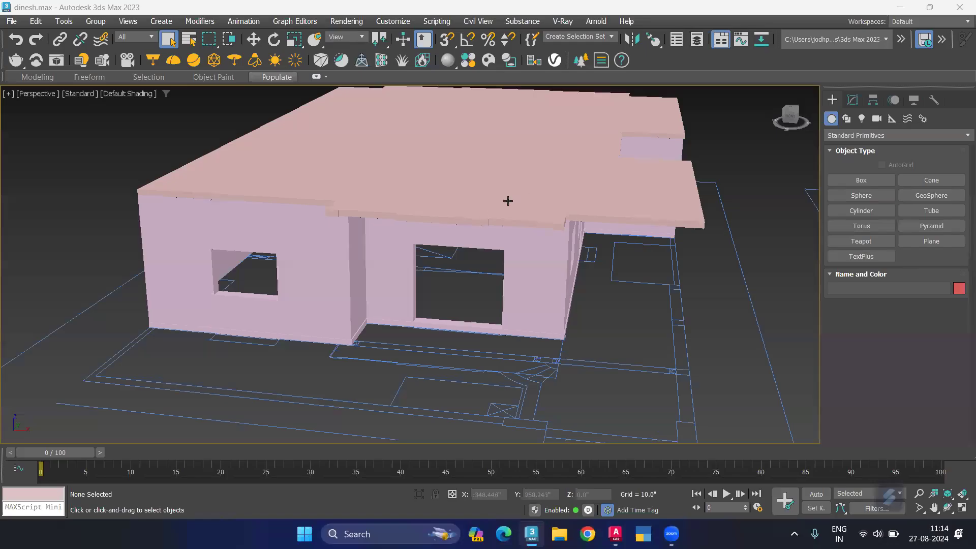
Step: Turn on Edged Faces and orbit the view to look at the house from below
{"action": "mouse_move", "coordinate": [508, 201]}
{"action": "middle_mouse_down", "text": "alt"}
{"action": "mouse_move", "coordinate": [497, 217]}
{"action": "mouse_move", "coordinate": [514, 200]}
{"action": "mouse_move", "coordinate": [255, 156]}
{"action": "middle_mouse_up", "text": "alt"}
{"action": "key", "text": "F4"}
{"action": "mouse_move", "coordinate": [460, 212]}
{"action": "middle_mouse_down", "text": "alt"}
{"action": "mouse_move", "coordinate": [451, 180]}
{"action": "mouse_move", "coordinate": [484, 170]}
{"action": "mouse_move", "coordinate": [488, 144]}
{"action": "mouse_move", "coordinate": [479, 135]}
{"action": "mouse_move", "coordinate": [482, 234]}
{"action": "mouse_move", "coordinate": [429, 181]}
{"action": "middle_mouse_up", "text": "alt"}
{"action": "scroll", "coordinate": [482, 233], "scroll_direction": "down", "scroll_amount": 2}
{"action": "scroll", "coordinate": [442, 224], "scroll_direction": "down", "scroll_amount": 2}
Step: Select the roof slab and walls together and hide them
{"action": "left_click", "coordinate": [429, 181]}
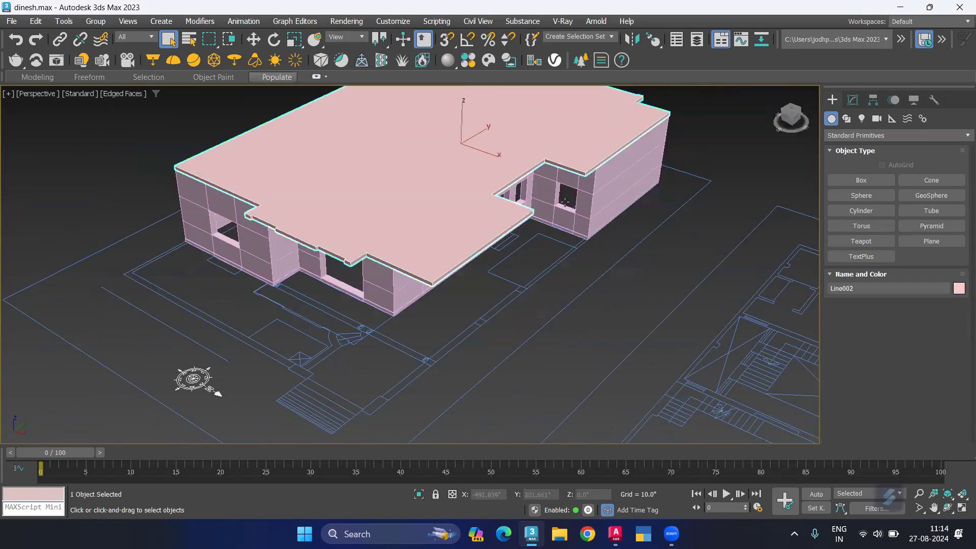
{"action": "left_click", "coordinate": [592, 197], "text": "ctrl"}
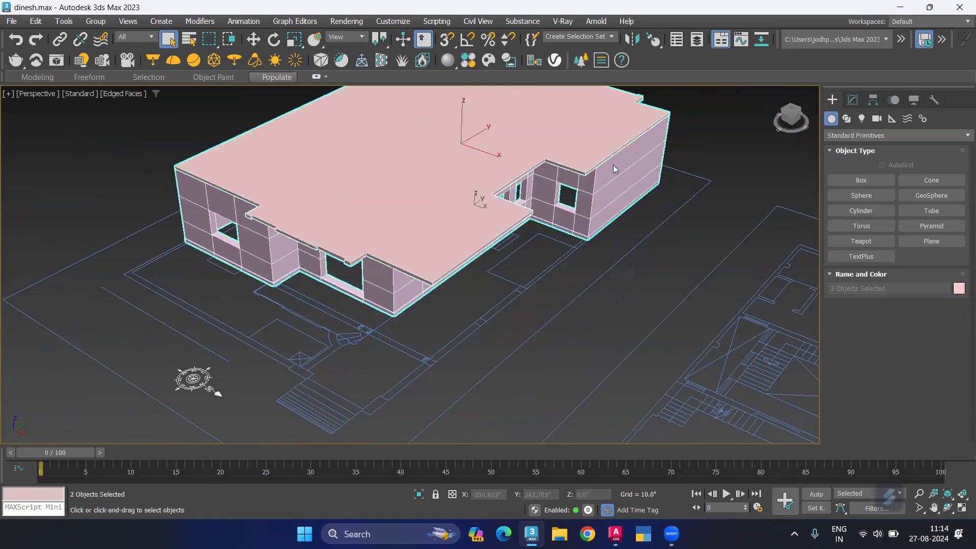
{"action": "right_click", "coordinate": [615, 169]}
{"action": "left_click", "coordinate": [616, 147]}
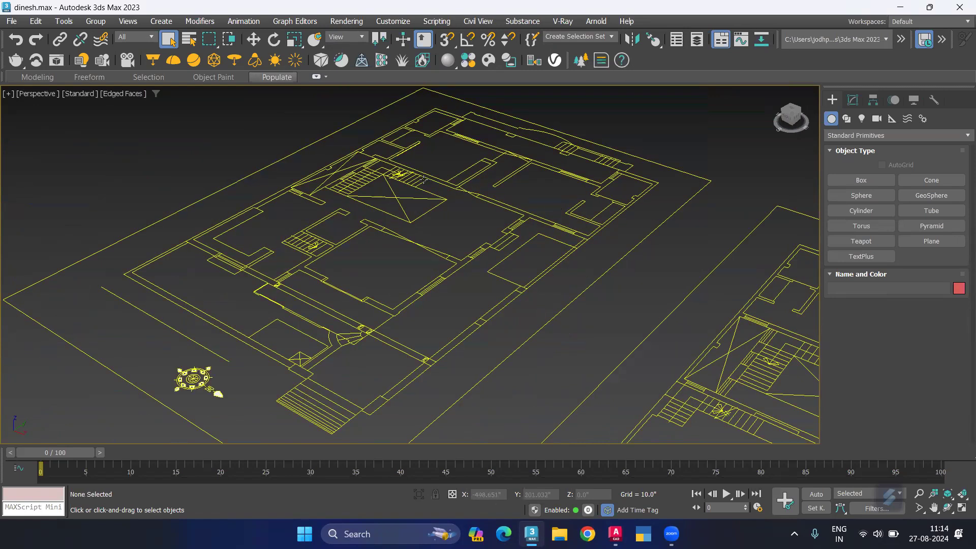
Step: Draw an 843.0" by 540.0" box over the floor plan
{"action": "scroll", "coordinate": [432, 190], "scroll_direction": "down", "scroll_amount": 3}
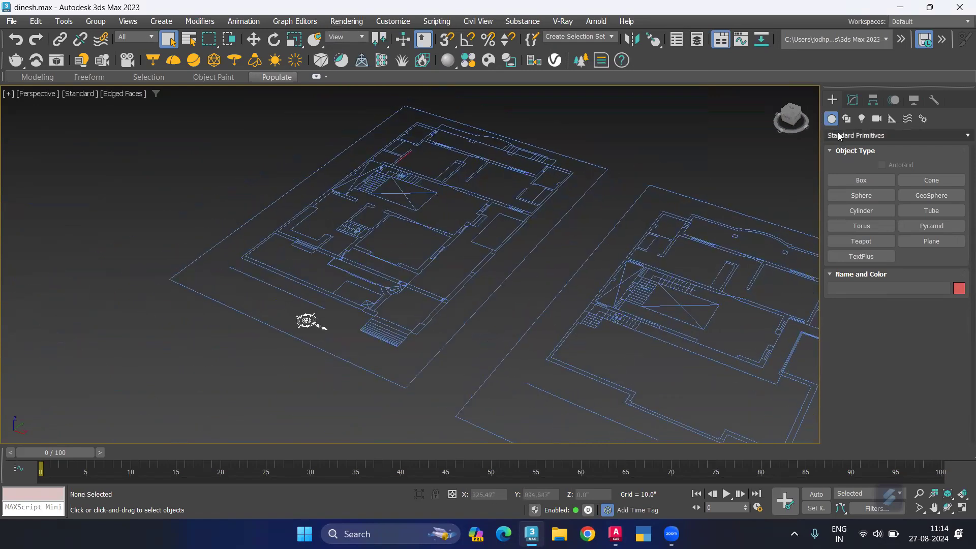
{"action": "left_click", "coordinate": [867, 179]}
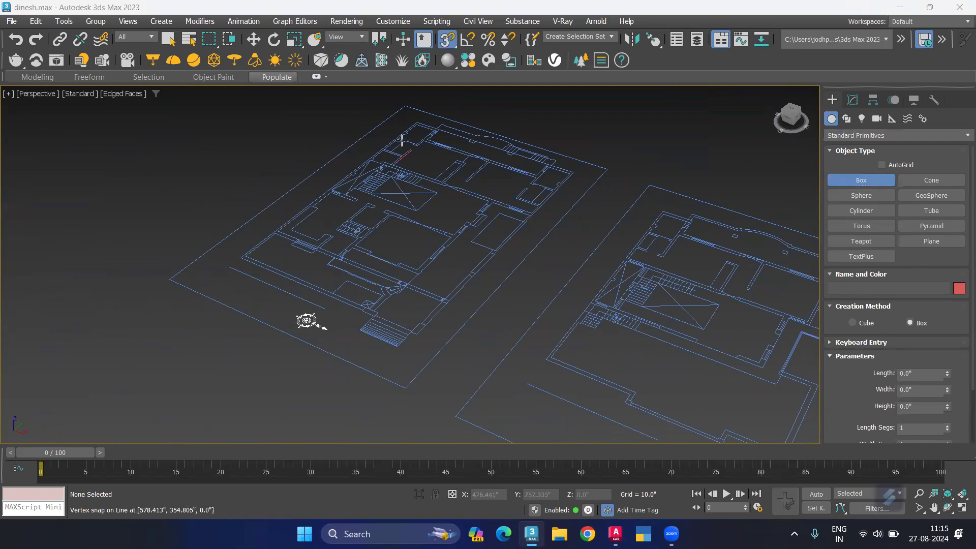
{"action": "scroll", "coordinate": [415, 109], "scroll_direction": "up", "scroll_amount": 2}
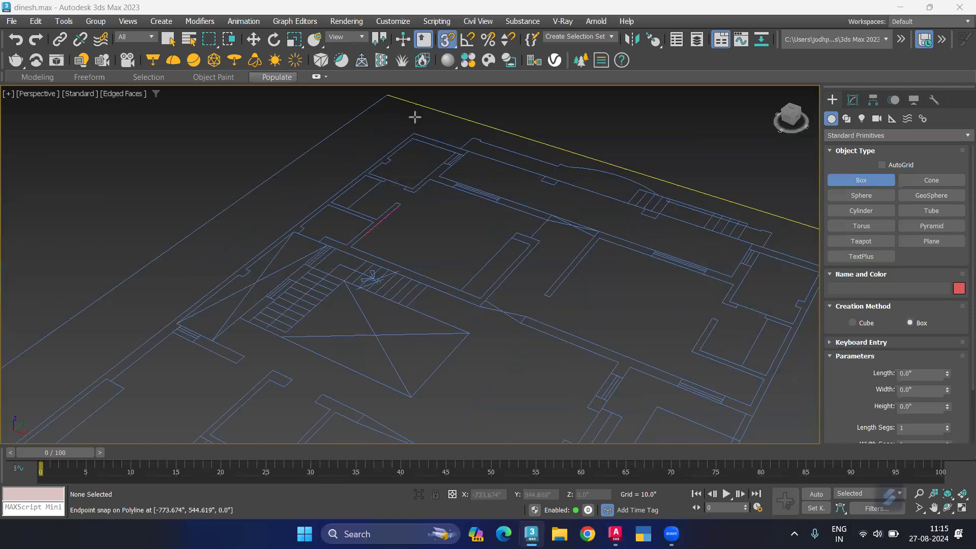
{"action": "mouse_move", "coordinate": [416, 127]}
{"action": "left_mouse_down"}
{"action": "mouse_move", "coordinate": [415, 228]}
{"action": "mouse_move", "coordinate": [451, 326]}
{"action": "left_mouse_up"}
{"action": "scroll", "coordinate": [421, 213], "scroll_direction": "down", "scroll_amount": 2}
{"action": "scroll", "coordinate": [408, 257], "scroll_direction": "up", "scroll_amount": 5}
{"action": "scroll", "coordinate": [437, 285], "scroll_direction": "up", "scroll_amount": 2}
{"action": "left_click", "coordinate": [452, 307]}
{"action": "right_click", "coordinate": [451, 307]}
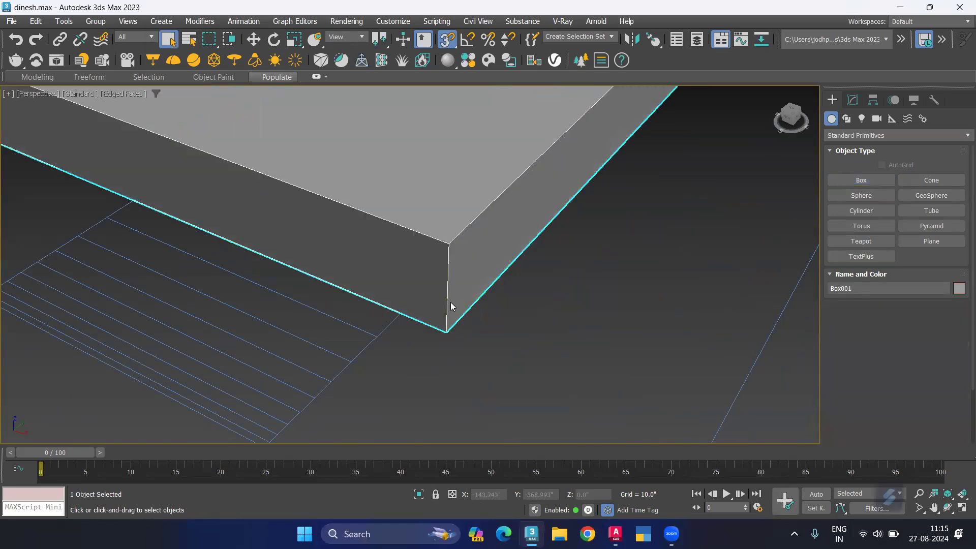
Step: Set the box height to -6.0" and recentre the view on the slab
{"action": "left_click", "coordinate": [852, 101]}
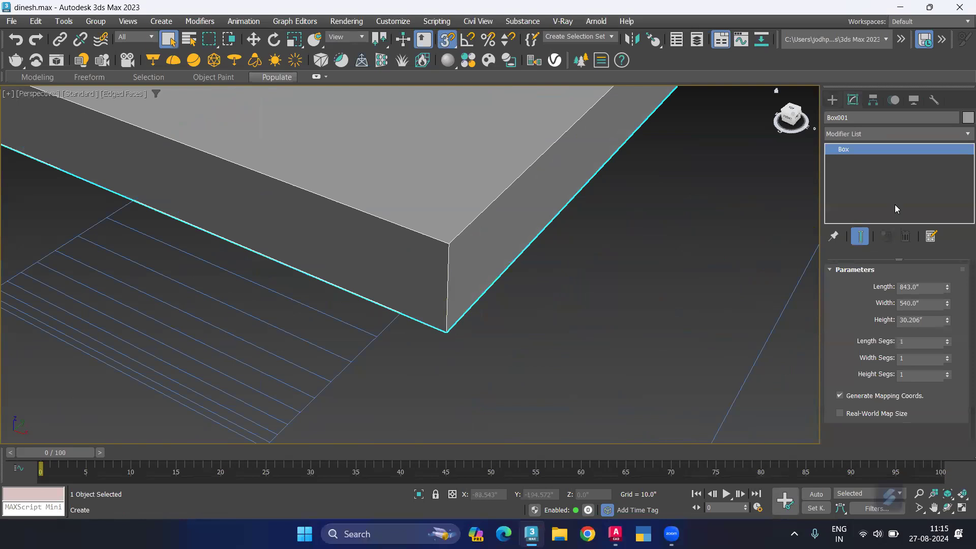
{"action": "type", "text": "-6"}
{"action": "key", "text": "Return"}
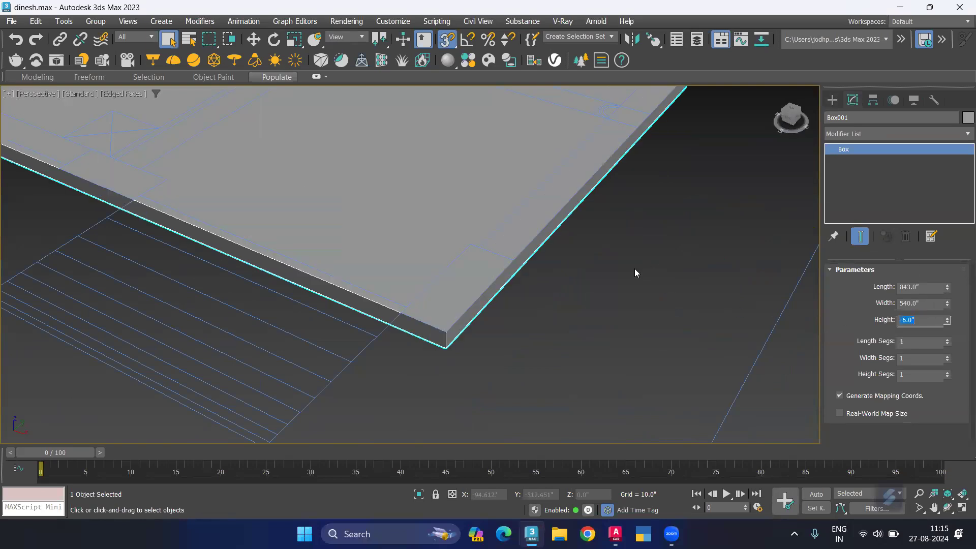
{"action": "left_click", "coordinate": [632, 271]}
{"action": "scroll", "coordinate": [633, 272], "scroll_direction": "down", "scroll_amount": 5}
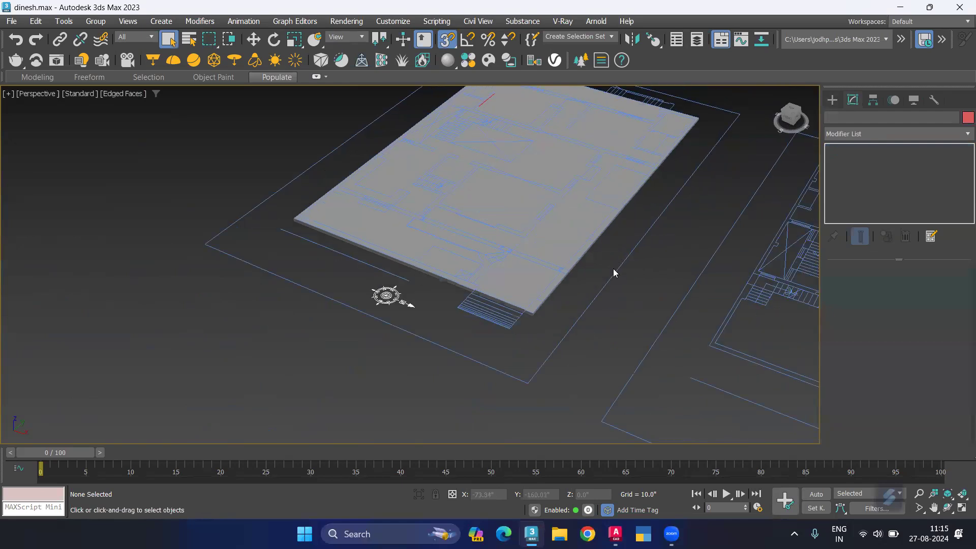
{"action": "middle_click_drag", "start_coordinate": [644, 250], "coordinate": [641, 293]}
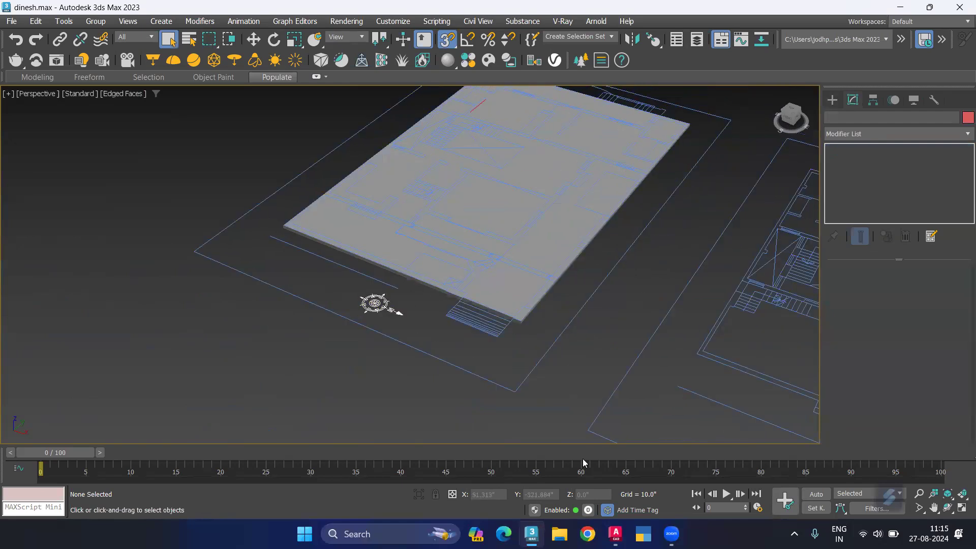
Step: In AutoCAD, take DIST readings from the front elevation's corner and ledge corner
{"action": "key", "text": "alt+Tab"}
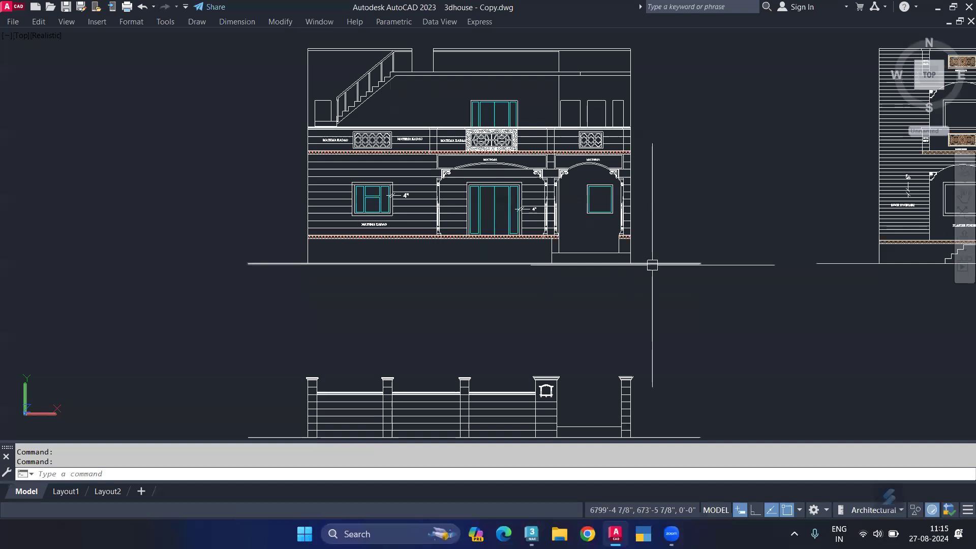
{"action": "scroll", "coordinate": [651, 265], "scroll_direction": "up", "scroll_amount": 5}
{"action": "scroll", "coordinate": [629, 221], "scroll_direction": "up", "scroll_amount": 2}
{"action": "type", "text": "di"}
{"action": "key", "text": "Return"}
{"action": "left_click", "coordinate": [656, 221]}
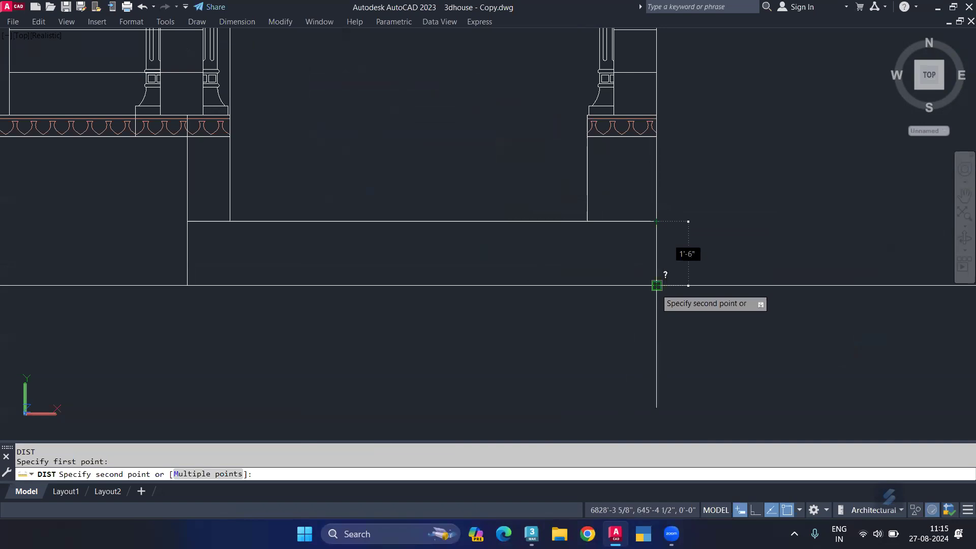
{"action": "key", "text": "Escape"}
{"action": "scroll", "coordinate": [523, 181], "scroll_direction": "down", "scroll_amount": 3}
{"action": "scroll", "coordinate": [482, 194], "scroll_direction": "down", "scroll_amount": 2}
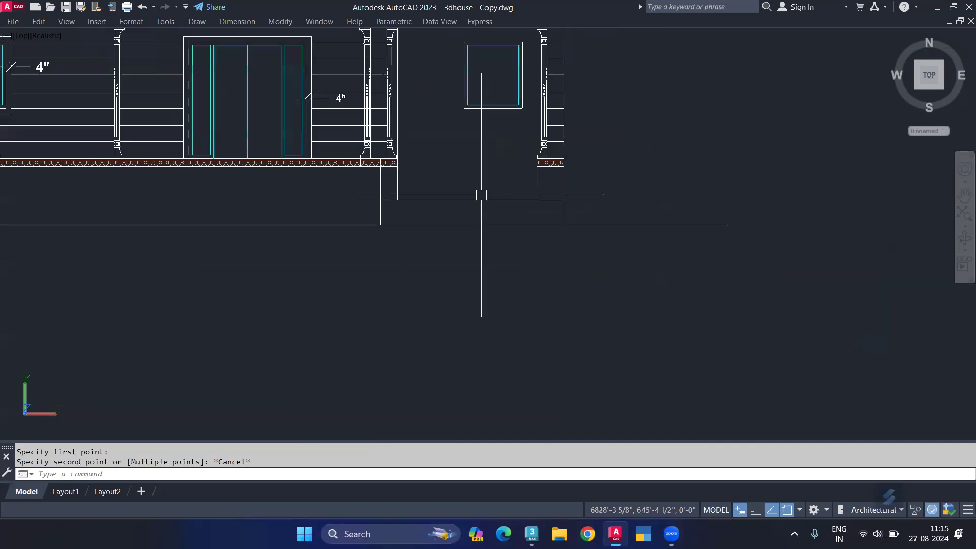
{"action": "middle_click_drag", "start_coordinate": [487, 209], "coordinate": [493, 219]}
{"action": "scroll", "coordinate": [588, 188], "scroll_direction": "up", "scroll_amount": 3}
{"action": "key", "text": "Return"}
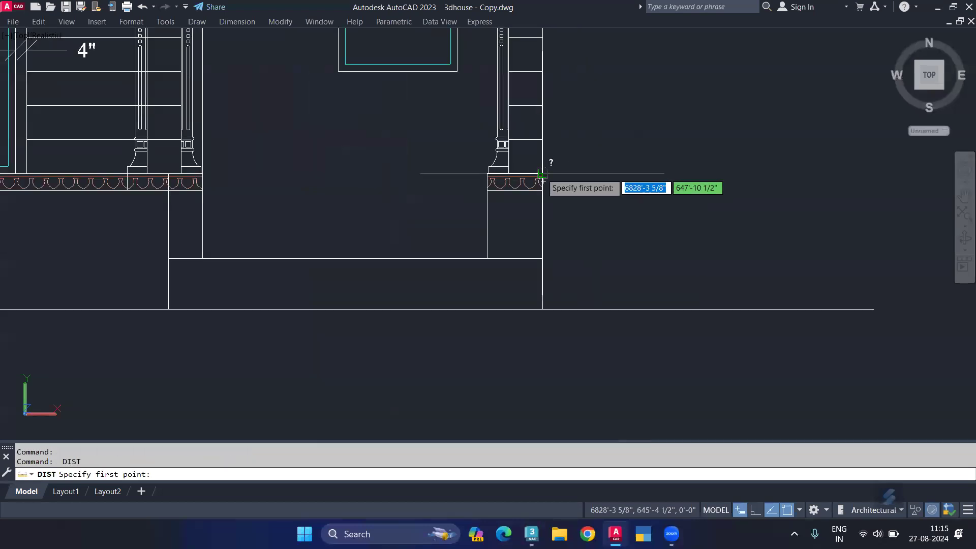
{"action": "left_click", "coordinate": [542, 174]}
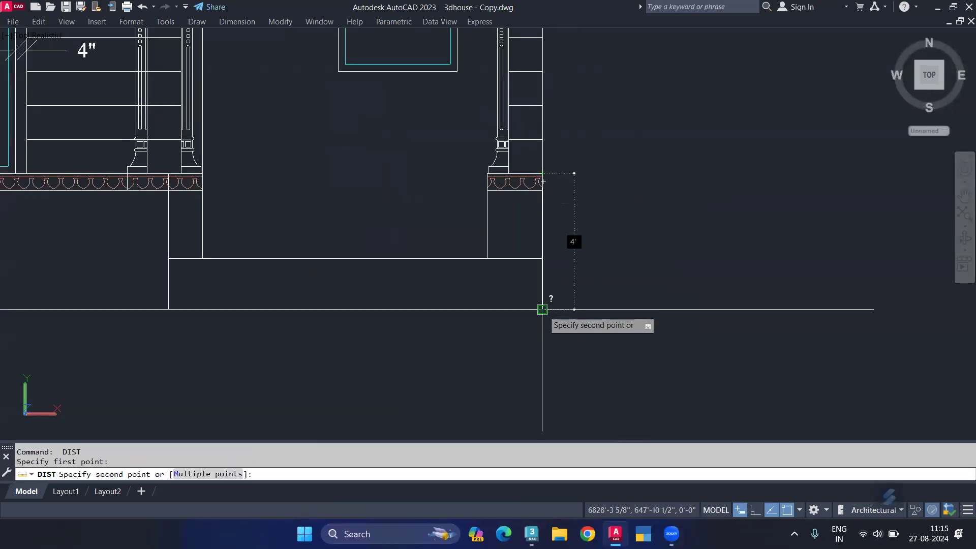
{"action": "key", "text": "Escape"}
Step: Take two more DIST readings at the ledge, finding gaps of 2'-6" and 1'-6"
{"action": "scroll", "coordinate": [525, 222], "scroll_direction": "down", "scroll_amount": 5}
{"action": "scroll", "coordinate": [525, 222], "scroll_direction": "down", "scroll_amount": 2}
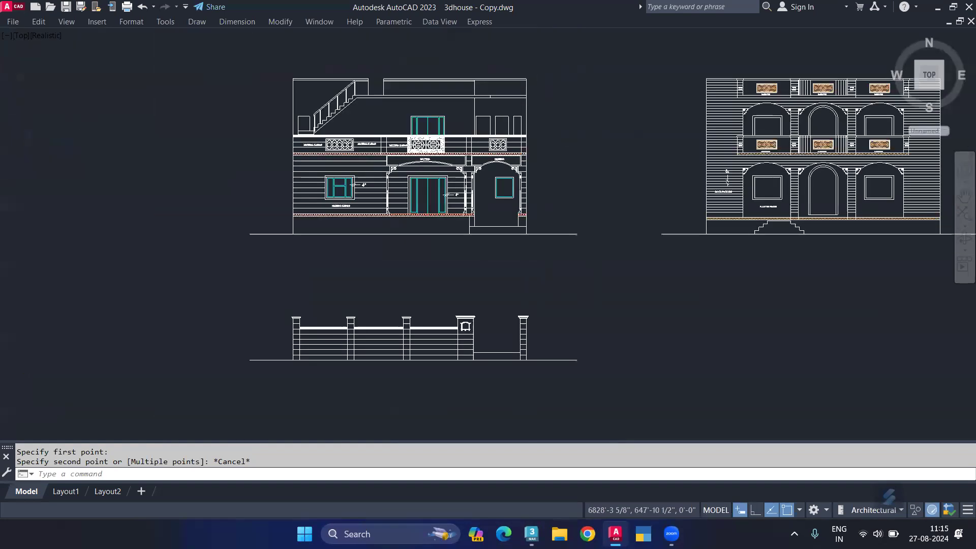
{"action": "scroll", "coordinate": [468, 229], "scroll_direction": "down", "scroll_amount": 1}
{"action": "scroll", "coordinate": [446, 240], "scroll_direction": "up", "scroll_amount": 5}
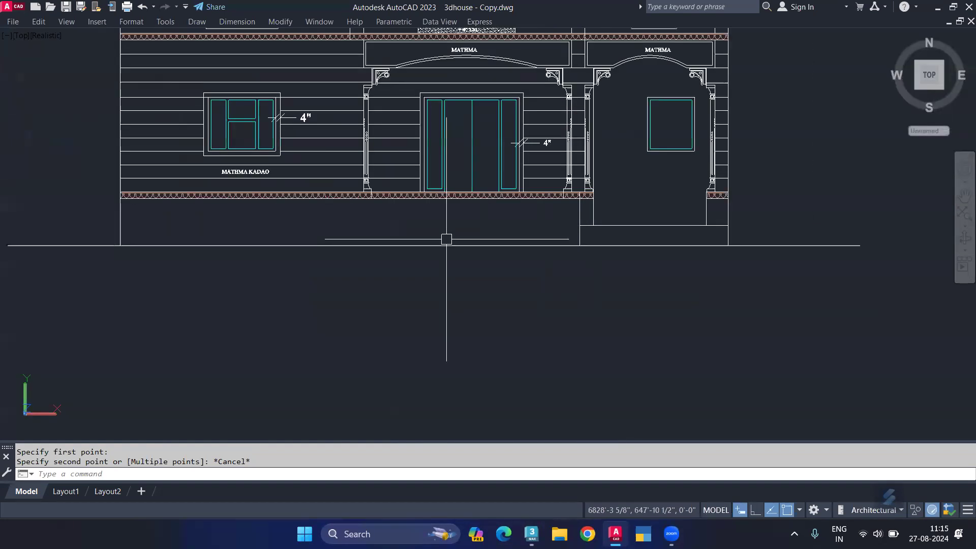
{"action": "scroll", "coordinate": [582, 226], "scroll_direction": "up", "scroll_amount": 3}
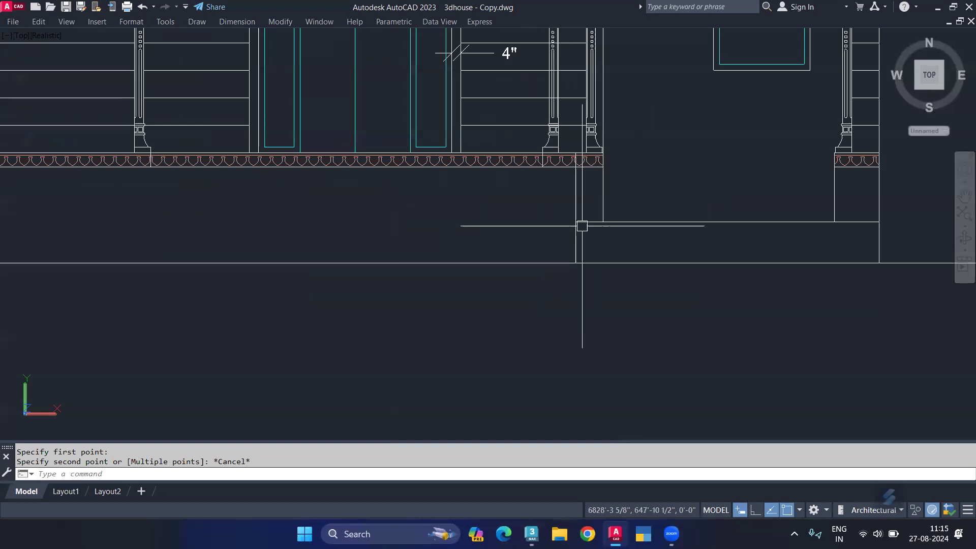
{"action": "scroll", "coordinate": [581, 226], "scroll_direction": "up", "scroll_amount": 2}
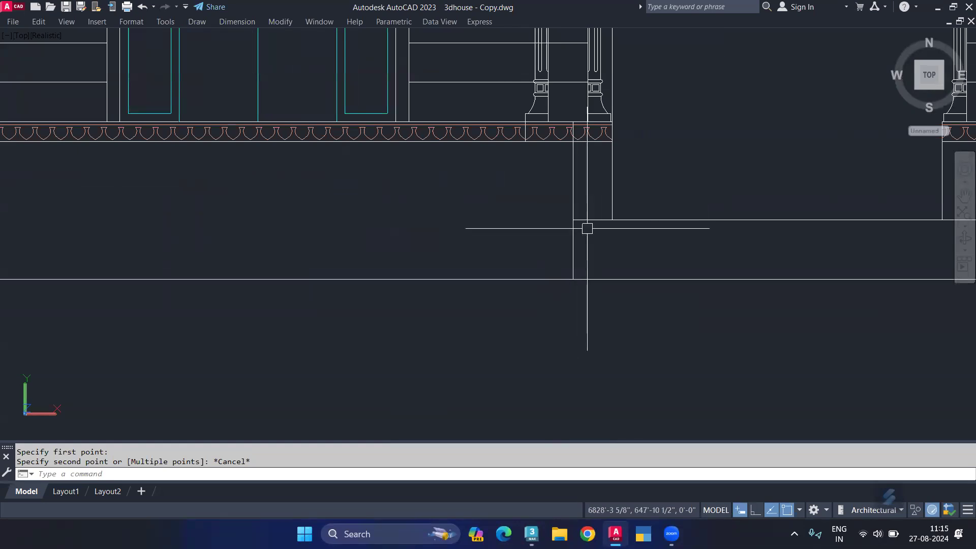
{"action": "scroll", "coordinate": [587, 174], "scroll_direction": "down", "scroll_amount": 5}
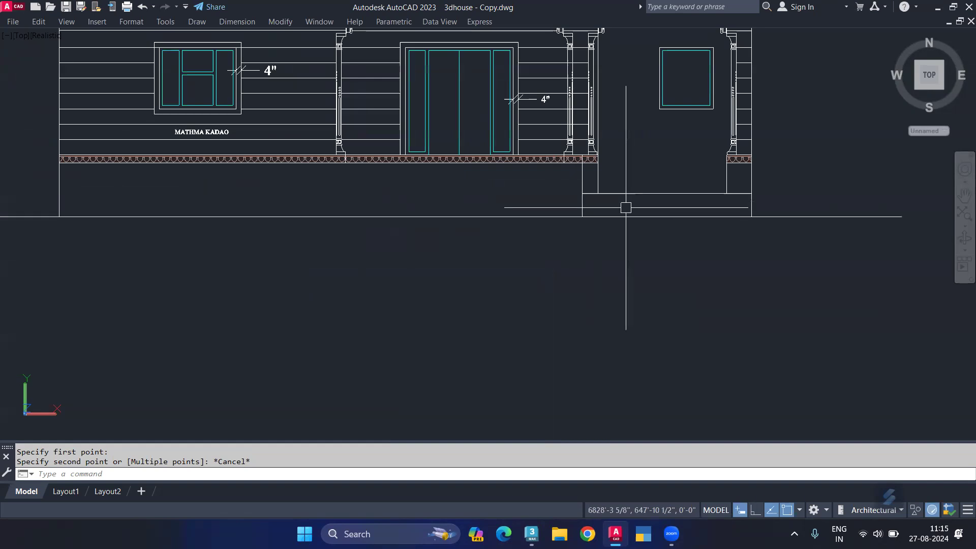
{"action": "scroll", "coordinate": [570, 172], "scroll_direction": "up", "scroll_amount": 5}
{"action": "key", "text": "Return"}
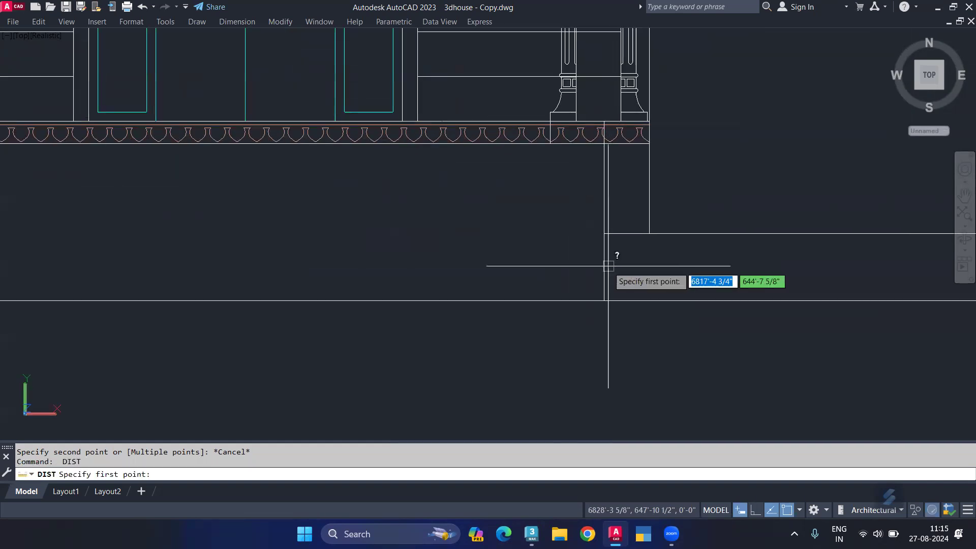
{"action": "left_click", "coordinate": [604, 233]}
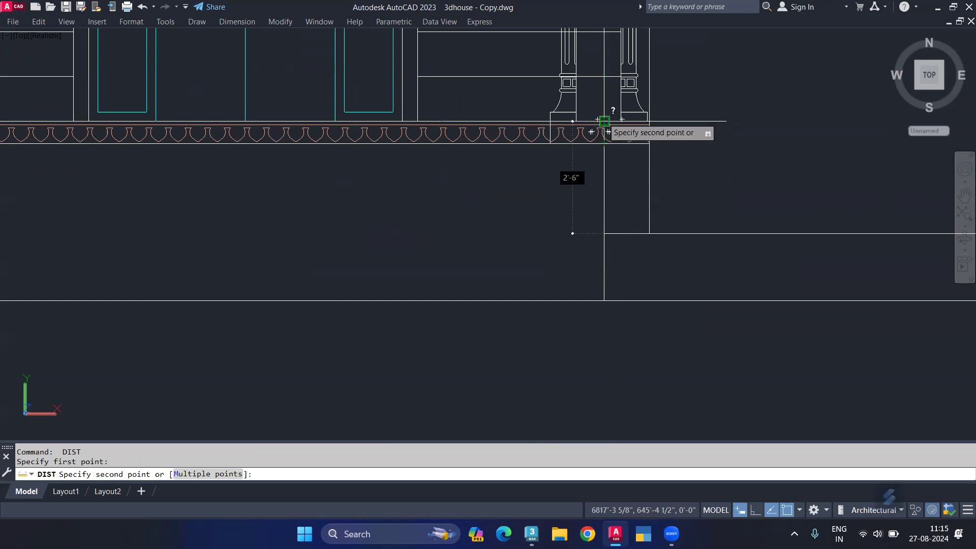
{"action": "key", "text": "Escape"}
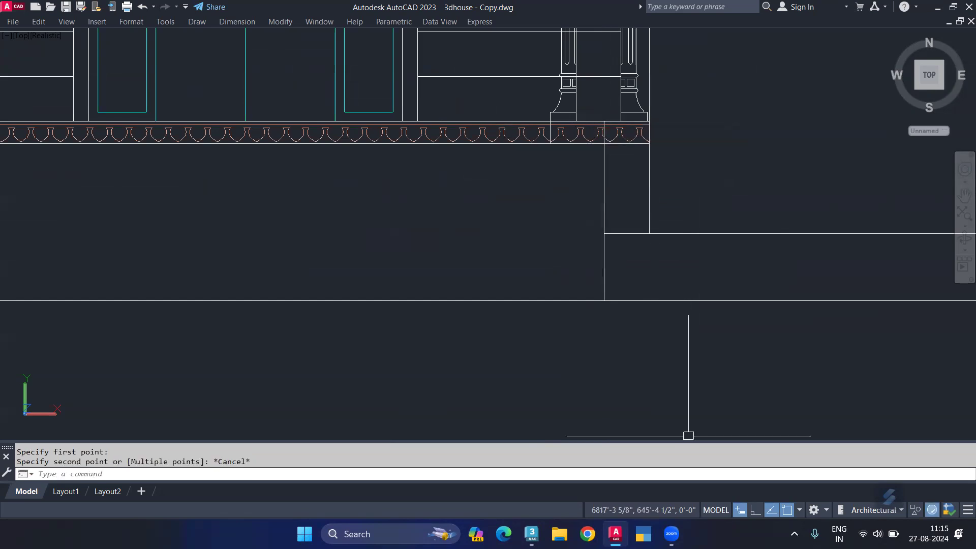
{"action": "key", "text": "Return"}
{"action": "left_click", "coordinate": [649, 233]}
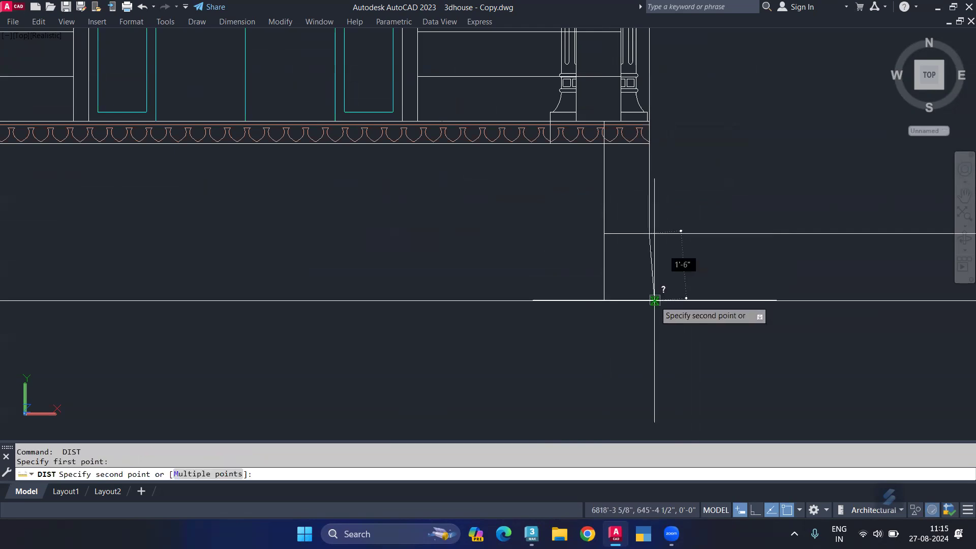
{"action": "key", "text": "Escape"}
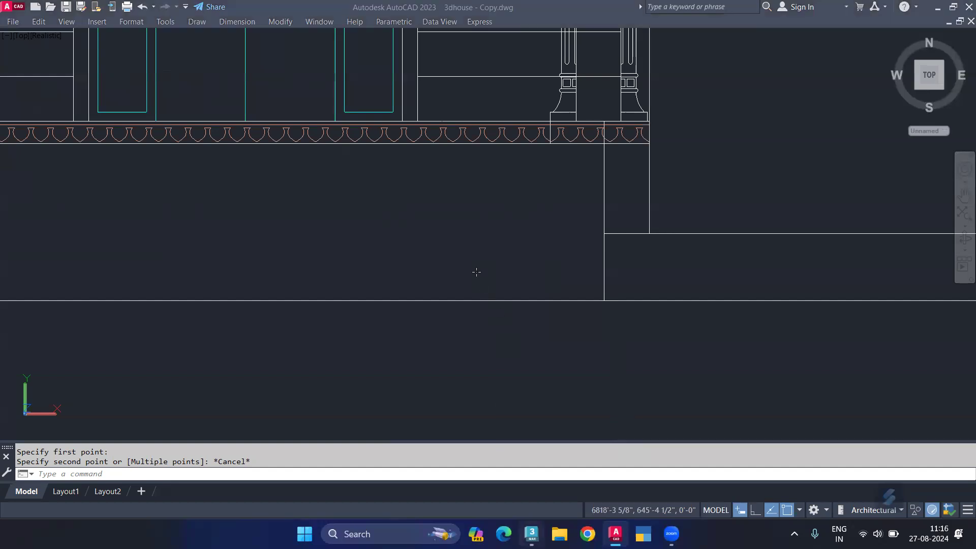
{"action": "key", "text": "alt+Tab"}
Step: Hide the plinth slab box
{"action": "left_click", "coordinate": [549, 201]}
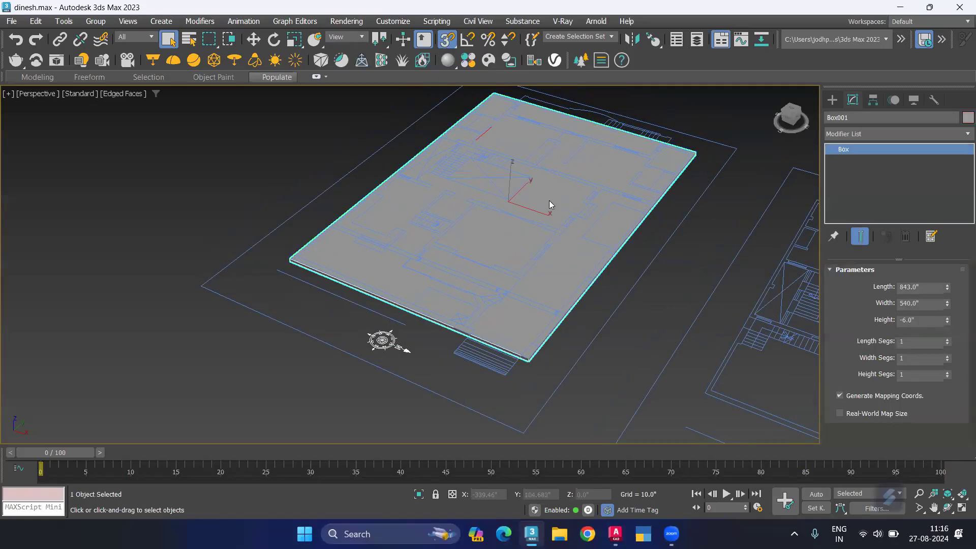
{"action": "right_click", "coordinate": [549, 201]}
{"action": "left_click", "coordinate": [572, 158]}
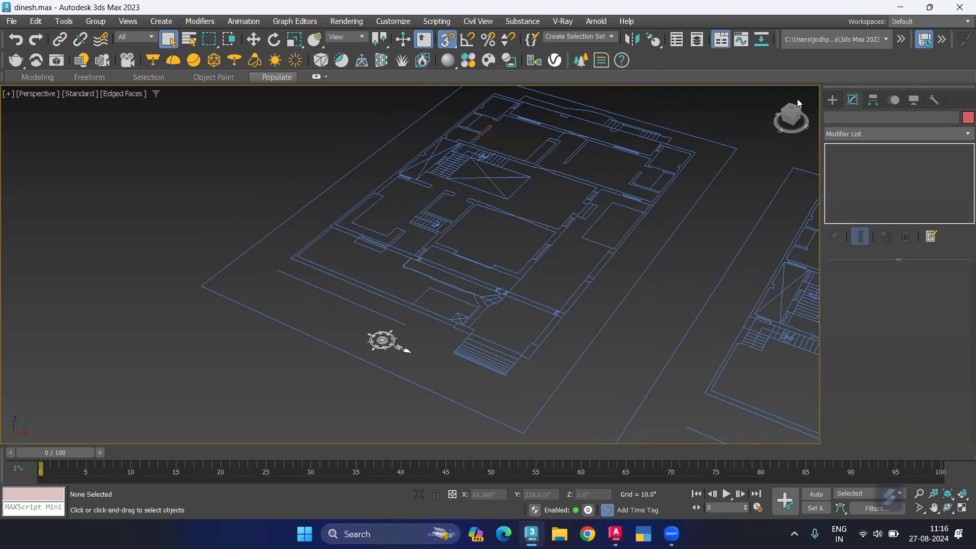
Step: Activate the Line tool under Create > Shapes > Splines
{"action": "left_click", "coordinate": [832, 101]}
{"action": "left_click", "coordinate": [847, 119]}
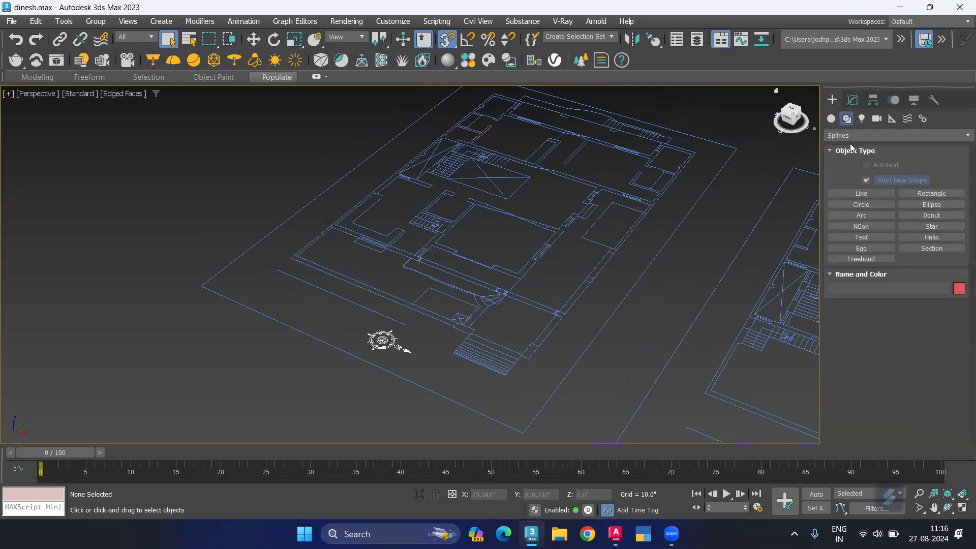
{"action": "left_click", "coordinate": [855, 192]}
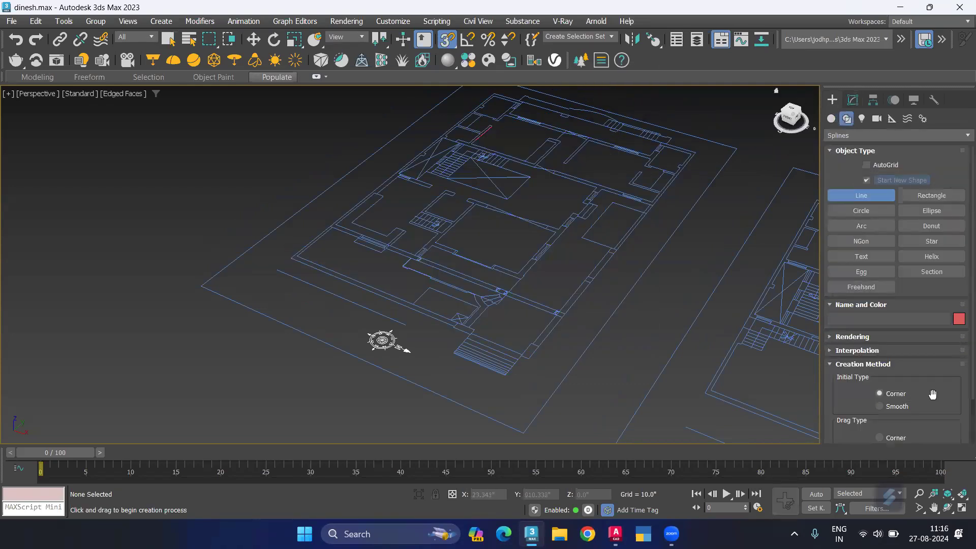
{"action": "scroll", "coordinate": [932, 395], "scroll_direction": "down", "scroll_amount": 2}
Step: Set the Line drag type to Corner and cancel the stray trial lines
{"action": "left_click", "coordinate": [879, 407]}
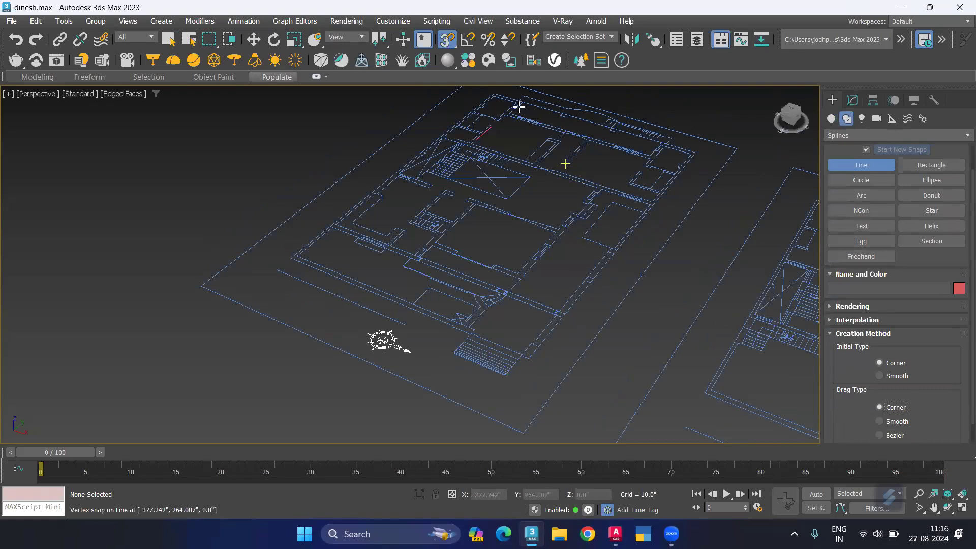
{"action": "scroll", "coordinate": [519, 153], "scroll_direction": "up", "scroll_amount": 5}
{"action": "scroll", "coordinate": [479, 218], "scroll_direction": "up", "scroll_amount": 3}
{"action": "left_click", "coordinate": [460, 209]}
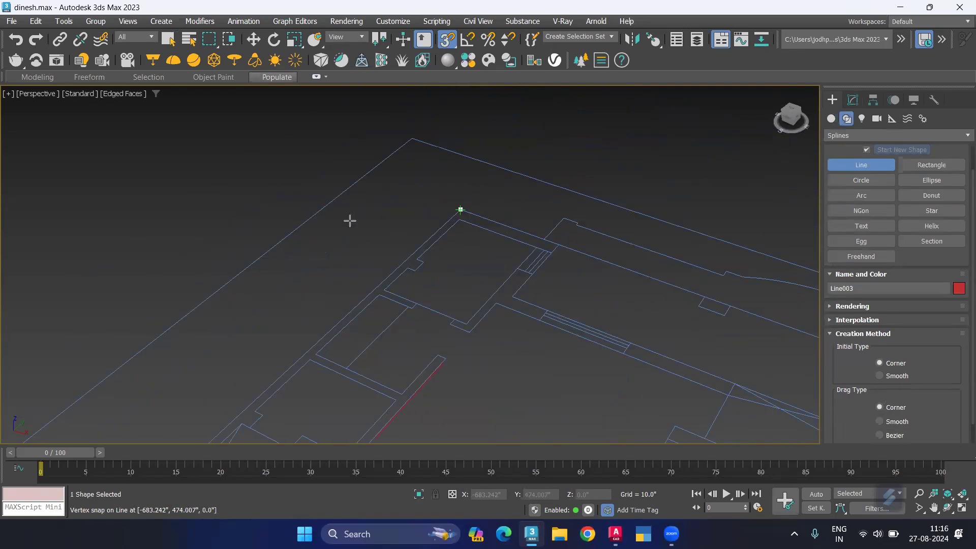
{"action": "scroll", "coordinate": [299, 261], "scroll_direction": "up", "scroll_amount": 3}
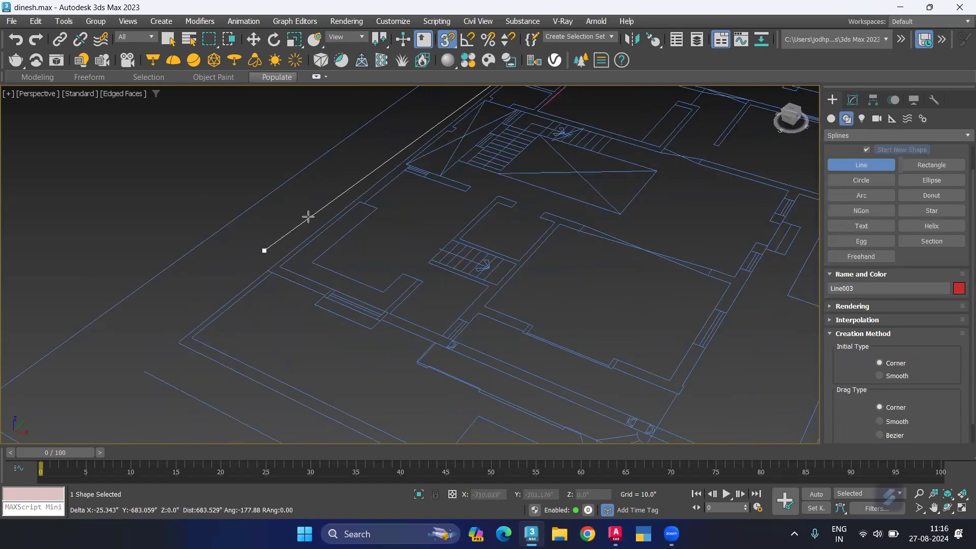
{"action": "scroll", "coordinate": [295, 221], "scroll_direction": "up", "scroll_amount": 2}
{"action": "scroll", "coordinate": [346, 193], "scroll_direction": "up", "scroll_amount": 4}
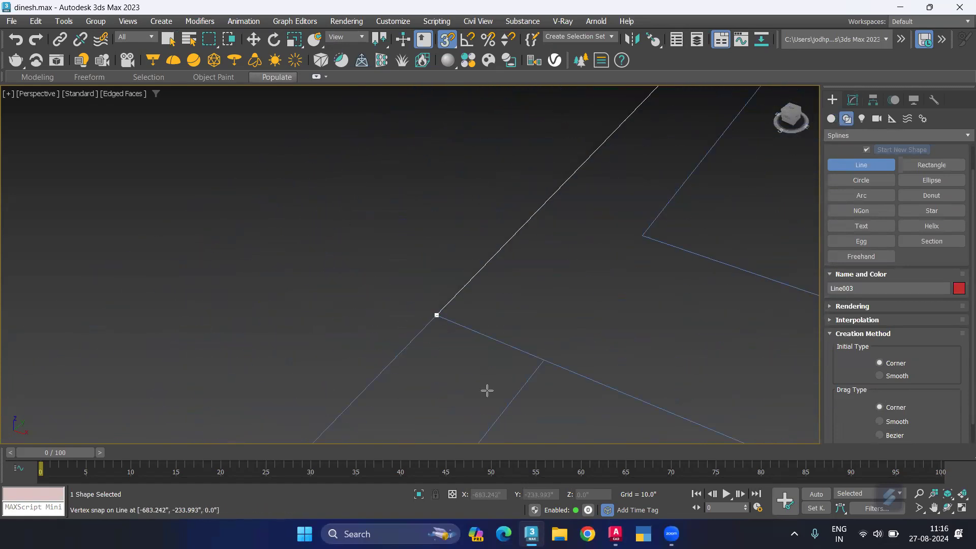
{"action": "scroll", "coordinate": [436, 258], "scroll_direction": "down", "scroll_amount": 2}
{"action": "scroll", "coordinate": [473, 244], "scroll_direction": "down", "scroll_amount": 2}
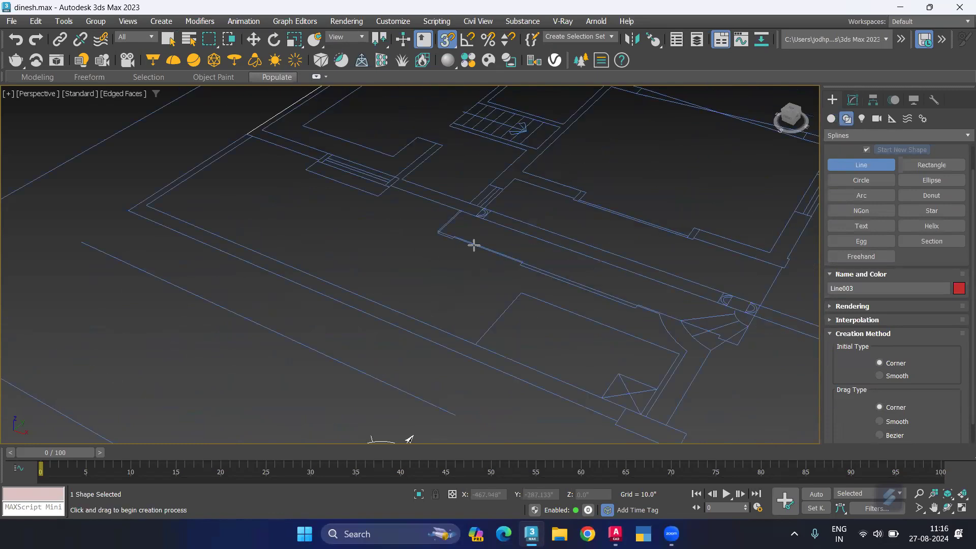
{"action": "scroll", "coordinate": [534, 266], "scroll_direction": "down", "scroll_amount": 2}
{"action": "scroll", "coordinate": [580, 282], "scroll_direction": "up", "scroll_amount": 3}
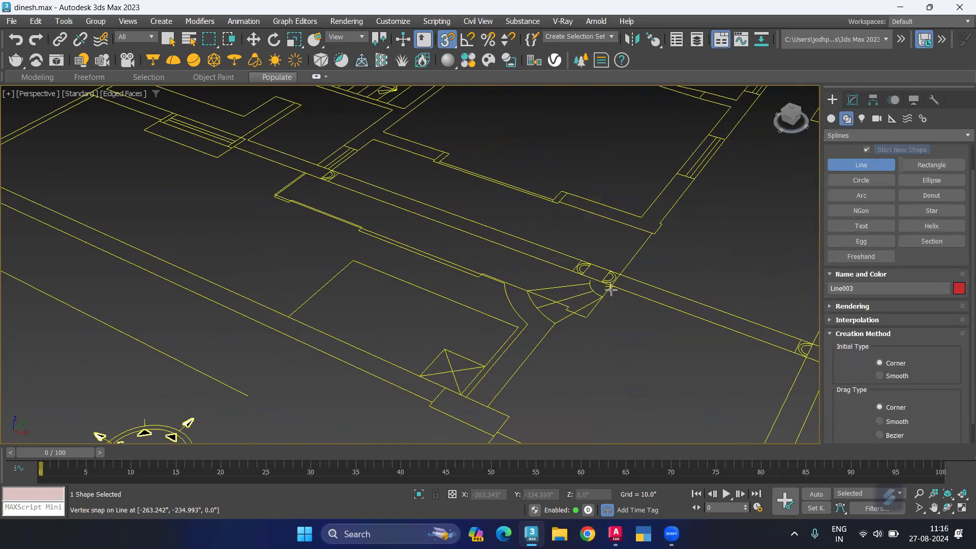
{"action": "scroll", "coordinate": [398, 283], "scroll_direction": "down", "scroll_amount": 2}
{"action": "scroll", "coordinate": [394, 297], "scroll_direction": "up", "scroll_amount": 3}
{"action": "scroll", "coordinate": [425, 298], "scroll_direction": "up", "scroll_amount": 3}
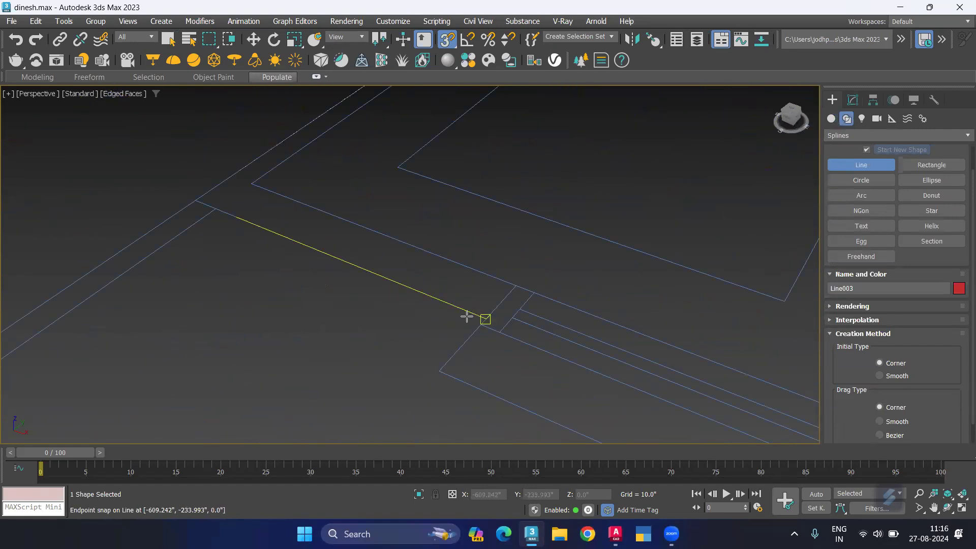
{"action": "left_click", "coordinate": [485, 319]}
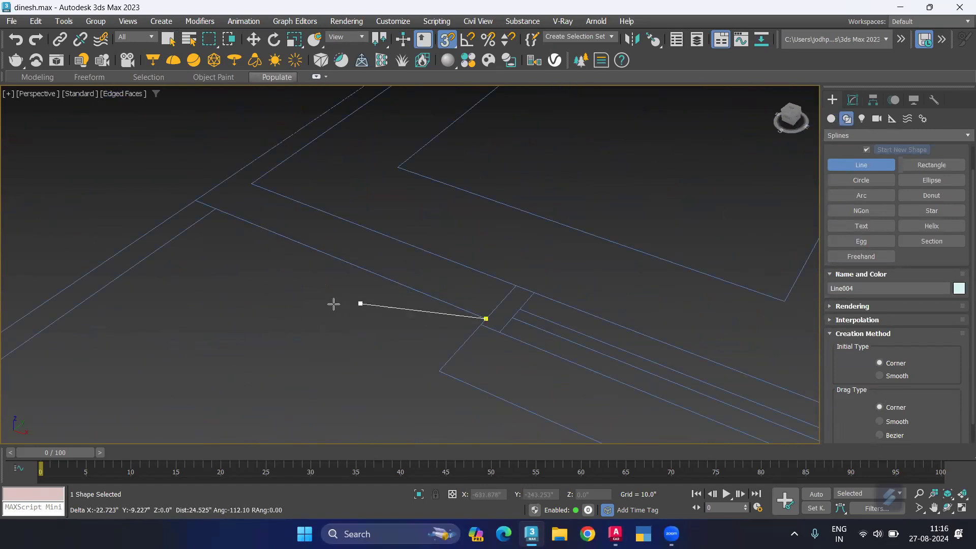
{"action": "scroll", "coordinate": [323, 300], "scroll_direction": "down", "scroll_amount": 2}
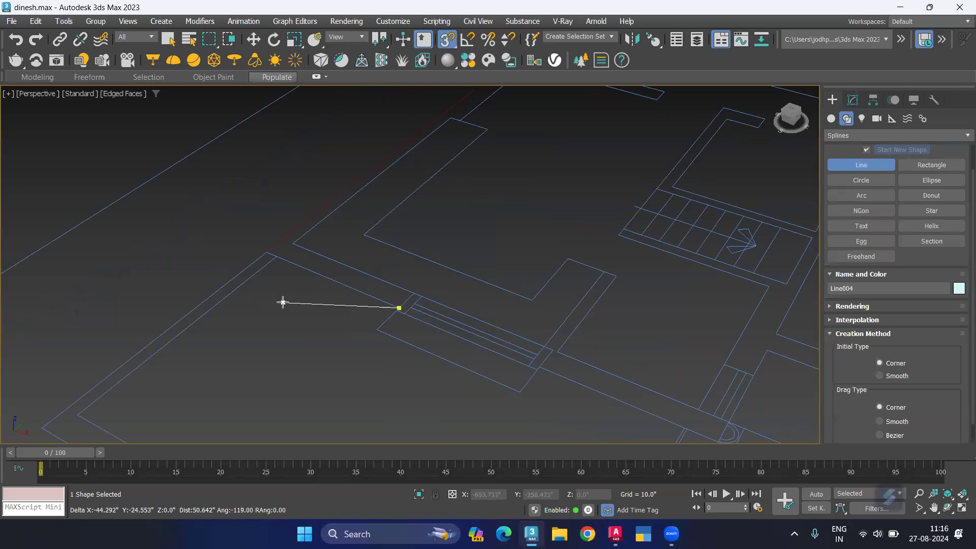
{"action": "right_click", "coordinate": [283, 303]}
{"action": "right_click", "coordinate": [373, 359]}
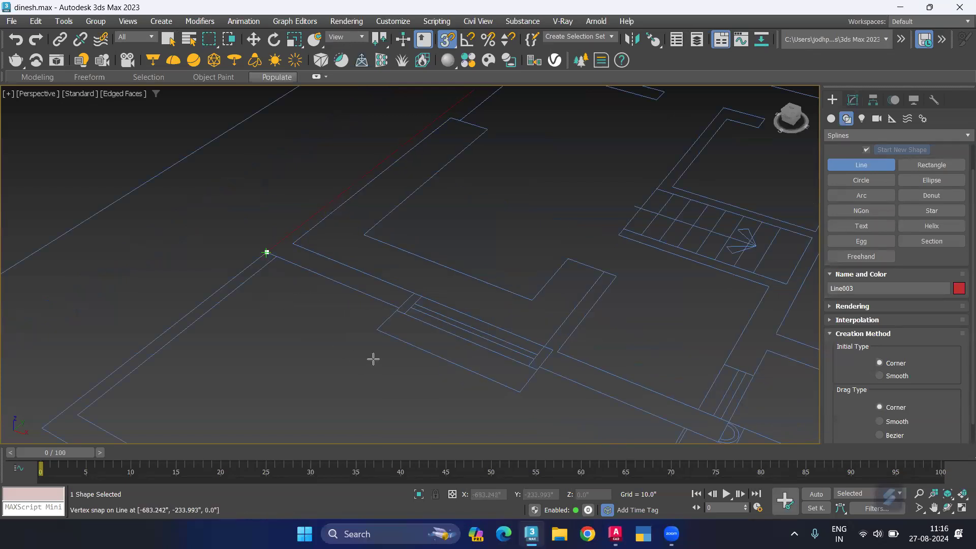
{"action": "scroll", "coordinate": [377, 316], "scroll_direction": "up", "scroll_amount": 3}
Step: Start the outline at a plan corner and snap corners to the next plan vertex and wall endpoint
{"action": "left_click", "coordinate": [360, 258]}
{"action": "right_click", "coordinate": [457, 325]}
{"action": "mouse_move", "coordinate": [457, 324]}
{"action": "middle_mouse_down"}
{"action": "mouse_move", "coordinate": [534, 321]}
{"action": "mouse_move", "coordinate": [373, 269]}
{"action": "middle_mouse_up"}
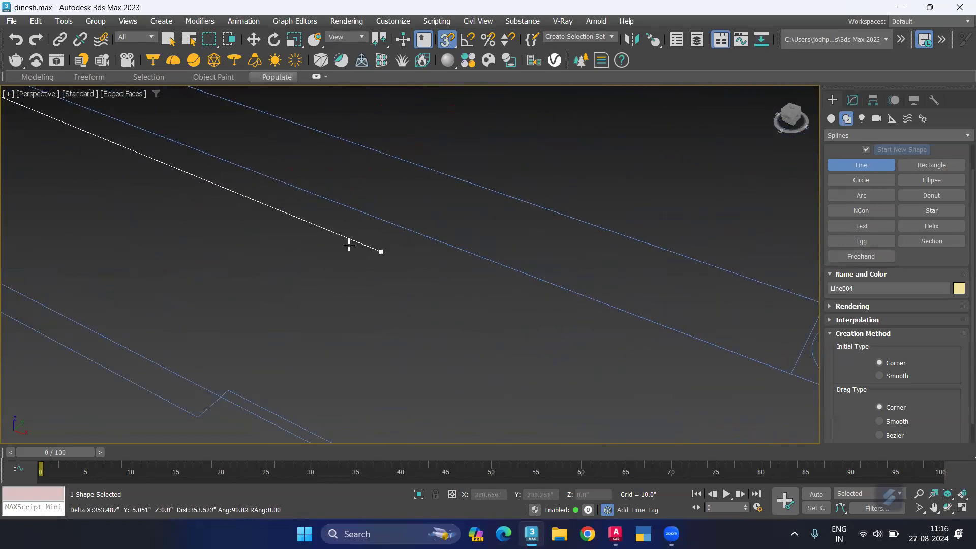
{"action": "scroll", "coordinate": [396, 277], "scroll_direction": "down", "scroll_amount": 1}
{"action": "scroll", "coordinate": [508, 269], "scroll_direction": "up", "scroll_amount": 3}
{"action": "scroll", "coordinate": [518, 257], "scroll_direction": "down", "scroll_amount": 3}
{"action": "scroll", "coordinate": [432, 253], "scroll_direction": "down", "scroll_amount": 2}
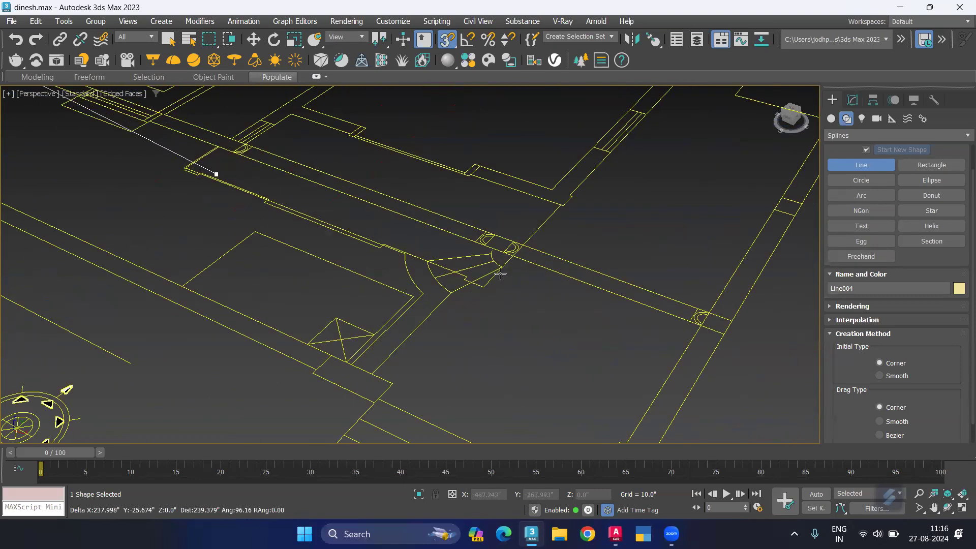
{"action": "scroll", "coordinate": [509, 261], "scroll_direction": "up", "scroll_amount": 3}
{"action": "scroll", "coordinate": [666, 202], "scroll_direction": "down", "scroll_amount": 2}
{"action": "scroll", "coordinate": [496, 292], "scroll_direction": "up", "scroll_amount": 2}
{"action": "scroll", "coordinate": [447, 314], "scroll_direction": "up", "scroll_amount": 2}
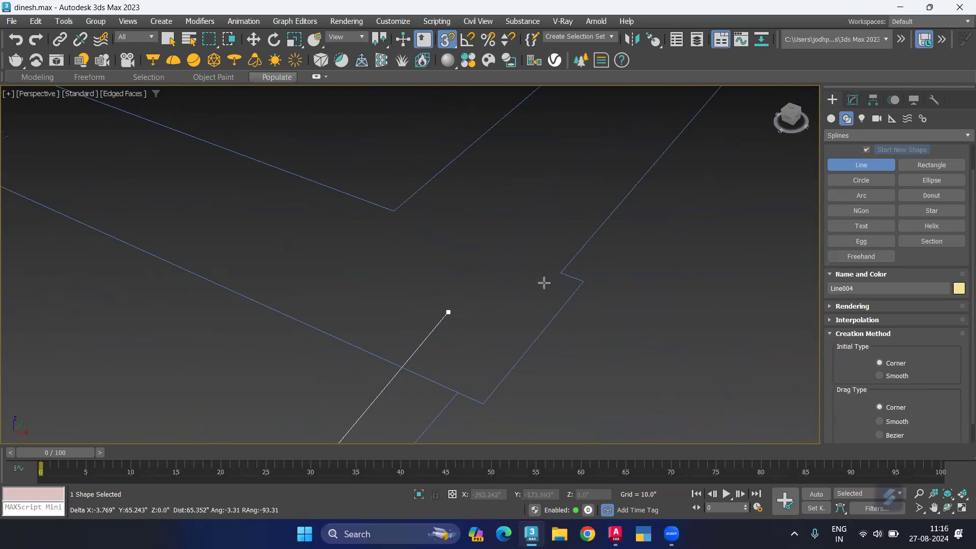
{"action": "left_click", "coordinate": [561, 273]}
{"action": "scroll", "coordinate": [414, 374], "scroll_direction": "down", "scroll_amount": 1}
{"action": "scroll", "coordinate": [542, 281], "scroll_direction": "down", "scroll_amount": 2}
{"action": "scroll", "coordinate": [504, 349], "scroll_direction": "down", "scroll_amount": 2}
{"action": "scroll", "coordinate": [550, 245], "scroll_direction": "down", "scroll_amount": 1}
{"action": "scroll", "coordinate": [549, 245], "scroll_direction": "up", "scroll_amount": 3}
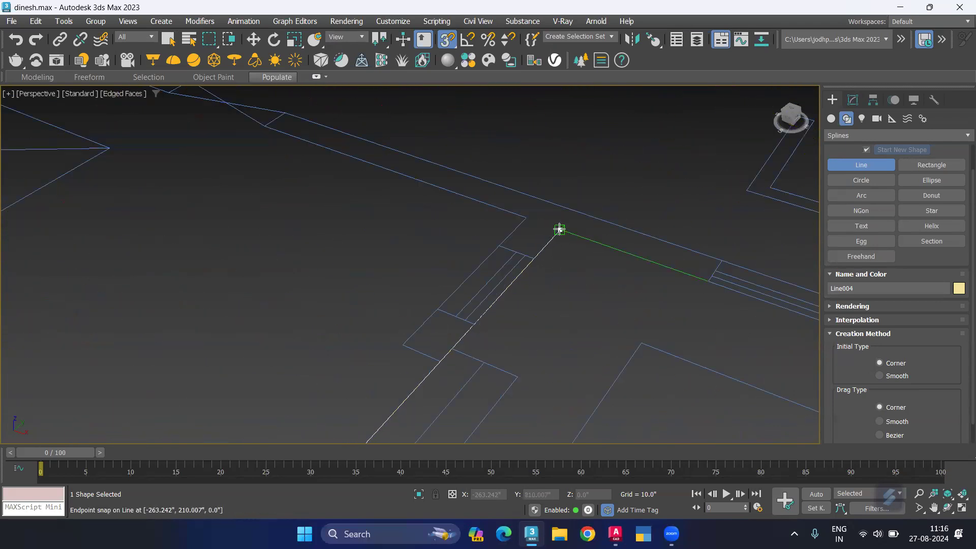
{"action": "middle_click_drag", "start_coordinate": [695, 326], "coordinate": [420, 261]}
{"action": "left_click", "coordinate": [706, 230]}
Step: Add the far plan corner and close the outline on its starting vertex
{"action": "middle_click_drag", "start_coordinate": [706, 230], "coordinate": [520, 355]}
{"action": "scroll", "coordinate": [619, 226], "scroll_direction": "down", "scroll_amount": 1}
{"action": "scroll", "coordinate": [633, 183], "scroll_direction": "down", "scroll_amount": 1}
{"action": "left_click", "coordinate": [629, 181]}
{"action": "scroll", "coordinate": [362, 213], "scroll_direction": "up", "scroll_amount": 3}
{"action": "scroll", "coordinate": [361, 173], "scroll_direction": "up", "scroll_amount": 2}
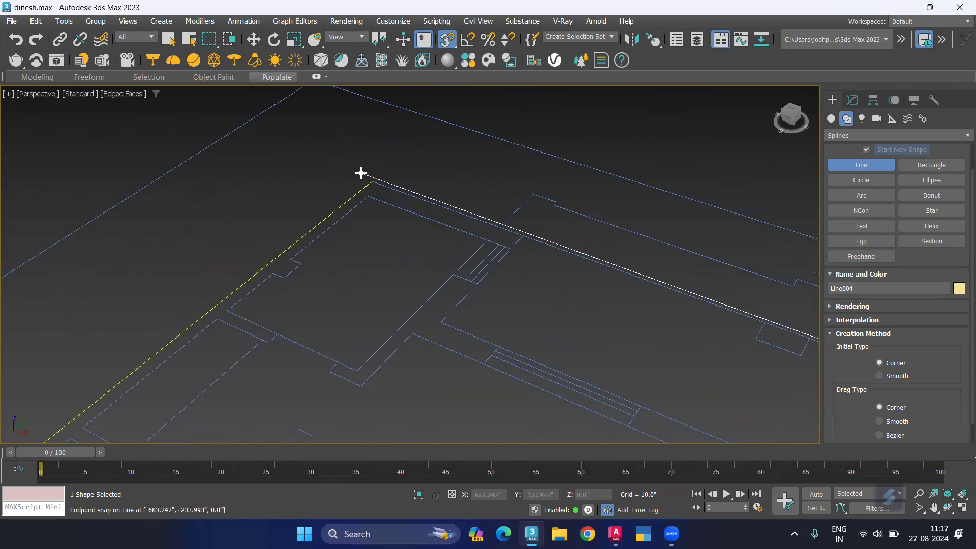
{"action": "left_click", "coordinate": [371, 181]}
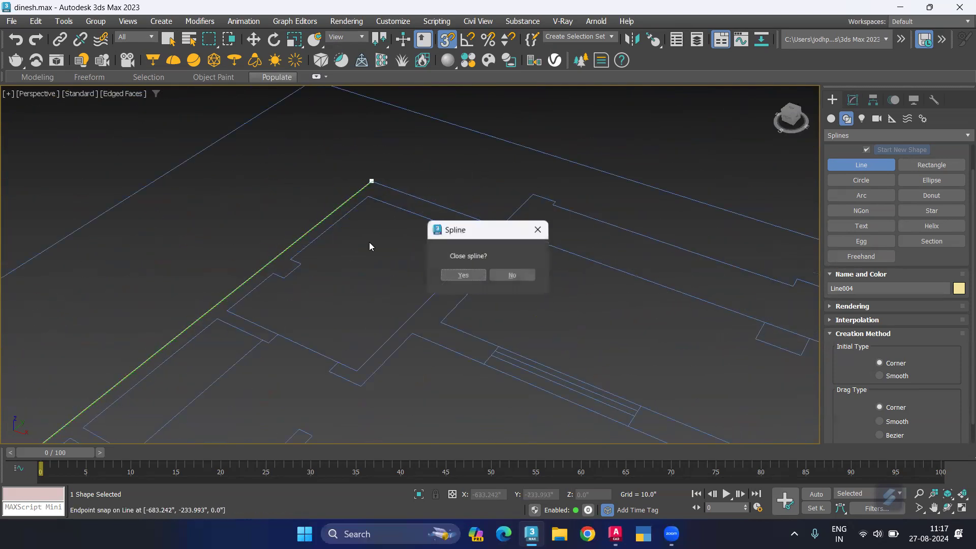
{"action": "left_click", "coordinate": [454, 275]}
{"action": "scroll", "coordinate": [257, 213], "scroll_direction": "down", "scroll_amount": 2}
{"action": "scroll", "coordinate": [183, 280], "scroll_direction": "down", "scroll_amount": 2}
{"action": "middle_click_drag", "start_coordinate": [166, 387], "coordinate": [225, 343]}
{"action": "scroll", "coordinate": [230, 331], "scroll_direction": "up", "scroll_amount": 3}
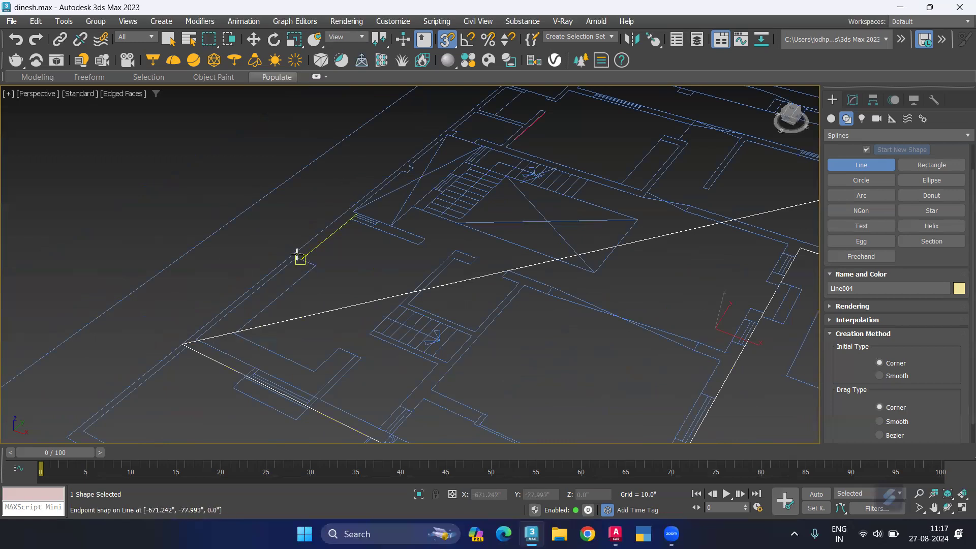
{"action": "scroll", "coordinate": [293, 238], "scroll_direction": "up", "scroll_amount": 3}
{"action": "scroll", "coordinate": [301, 243], "scroll_direction": "down", "scroll_amount": 4}
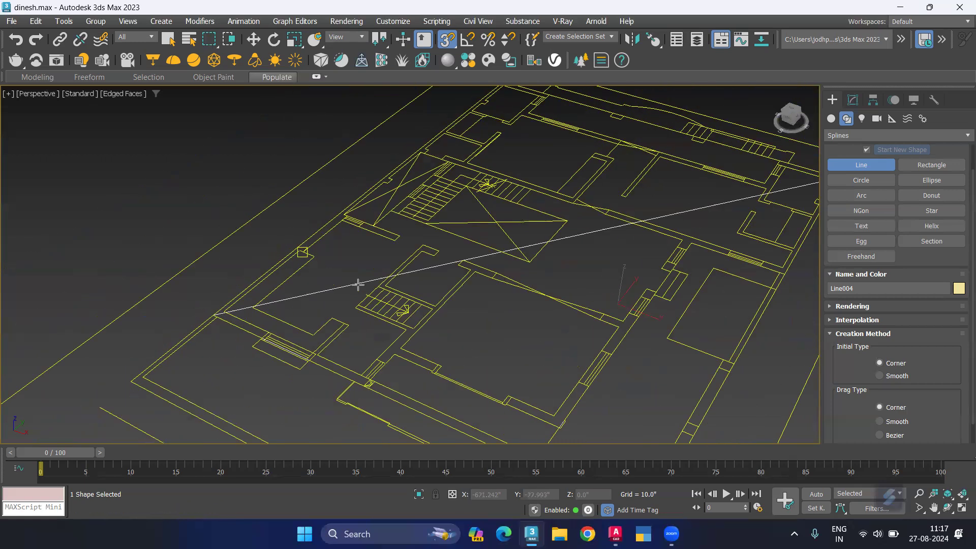
Step: Finish the traced line and hide the imported floor-plan group
{"action": "right_click", "coordinate": [336, 246]}
{"action": "left_click", "coordinate": [311, 254]}
{"action": "right_click", "coordinate": [311, 254]}
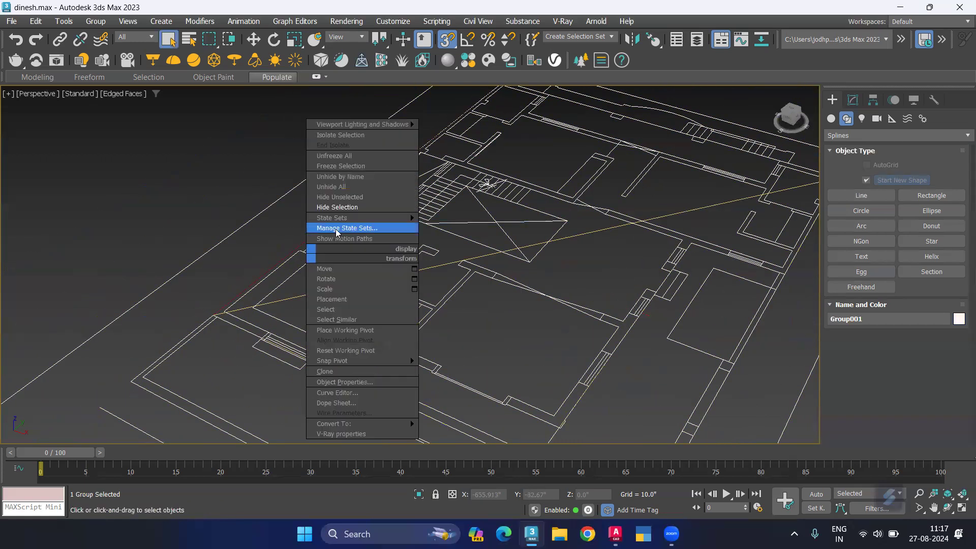
{"action": "left_click", "coordinate": [337, 207]}
{"action": "scroll", "coordinate": [432, 260], "scroll_direction": "down", "scroll_amount": 3}
Step: Select the traced outline at vertex level in Top view, zoomed to its bottom-left corner
{"action": "left_click", "coordinate": [414, 281]}
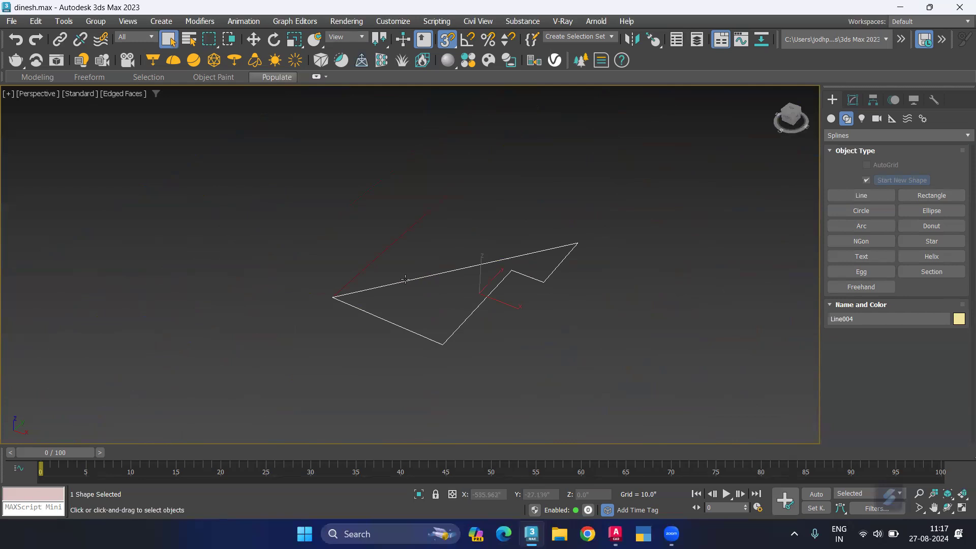
{"action": "key", "text": "t"}
{"action": "scroll", "coordinate": [432, 234], "scroll_direction": "down", "scroll_amount": 2}
{"action": "scroll", "coordinate": [366, 247], "scroll_direction": "down", "scroll_amount": 2}
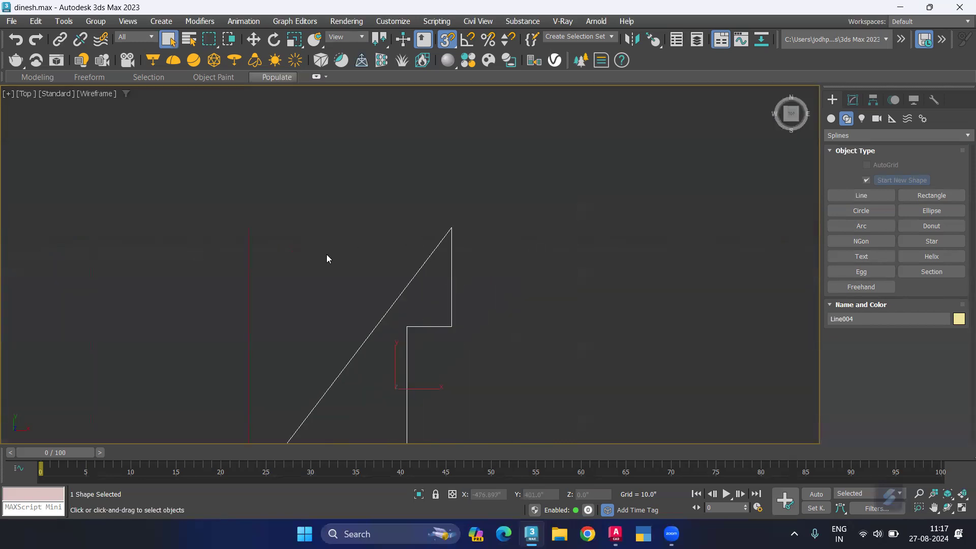
{"action": "key", "text": "1"}
{"action": "middle_click_drag", "start_coordinate": [352, 274], "coordinate": [424, 173]}
{"action": "scroll", "coordinate": [316, 392], "scroll_direction": "up", "scroll_amount": 3}
{"action": "scroll", "coordinate": [316, 392], "scroll_direction": "up", "scroll_amount": 2}
{"action": "scroll", "coordinate": [320, 391], "scroll_direction": "up", "scroll_amount": 2}
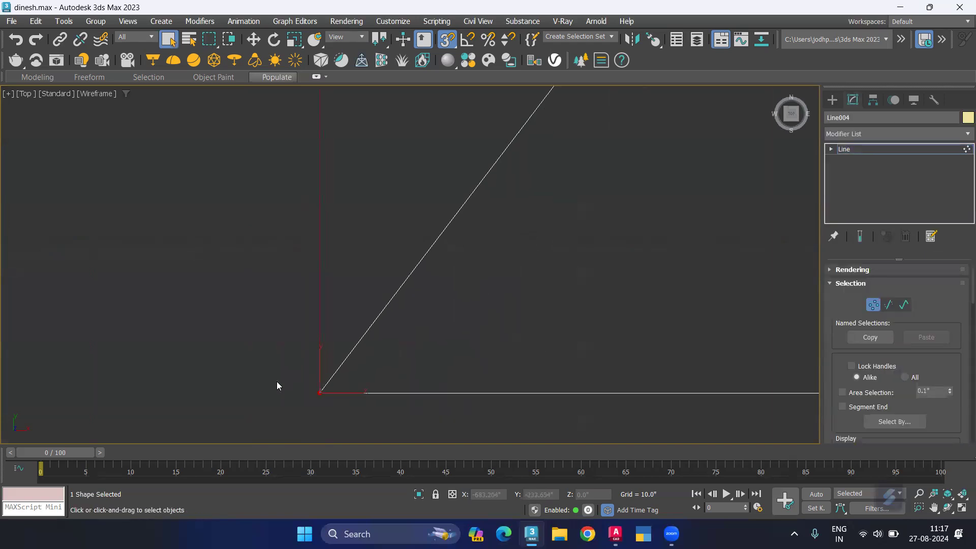
Step: Move the outline's bottom-left vertex upward, then snap it back to its original corner
{"action": "key", "text": "w"}
{"action": "left_click_drag", "start_coordinate": [319, 392], "coordinate": [305, 267]}
{"action": "left_click_drag", "start_coordinate": [334, 310], "coordinate": [331, 394]}
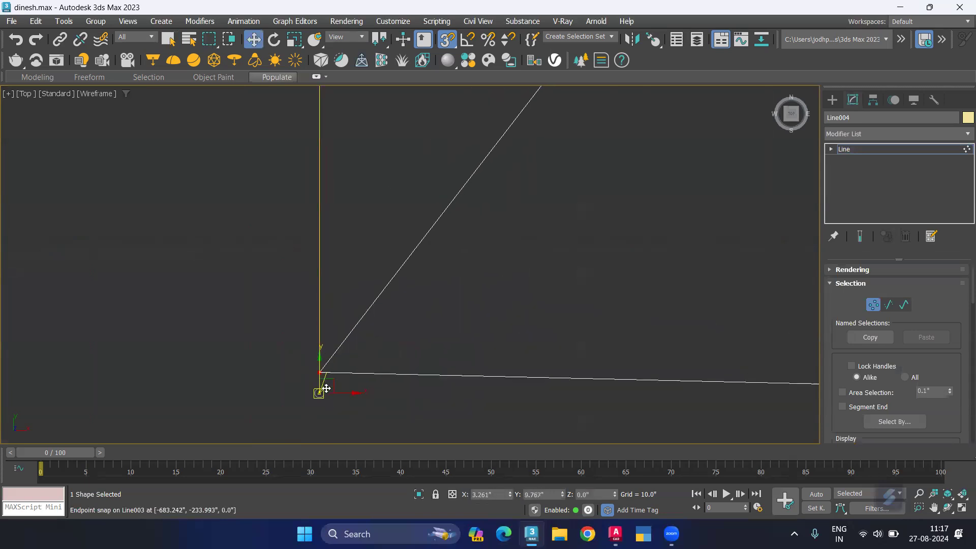
{"action": "left_click", "coordinate": [358, 346]}
Step: Delete the outline's diagonal segment at Segment level
{"action": "scroll", "coordinate": [359, 347], "scroll_direction": "down", "scroll_amount": 3}
{"action": "middle_click_drag", "start_coordinate": [454, 246], "coordinate": [418, 330]}
{"action": "scroll", "coordinate": [418, 331], "scroll_direction": "down", "scroll_amount": 3}
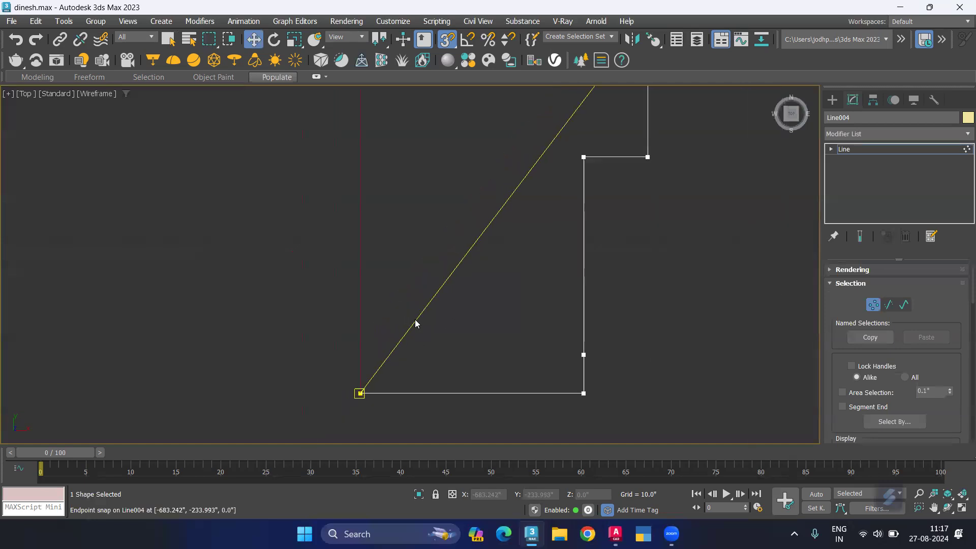
{"action": "left_click", "coordinate": [889, 305]}
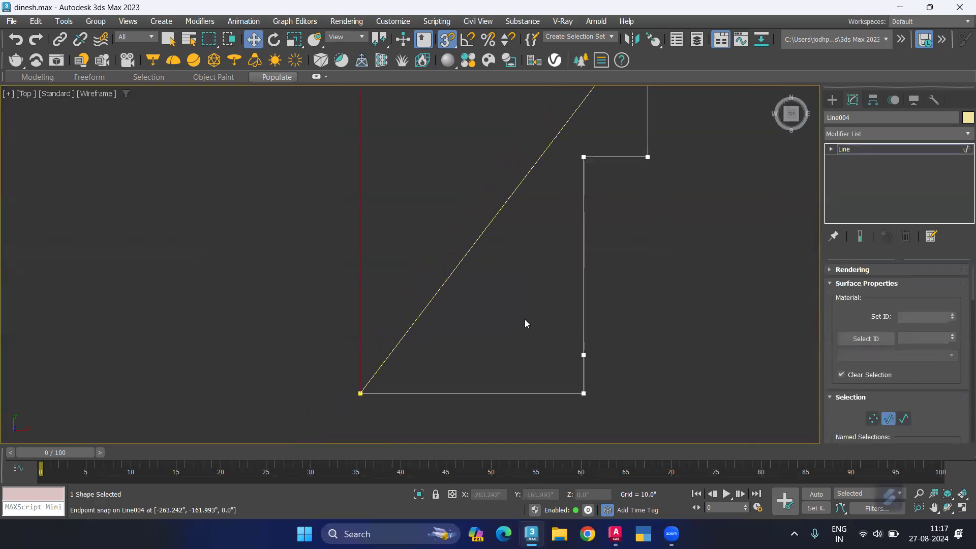
{"action": "left_click", "coordinate": [464, 262]}
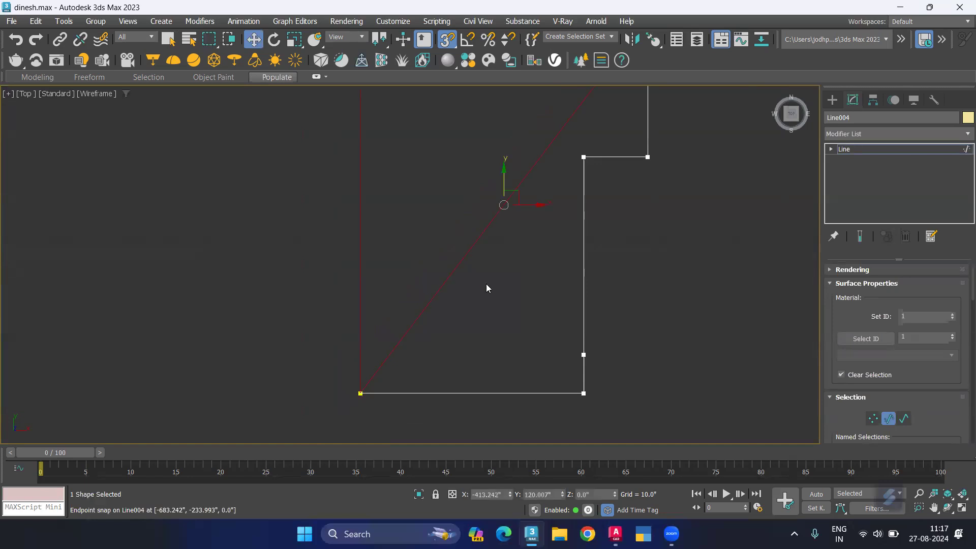
{"action": "key", "text": "Delete"}
{"action": "scroll", "coordinate": [479, 270], "scroll_direction": "down", "scroll_amount": 3}
{"action": "scroll", "coordinate": [457, 254], "scroll_direction": "up", "scroll_amount": 1}
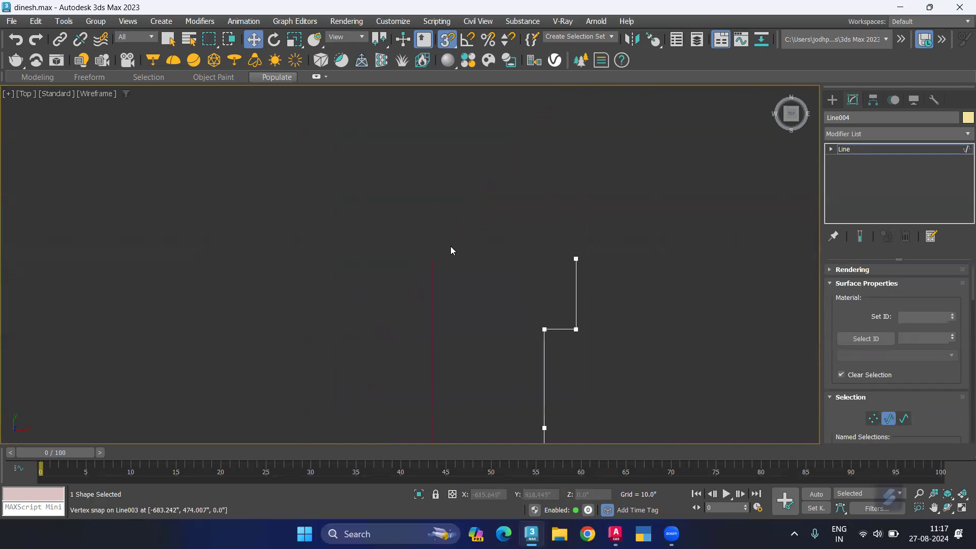
Step: Start a new line from the outline's endpoint on the plan
{"action": "left_click", "coordinate": [833, 100]}
{"action": "left_click", "coordinate": [861, 197]}
{"action": "left_click", "coordinate": [621, 264]}
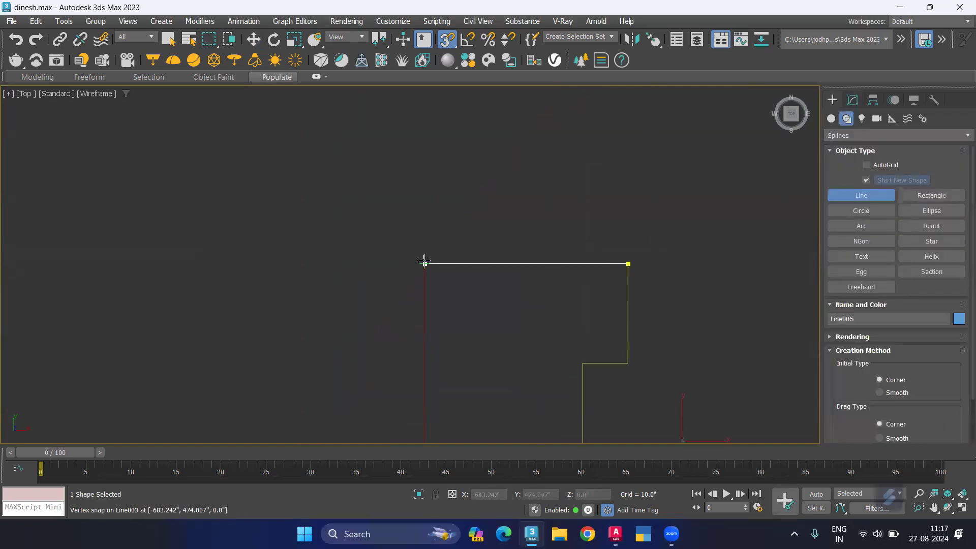
Step: Finish the new left line at the snapped point
{"action": "left_click", "coordinate": [358, 287]}
{"action": "right_click", "coordinate": [359, 287]}
{"action": "scroll", "coordinate": [506, 288], "scroll_direction": "down", "scroll_amount": 2}
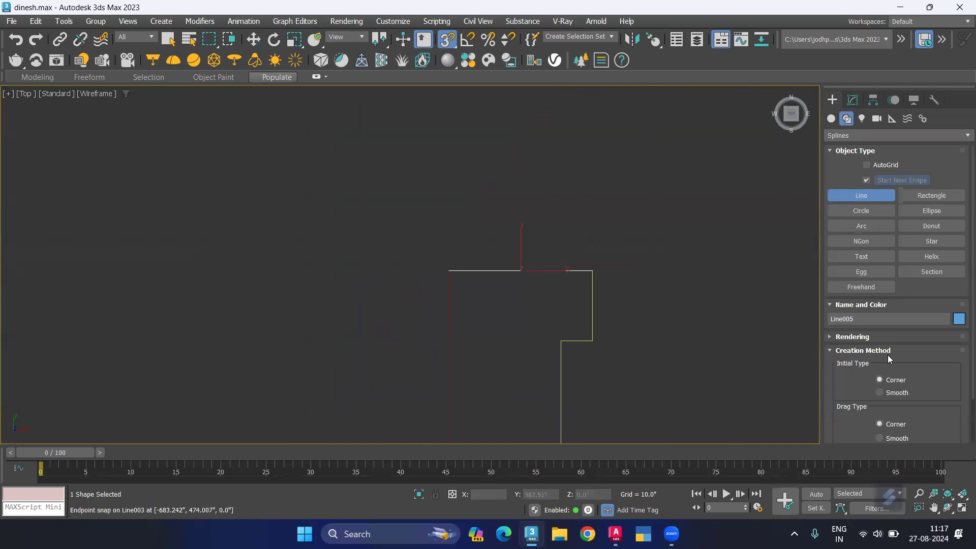
Step: Attach the red left line to the stepped outline
{"action": "key", "text": "w"}
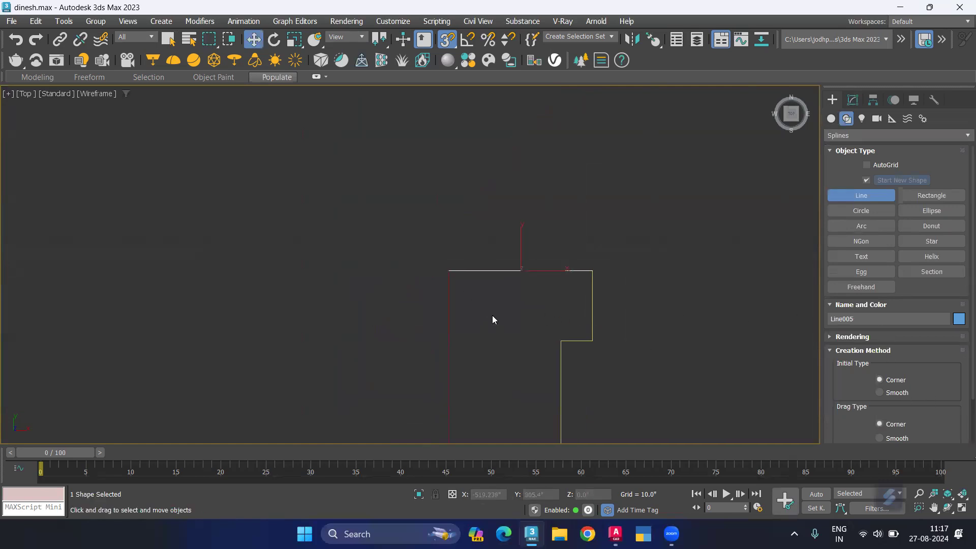
{"action": "key", "text": "1"}
{"action": "middle_click_drag", "start_coordinate": [594, 321], "coordinate": [599, 266]}
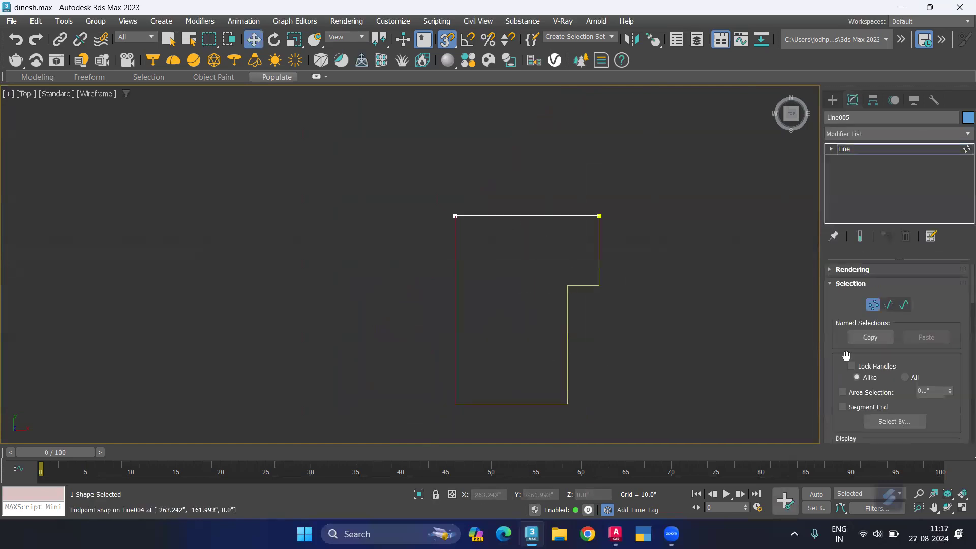
{"action": "scroll", "coordinate": [948, 376], "scroll_direction": "down", "scroll_amount": 1}
{"action": "scroll", "coordinate": [949, 375], "scroll_direction": "down", "scroll_amount": 5}
{"action": "scroll", "coordinate": [949, 375], "scroll_direction": "down", "scroll_amount": 1}
{"action": "left_click", "coordinate": [873, 364]}
{"action": "left_click", "coordinate": [456, 317]}
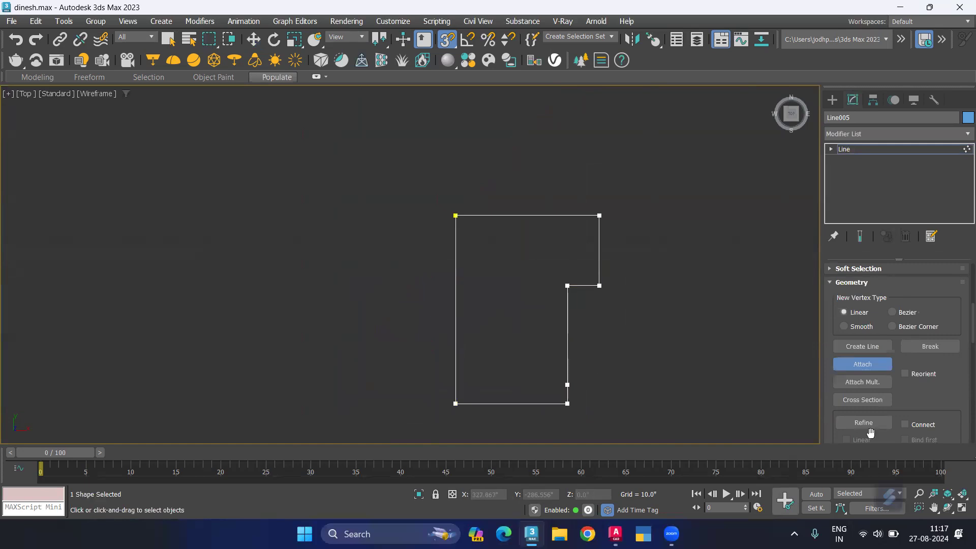
{"action": "left_click", "coordinate": [870, 366]}
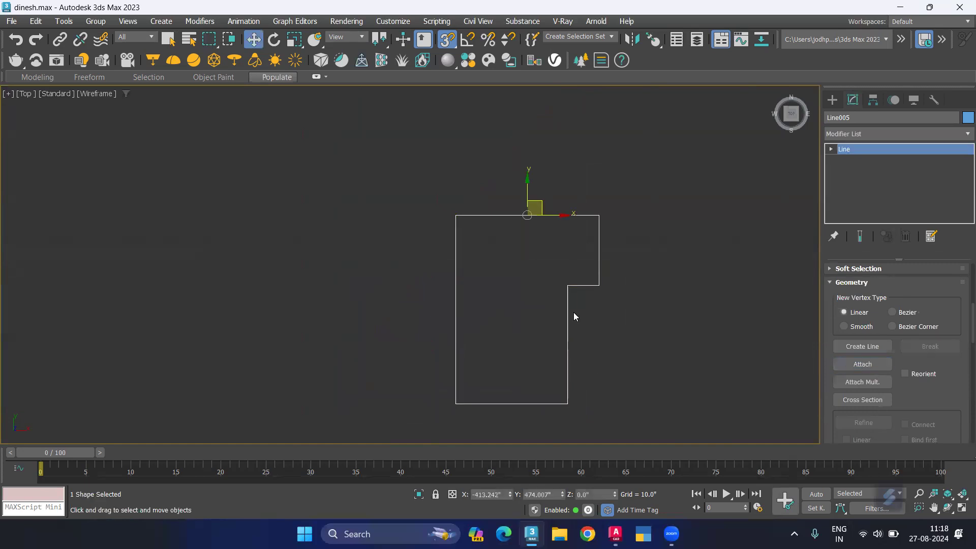
Step: Weld the overlapping top-left corner vertices into a single vertex
{"action": "left_click_drag", "start_coordinate": [478, 192], "coordinate": [395, 265]}
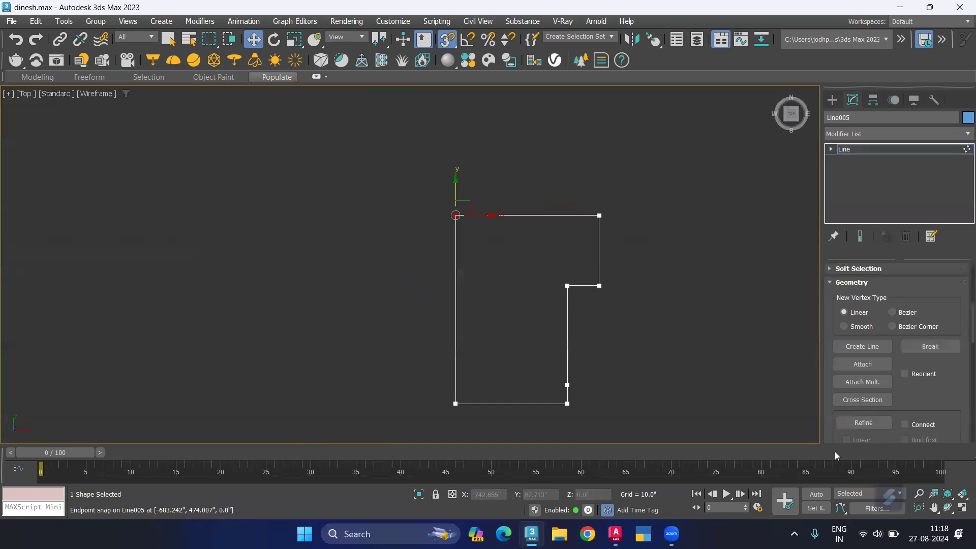
{"action": "scroll", "coordinate": [958, 415], "scroll_direction": "down", "scroll_amount": 5}
{"action": "scroll", "coordinate": [958, 414], "scroll_direction": "down", "scroll_amount": 5}
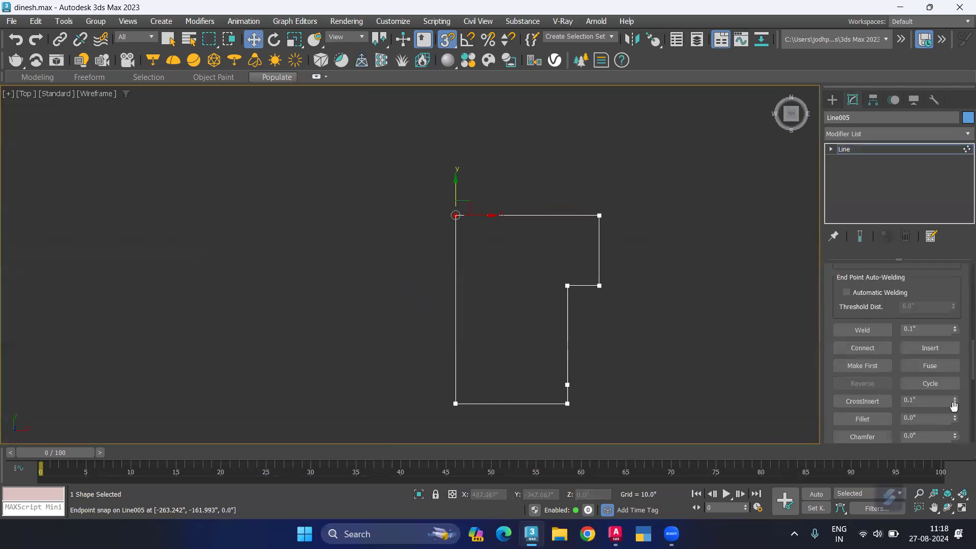
{"action": "left_click", "coordinate": [879, 334]}
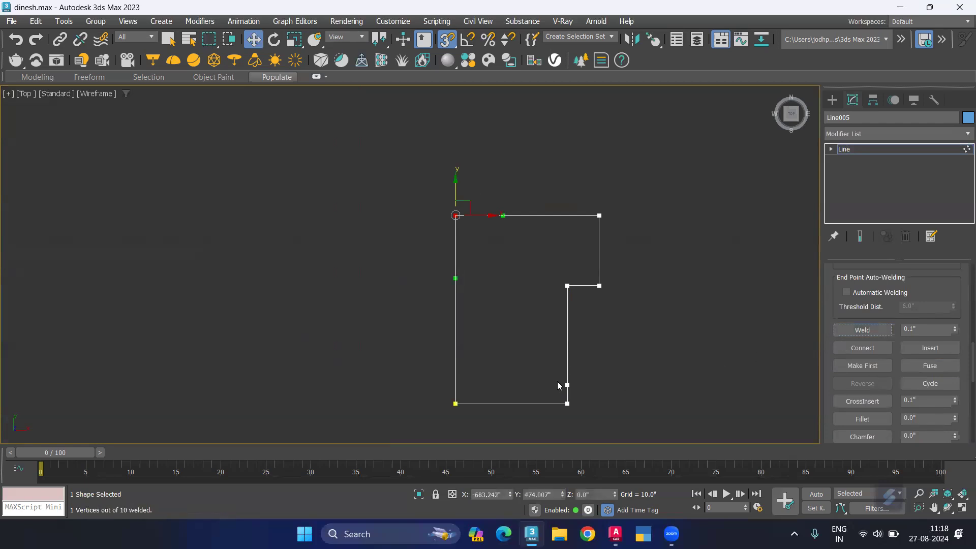
{"action": "left_click_drag", "start_coordinate": [518, 370], "coordinate": [433, 407]}
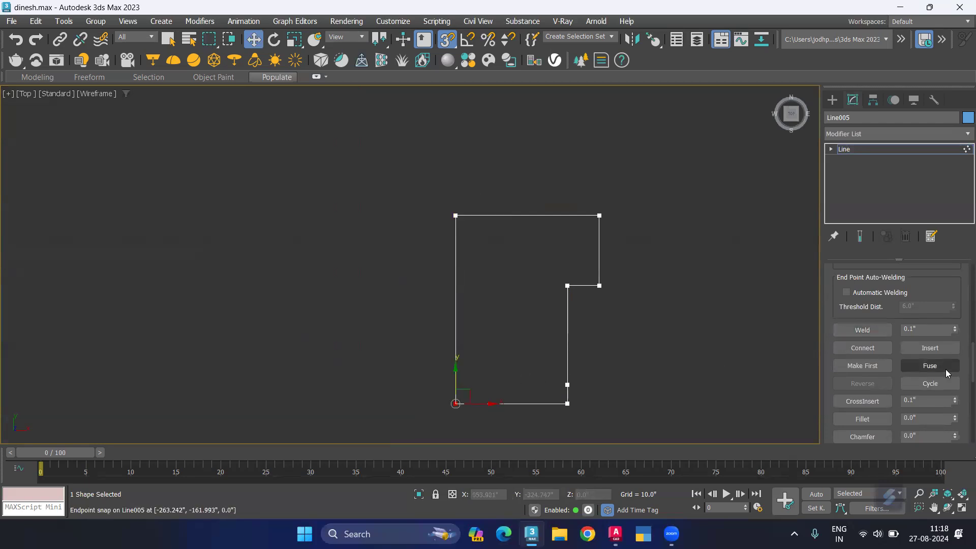
{"action": "left_click", "coordinate": [510, 283]}
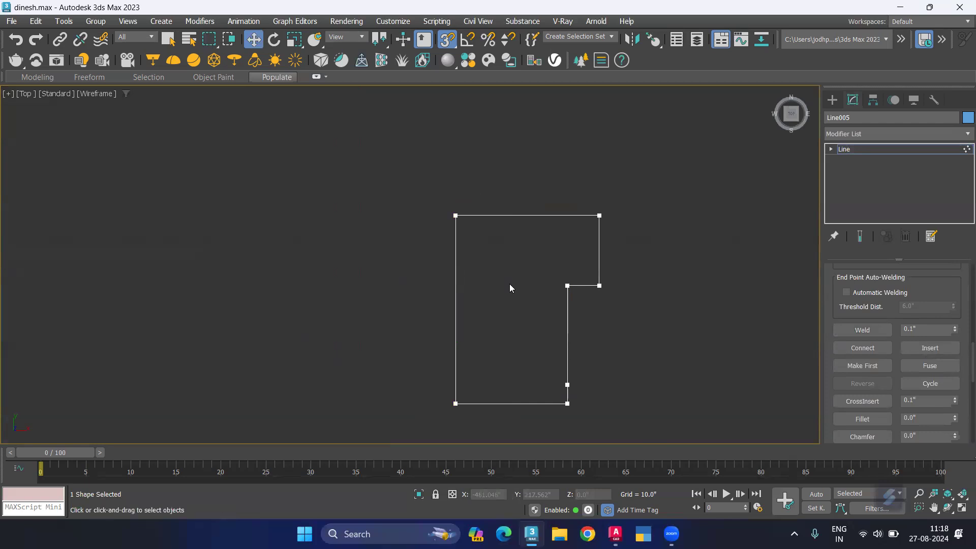
Step: Add an Extrude modifier to Line005 with Amount 3'6" (42") and both caps on
{"action": "key", "text": "p"}
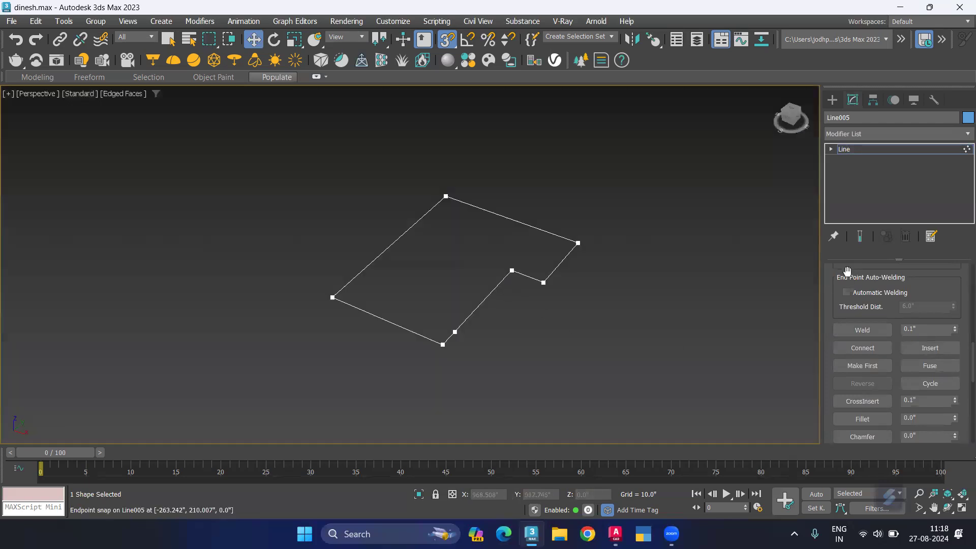
{"action": "left_click", "coordinate": [853, 133]}
{"action": "type", "text": "ex"}
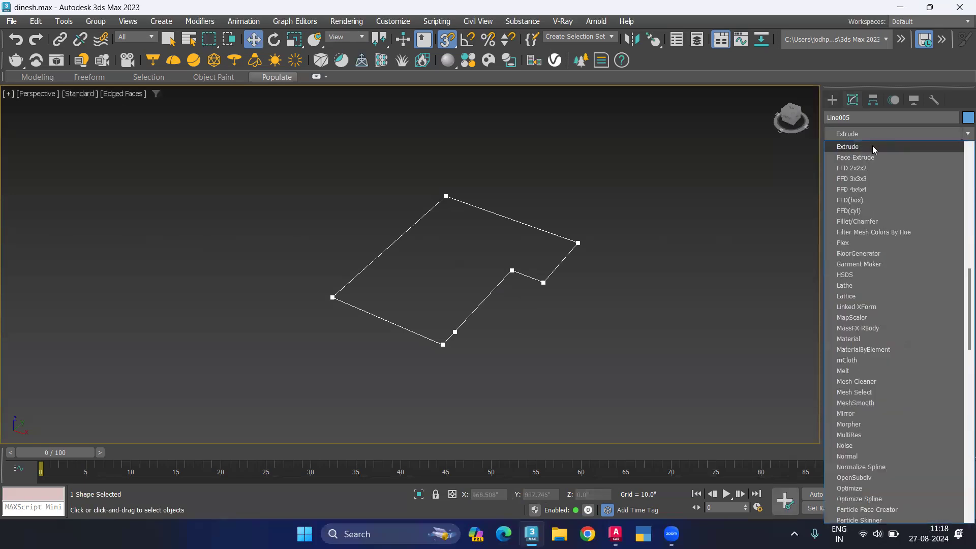
{"action": "left_click", "coordinate": [872, 147]}
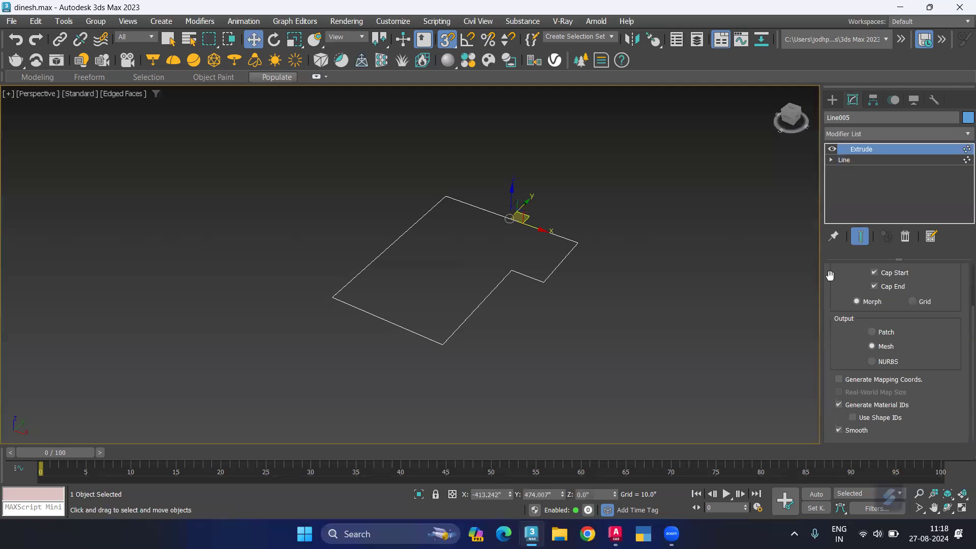
{"action": "scroll", "coordinate": [912, 300], "scroll_direction": "up", "scroll_amount": 2}
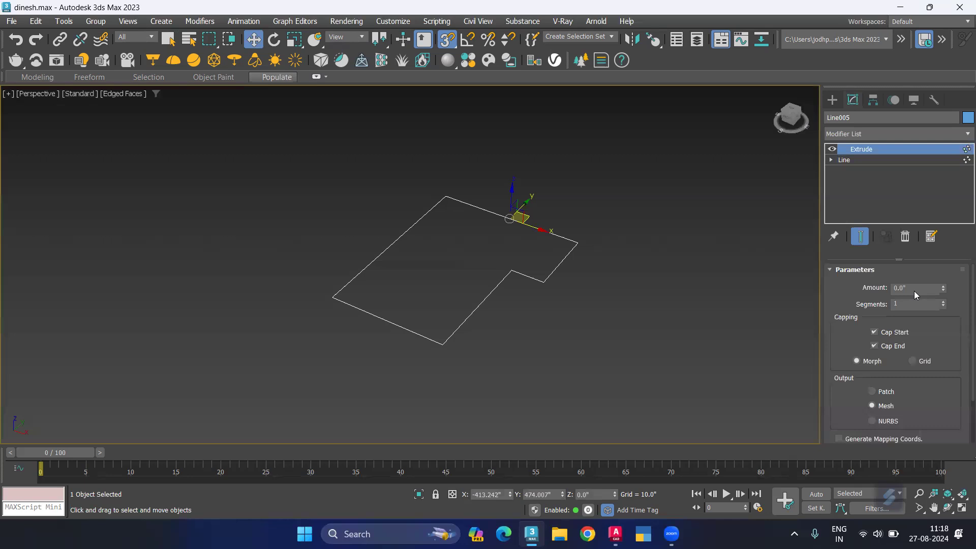
{"action": "double_click", "coordinate": [915, 288]}
{"action": "type", "text": "3'6"}
{"action": "key", "text": "Return"}
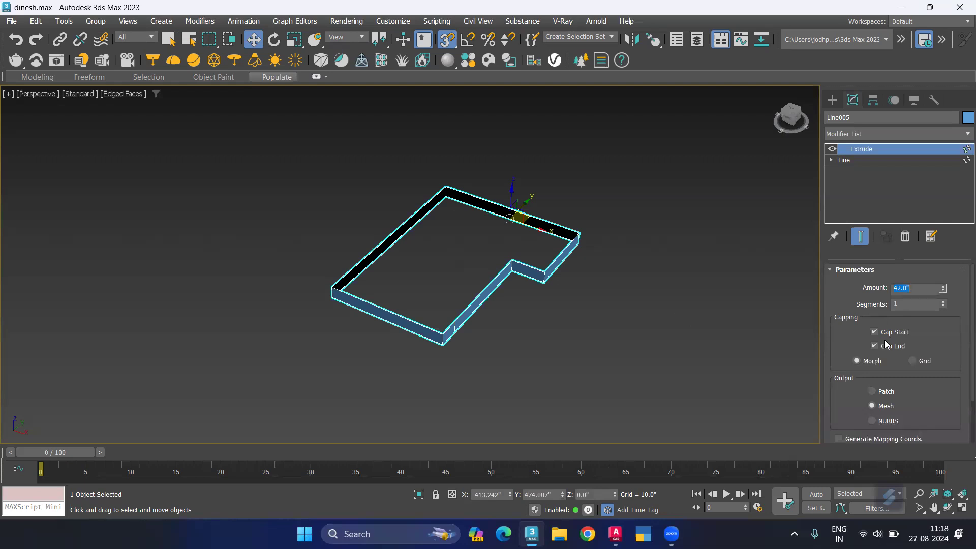
{"action": "left_click", "coordinate": [874, 331]}
{"action": "left_click", "coordinate": [874, 332]}
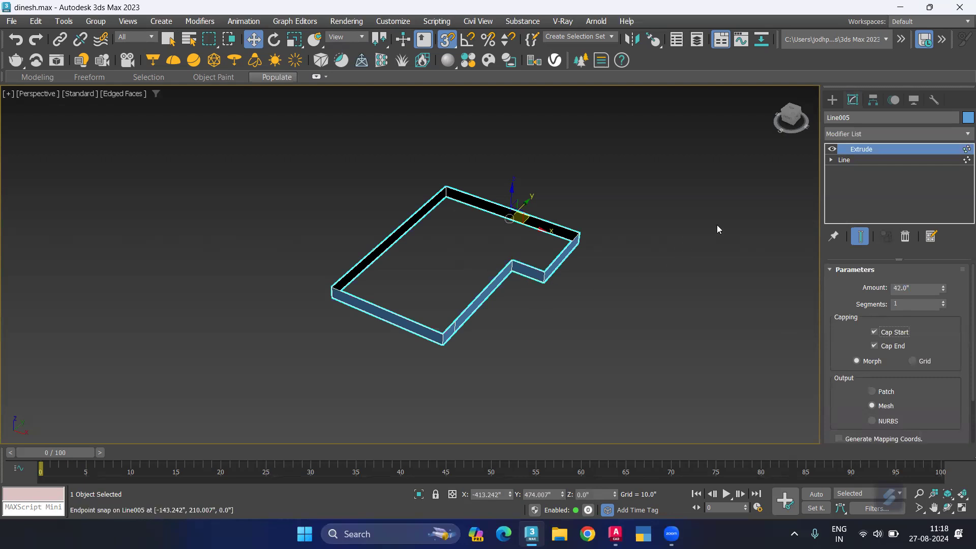
Step: Weld Line005's open right corner vertex and return to the Extrude modifier
{"action": "left_click", "coordinate": [873, 161]}
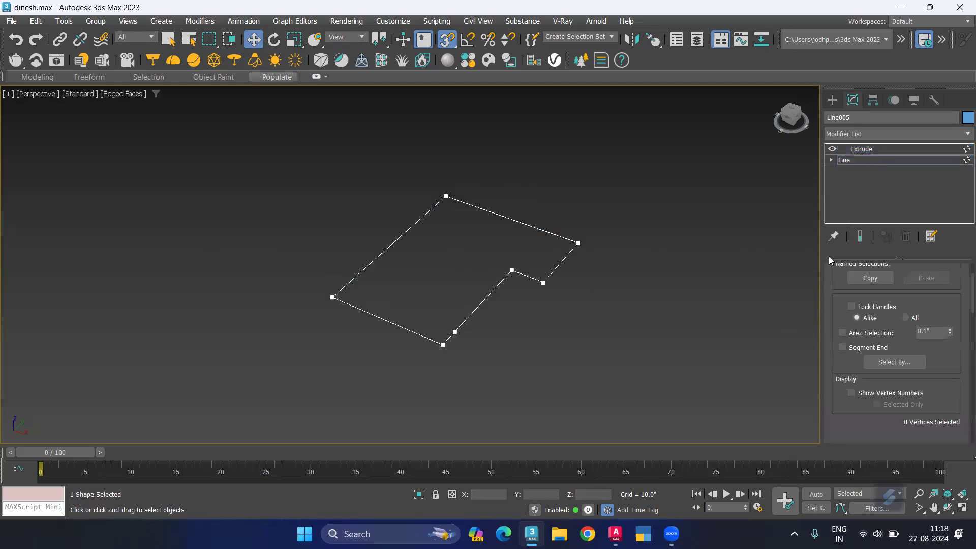
{"action": "scroll", "coordinate": [562, 255], "scroll_direction": "up", "scroll_amount": 3}
{"action": "scroll", "coordinate": [562, 256], "scroll_direction": "up", "scroll_amount": 2}
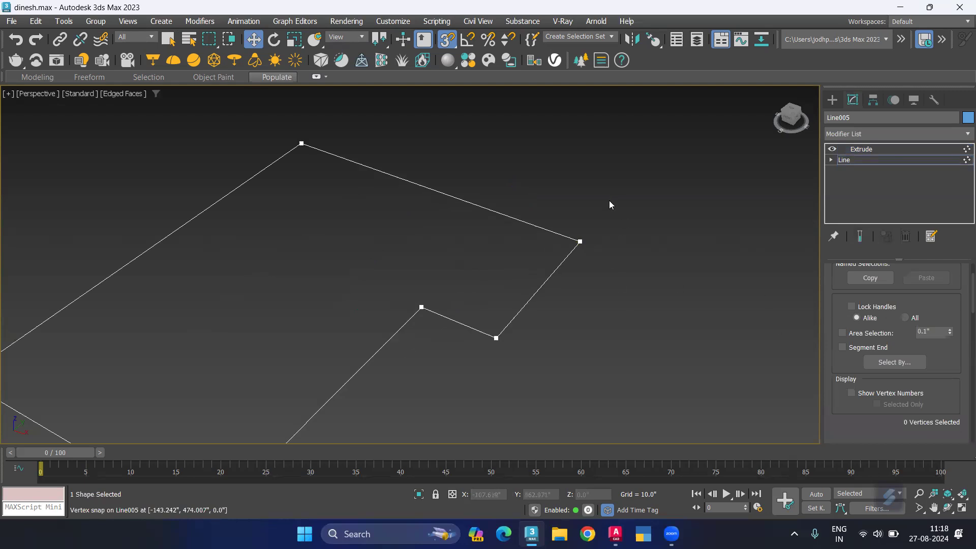
{"action": "scroll", "coordinate": [955, 386], "scroll_direction": "down", "scroll_amount": 3}
{"action": "scroll", "coordinate": [955, 384], "scroll_direction": "down", "scroll_amount": 3}
{"action": "scroll", "coordinate": [955, 380], "scroll_direction": "down", "scroll_amount": 3}
{"action": "scroll", "coordinate": [954, 380], "scroll_direction": "down", "scroll_amount": 3}
{"action": "scroll", "coordinate": [940, 383], "scroll_direction": "down", "scroll_amount": 2}
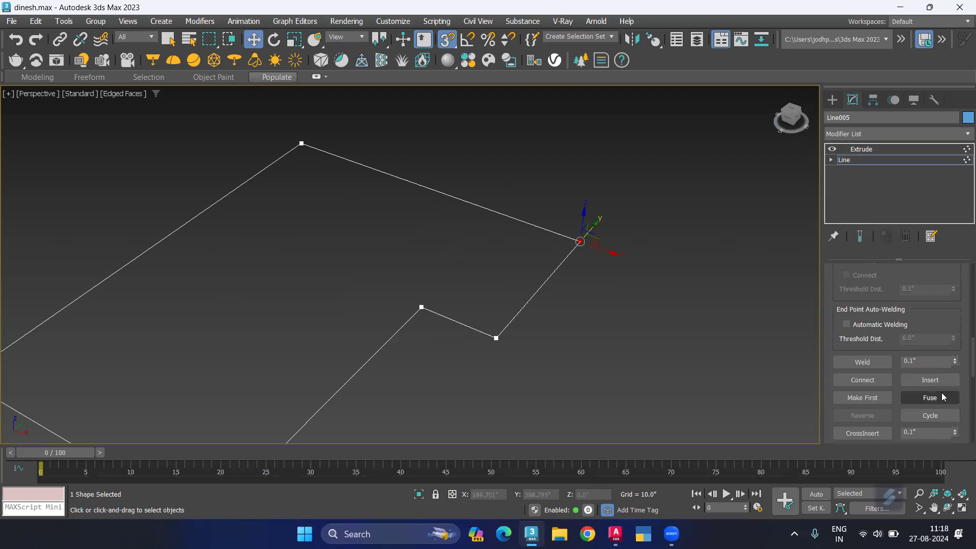
{"action": "left_click", "coordinate": [882, 363]}
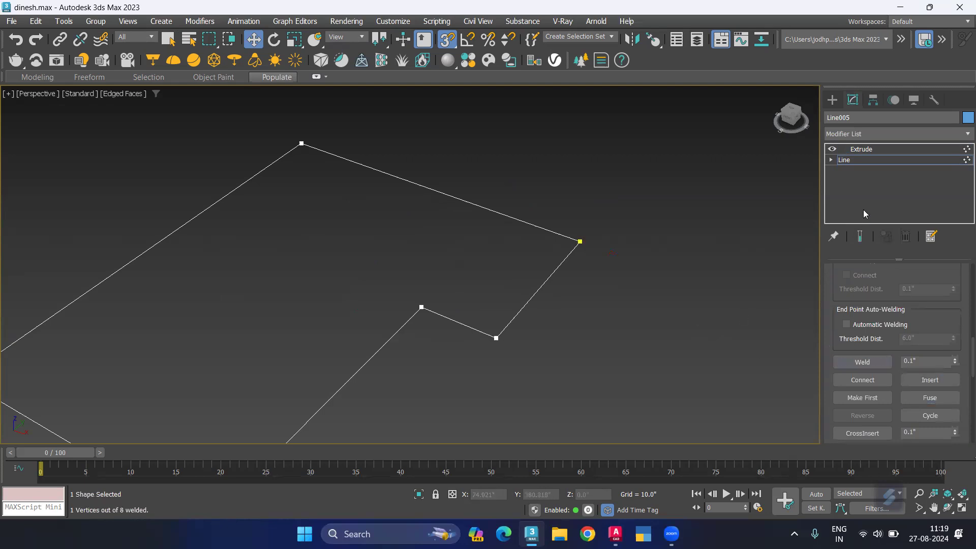
{"action": "left_click", "coordinate": [879, 149]}
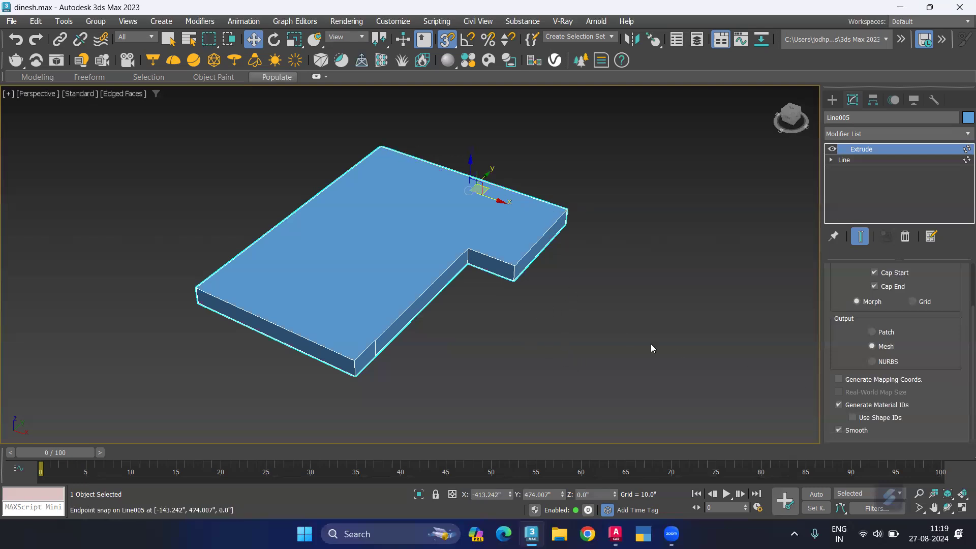
{"action": "scroll", "coordinate": [960, 340], "scroll_direction": "up", "scroll_amount": 1}
{"action": "scroll", "coordinate": [959, 335], "scroll_direction": "up", "scroll_amount": 1}
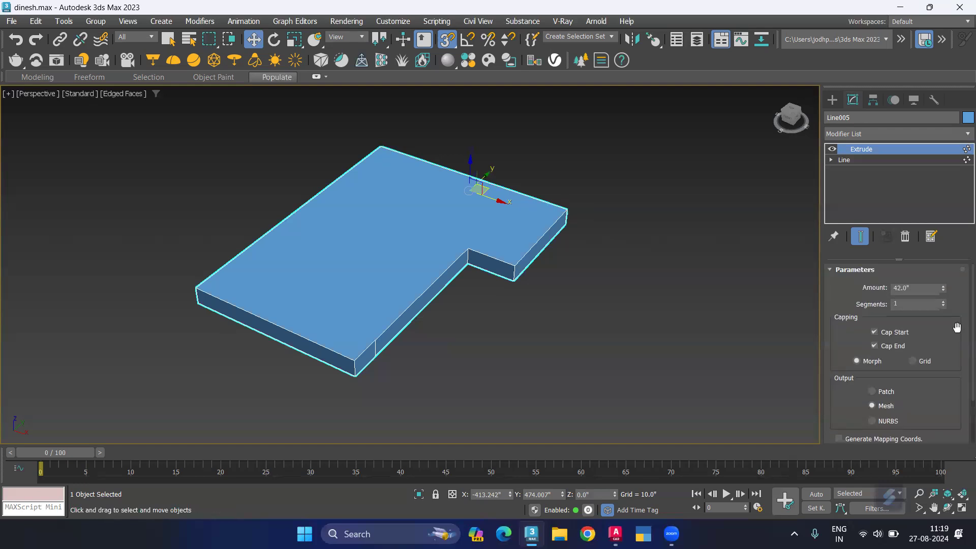
Step: Unhide all building geometry and hide the imported plan lines group
{"action": "right_click", "coordinate": [645, 327]}
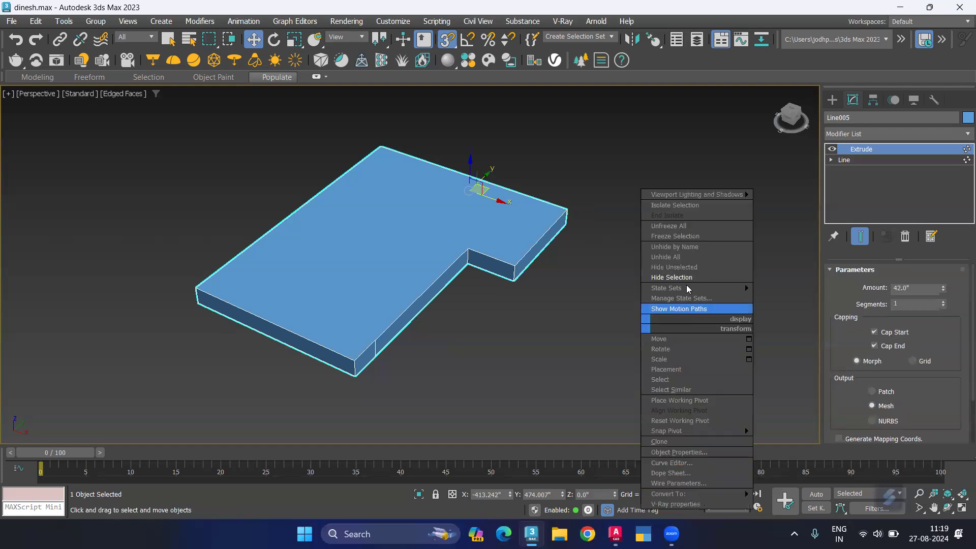
{"action": "left_click", "coordinate": [683, 257]}
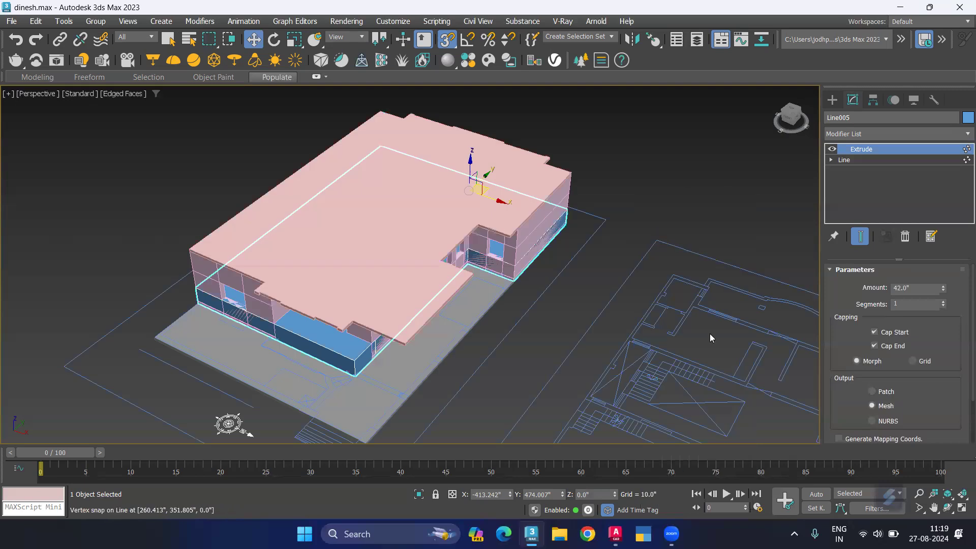
{"action": "left_click", "coordinate": [539, 356]}
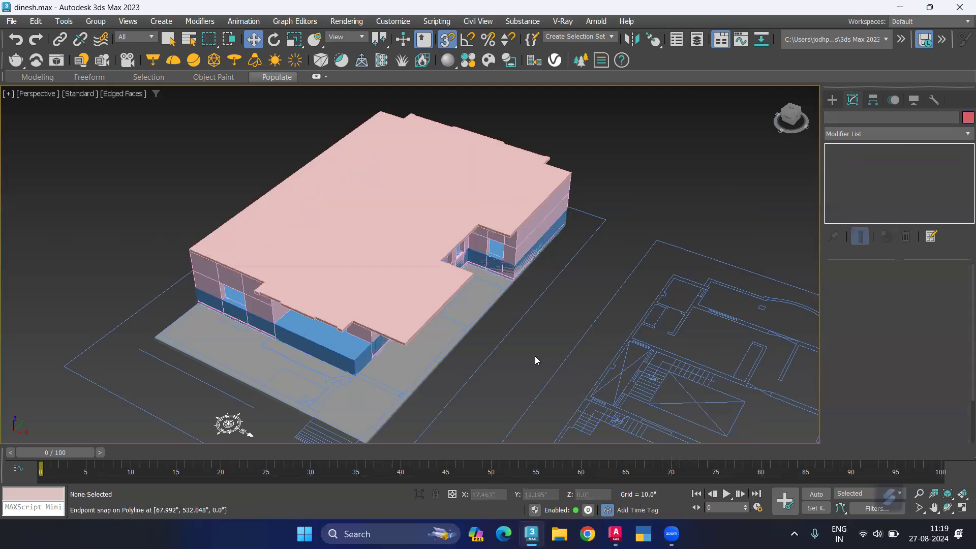
{"action": "left_click", "coordinate": [539, 300]}
{"action": "right_click", "coordinate": [536, 300]}
{"action": "left_click", "coordinate": [552, 269]}
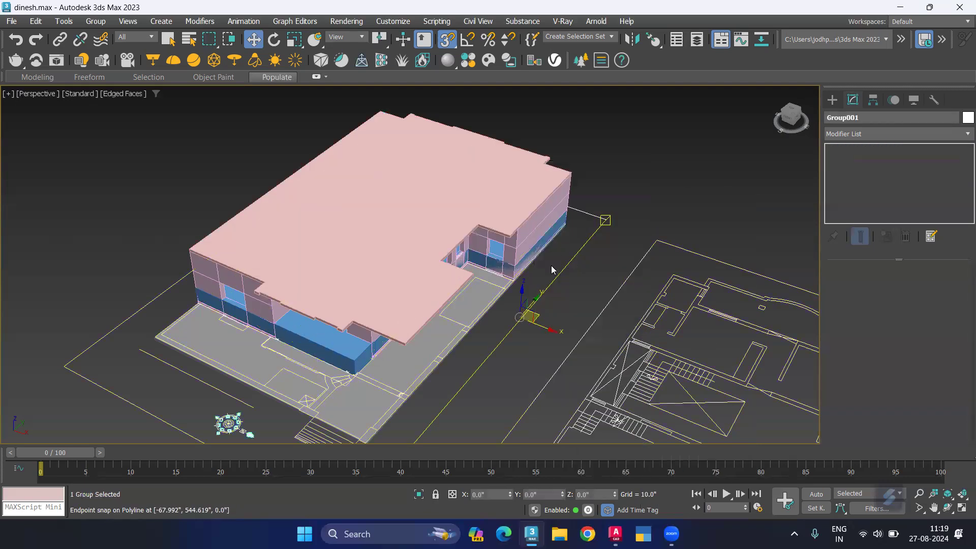
Step: Raise both wall objects by a relative Y offset of 3'6 in Front view
{"action": "key", "text": "f"}
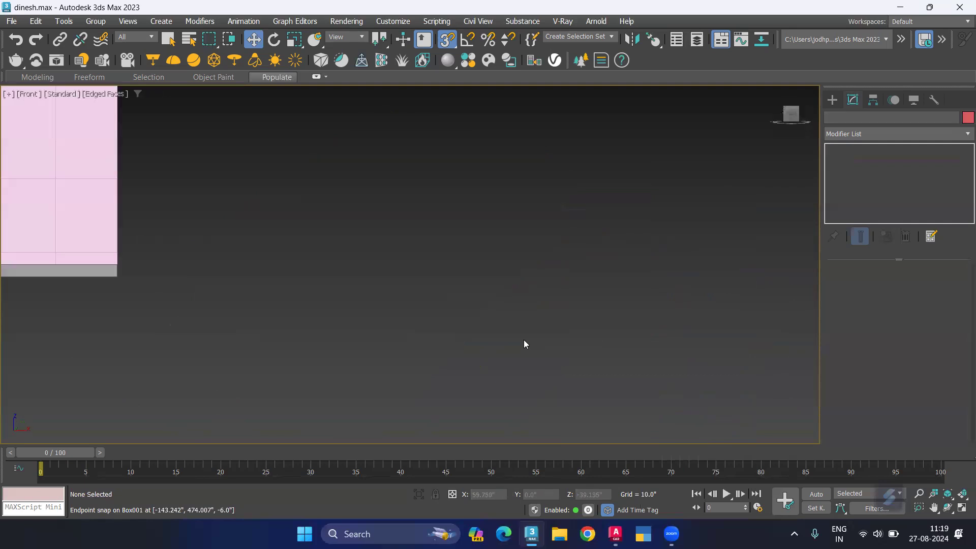
{"action": "key", "text": "z"}
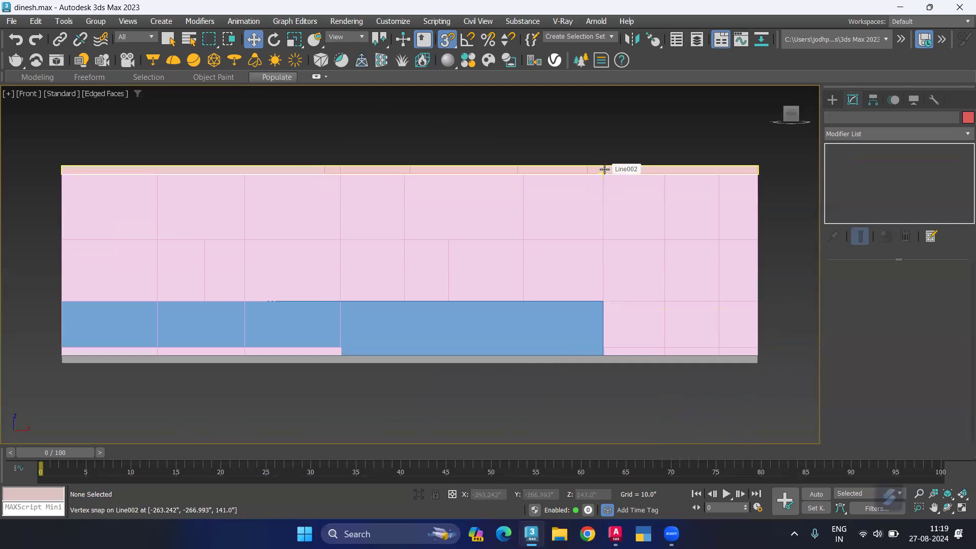
{"action": "left_click", "coordinate": [593, 194]}
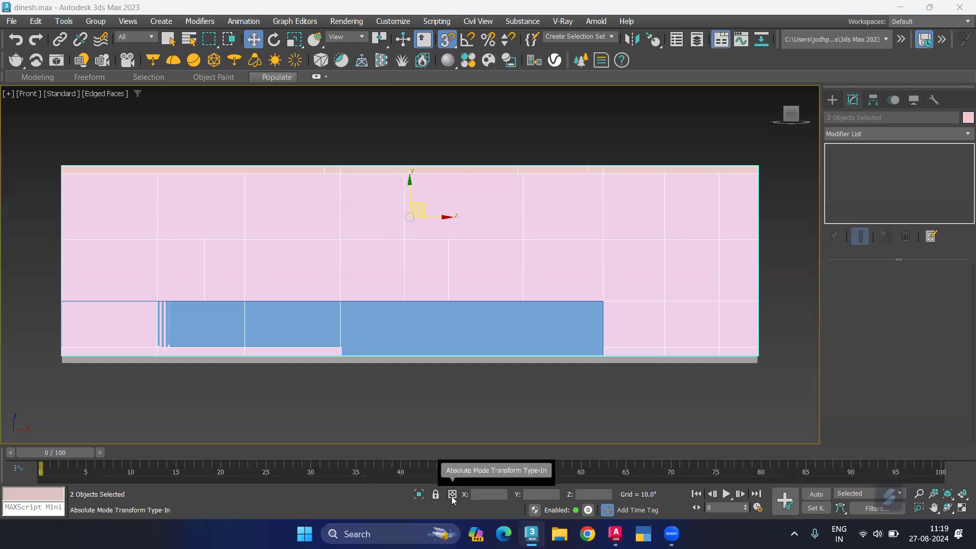
{"action": "left_click", "coordinate": [451, 496]}
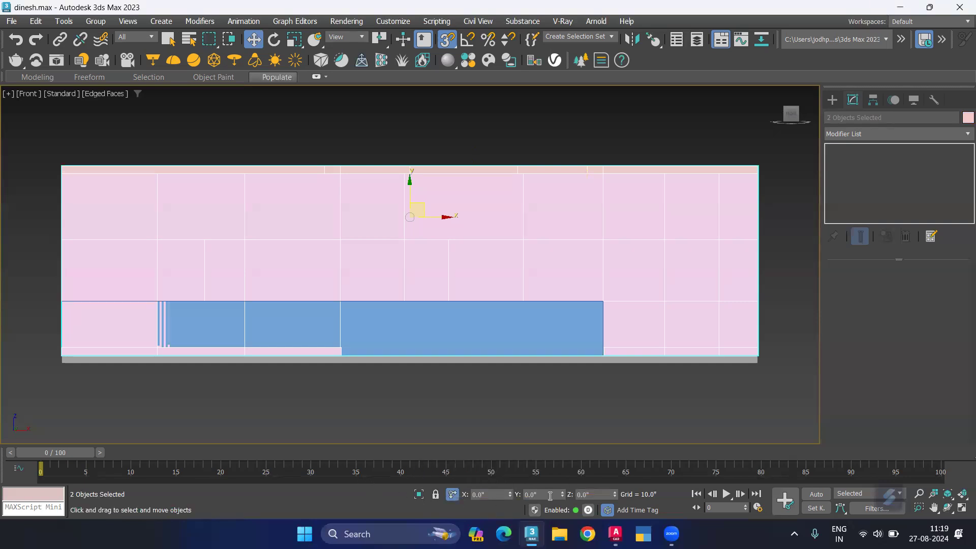
{"action": "left_click", "coordinate": [550, 496]}
{"action": "type", "text": "3"}
{"action": "key", "text": "Return"}
{"action": "left_click", "coordinate": [776, 319]}
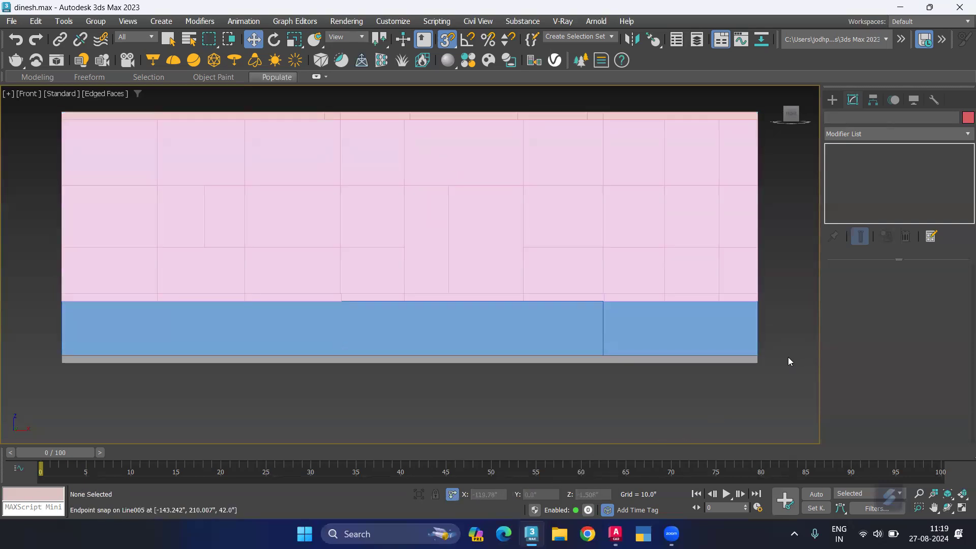
{"action": "key", "text": "p"}
{"action": "scroll", "coordinate": [548, 323], "scroll_direction": "down", "scroll_amount": 3}
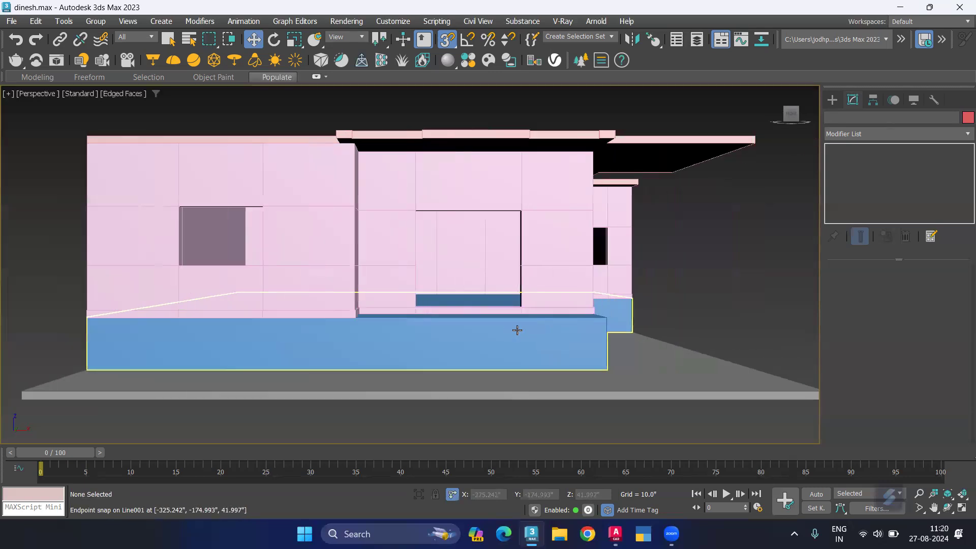
{"action": "middle_click_drag", "start_coordinate": [453, 334], "coordinate": [440, 378], "text": "alt"}
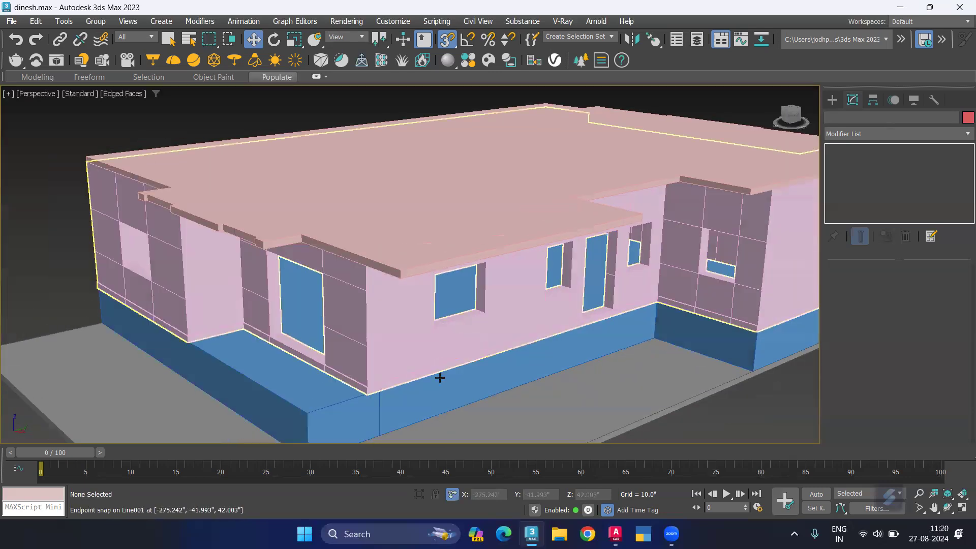
{"action": "scroll", "coordinate": [440, 378], "scroll_direction": "down", "scroll_amount": 2}
{"action": "scroll", "coordinate": [501, 418], "scroll_direction": "up", "scroll_amount": 4}
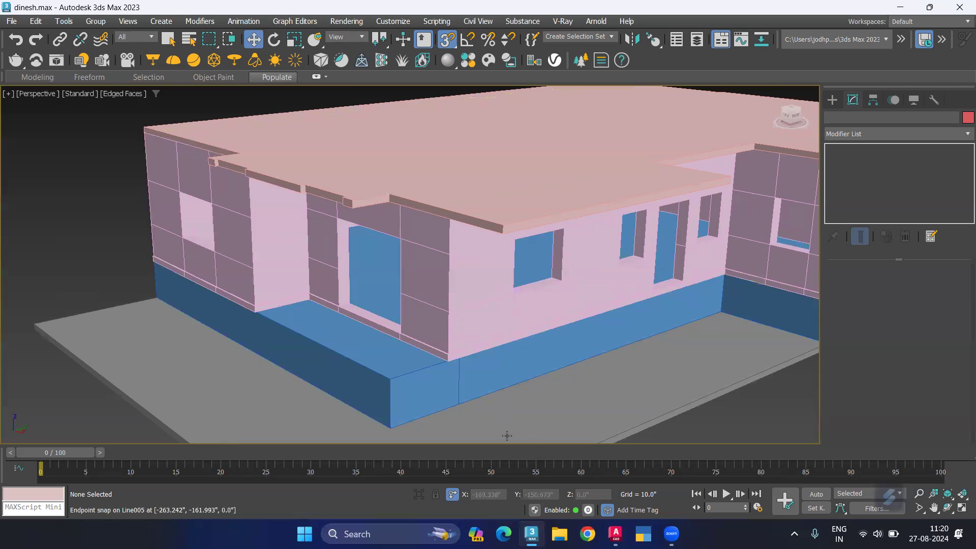
{"action": "scroll", "coordinate": [434, 349], "scroll_direction": "up", "scroll_amount": 2}
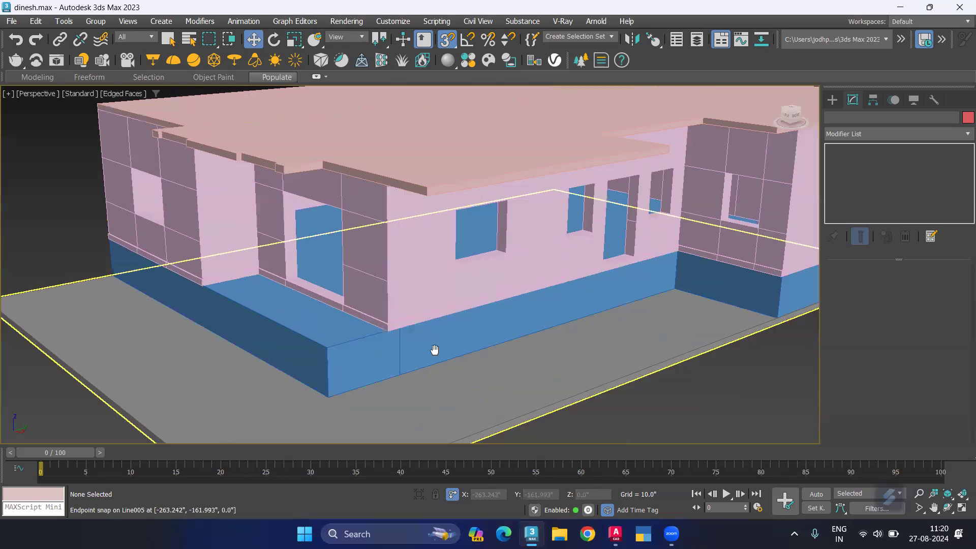
{"action": "scroll", "coordinate": [386, 341], "scroll_direction": "up", "scroll_amount": 2}
{"action": "scroll", "coordinate": [333, 328], "scroll_direction": "up", "scroll_amount": 2}
{"action": "scroll", "coordinate": [334, 328], "scroll_direction": "up", "scroll_amount": 2}
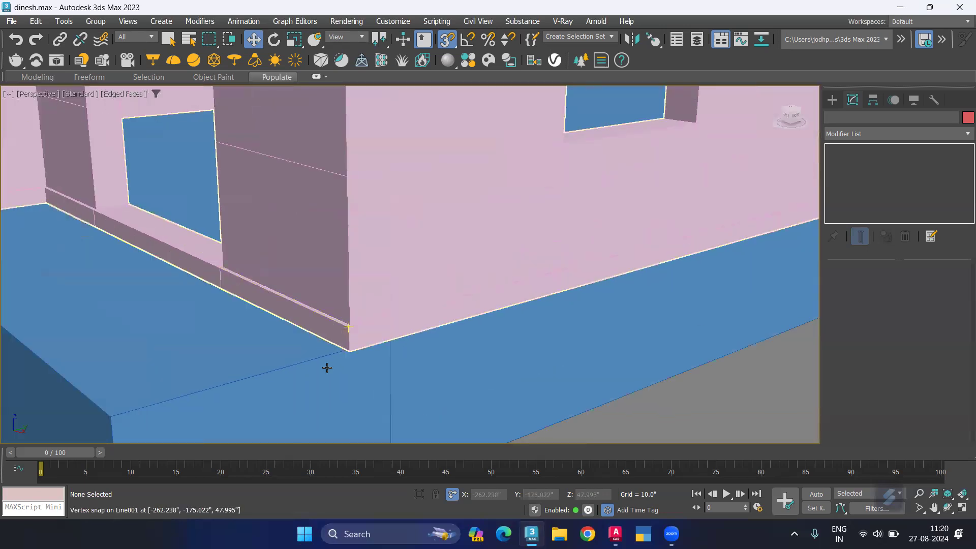
{"action": "scroll", "coordinate": [399, 388], "scroll_direction": "down", "scroll_amount": 3}
{"action": "scroll", "coordinate": [379, 333], "scroll_direction": "down", "scroll_amount": 2}
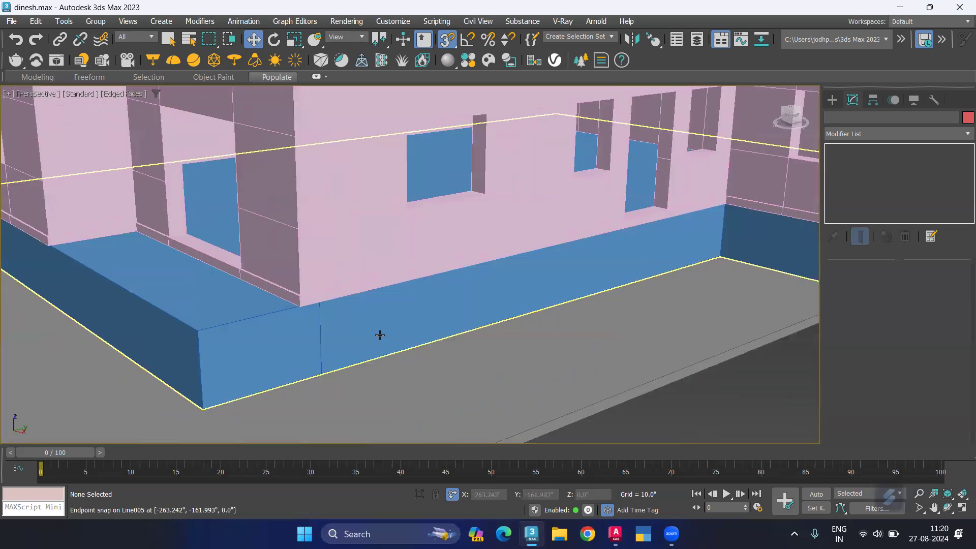
{"action": "scroll", "coordinate": [410, 327], "scroll_direction": "down", "scroll_amount": 3}
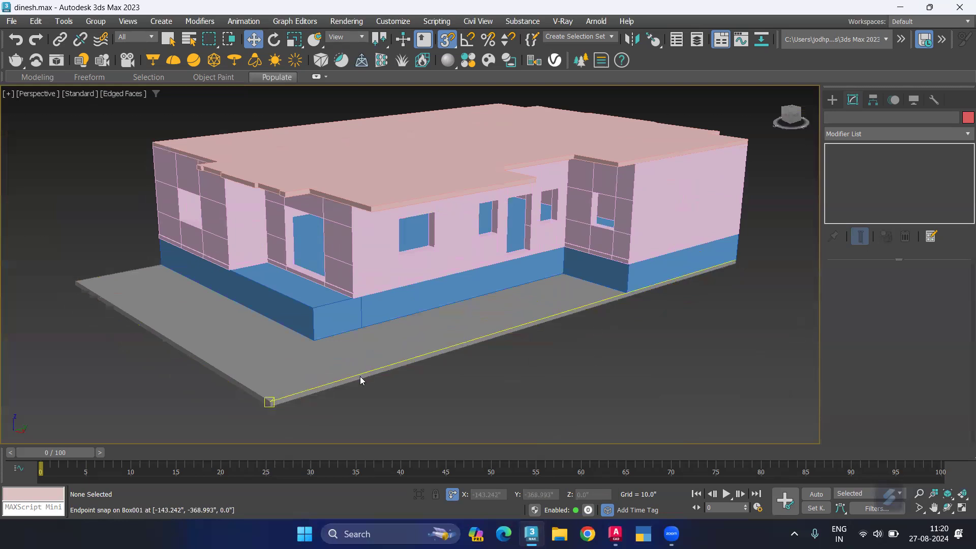
{"action": "middle_click_drag", "start_coordinate": [270, 395], "coordinate": [274, 385]}
{"action": "mouse_move", "coordinate": [327, 325]}
{"action": "middle_mouse_down", "text": "alt"}
{"action": "mouse_move", "coordinate": [207, 333]}
{"action": "mouse_move", "coordinate": [244, 355]}
{"action": "mouse_move", "coordinate": [305, 358]}
{"action": "mouse_move", "coordinate": [303, 347]}
{"action": "mouse_move", "coordinate": [272, 346]}
{"action": "middle_mouse_up", "text": "alt"}
{"action": "scroll", "coordinate": [238, 330], "scroll_direction": "up", "scroll_amount": 3}
{"action": "scroll", "coordinate": [497, 266], "scroll_direction": "down", "scroll_amount": 5}
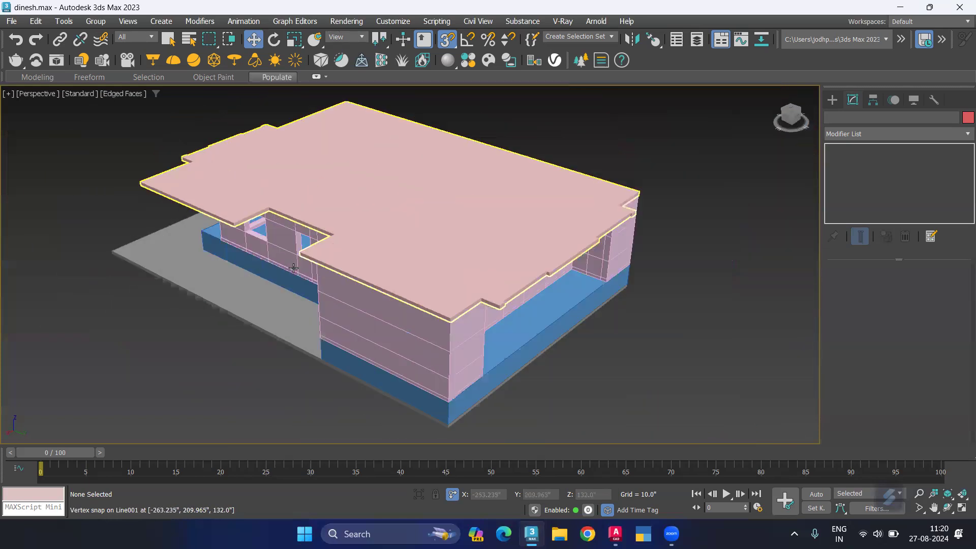
{"action": "middle_click_drag", "start_coordinate": [427, 268], "coordinate": [371, 268]}
{"action": "middle_click_drag", "start_coordinate": [307, 185], "coordinate": [557, 289], "text": "alt"}
{"action": "scroll", "coordinate": [568, 281], "scroll_direction": "up", "scroll_amount": 5}
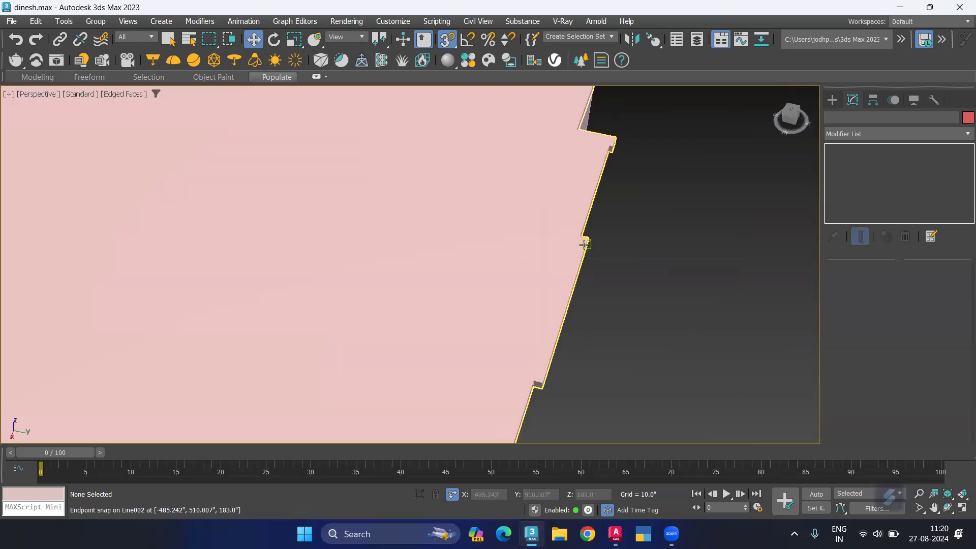
Step: Select roof outline Line002, isolate it in Top view, and hide it
{"action": "left_click", "coordinate": [585, 245]}
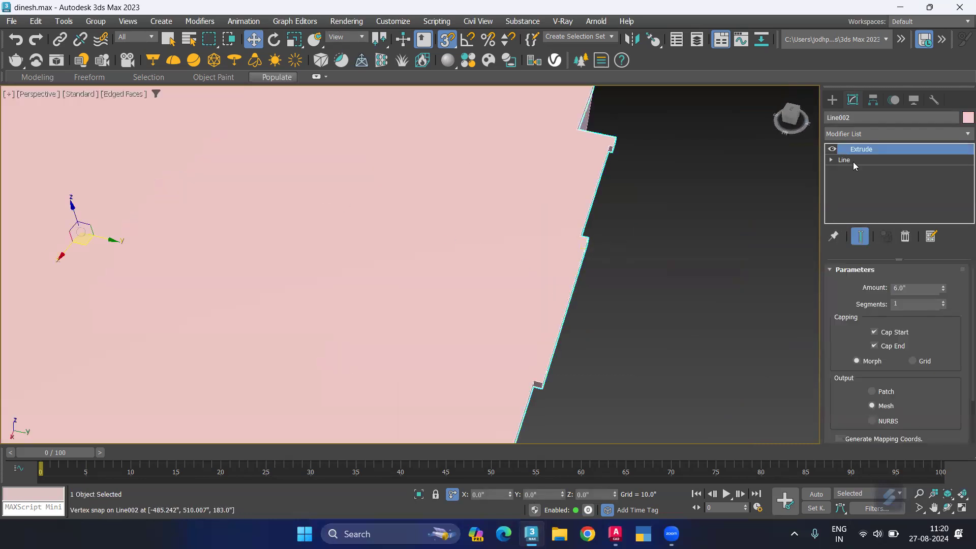
{"action": "left_click", "coordinate": [844, 160]}
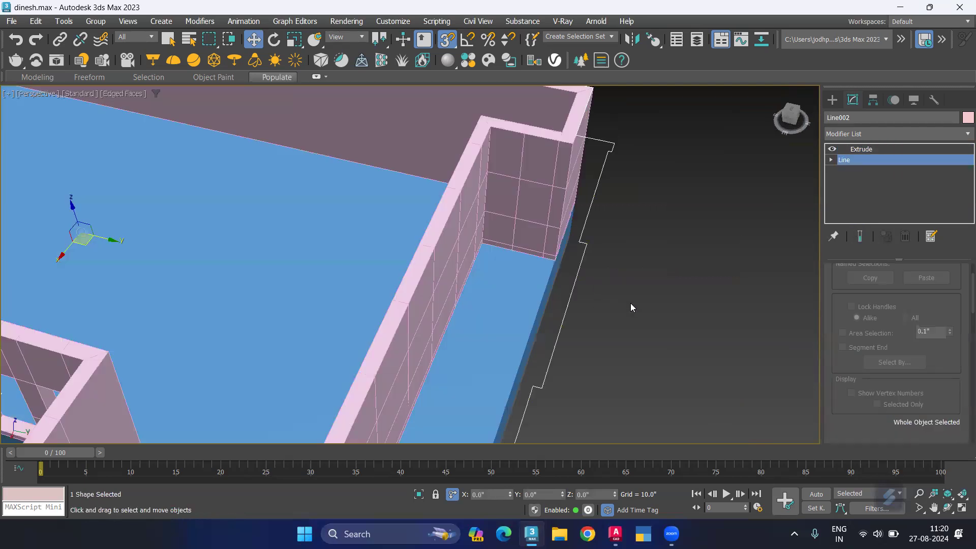
{"action": "key", "text": "alt+q"}
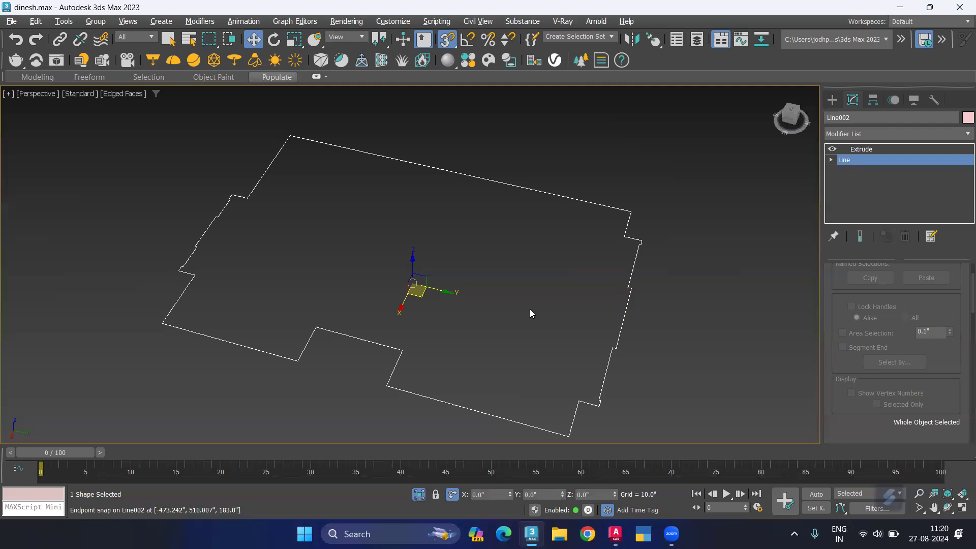
{"action": "key", "text": "t"}
{"action": "scroll", "coordinate": [537, 244], "scroll_direction": "up", "scroll_amount": 2}
{"action": "scroll", "coordinate": [532, 181], "scroll_direction": "up", "scroll_amount": 2}
{"action": "right_click", "coordinate": [538, 164]}
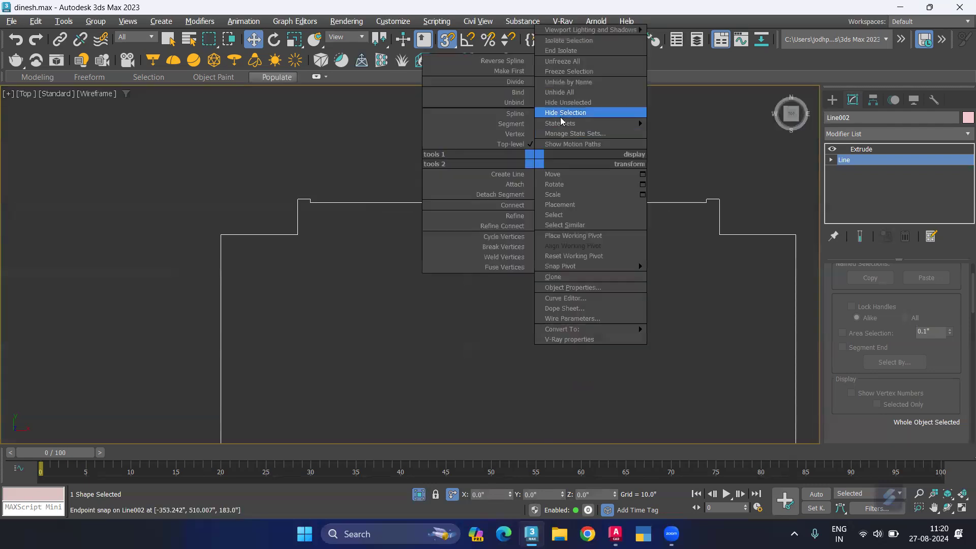
{"action": "left_click", "coordinate": [561, 112]}
Step: Unhide all the hidden floor-plan splines
{"action": "right_click", "coordinate": [561, 215]}
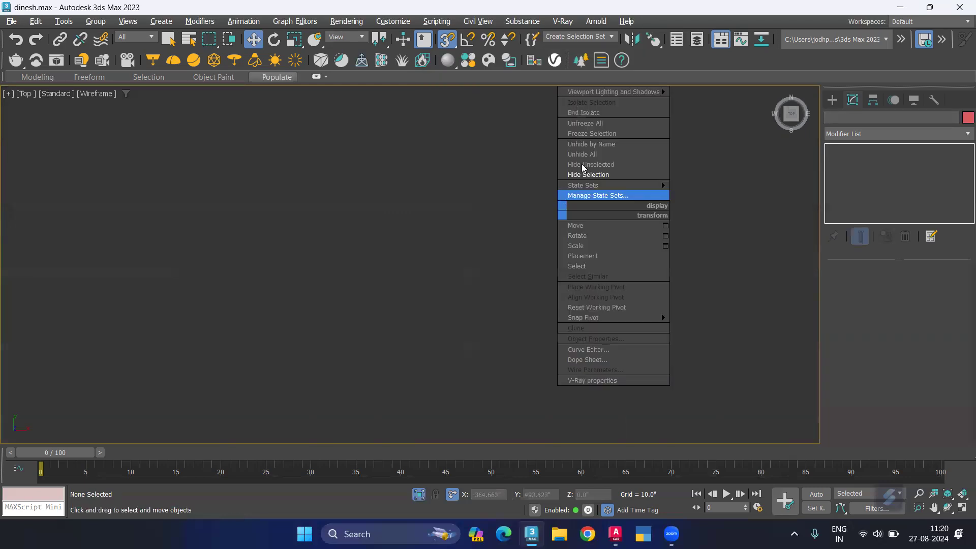
{"action": "left_click", "coordinate": [589, 159]}
{"action": "right_click", "coordinate": [513, 168]}
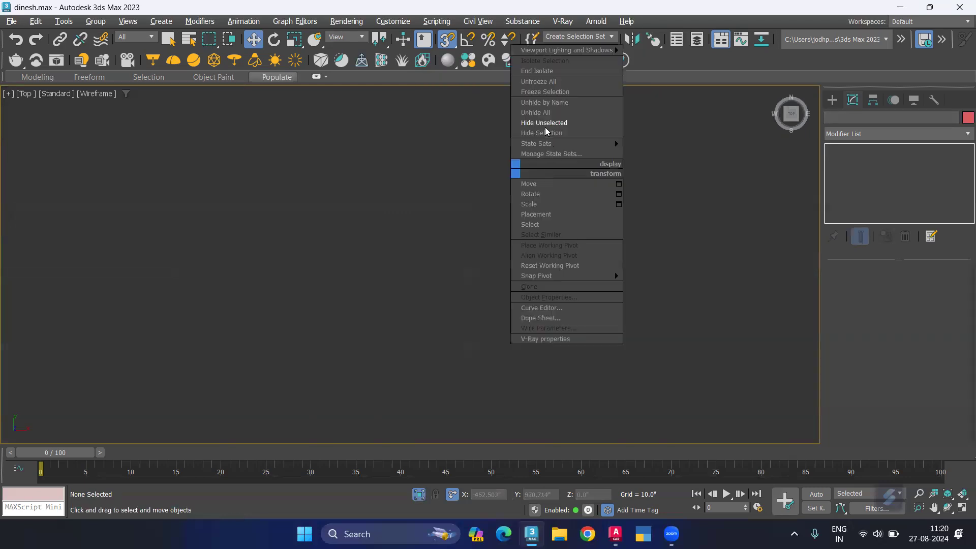
{"action": "left_click", "coordinate": [542, 109]}
{"action": "scroll", "coordinate": [555, 205], "scroll_direction": "up", "scroll_amount": 2}
{"action": "scroll", "coordinate": [555, 205], "scroll_direction": "up", "scroll_amount": 3}
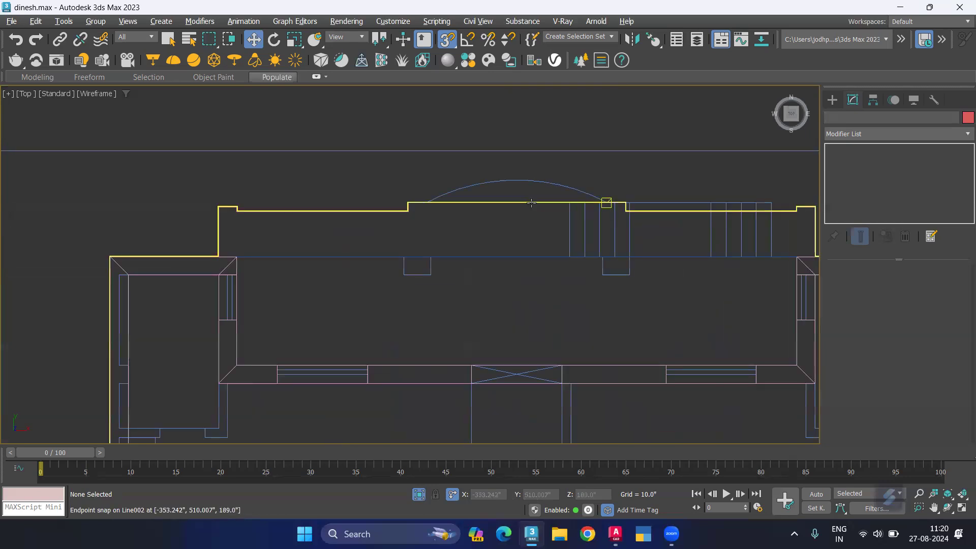
Step: Reselect Line002, turn off its Extrude display, and go to its base spline
{"action": "left_click", "coordinate": [555, 203]}
{"action": "left_click", "coordinate": [538, 181], "text": "ctrl"}
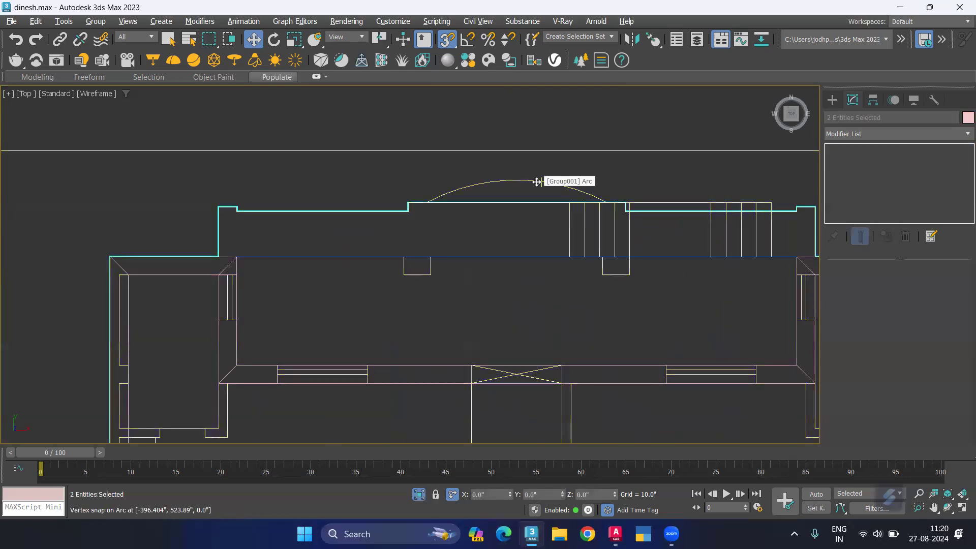
{"action": "scroll", "coordinate": [521, 198], "scroll_direction": "down", "scroll_amount": 5}
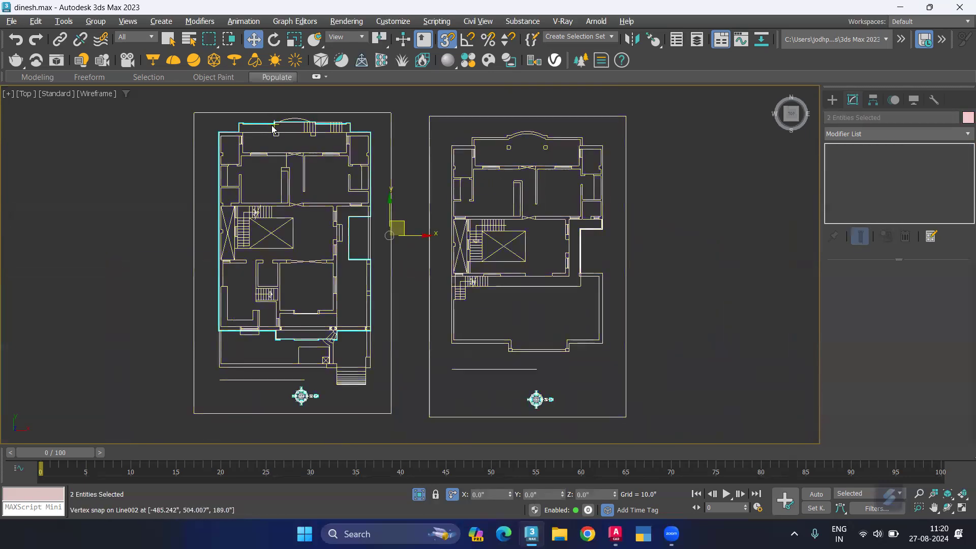
{"action": "scroll", "coordinate": [324, 200], "scroll_direction": "up", "scroll_amount": 3}
{"action": "scroll", "coordinate": [325, 201], "scroll_direction": "up", "scroll_amount": 1}
{"action": "left_click", "coordinate": [329, 196]}
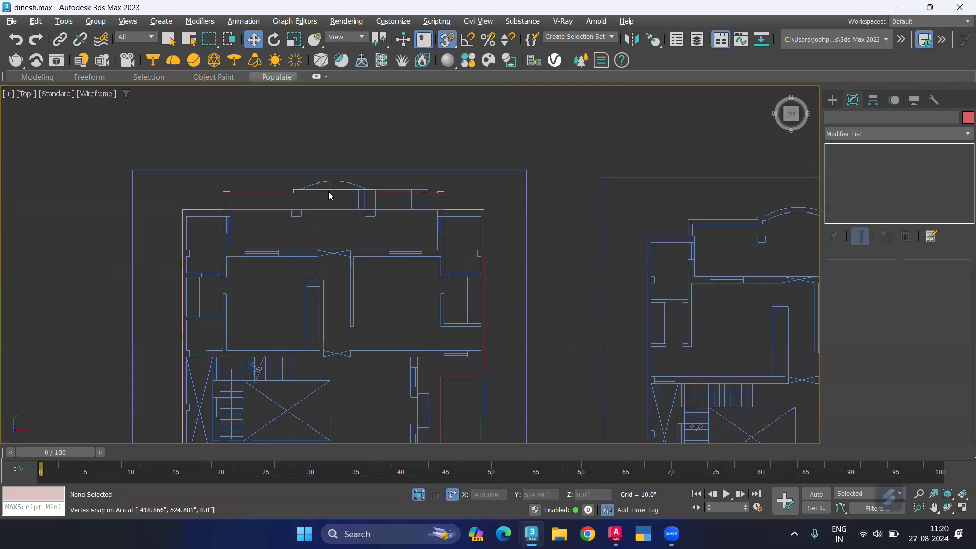
{"action": "left_click", "coordinate": [330, 186]}
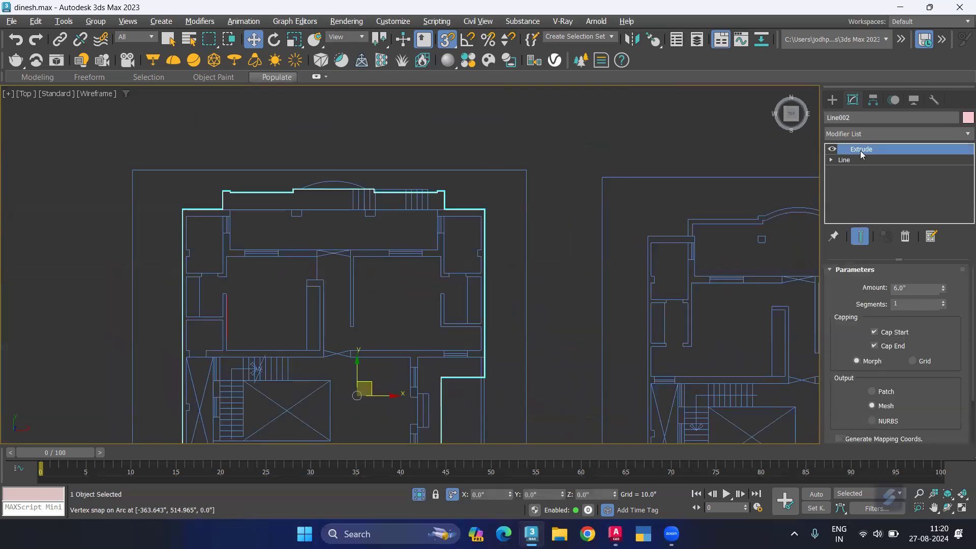
{"action": "left_click", "coordinate": [832, 149]}
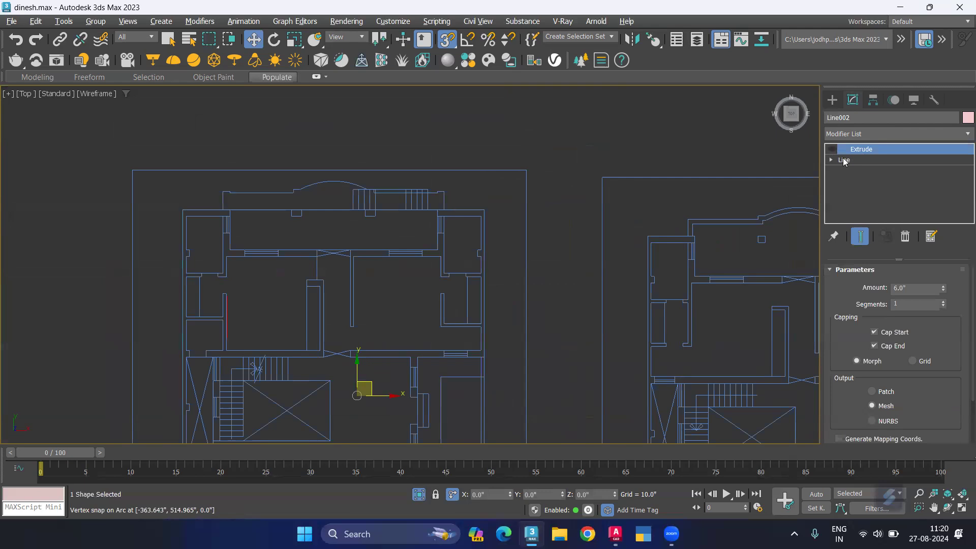
{"action": "left_click", "coordinate": [843, 160]}
{"action": "scroll", "coordinate": [311, 182], "scroll_direction": "up", "scroll_amount": 3}
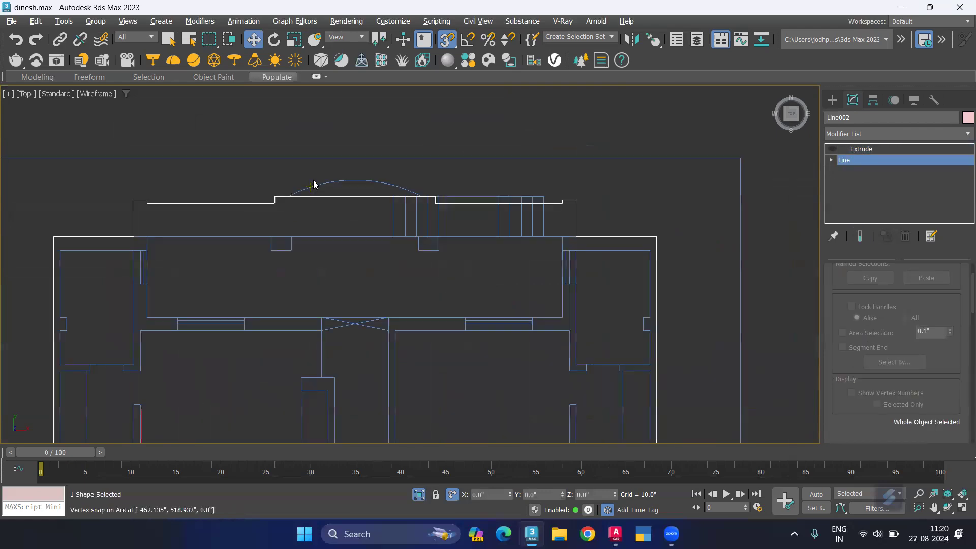
Step: Draw an arc spanning the front curve's endpoints with a matching bulge
{"action": "left_click", "coordinate": [832, 99]}
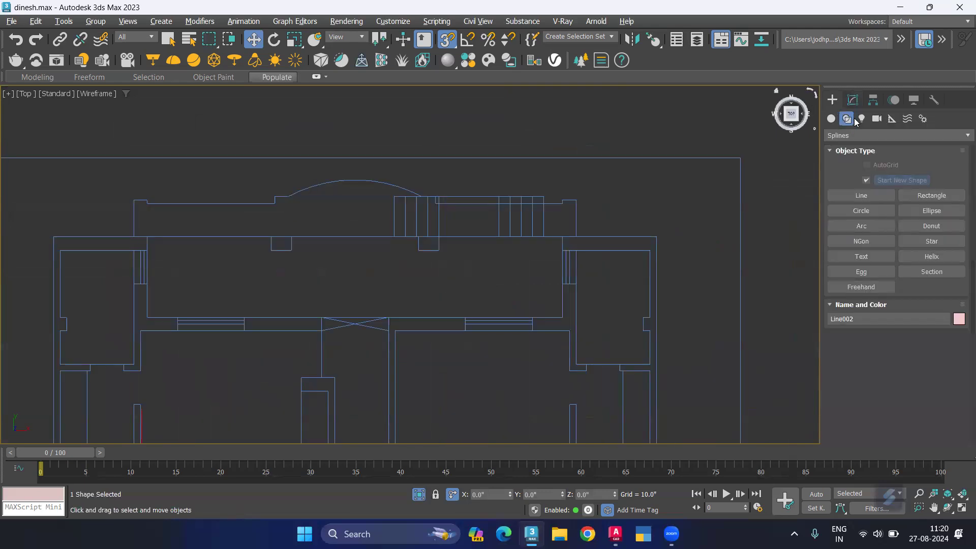
{"action": "left_click", "coordinate": [876, 224]}
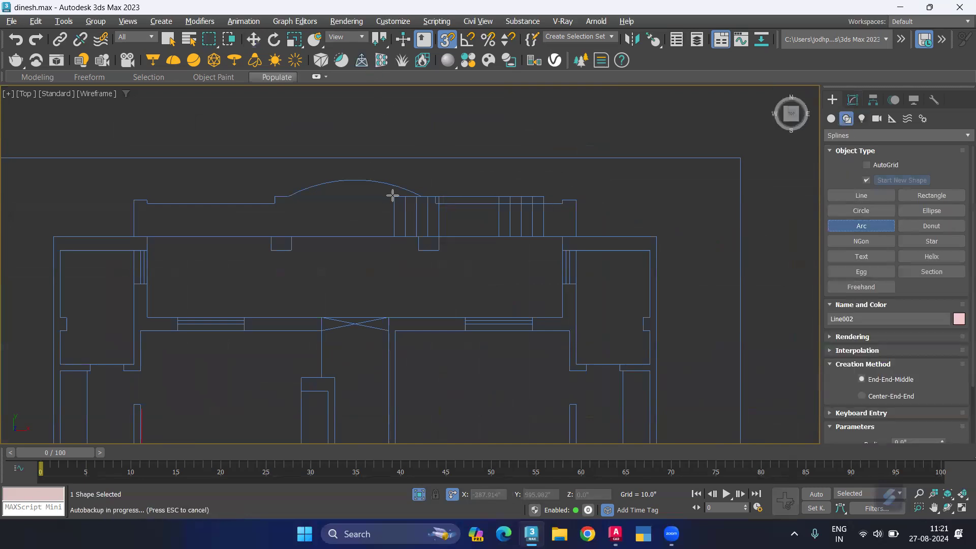
{"action": "scroll", "coordinate": [414, 201], "scroll_direction": "up", "scroll_amount": 5}
{"action": "left_click_drag", "start_coordinate": [436, 182], "coordinate": [153, 200]}
{"action": "scroll", "coordinate": [330, 208], "scroll_direction": "down", "scroll_amount": 2}
{"action": "scroll", "coordinate": [228, 203], "scroll_direction": "down", "scroll_amount": 2}
{"action": "left_click", "coordinate": [155, 199]}
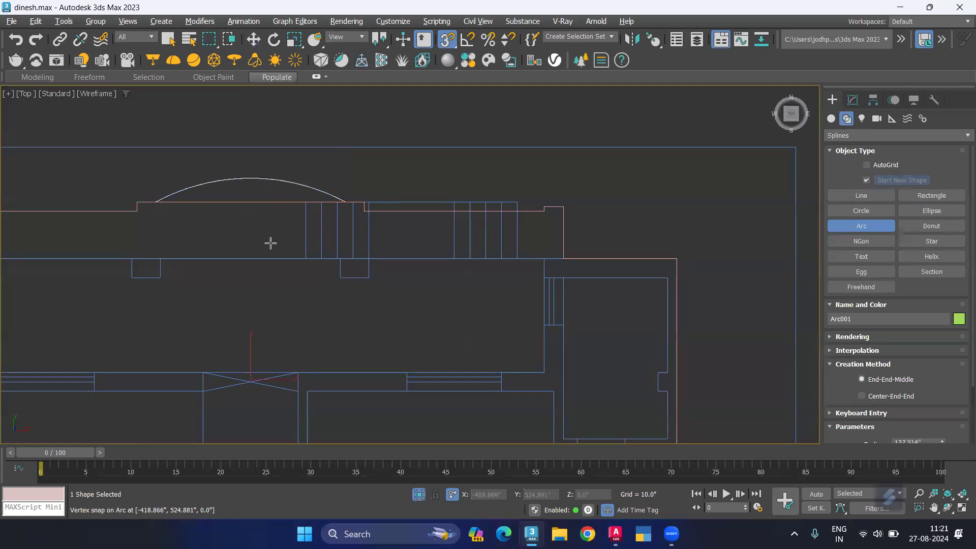
{"action": "key", "text": "w"}
Step: Select roof outline Line002 and go to its base Line level
{"action": "left_click", "coordinate": [273, 203]}
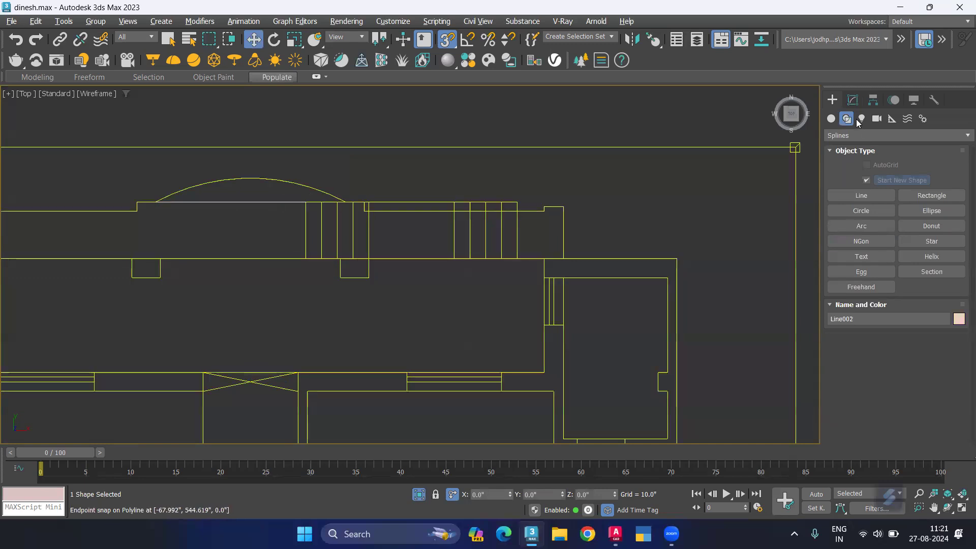
{"action": "left_click", "coordinate": [853, 100]}
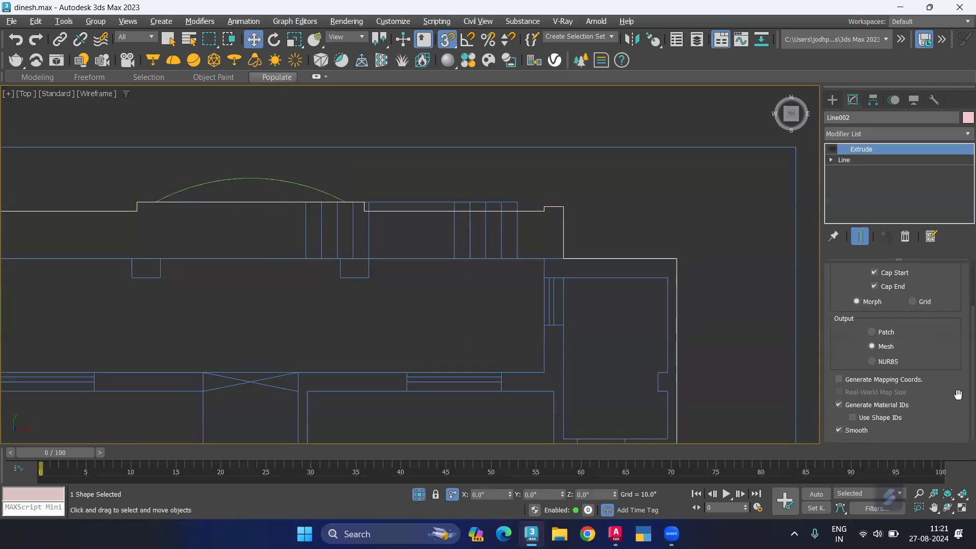
{"action": "left_click_drag", "start_coordinate": [955, 306], "coordinate": [956, 352]}
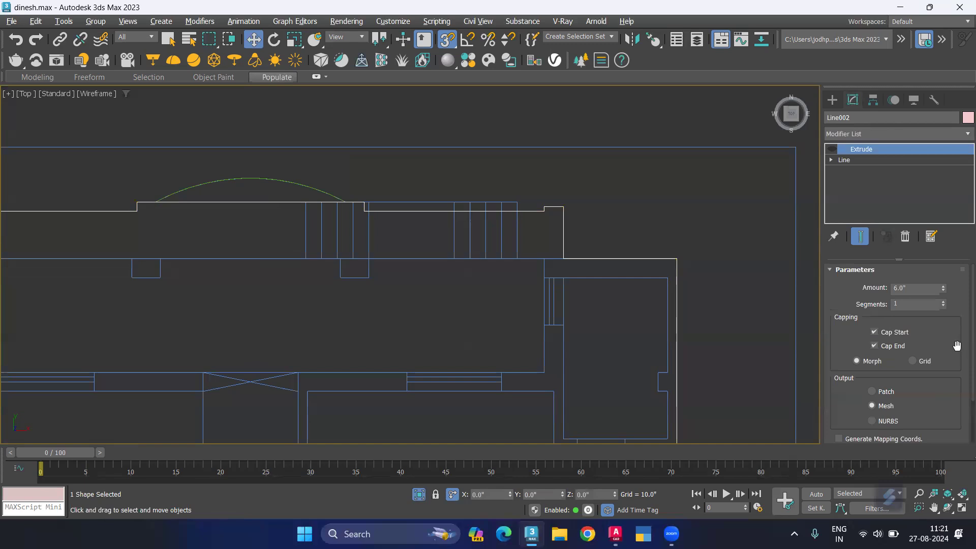
{"action": "left_click", "coordinate": [876, 160]}
{"action": "scroll", "coordinate": [941, 351], "scroll_direction": "down", "scroll_amount": 5}
Step: Attach the new front arc to roof outline Line002
{"action": "left_click", "coordinate": [863, 335]}
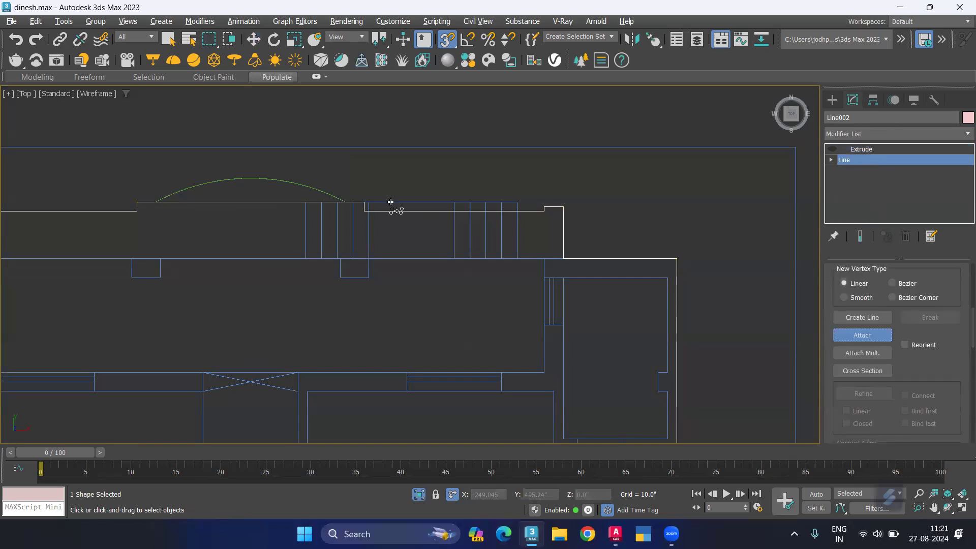
{"action": "left_click", "coordinate": [300, 182]}
{"action": "scroll", "coordinate": [957, 353], "scroll_direction": "up", "scroll_amount": 2}
{"action": "scroll", "coordinate": [959, 350], "scroll_direction": "up", "scroll_amount": 2}
{"action": "scroll", "coordinate": [963, 346], "scroll_direction": "up", "scroll_amount": 1}
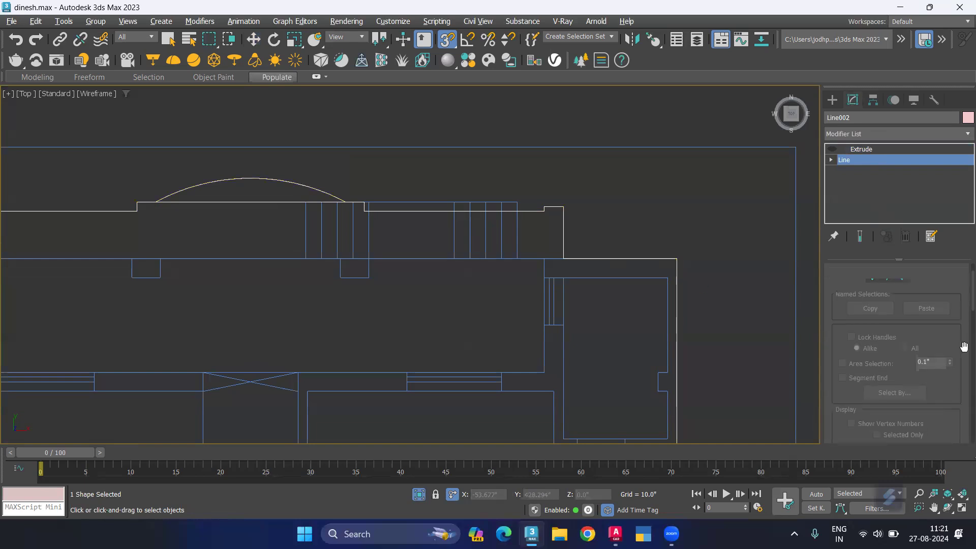
{"action": "scroll", "coordinate": [964, 346], "scroll_direction": "up", "scroll_amount": 1}
{"action": "key", "text": "2"}
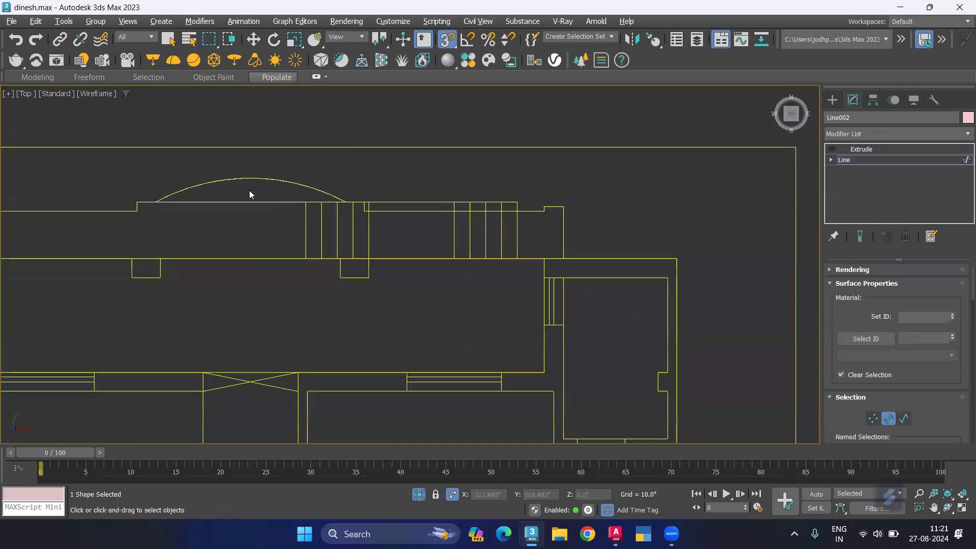
Step: Delete the straight segment beneath the arc in Line002's outline
{"action": "left_click", "coordinate": [890, 159]}
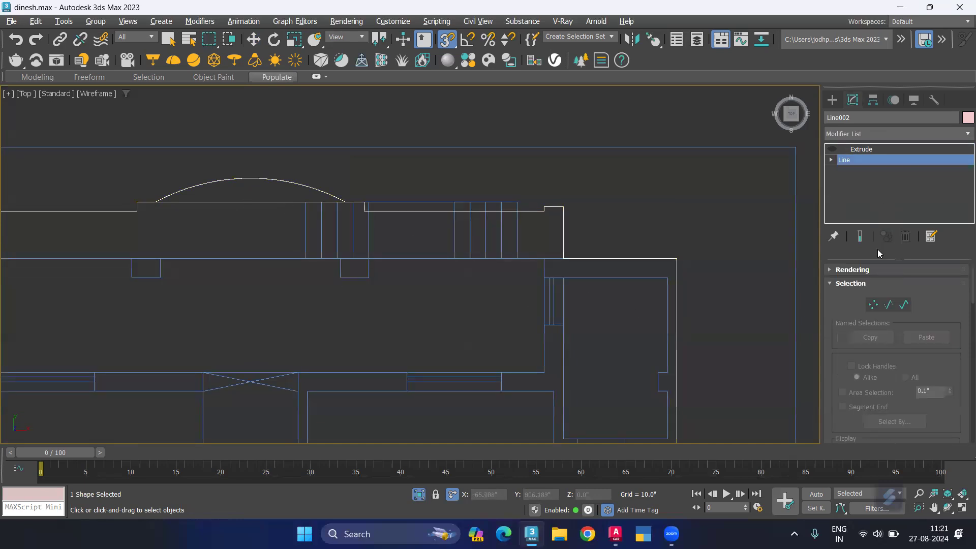
{"action": "left_click", "coordinate": [889, 308]}
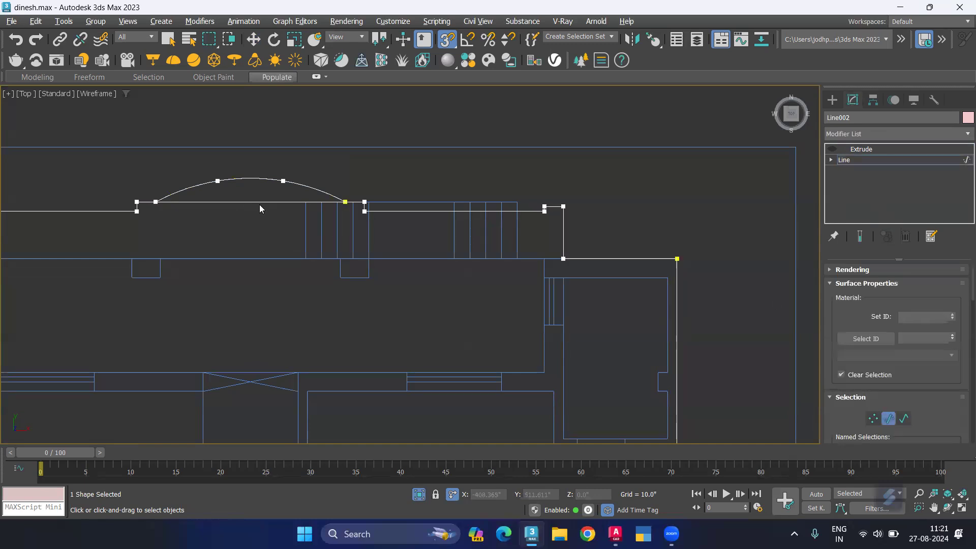
{"action": "key", "text": "w"}
{"action": "left_click", "coordinate": [268, 202]}
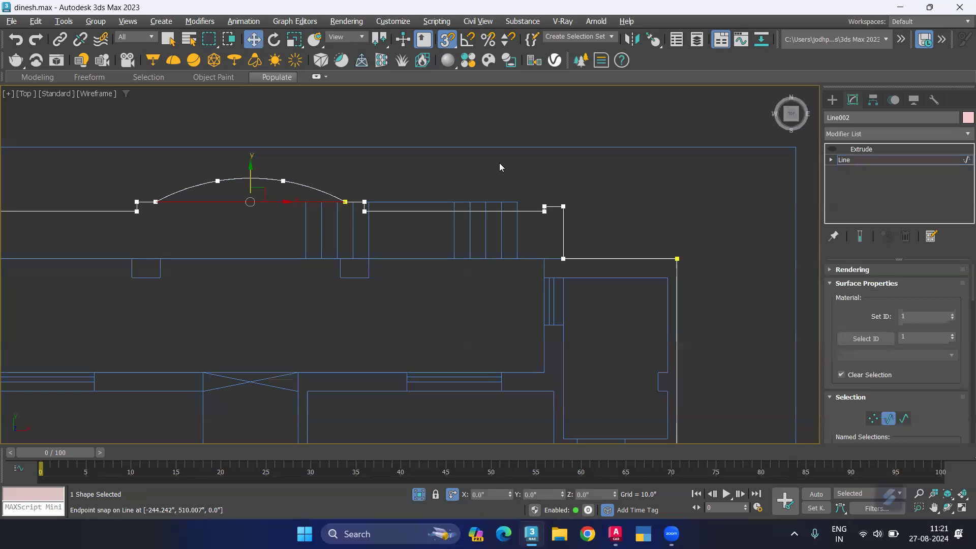
{"action": "left_click", "coordinate": [499, 163]}
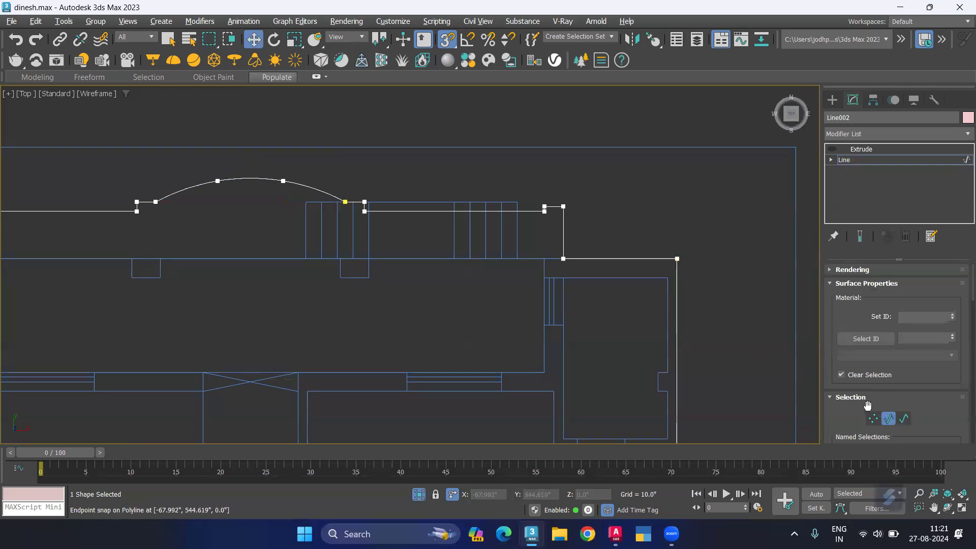
Step: In Vertex mode, select the vertex at the arc's right end
{"action": "left_click", "coordinate": [872, 418]}
{"action": "scroll", "coordinate": [336, 223], "scroll_direction": "up", "scroll_amount": 2}
{"action": "left_click_drag", "start_coordinate": [348, 174], "coordinate": [335, 240]}
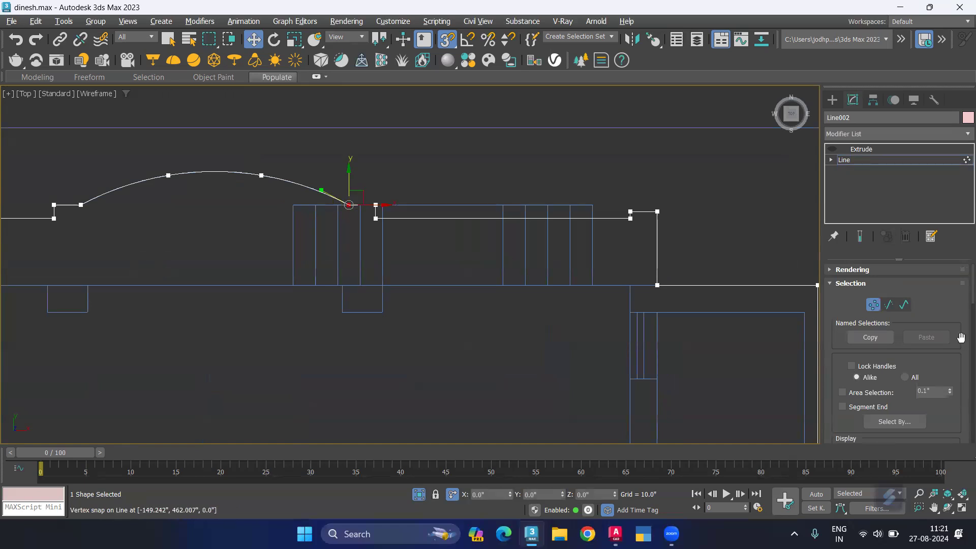
{"action": "scroll", "coordinate": [961, 337], "scroll_direction": "down", "scroll_amount": 3}
{"action": "scroll", "coordinate": [956, 355], "scroll_direction": "down", "scroll_amount": 3}
{"action": "scroll", "coordinate": [954, 370], "scroll_direction": "down", "scroll_amount": 2}
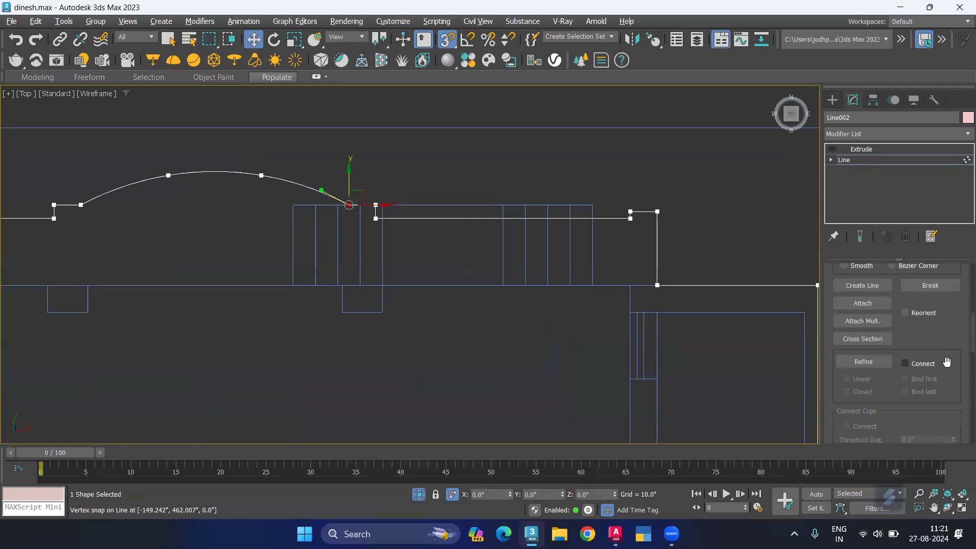
{"action": "scroll", "coordinate": [946, 361], "scroll_direction": "down", "scroll_amount": 2}
{"action": "scroll", "coordinate": [941, 364], "scroll_direction": "down", "scroll_amount": 1}
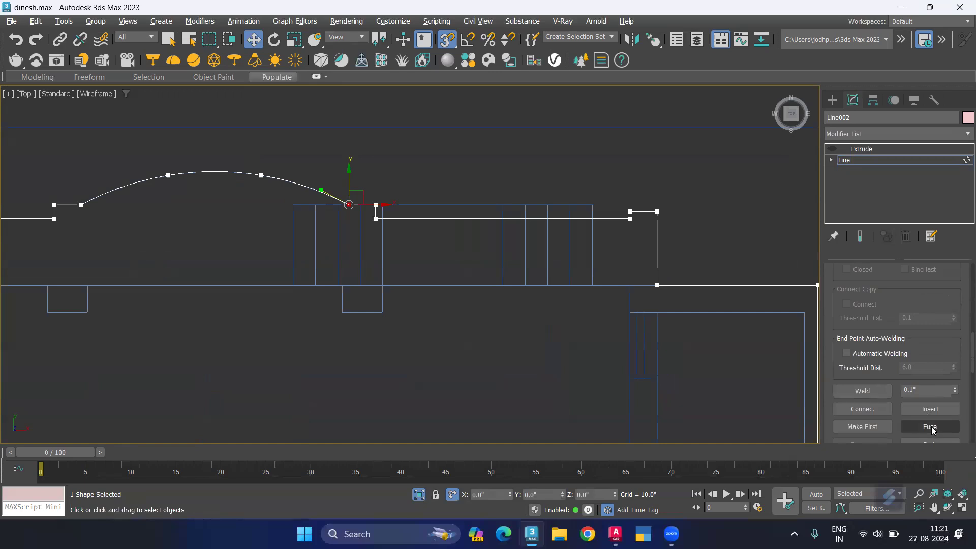
Step: Weld the arc's left endpoint into the outline and return to the Extrude modifier
{"action": "left_click", "coordinate": [113, 153]}
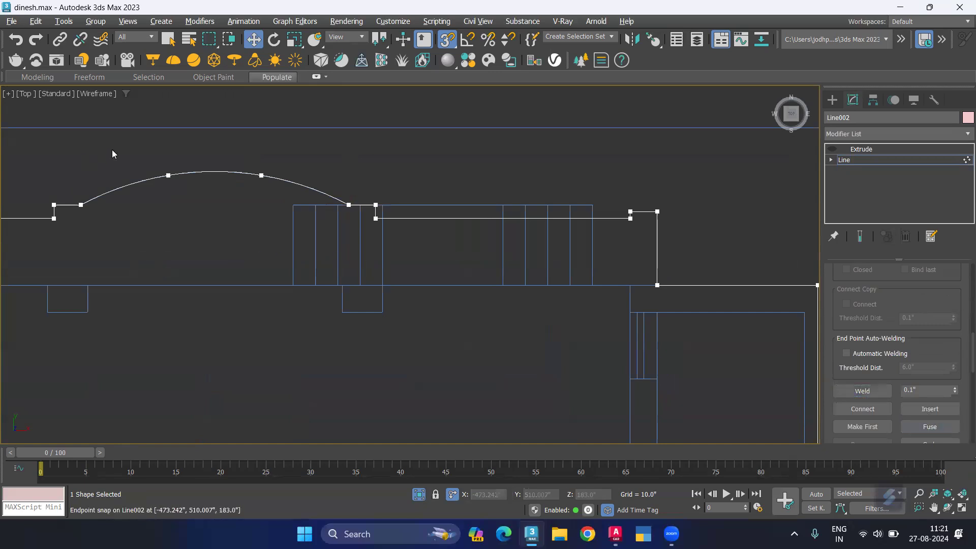
{"action": "left_click_drag", "start_coordinate": [79, 229], "coordinate": [81, 229]}
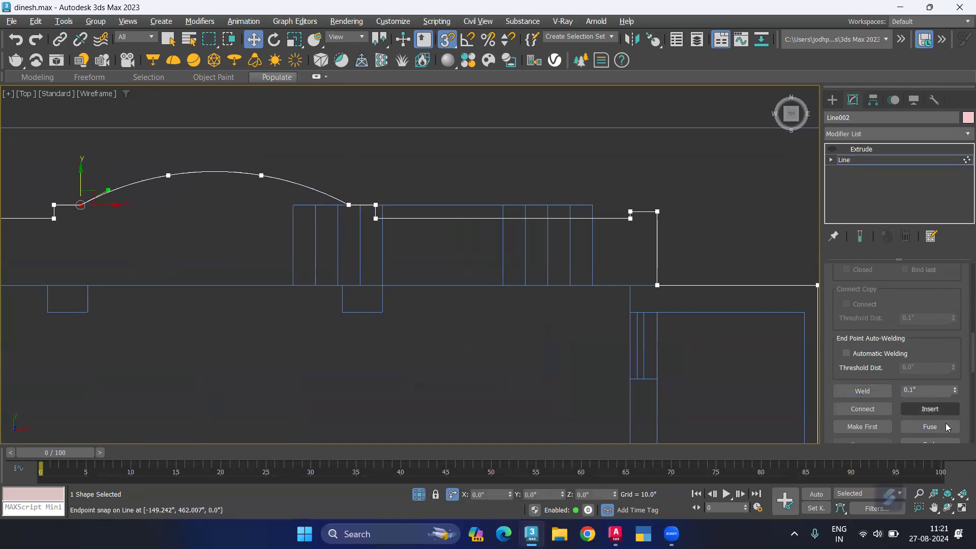
{"action": "left_click", "coordinate": [863, 390]}
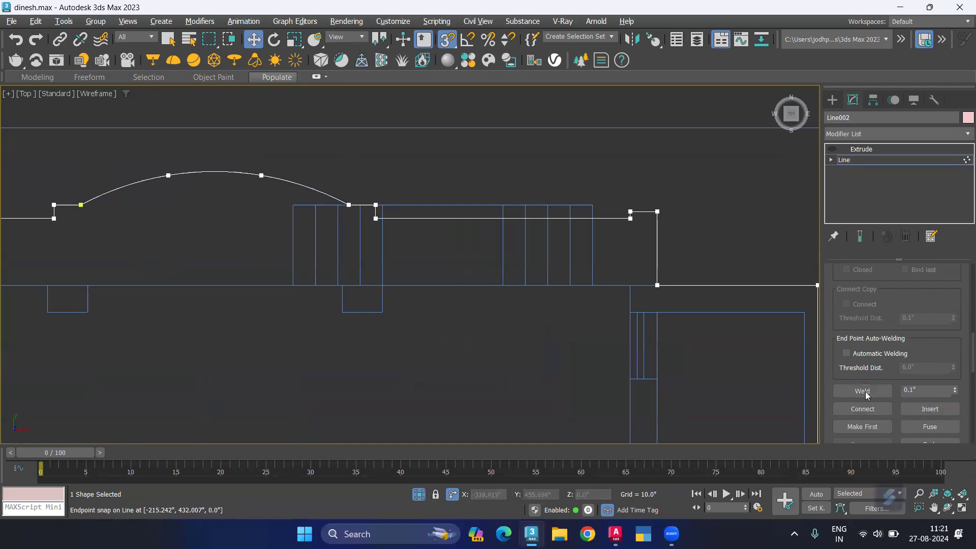
{"action": "left_click", "coordinate": [908, 210]}
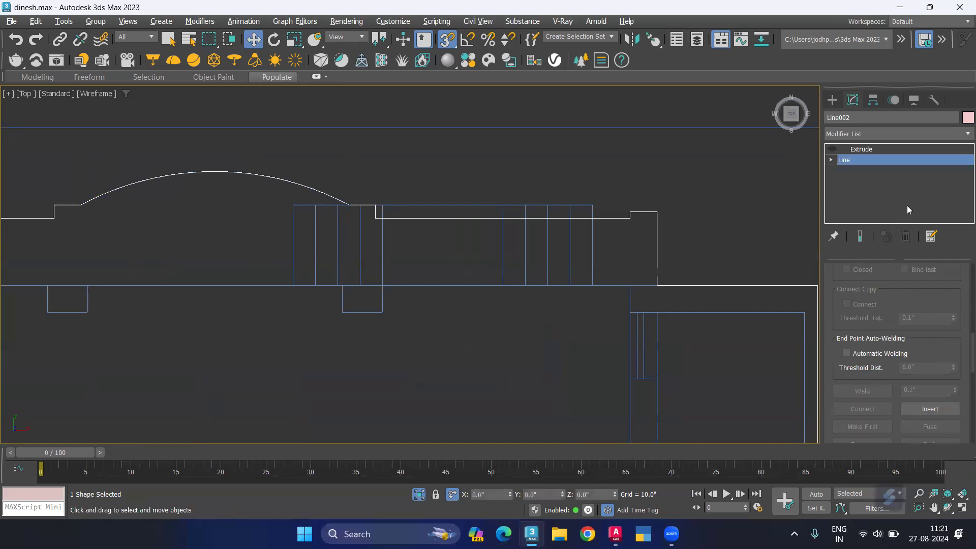
{"action": "left_click", "coordinate": [864, 149]}
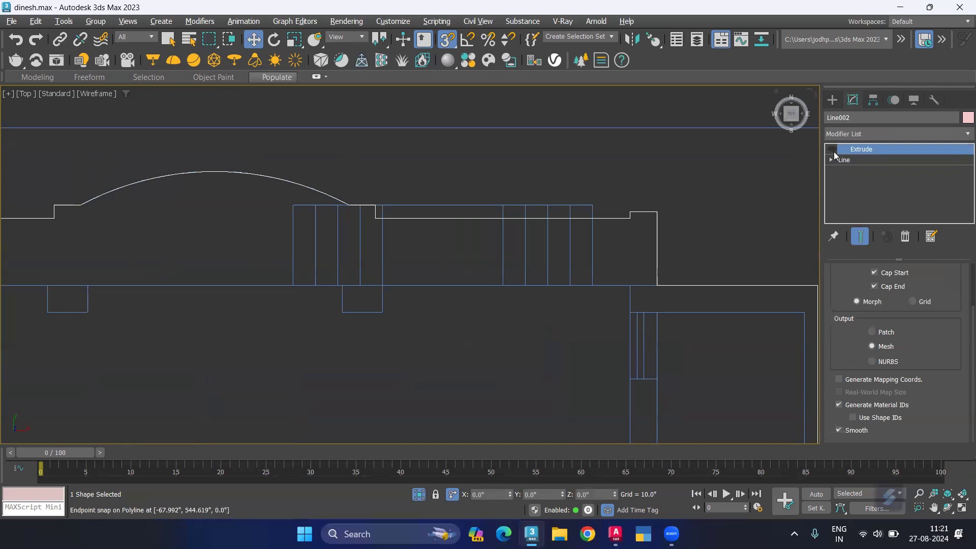
Step: Switch to the Perspective view, unhide all objects, and orbit down toward the building
{"action": "left_click", "coordinate": [609, 171]}
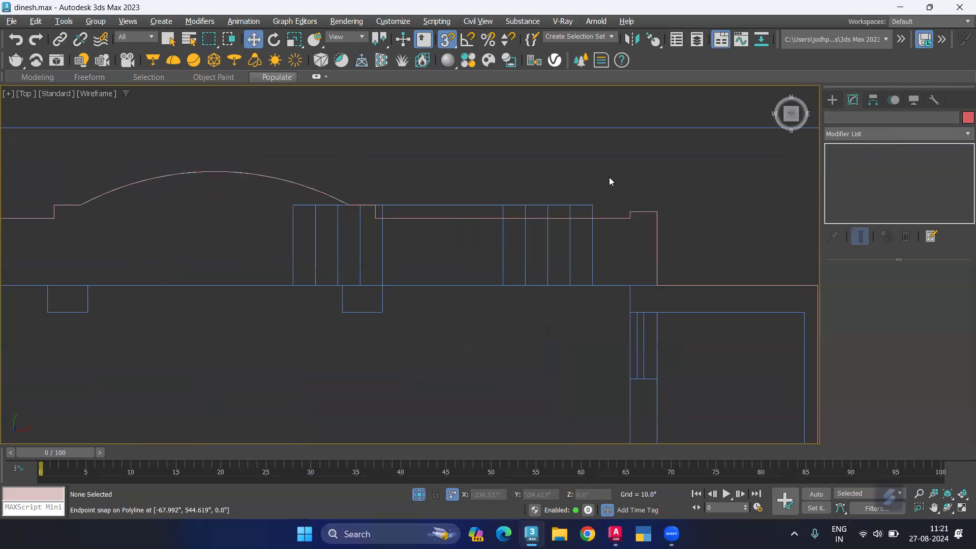
{"action": "key", "text": "p"}
{"action": "right_click", "coordinate": [776, 274]}
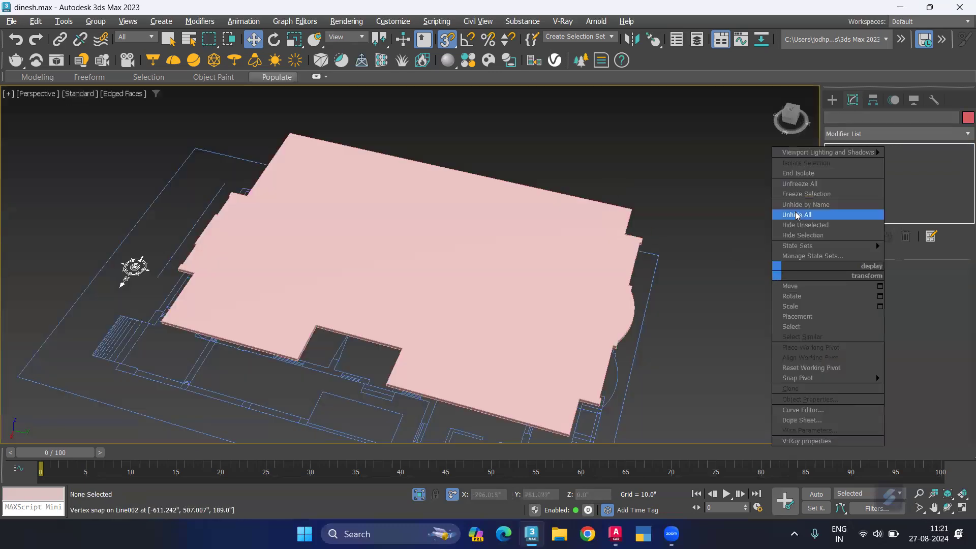
{"action": "left_click", "coordinate": [800, 216]}
{"action": "mouse_move", "coordinate": [689, 305]}
{"action": "middle_mouse_down", "text": "alt"}
{"action": "mouse_move", "coordinate": [679, 338]}
{"action": "mouse_move", "coordinate": [672, 291]}
{"action": "mouse_move", "coordinate": [632, 273]}
{"action": "mouse_move", "coordinate": [648, 301]}
{"action": "mouse_move", "coordinate": [755, 300]}
{"action": "middle_mouse_up", "text": "alt"}
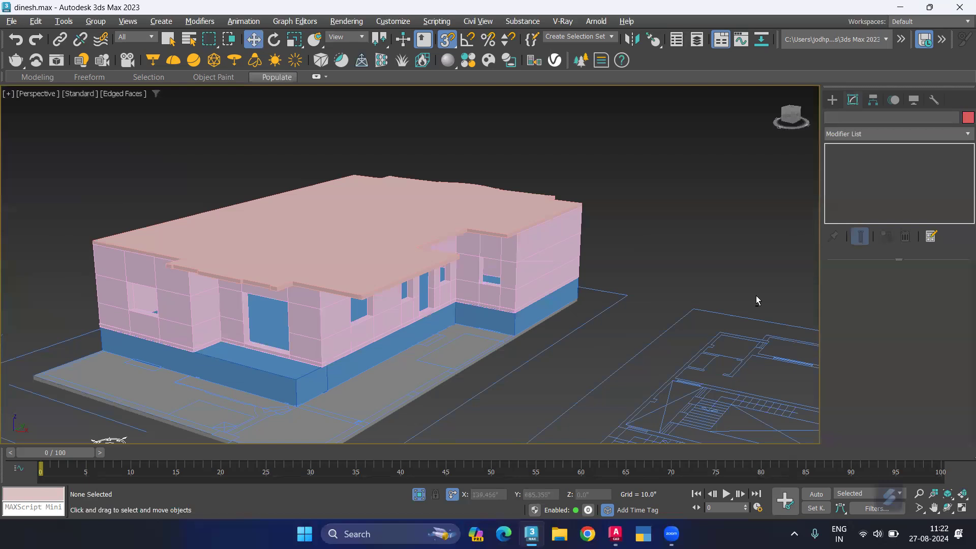
{"action": "middle_click_drag", "start_coordinate": [457, 277], "coordinate": [488, 324], "text": "alt"}
Step: Isolate the Group001 floor-plan linework with Alt+Q, zoom to the entrance steps, and pick Line
{"action": "key", "text": "alt+space"}
{"action": "key", "text": "Escape"}
{"action": "key", "text": "alt+space"}
{"action": "key", "text": "Escape"}
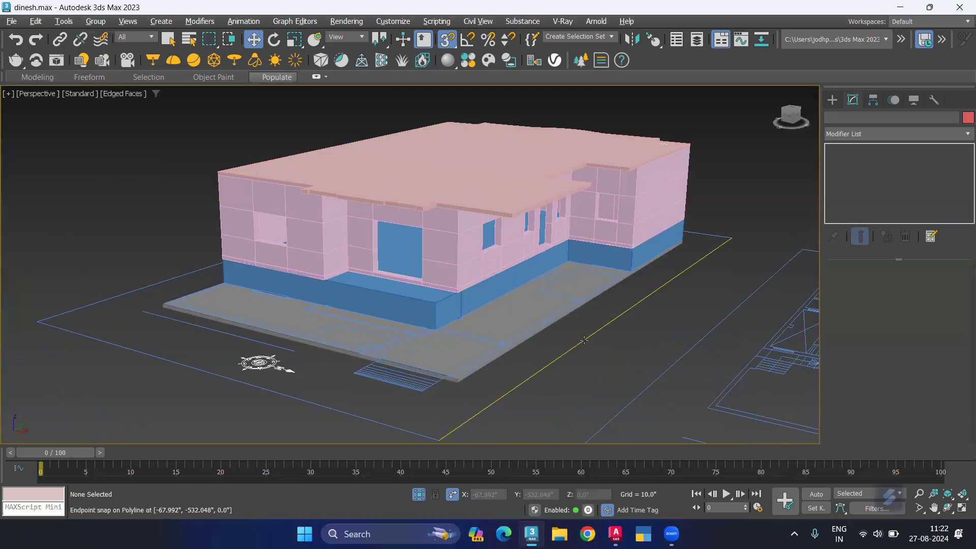
{"action": "left_click", "coordinate": [584, 340]}
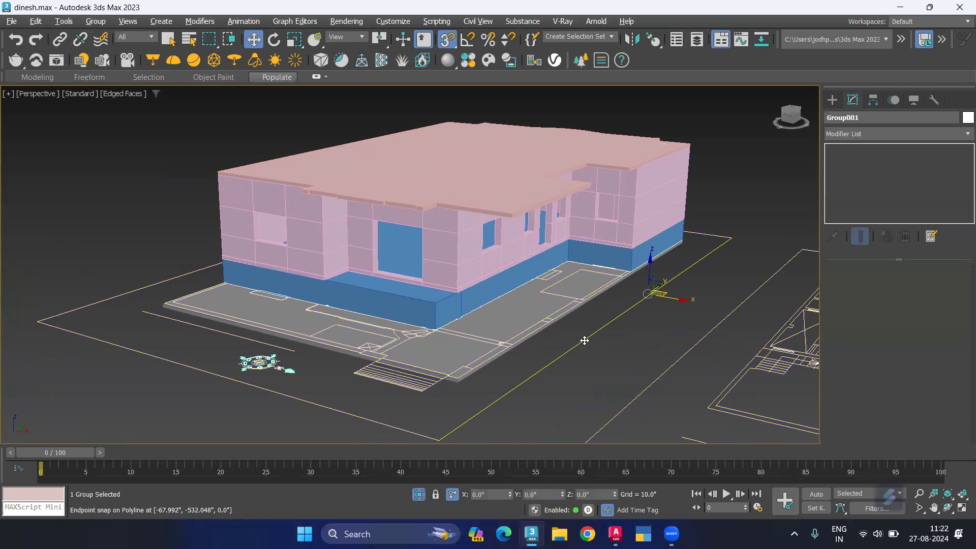
{"action": "key", "text": "alt+q"}
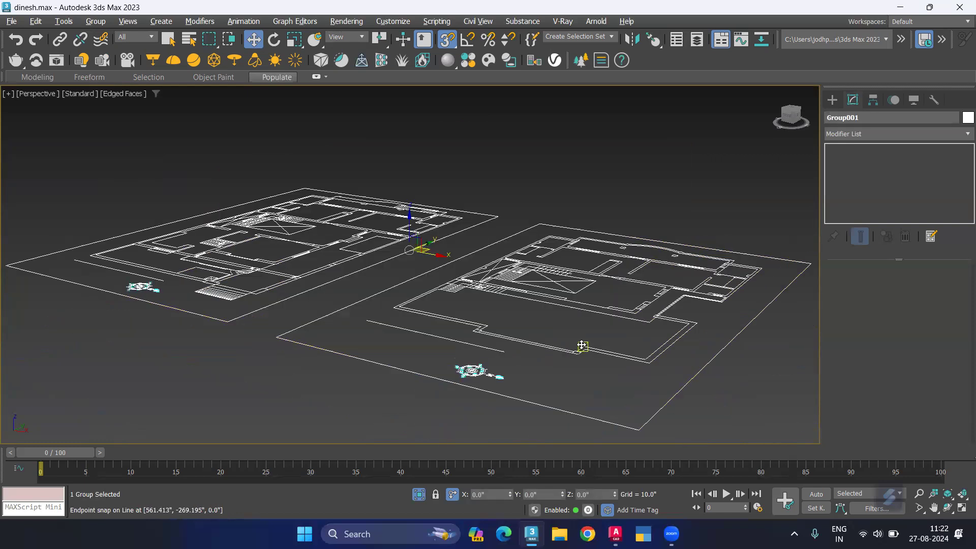
{"action": "middle_click_drag", "start_coordinate": [528, 320], "coordinate": [509, 290], "text": "alt"}
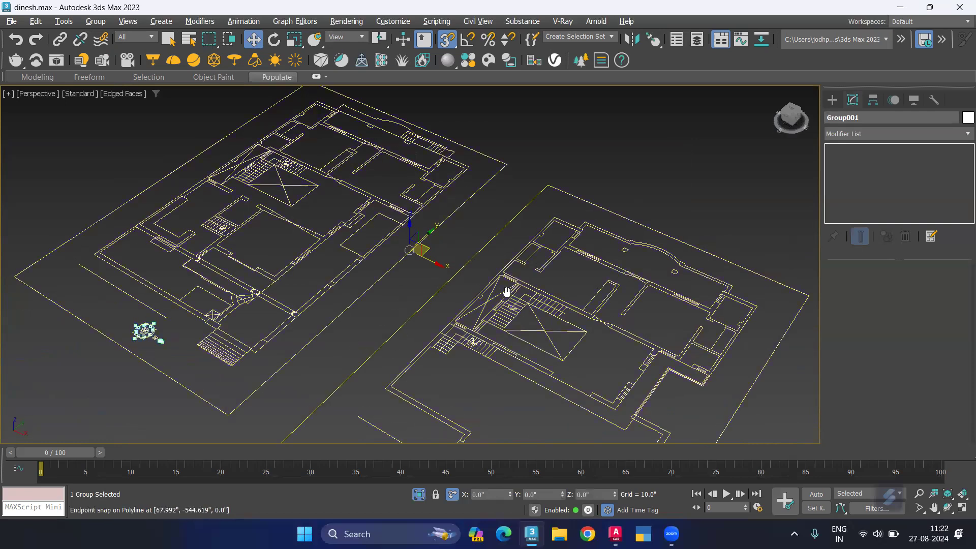
{"action": "scroll", "coordinate": [360, 221], "scroll_direction": "up", "scroll_amount": 3}
{"action": "scroll", "coordinate": [377, 229], "scroll_direction": "up", "scroll_amount": 4}
{"action": "scroll", "coordinate": [395, 233], "scroll_direction": "up", "scroll_amount": 2}
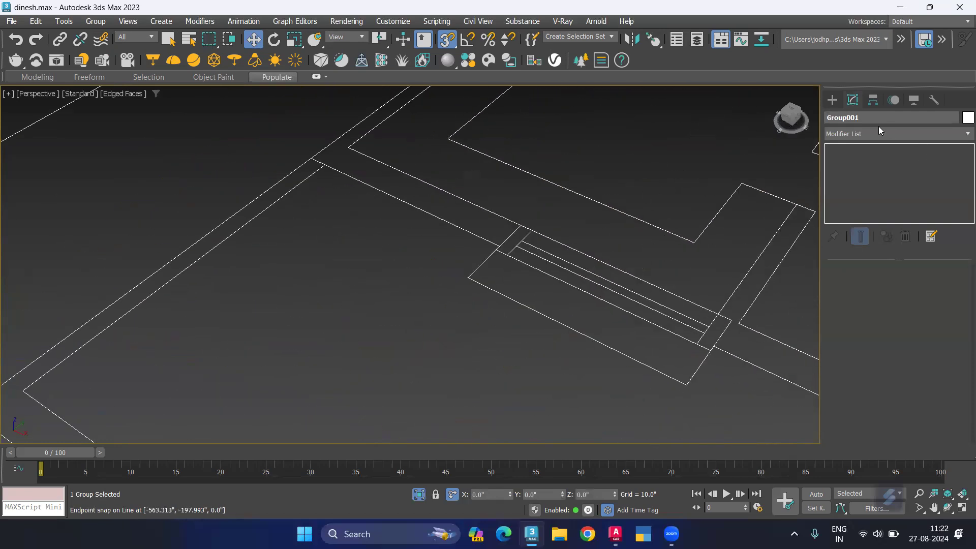
{"action": "left_click", "coordinate": [831, 100]}
{"action": "left_click", "coordinate": [861, 195]}
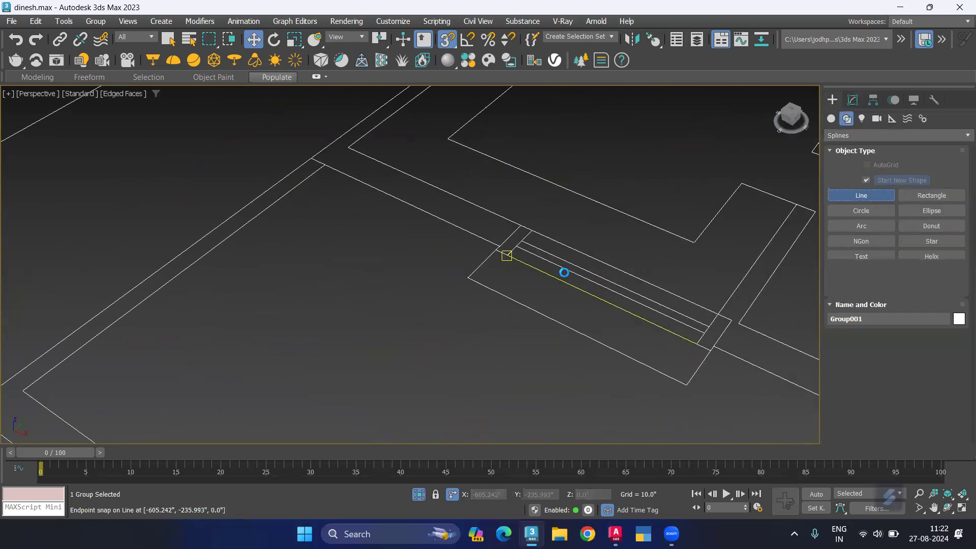
Step: Begin Line006 by snapping its first two corners on the floor plan
{"action": "middle_click_drag", "start_coordinate": [508, 350], "coordinate": [568, 235]}
{"action": "scroll", "coordinate": [564, 236], "scroll_direction": "down", "scroll_amount": 1}
{"action": "scroll", "coordinate": [528, 244], "scroll_direction": "down", "scroll_amount": 1}
{"action": "scroll", "coordinate": [488, 269], "scroll_direction": "up", "scroll_amount": 2}
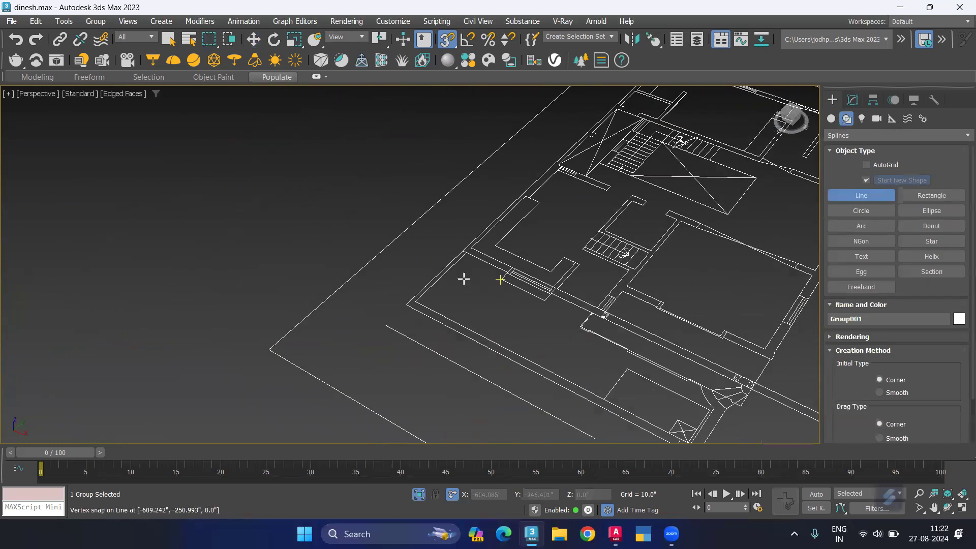
{"action": "scroll", "coordinate": [464, 269], "scroll_direction": "up", "scroll_amount": 1}
{"action": "left_click", "coordinate": [467, 232]}
{"action": "left_click", "coordinate": [370, 324]}
{"action": "scroll", "coordinate": [467, 317], "scroll_direction": "up", "scroll_amount": 2}
{"action": "scroll", "coordinate": [417, 255], "scroll_direction": "up", "scroll_amount": 1}
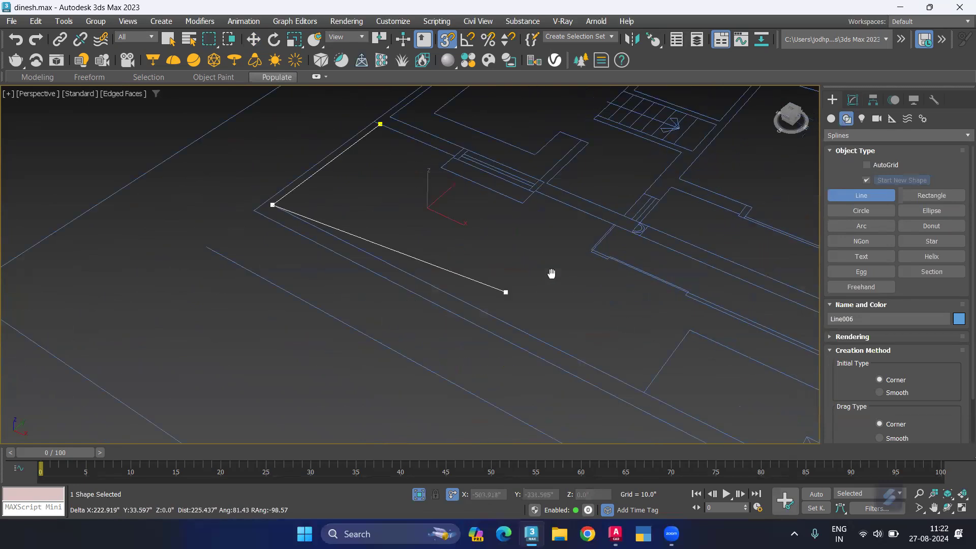
{"action": "scroll", "coordinate": [552, 272], "scroll_direction": "up", "scroll_amount": 1}
{"action": "scroll", "coordinate": [719, 405], "scroll_direction": "up", "scroll_amount": 2}
{"action": "scroll", "coordinate": [719, 406], "scroll_direction": "up", "scroll_amount": 2}
Step: Continue Line006 through the wall corners and along the parallel wall edges
{"action": "left_click", "coordinate": [307, 203]}
{"action": "left_click", "coordinate": [438, 103]}
{"action": "middle_click_drag", "start_coordinate": [559, 181], "coordinate": [452, 153]}
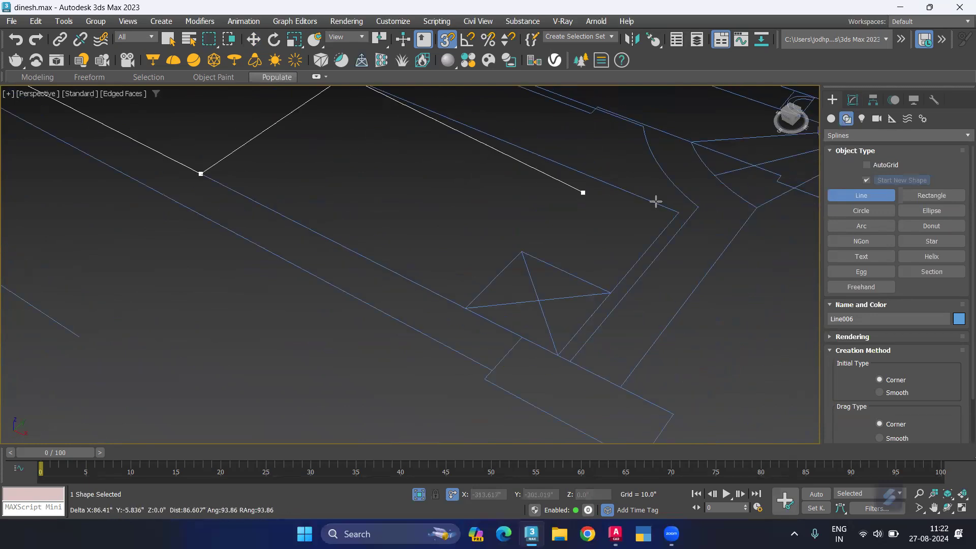
{"action": "left_click", "coordinate": [679, 213]}
{"action": "left_click", "coordinate": [570, 361]}
{"action": "left_click", "coordinate": [698, 206]}
{"action": "left_click", "coordinate": [613, 133]}
{"action": "mouse_move", "coordinate": [618, 158]}
{"action": "middle_mouse_down"}
{"action": "mouse_move", "coordinate": [660, 250]}
{"action": "mouse_move", "coordinate": [678, 259]}
{"action": "middle_mouse_up"}
{"action": "scroll", "coordinate": [684, 257], "scroll_direction": "up", "scroll_amount": 4}
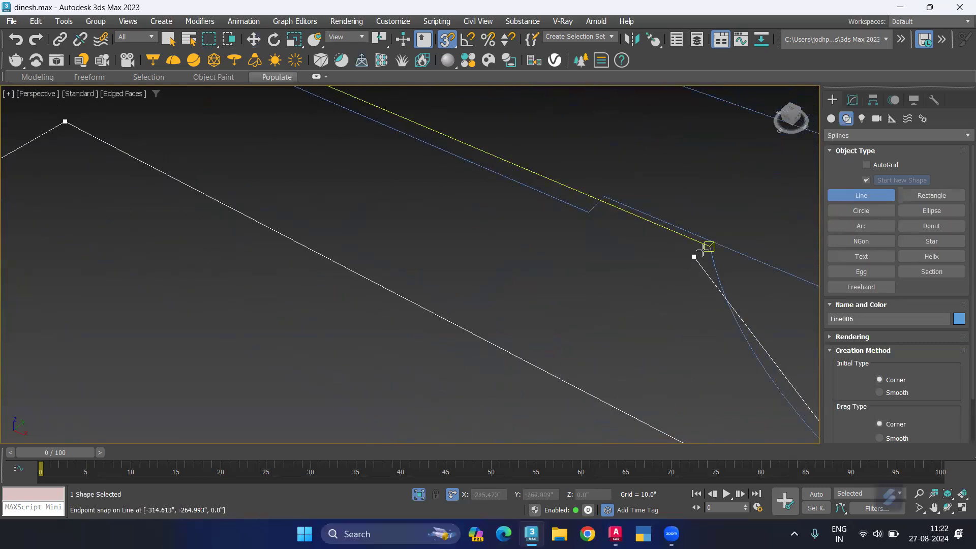
{"action": "left_click", "coordinate": [709, 246]}
{"action": "left_click", "coordinate": [407, 187]}
Step: Add the remaining wall-corner vertices and close Line006 into a loop
{"action": "middle_click_drag", "start_coordinate": [313, 144], "coordinate": [498, 249]}
{"action": "scroll", "coordinate": [498, 249], "scroll_direction": "down", "scroll_amount": 3}
{"action": "scroll", "coordinate": [506, 283], "scroll_direction": "up", "scroll_amount": 2}
{"action": "mouse_move", "coordinate": [535, 331]}
{"action": "middle_mouse_down"}
{"action": "mouse_move", "coordinate": [548, 296]}
{"action": "mouse_move", "coordinate": [534, 252]}
{"action": "middle_mouse_up"}
{"action": "middle_click_drag", "start_coordinate": [579, 287], "coordinate": [337, 212]}
{"action": "scroll", "coordinate": [326, 186], "scroll_direction": "up", "scroll_amount": 2}
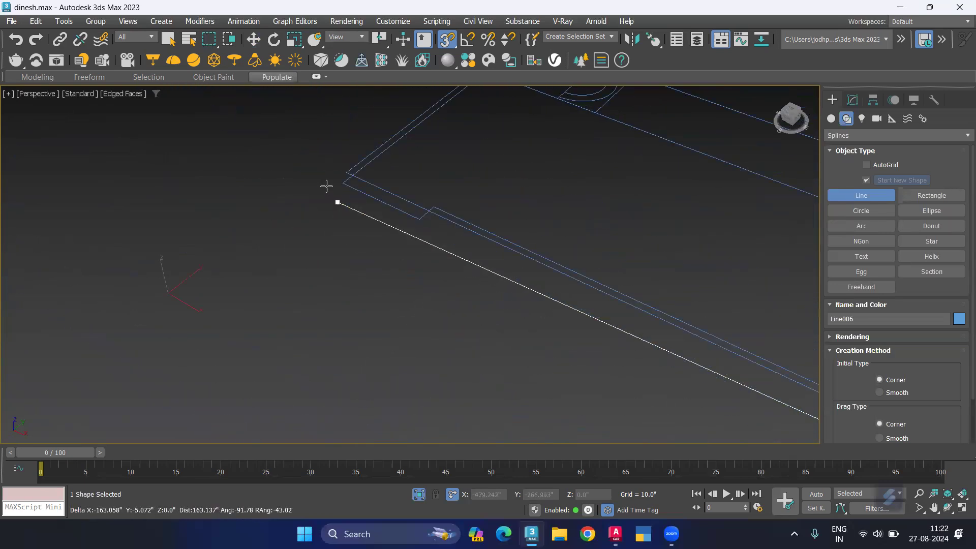
{"action": "left_click", "coordinate": [338, 175]}
{"action": "middle_click_drag", "start_coordinate": [432, 168], "coordinate": [437, 235]}
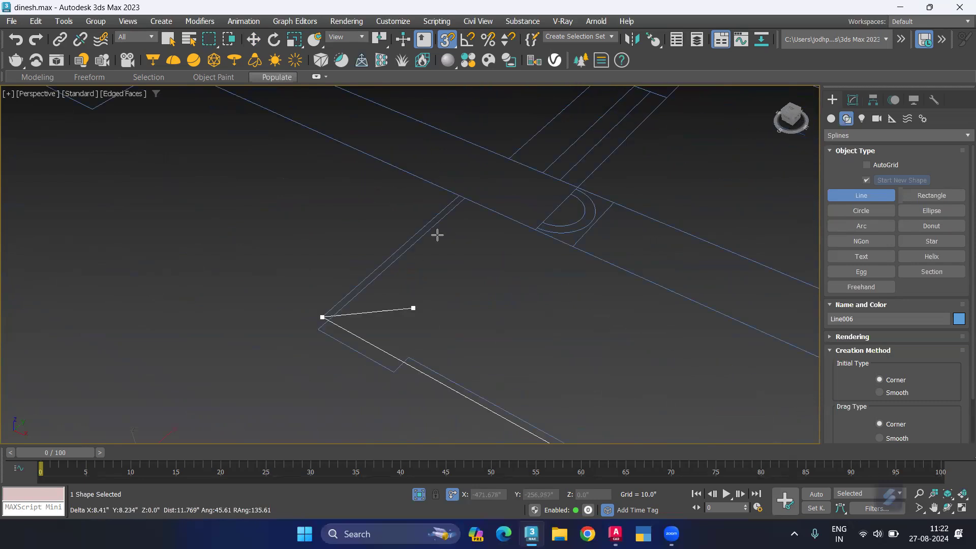
{"action": "left_click", "coordinate": [456, 210]}
{"action": "mouse_move", "coordinate": [270, 137]}
{"action": "middle_mouse_down"}
{"action": "mouse_move", "coordinate": [312, 204]}
{"action": "mouse_move", "coordinate": [564, 337]}
{"action": "mouse_move", "coordinate": [244, 168]}
{"action": "middle_mouse_up"}
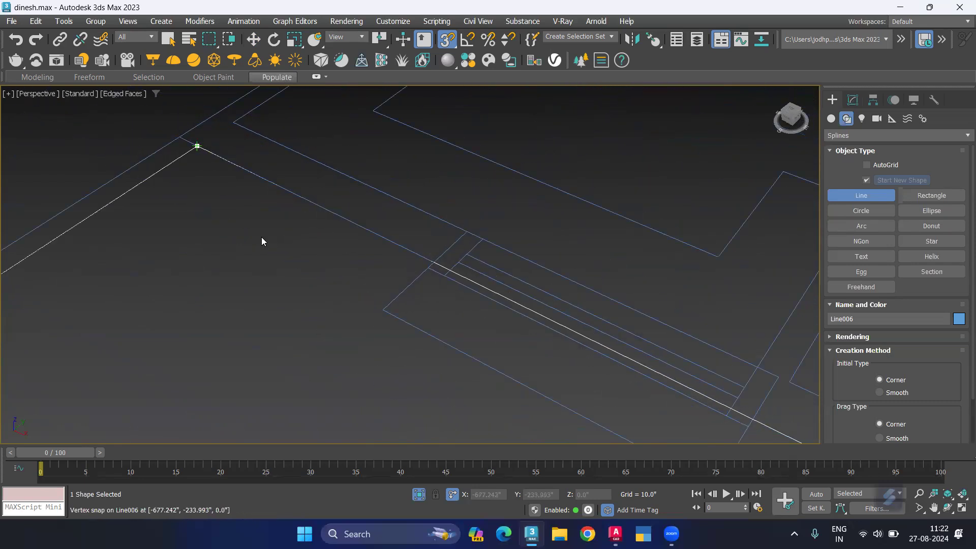
{"action": "left_click", "coordinate": [457, 274]}
Step: Pan over to the door arcs and switch to the Arc shape tool
{"action": "scroll", "coordinate": [407, 322], "scroll_direction": "down", "scroll_amount": 2}
{"action": "scroll", "coordinate": [420, 299], "scroll_direction": "down", "scroll_amount": 2}
{"action": "mouse_move", "coordinate": [419, 298]}
{"action": "middle_mouse_down"}
{"action": "mouse_move", "coordinate": [238, 167]}
{"action": "mouse_move", "coordinate": [477, 250]}
{"action": "middle_mouse_up"}
{"action": "scroll", "coordinate": [554, 231], "scroll_direction": "up", "scroll_amount": 2}
{"action": "left_click", "coordinate": [861, 226]}
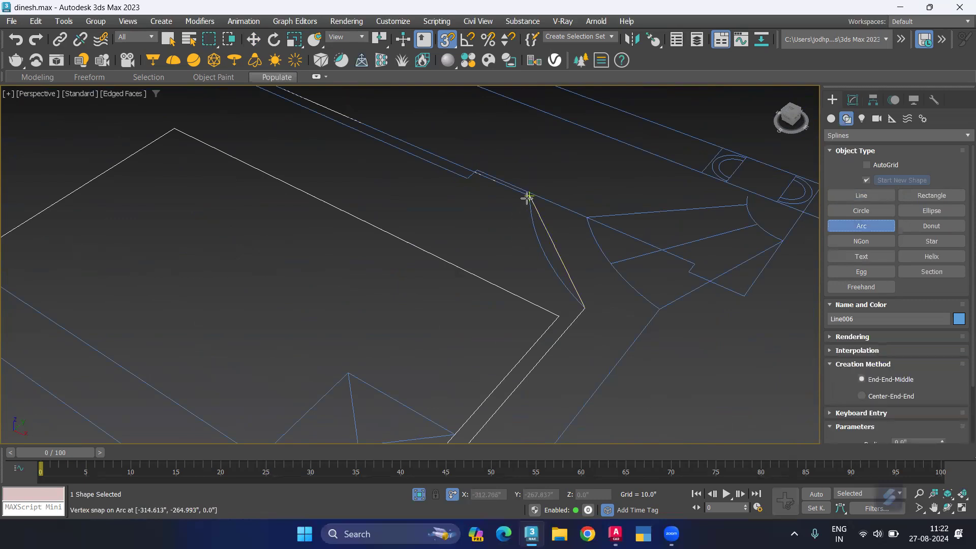
Step: Draw an arc along the curved entrance edge and hide the Group001 CAD plans
{"action": "left_click_drag", "start_coordinate": [528, 197], "coordinate": [585, 307]}
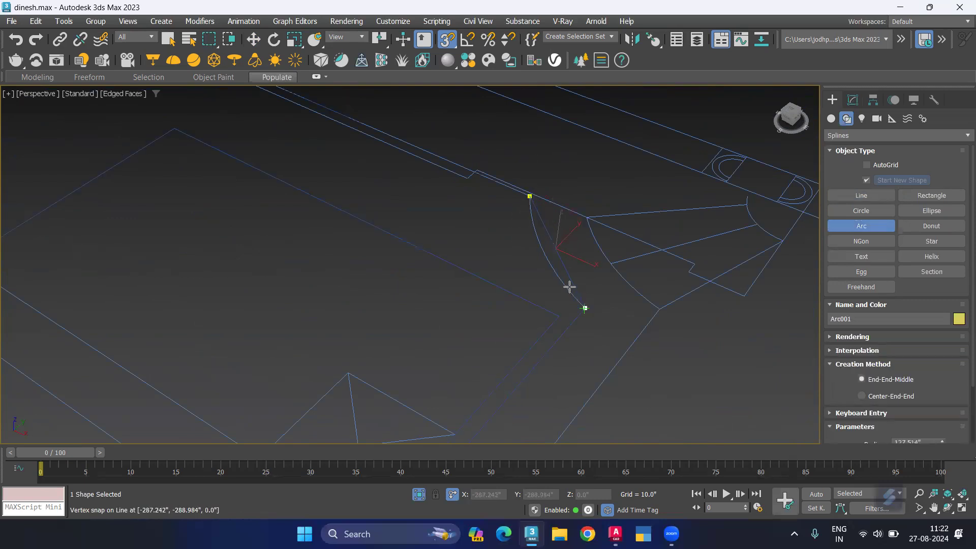
{"action": "left_click", "coordinate": [545, 255]}
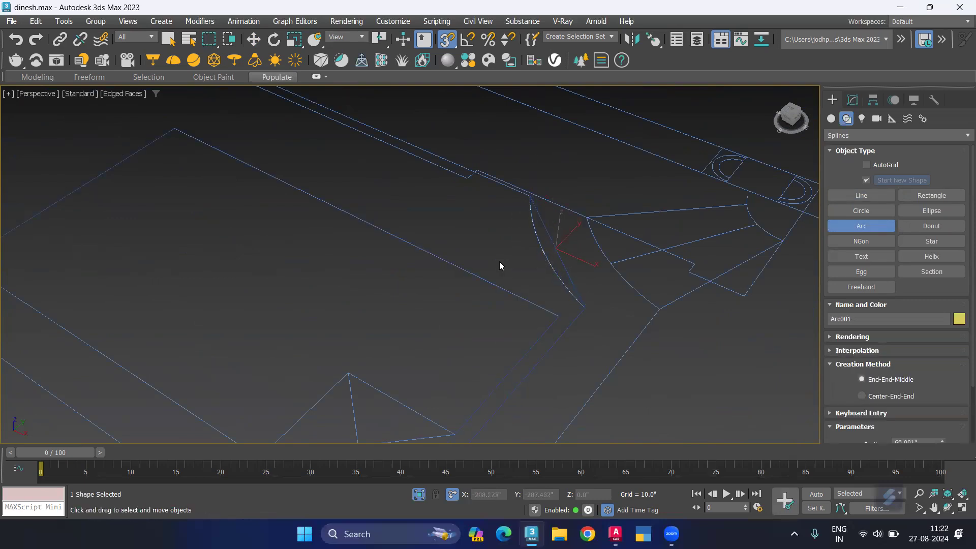
{"action": "right_click", "coordinate": [499, 265]}
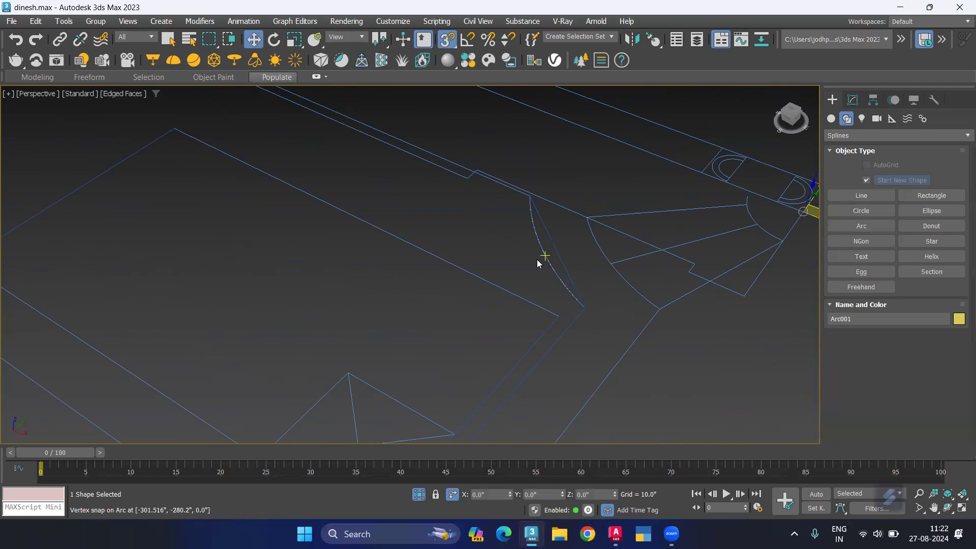
{"action": "left_click", "coordinate": [603, 216]}
{"action": "right_click", "coordinate": [603, 216]}
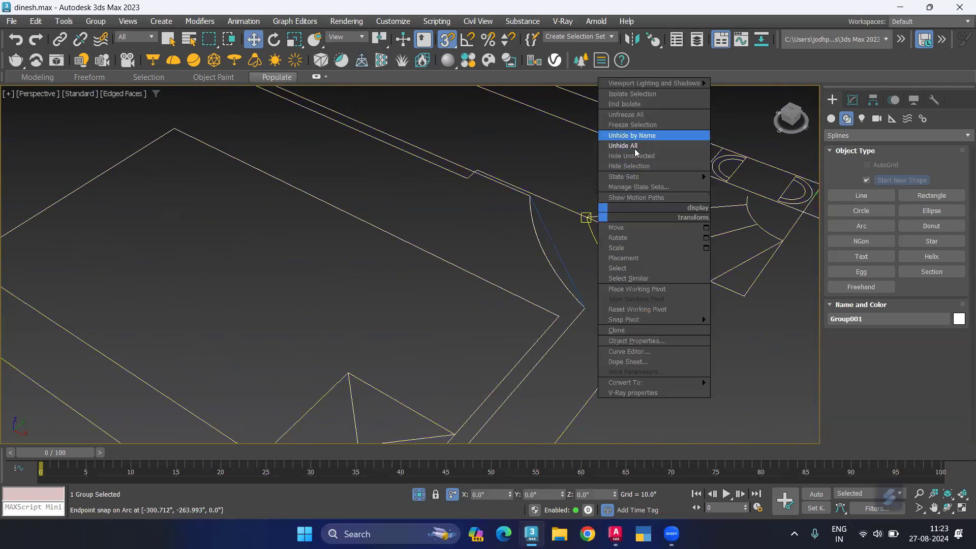
{"action": "left_click", "coordinate": [631, 166]}
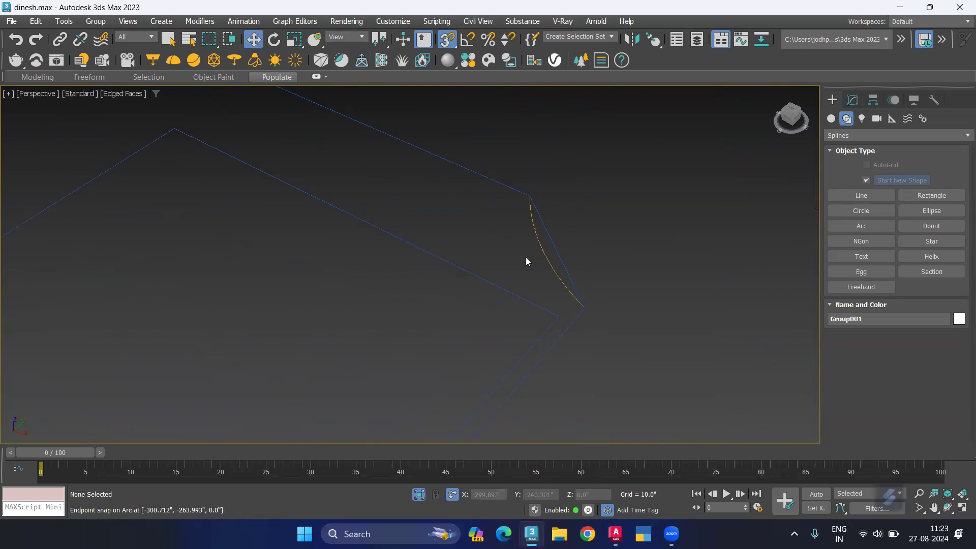
Step: Attach the new arc to the ledge outline Line006
{"action": "left_click", "coordinate": [554, 240]}
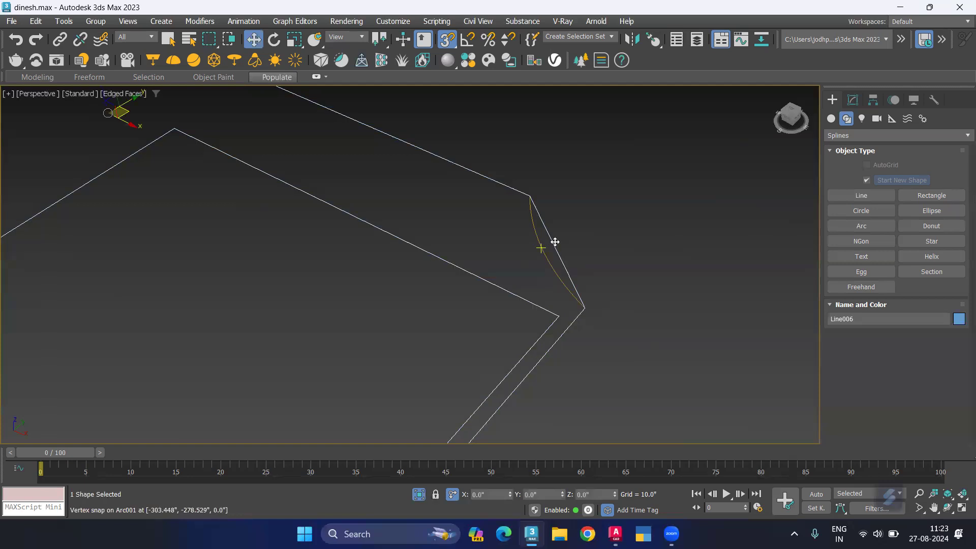
{"action": "left_click", "coordinate": [851, 101]}
{"action": "scroll", "coordinate": [959, 349], "scroll_direction": "down", "scroll_amount": 4}
{"action": "scroll", "coordinate": [958, 349], "scroll_direction": "down", "scroll_amount": 4}
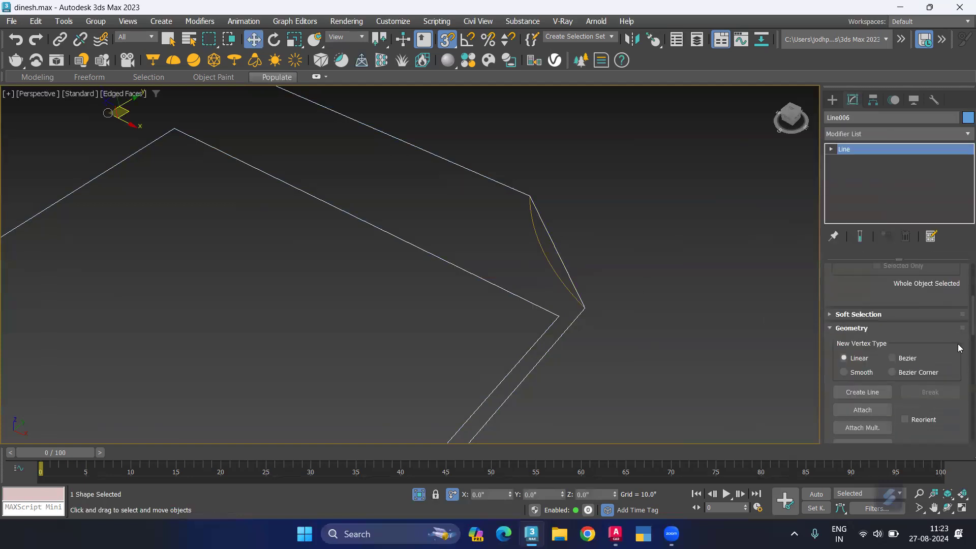
{"action": "scroll", "coordinate": [959, 349], "scroll_direction": "down", "scroll_amount": 2}
{"action": "left_click", "coordinate": [878, 362]}
{"action": "left_click", "coordinate": [550, 270]}
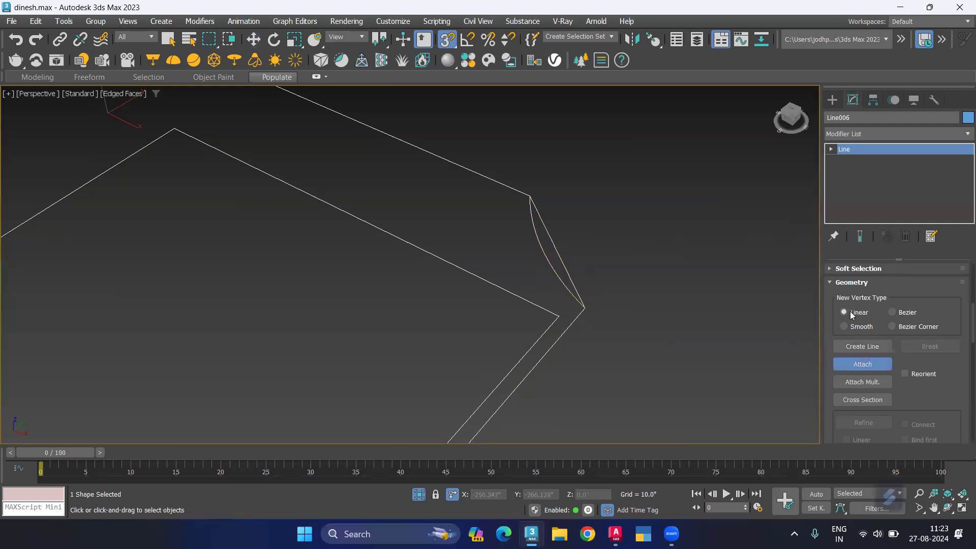
{"action": "key", "text": "1"}
{"action": "left_click", "coordinate": [856, 364]}
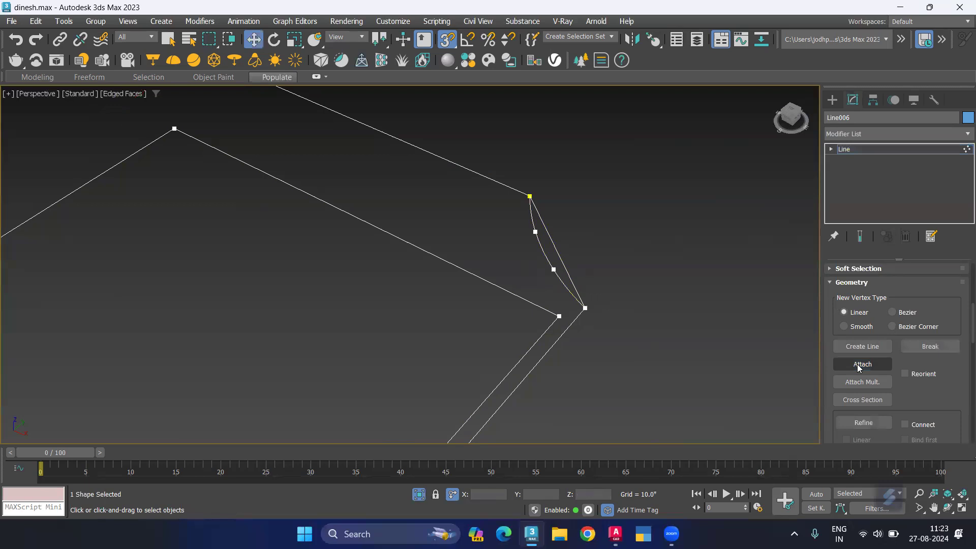
Step: Delete the straight corner segment, then fuse and weld the overlapping arc endpoints
{"action": "key", "text": "2"}
{"action": "left_click", "coordinate": [560, 254]}
{"action": "key", "text": "Delete"}
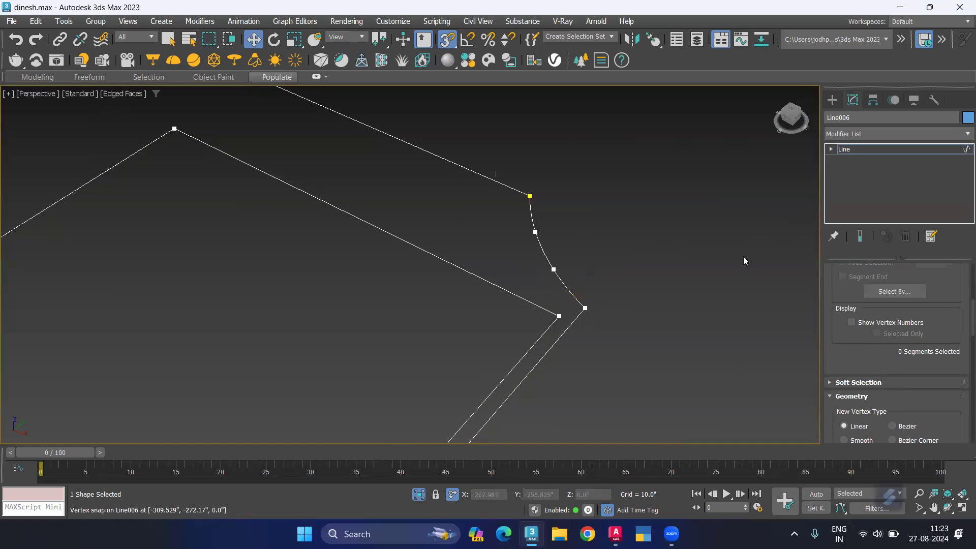
{"action": "key", "text": "1"}
{"action": "left_click", "coordinate": [530, 197]}
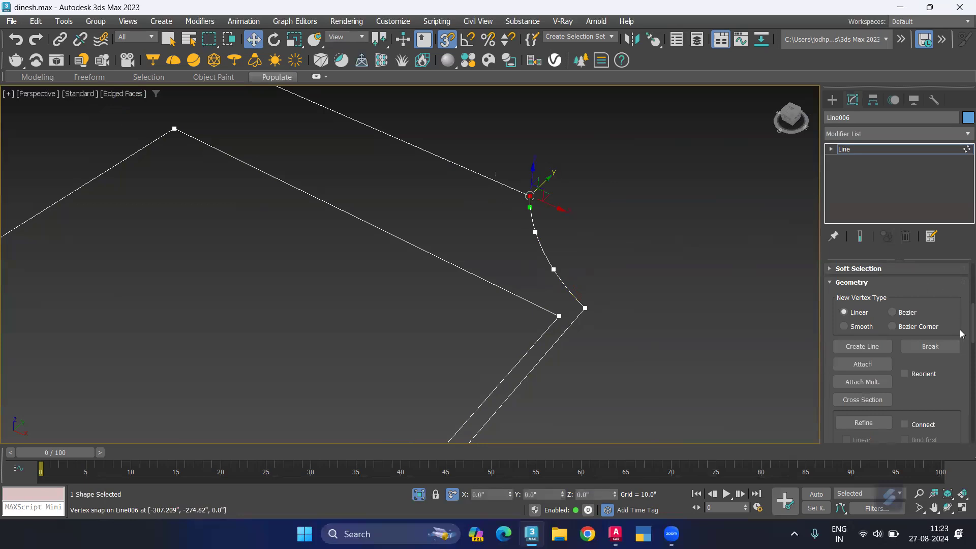
{"action": "scroll", "coordinate": [962, 386], "scroll_direction": "down", "scroll_amount": 3}
{"action": "scroll", "coordinate": [962, 386], "scroll_direction": "down", "scroll_amount": 3}
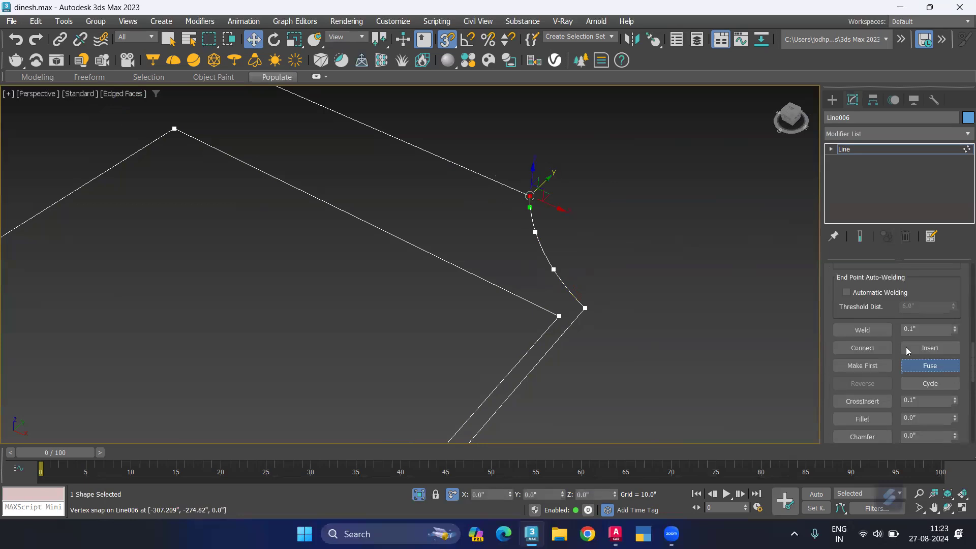
{"action": "left_click_drag", "start_coordinate": [670, 287], "coordinate": [573, 323]}
{"action": "left_click", "coordinate": [939, 371]}
{"action": "left_click", "coordinate": [862, 330]}
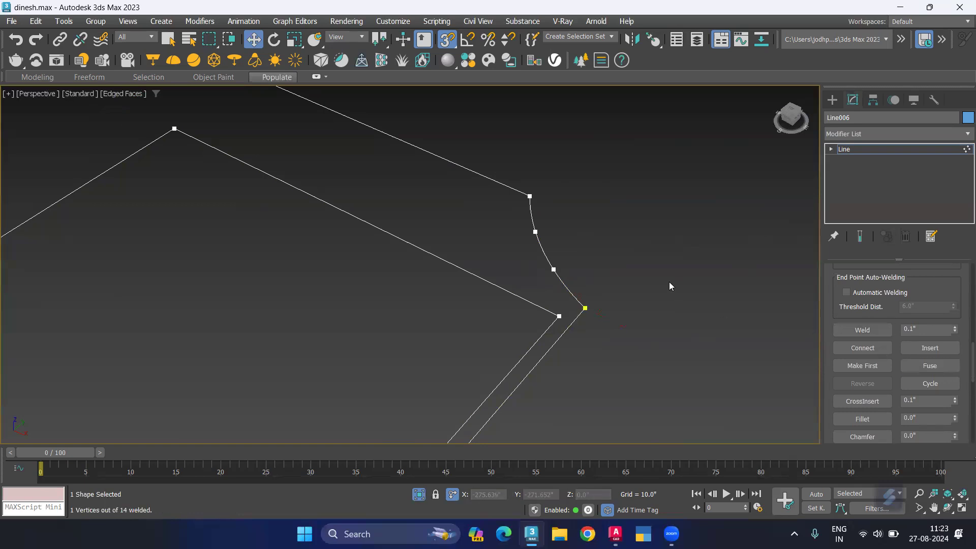
Step: Apply an Extrude modifier to Line006 with an Amount of 3'6" (42")
{"action": "left_click", "coordinate": [879, 135]}
{"action": "key", "text": "e"}
{"action": "key", "text": "x"}
{"action": "left_click", "coordinate": [874, 146]}
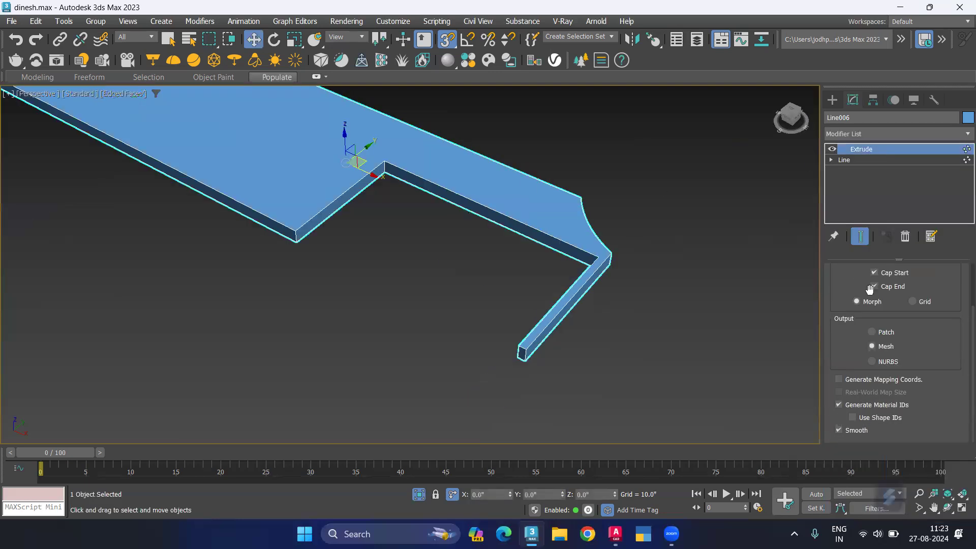
{"action": "scroll", "coordinate": [955, 347], "scroll_direction": "up", "scroll_amount": 2}
{"action": "left_click", "coordinate": [918, 289]}
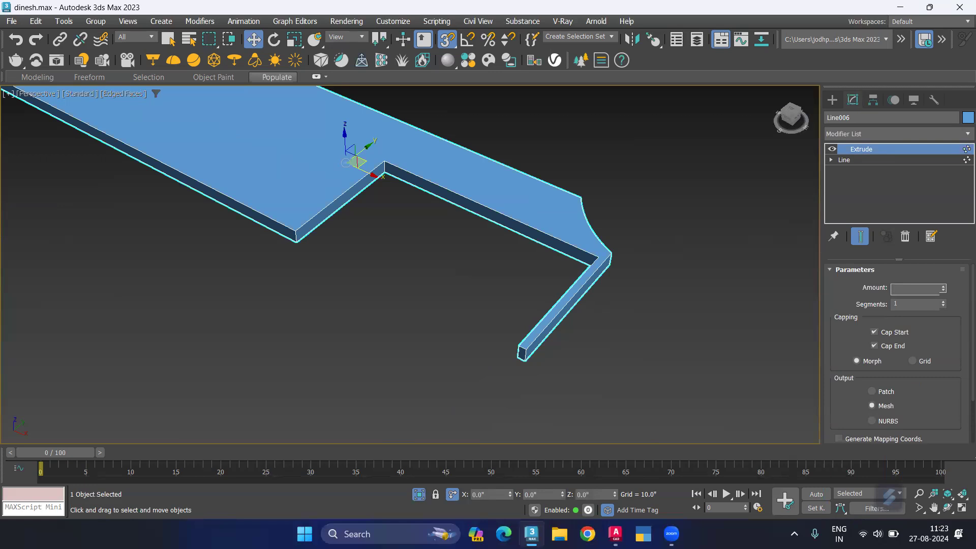
{"action": "type", "text": "3'6"}
{"action": "key", "text": "Return"}
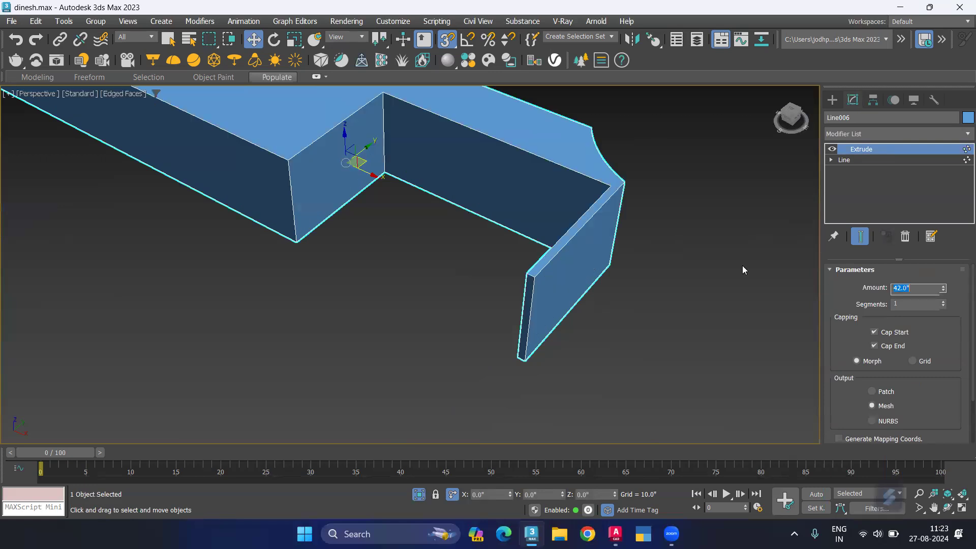
{"action": "left_click", "coordinate": [700, 237]}
{"action": "scroll", "coordinate": [694, 271], "scroll_direction": "down", "scroll_amount": 2}
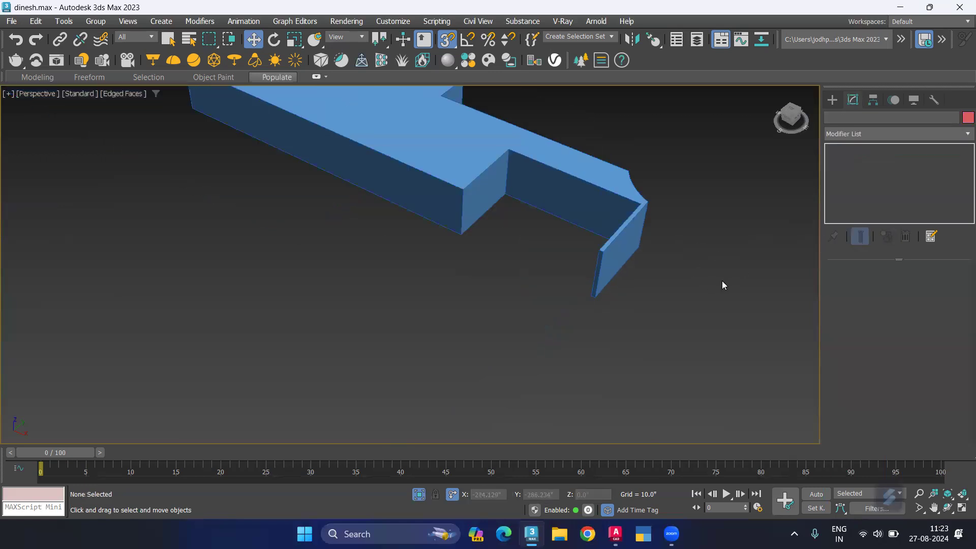
{"action": "left_click", "coordinate": [454, 184]}
Step: Hide the extruded ledge block and browse the list of hidden objects
{"action": "right_click", "coordinate": [454, 184]}
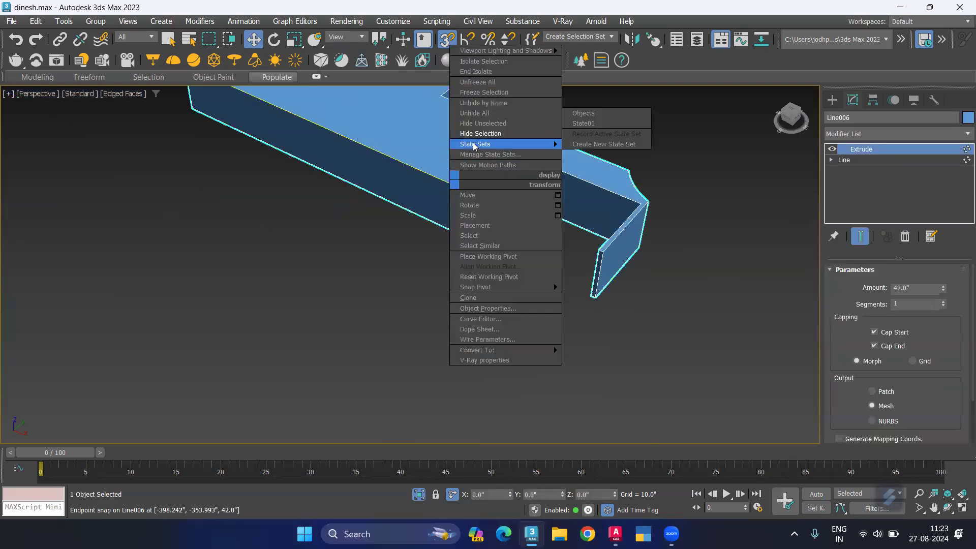
{"action": "left_click", "coordinate": [474, 134]}
{"action": "right_click", "coordinate": [472, 201]}
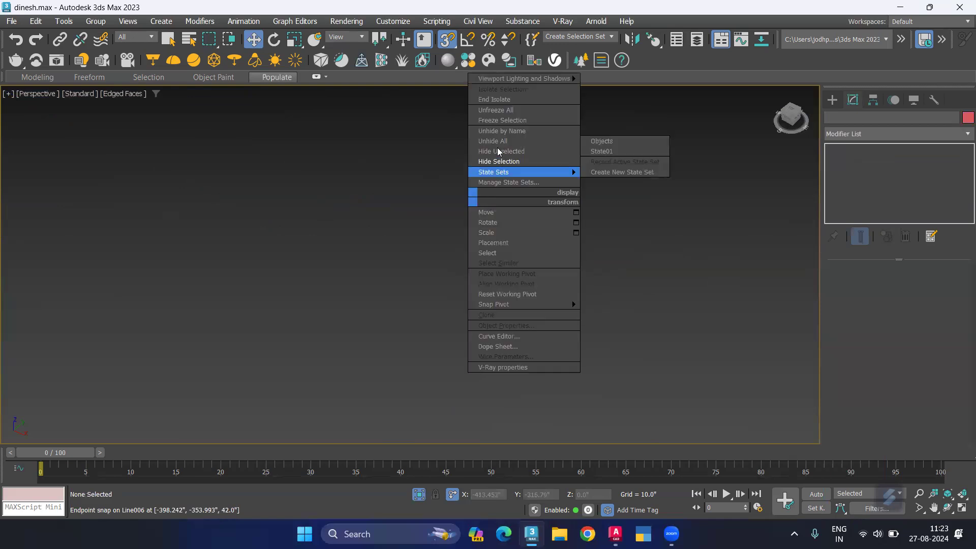
{"action": "left_click", "coordinate": [495, 132]}
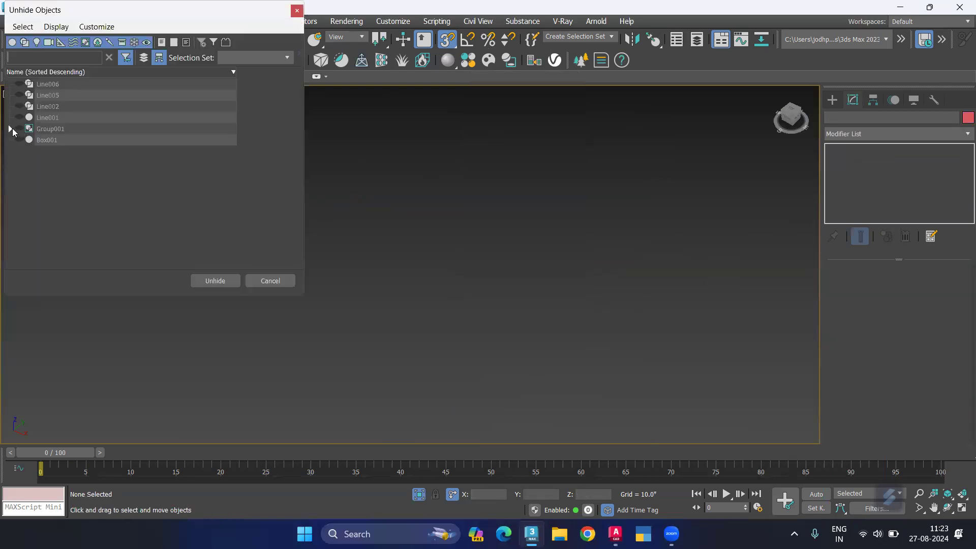
{"action": "left_click", "coordinate": [14, 128]}
{"action": "left_click", "coordinate": [228, 281]}
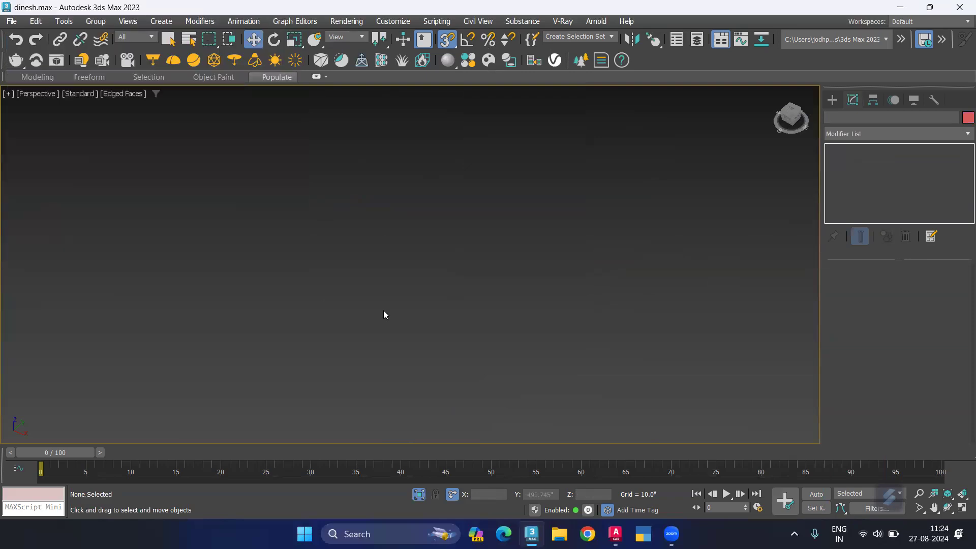
Step: Unhide Group001 from the Unhide by Name list
{"action": "right_click", "coordinate": [322, 290]}
{"action": "left_click", "coordinate": [346, 227]}
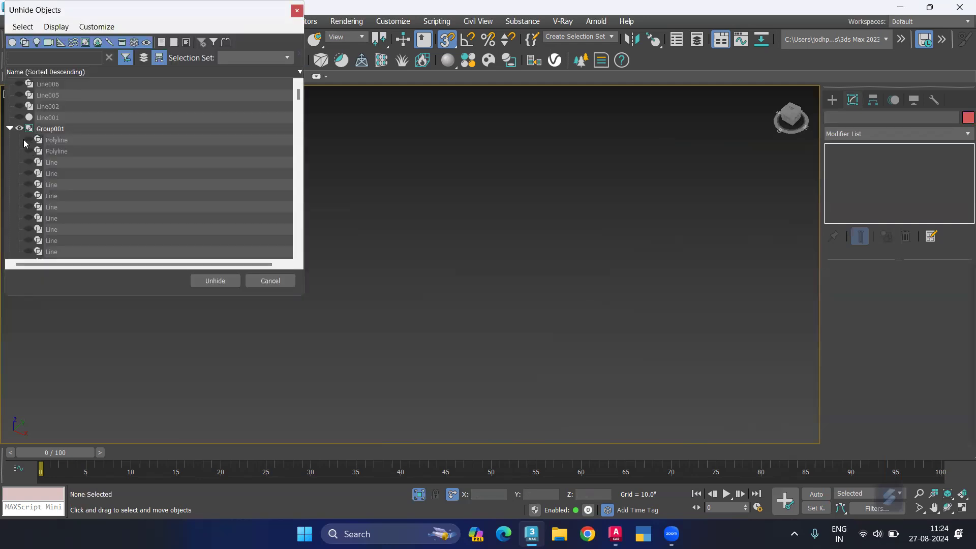
{"action": "left_click", "coordinate": [19, 130]}
{"action": "left_click", "coordinate": [11, 129]}
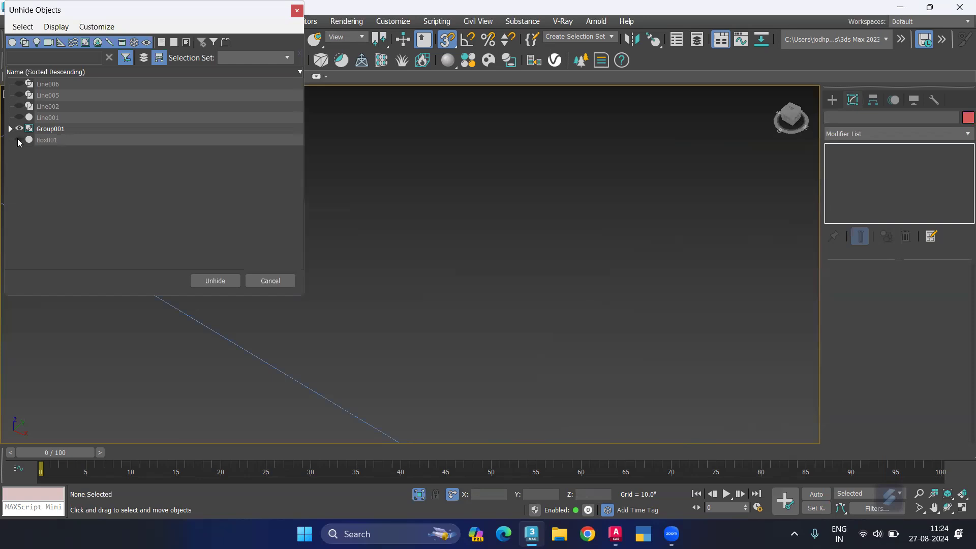
{"action": "left_click", "coordinate": [206, 282]}
{"action": "scroll", "coordinate": [313, 289], "scroll_direction": "down", "scroll_amount": 5}
{"action": "scroll", "coordinate": [318, 277], "scroll_direction": "up", "scroll_amount": 4}
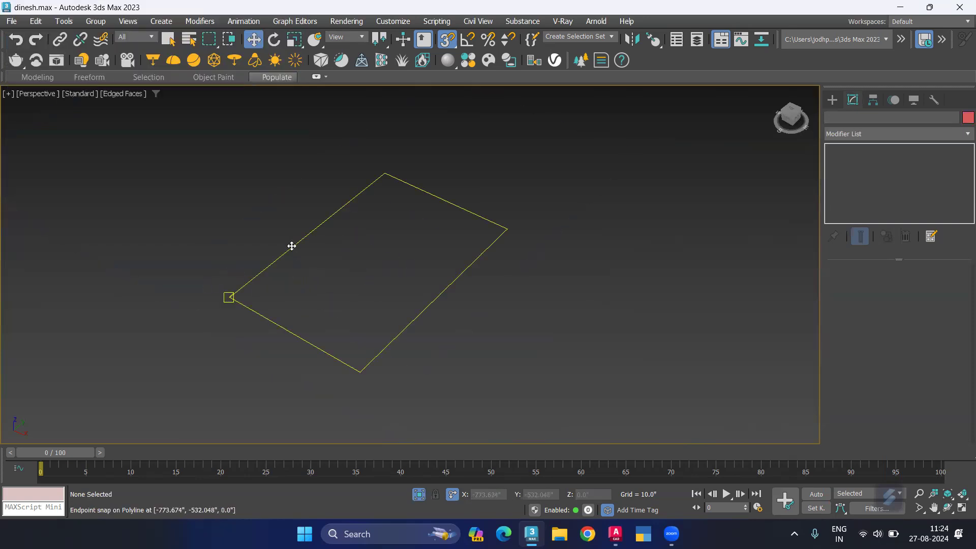
Step: Unhide all remaining objects and select the Group001 CAD plan group
{"action": "left_click", "coordinate": [292, 245]}
{"action": "left_click", "coordinate": [328, 301]}
{"action": "right_click", "coordinate": [325, 295]}
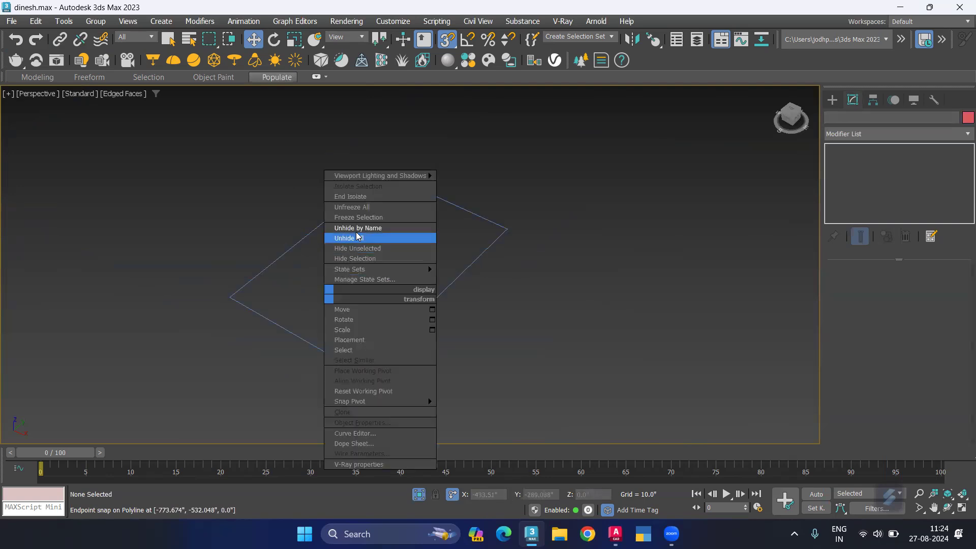
{"action": "left_click", "coordinate": [362, 242]}
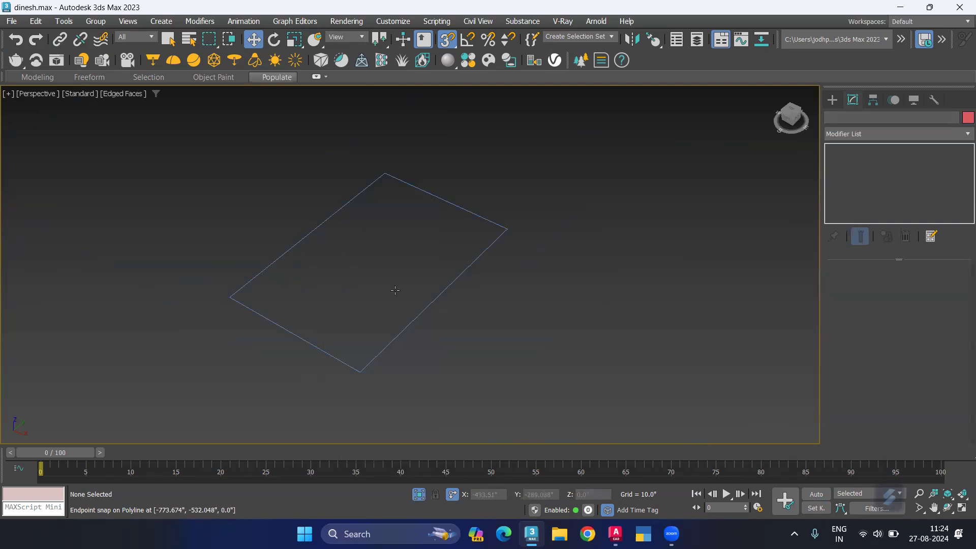
{"action": "left_click", "coordinate": [366, 365]}
Step: Isolate the CAD plan group and frame the entrance area of the plan
{"action": "key", "text": "alt+q"}
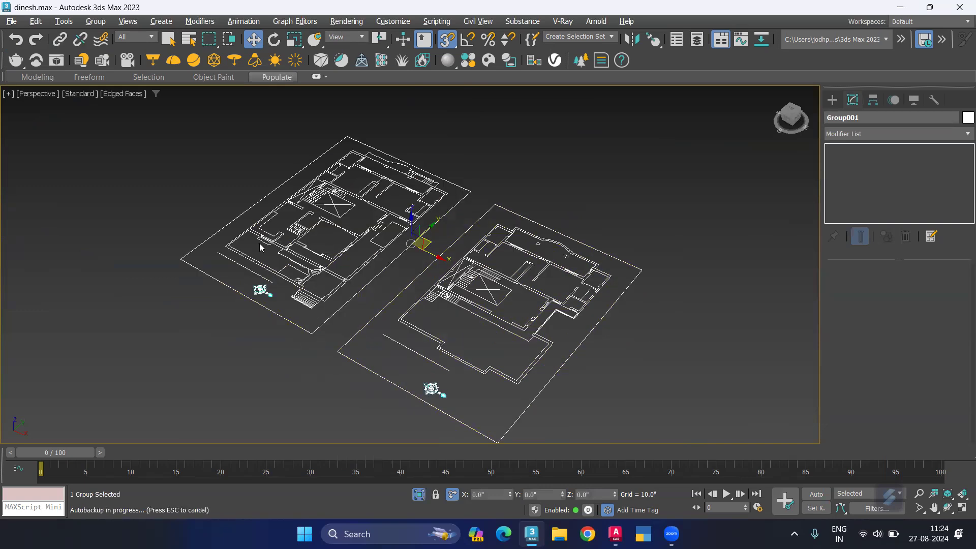
{"action": "scroll", "coordinate": [259, 243], "scroll_direction": "up", "scroll_amount": 5}
{"action": "scroll", "coordinate": [356, 279], "scroll_direction": "up", "scroll_amount": 4}
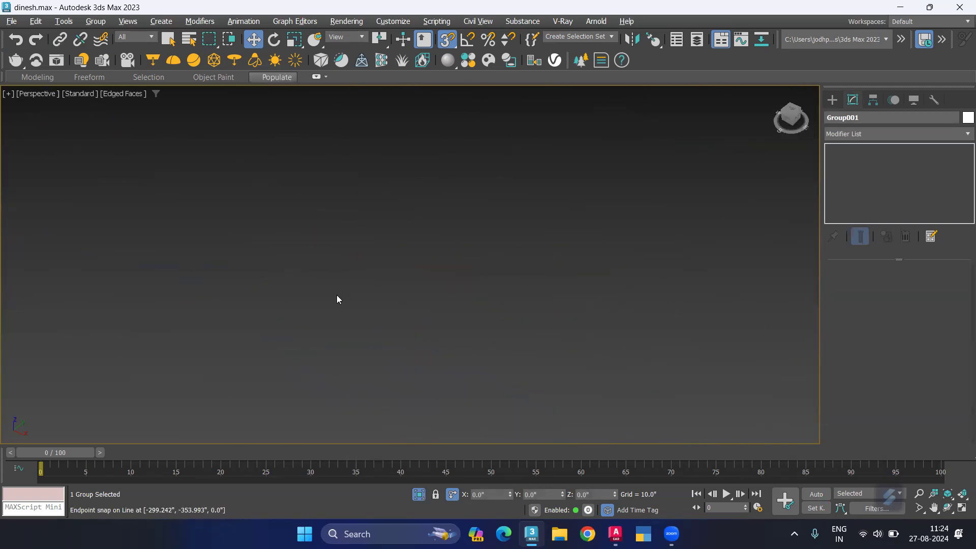
{"action": "scroll", "coordinate": [337, 294], "scroll_direction": "down", "scroll_amount": 5}
{"action": "middle_click_drag", "start_coordinate": [318, 353], "coordinate": [330, 320]}
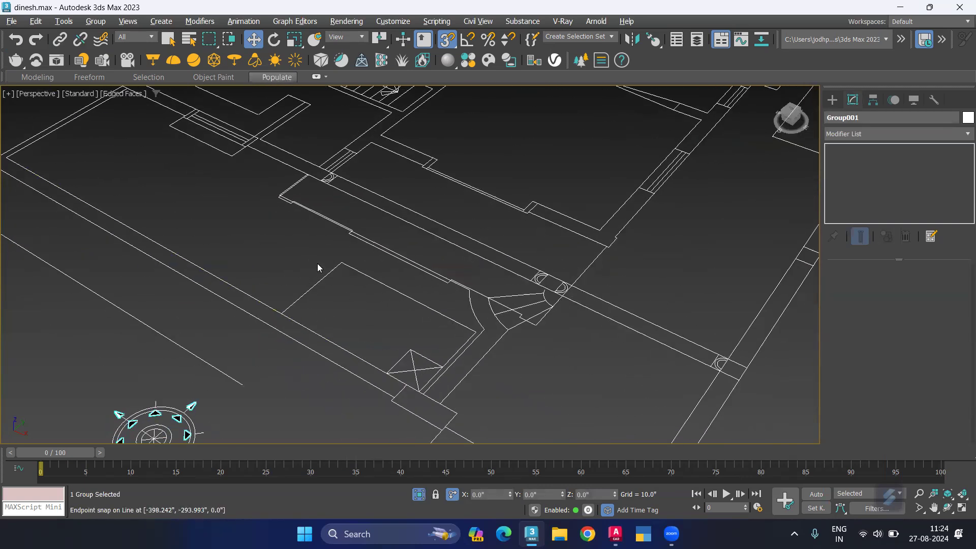
Step: Draw a 60 by 108 inch box over the small room by the entrance
{"action": "left_click", "coordinate": [832, 99]}
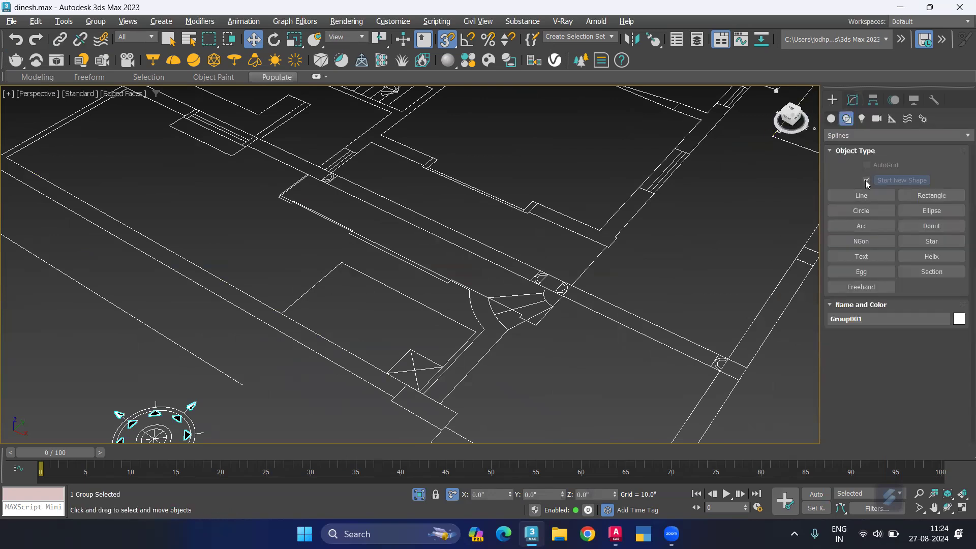
{"action": "left_click", "coordinate": [845, 119]}
{"action": "left_click", "coordinate": [862, 181]}
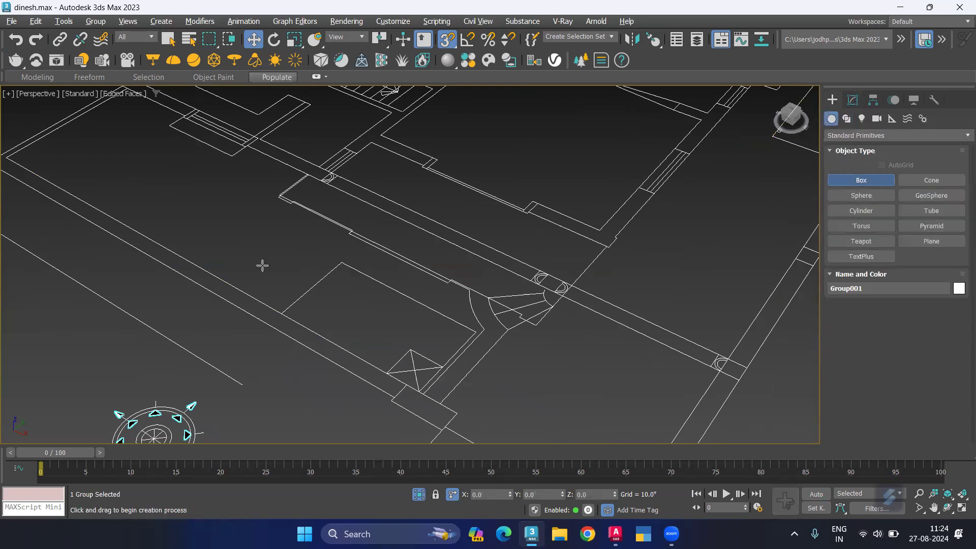
{"action": "left_click_drag", "start_coordinate": [362, 347], "coordinate": [416, 387]}
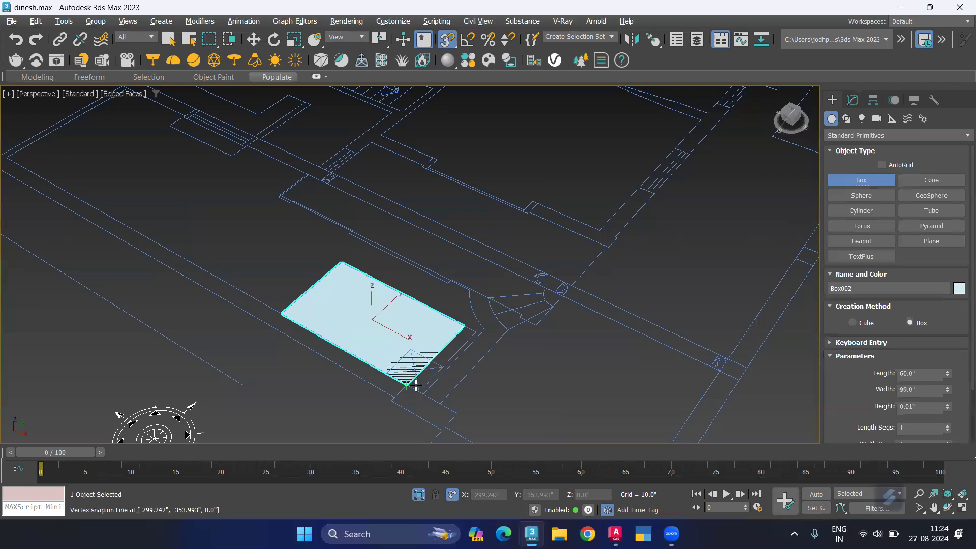
{"action": "left_click", "coordinate": [414, 337]}
{"action": "left_click", "coordinate": [413, 310]}
{"action": "right_click", "coordinate": [413, 310]}
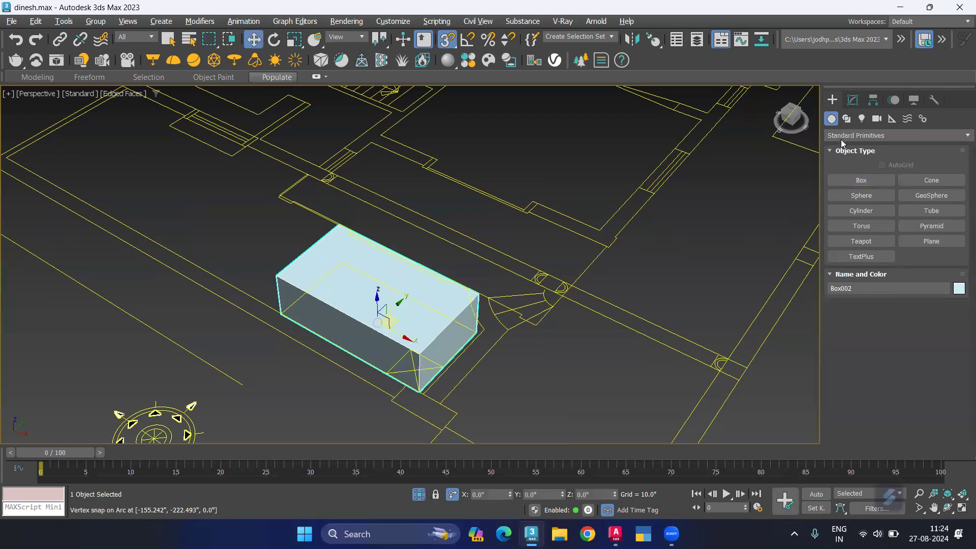
Step: Set Box002's height to 36 inches
{"action": "left_click", "coordinate": [852, 100]}
{"action": "left_click_drag", "start_coordinate": [927, 289], "coordinate": [830, 290]}
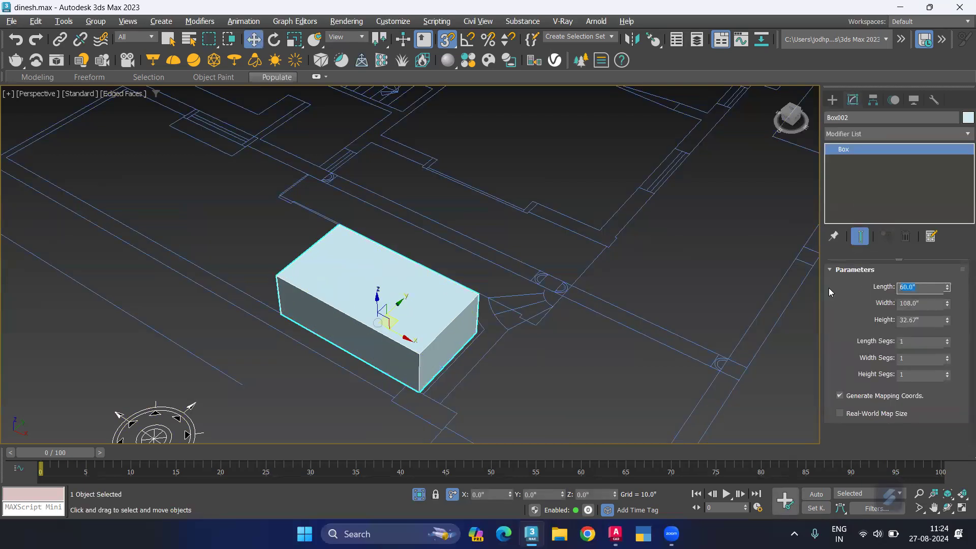
{"action": "key", "text": "Tab"}
{"action": "key", "text": "Tab"}
{"action": "type", "text": "36"}
{"action": "key", "text": "Return"}
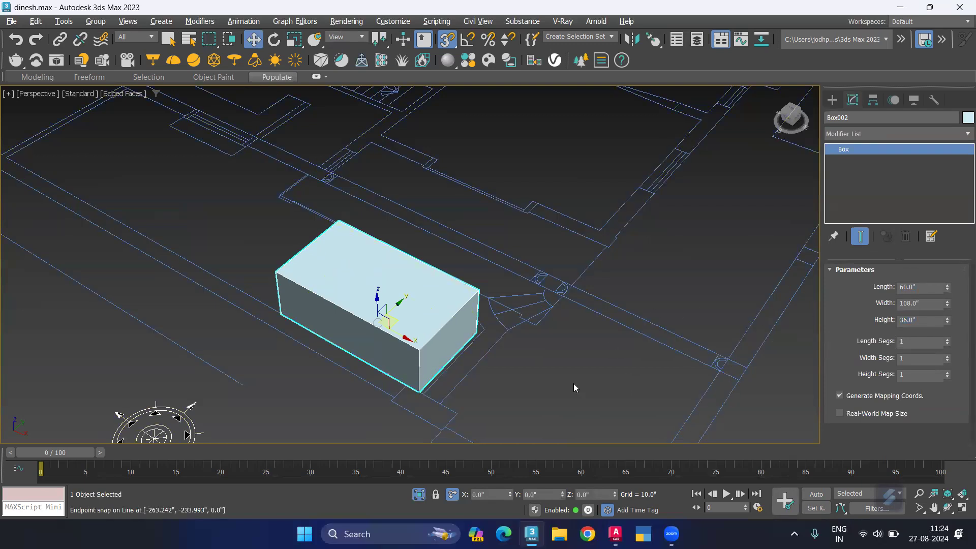
Step: Hide the box so only the plans remain visible
{"action": "left_click", "coordinate": [573, 383]}
{"action": "left_click", "coordinate": [431, 309]}
{"action": "right_click", "coordinate": [430, 306]}
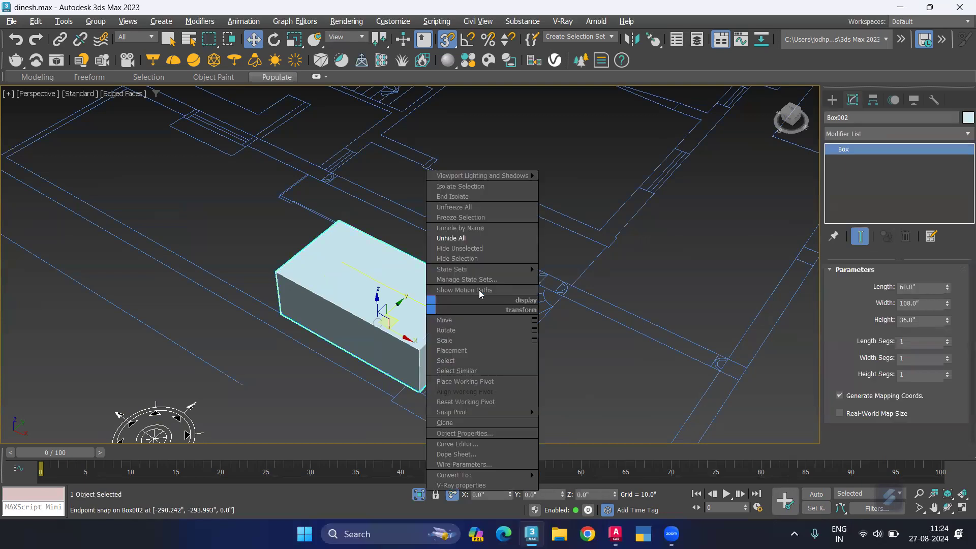
{"action": "left_click", "coordinate": [486, 258]}
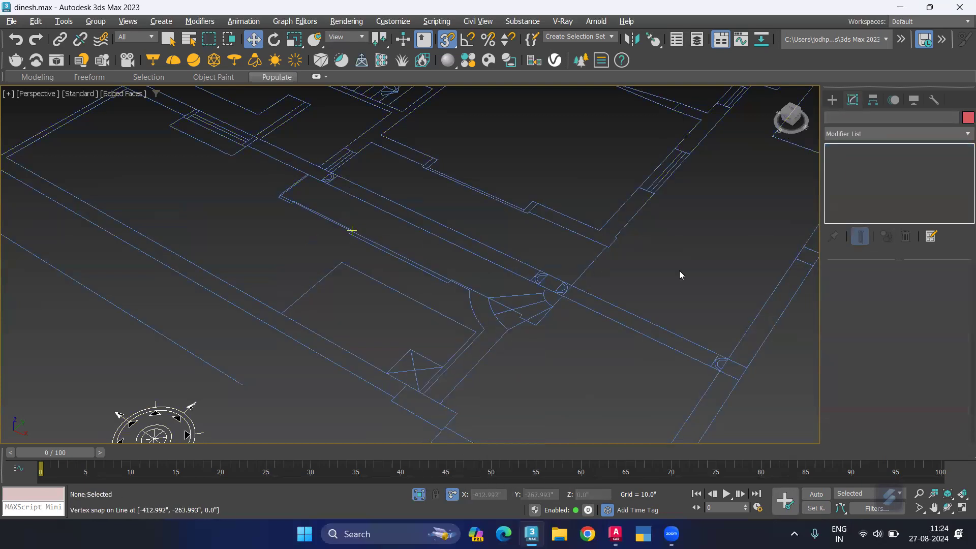
Step: Begin a new line at the entrance's bottom corner, snapping past the arc end
{"action": "left_click", "coordinate": [834, 100]}
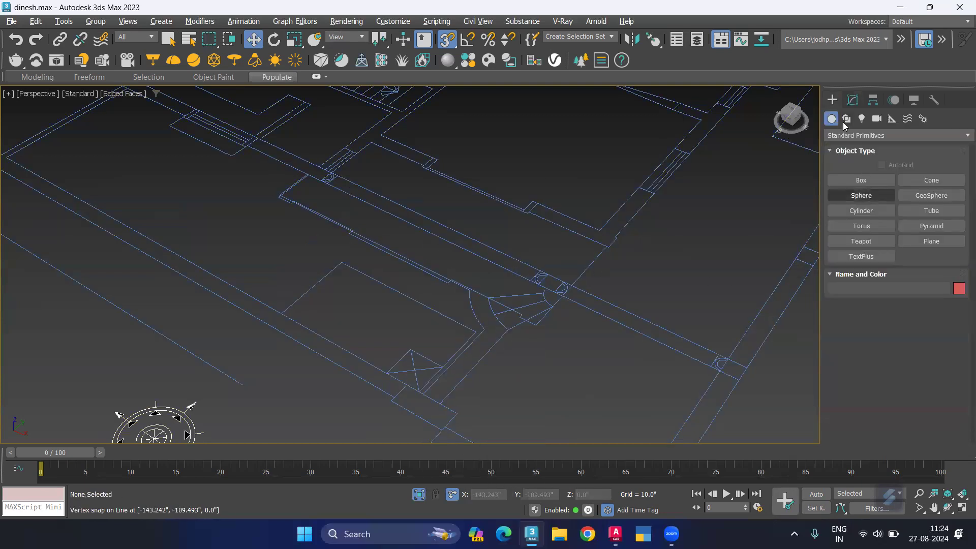
{"action": "left_click", "coordinate": [845, 120]}
{"action": "left_click", "coordinate": [854, 196]}
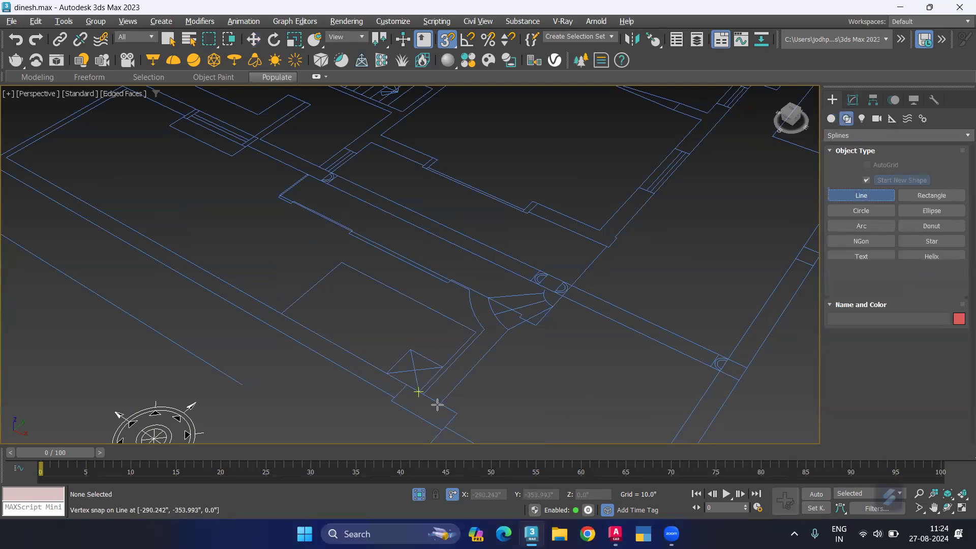
{"action": "scroll", "coordinate": [436, 403], "scroll_direction": "up", "scroll_amount": 2}
{"action": "left_click", "coordinate": [460, 409]}
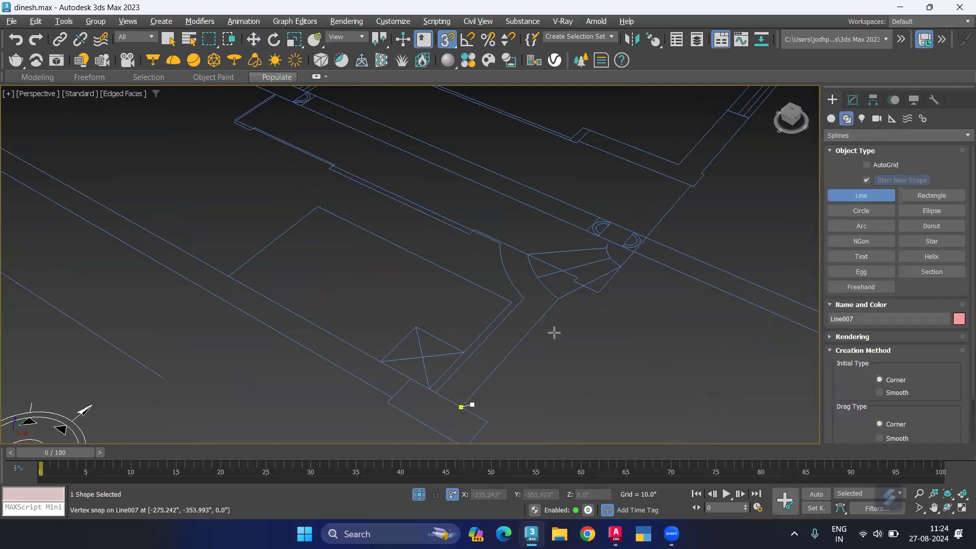
{"action": "left_click", "coordinate": [557, 301]}
{"action": "scroll", "coordinate": [527, 262], "scroll_direction": "up", "scroll_amount": 2}
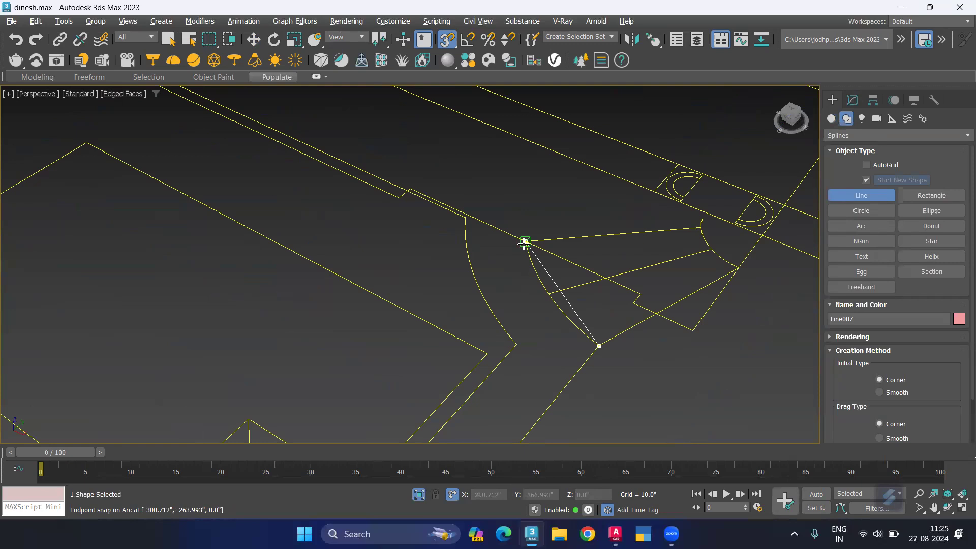
{"action": "scroll", "coordinate": [699, 228], "scroll_direction": "up", "scroll_amount": 3}
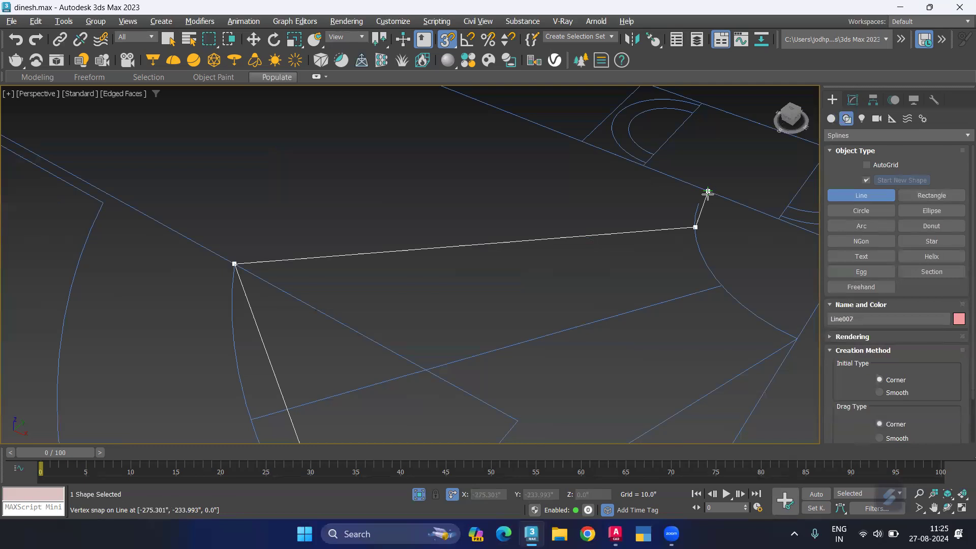
{"action": "left_click", "coordinate": [708, 192]}
Step: Continue the outline with snapped points at the next corners and the door-swing arc
{"action": "middle_click_drag", "start_coordinate": [393, 104], "coordinate": [511, 182]}
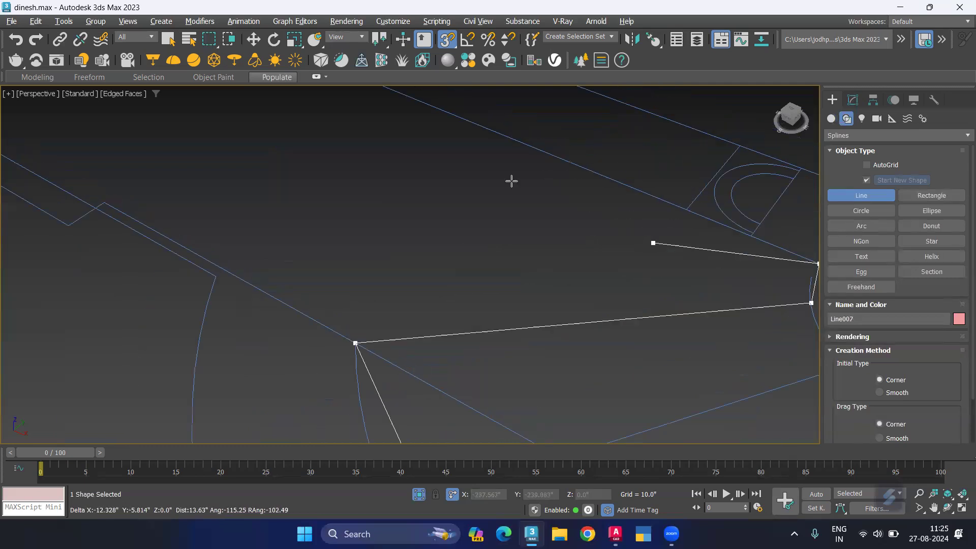
{"action": "scroll", "coordinate": [453, 222], "scroll_direction": "down", "scroll_amount": 3}
{"action": "scroll", "coordinate": [538, 298], "scroll_direction": "up", "scroll_amount": 2}
{"action": "middle_click_drag", "start_coordinate": [538, 299], "coordinate": [380, 234]}
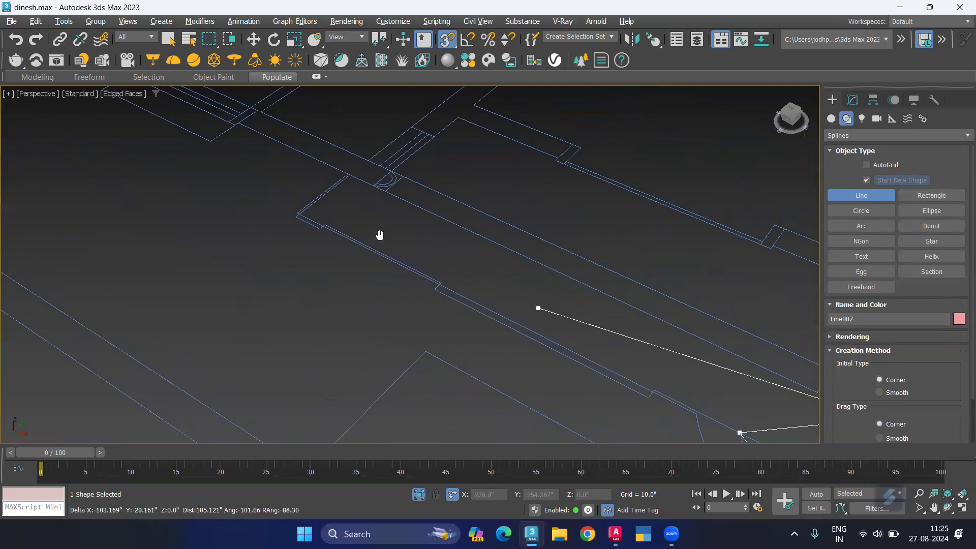
{"action": "scroll", "coordinate": [431, 289], "scroll_direction": "up", "scroll_amount": 3}
{"action": "middle_click_drag", "start_coordinate": [403, 268], "coordinate": [397, 218]}
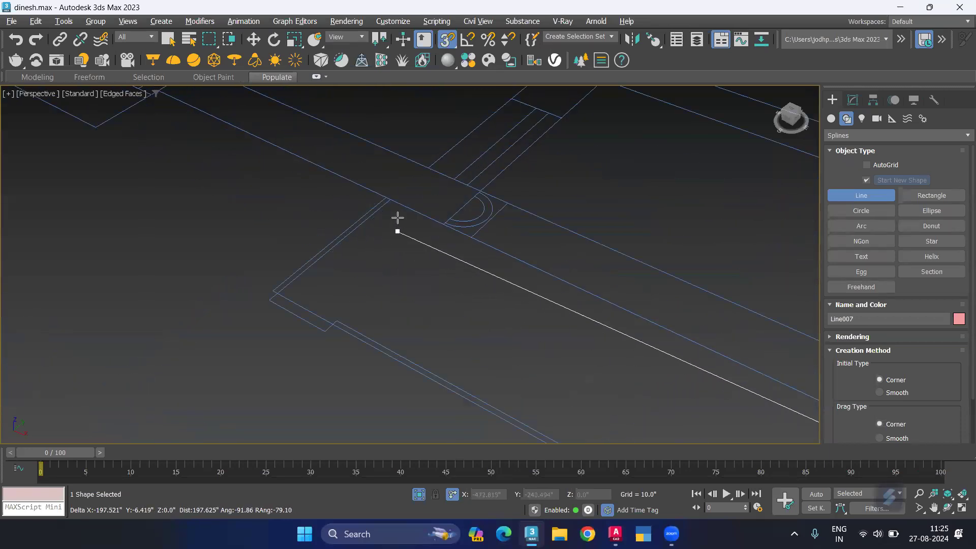
{"action": "scroll", "coordinate": [396, 203], "scroll_direction": "up", "scroll_amount": 3}
{"action": "left_click", "coordinate": [368, 176]}
{"action": "middle_click_drag", "start_coordinate": [69, 264], "coordinate": [159, 172]}
{"action": "left_click", "coordinate": [192, 300]}
{"action": "scroll", "coordinate": [399, 331], "scroll_direction": "down", "scroll_amount": 3}
{"action": "scroll", "coordinate": [417, 194], "scroll_direction": "down", "scroll_amount": 3}
{"action": "middle_click_drag", "start_coordinate": [456, 323], "coordinate": [386, 278]}
{"action": "scroll", "coordinate": [414, 279], "scroll_direction": "up", "scroll_amount": 2}
{"action": "scroll", "coordinate": [488, 259], "scroll_direction": "up", "scroll_amount": 2}
{"action": "scroll", "coordinate": [488, 254], "scroll_direction": "up", "scroll_amount": 2}
{"action": "scroll", "coordinate": [493, 251], "scroll_direction": "up", "scroll_amount": 2}
{"action": "left_click", "coordinate": [493, 251]}
Step: Add the final lower points and close the outline into the spline Line007
{"action": "scroll", "coordinate": [447, 239], "scroll_direction": "down", "scroll_amount": 3}
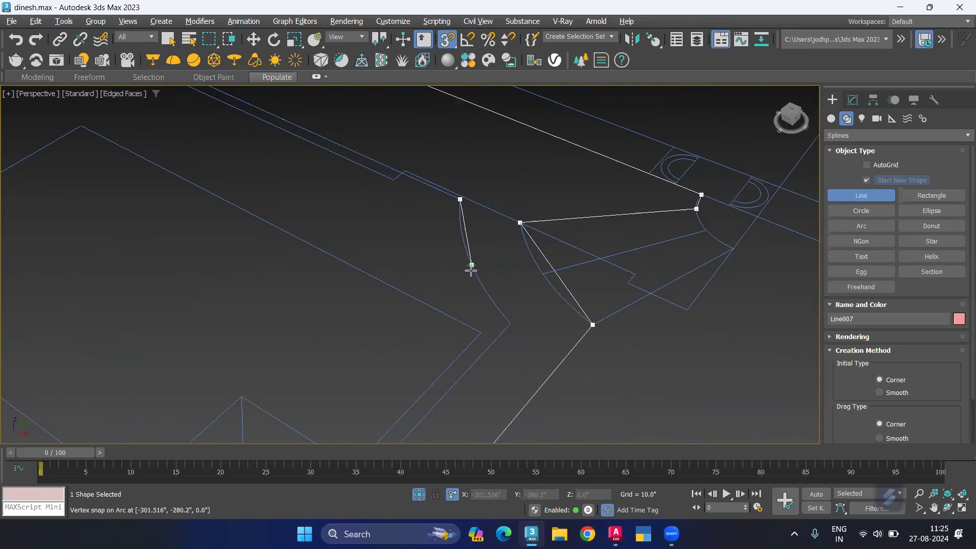
{"action": "left_click", "coordinate": [510, 323]}
{"action": "left_click", "coordinate": [423, 403]}
{"action": "middle_click_drag", "start_coordinate": [475, 268], "coordinate": [524, 143]}
{"action": "middle_click_drag", "start_coordinate": [396, 375], "coordinate": [381, 331]}
{"action": "left_click", "coordinate": [345, 358]}
{"action": "left_click", "coordinate": [412, 396]}
{"action": "left_click", "coordinate": [452, 277]}
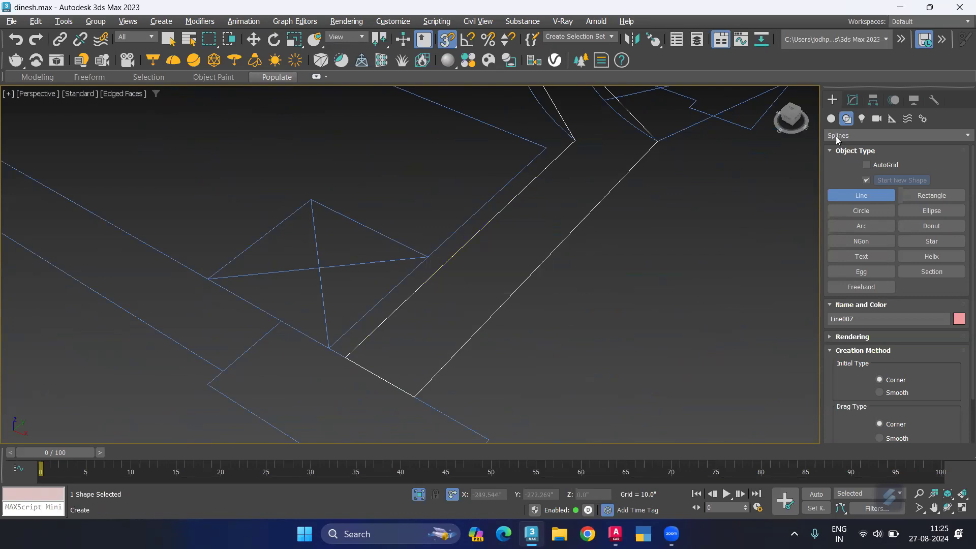
{"action": "left_click", "coordinate": [854, 101]}
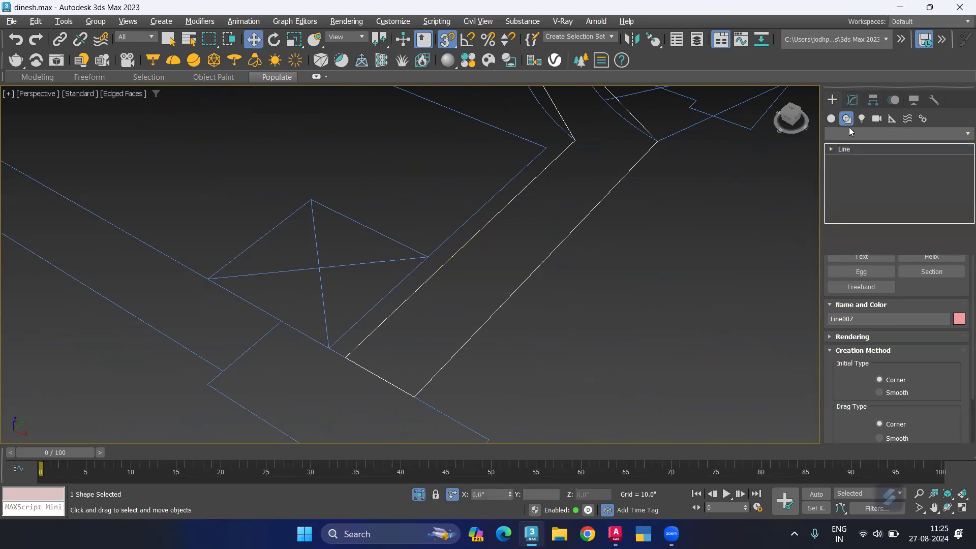
Step: Draw snapped arcs along the curved door-swing edges of the outline
{"action": "left_click", "coordinate": [832, 100]}
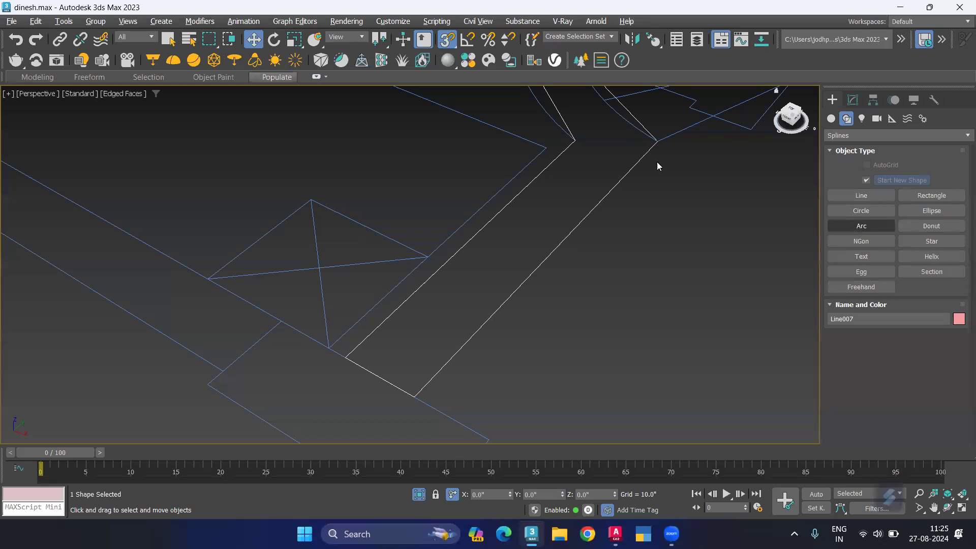
{"action": "middle_click_drag", "start_coordinate": [657, 166], "coordinate": [514, 140], "text": "alt"}
{"action": "left_click_drag", "start_coordinate": [511, 139], "coordinate": [521, 190]}
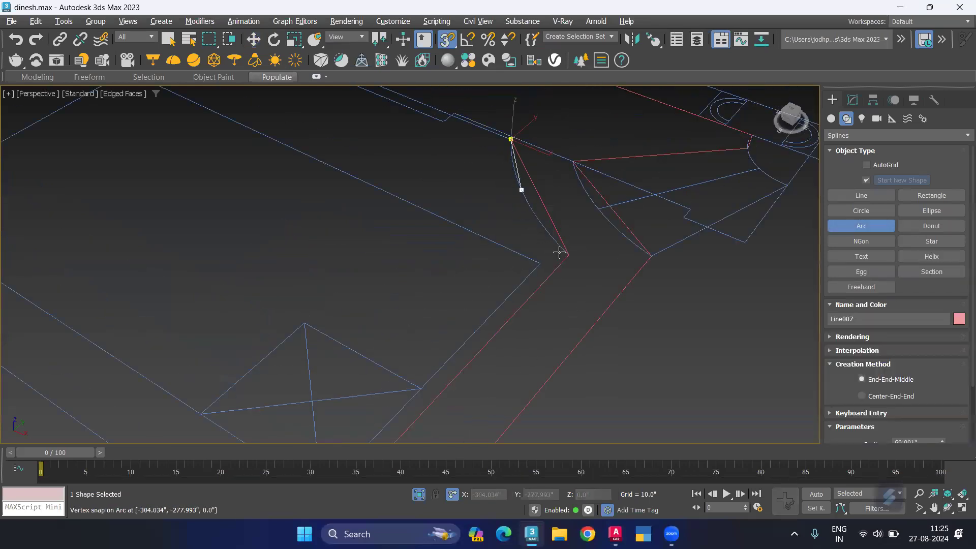
{"action": "left_click_drag", "start_coordinate": [559, 252], "coordinate": [566, 255]}
{"action": "left_click", "coordinate": [519, 186]}
{"action": "left_click_drag", "start_coordinate": [574, 161], "coordinate": [651, 256]}
{"action": "left_click", "coordinate": [640, 209]}
{"action": "middle_click_drag", "start_coordinate": [652, 172], "coordinate": [605, 156], "text": "alt"}
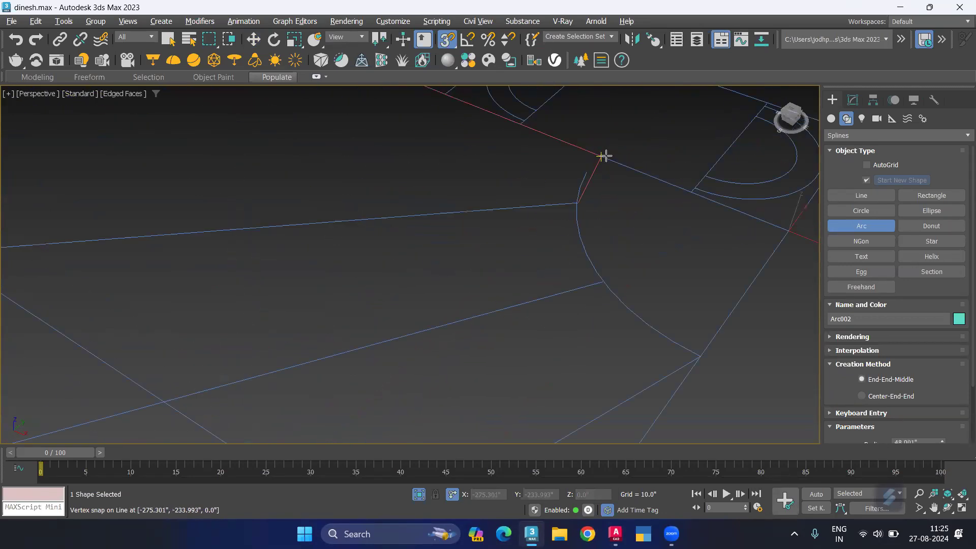
{"action": "left_click_drag", "start_coordinate": [604, 156], "coordinate": [700, 356]}
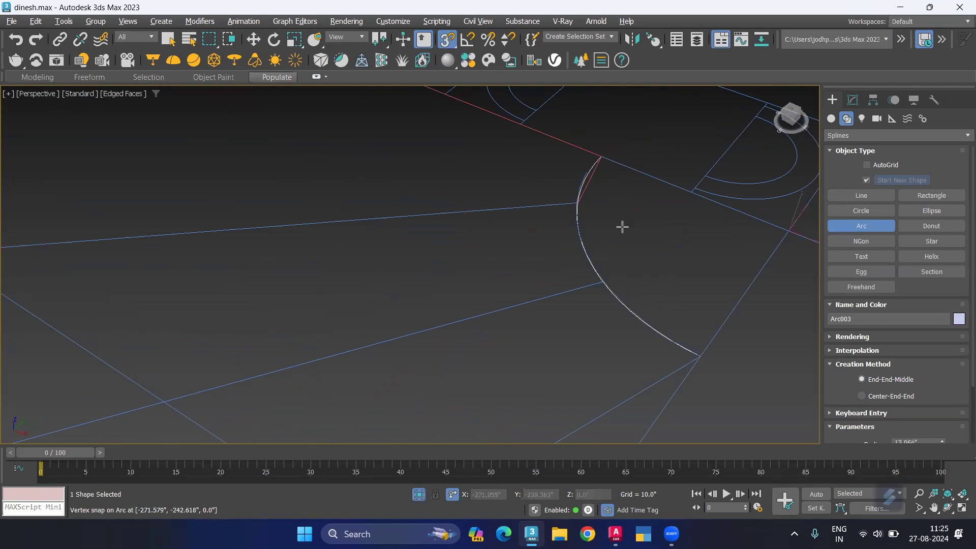
{"action": "key", "text": "w"}
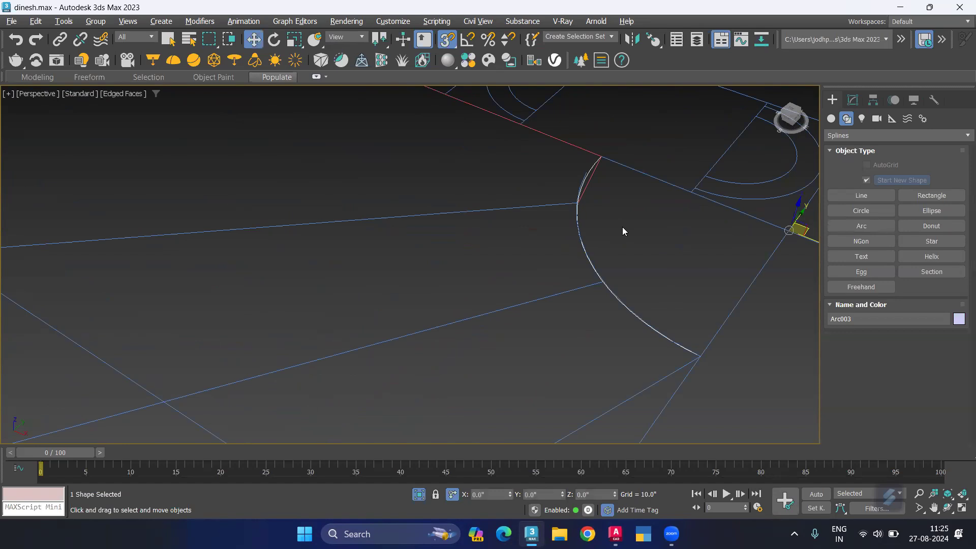
Step: Add a small arc, Arc004, between the snapped points, then select the floor-plan group
{"action": "scroll", "coordinate": [604, 162], "scroll_direction": "up", "scroll_amount": 4}
{"action": "left_click", "coordinate": [529, 226]}
{"action": "left_click", "coordinate": [856, 227]}
{"action": "left_click_drag", "start_coordinate": [603, 161], "coordinate": [543, 278]}
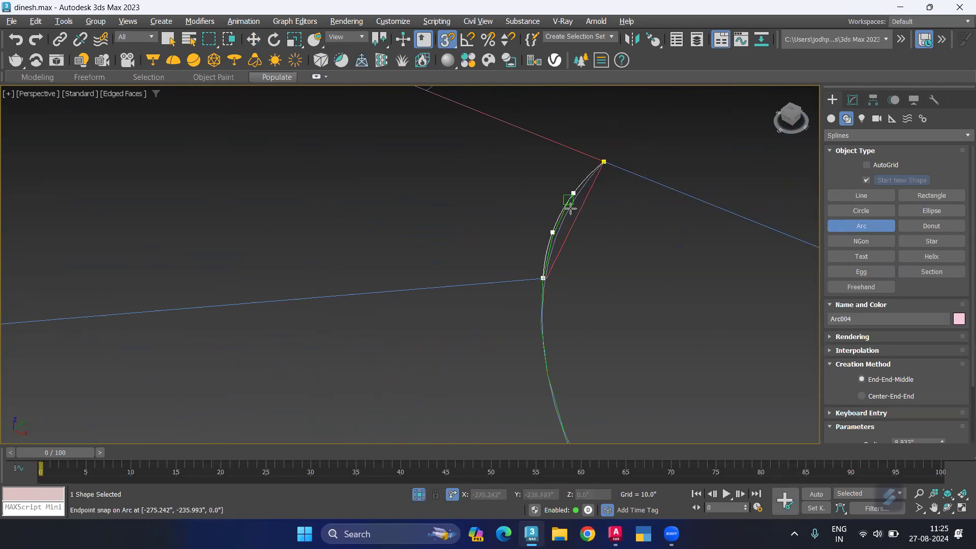
{"action": "left_click", "coordinate": [573, 199]}
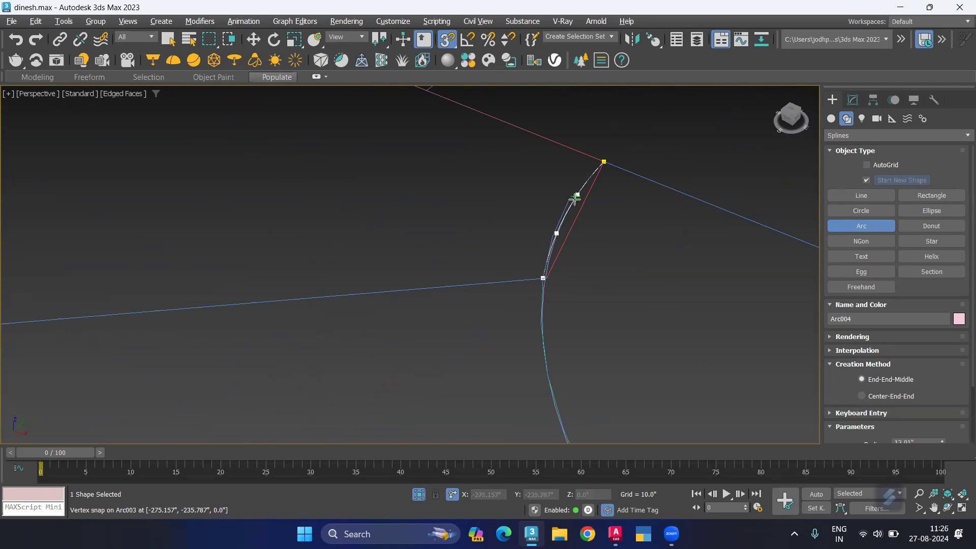
{"action": "key", "text": "w"}
{"action": "scroll", "coordinate": [623, 212], "scroll_direction": "down", "scroll_amount": 4}
{"action": "left_click", "coordinate": [654, 207]}
Step: Hide the floor-plan group and select the traced outline Line007
{"action": "right_click", "coordinate": [646, 211]}
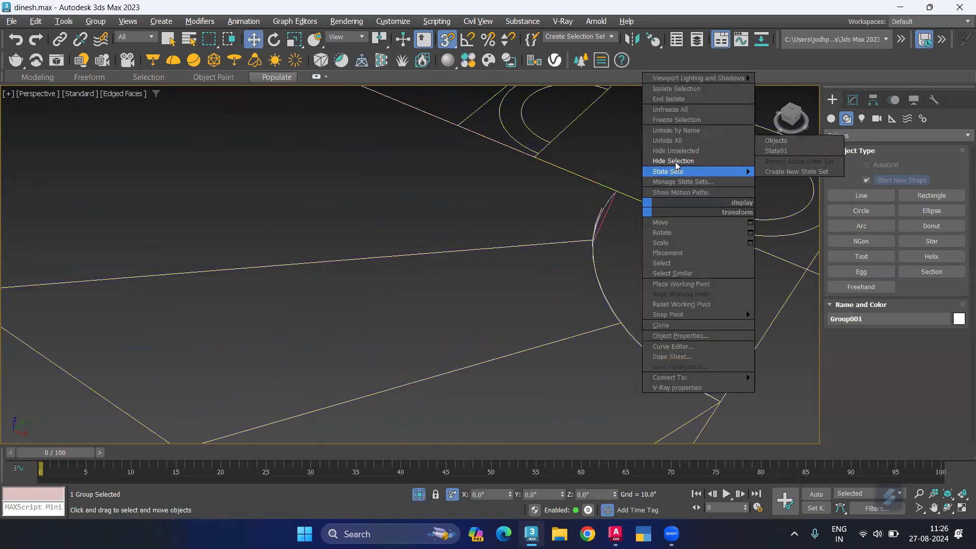
{"action": "left_click", "coordinate": [666, 160]}
{"action": "scroll", "coordinate": [624, 239], "scroll_direction": "down", "scroll_amount": 2}
{"action": "scroll", "coordinate": [622, 249], "scroll_direction": "down", "scroll_amount": 1}
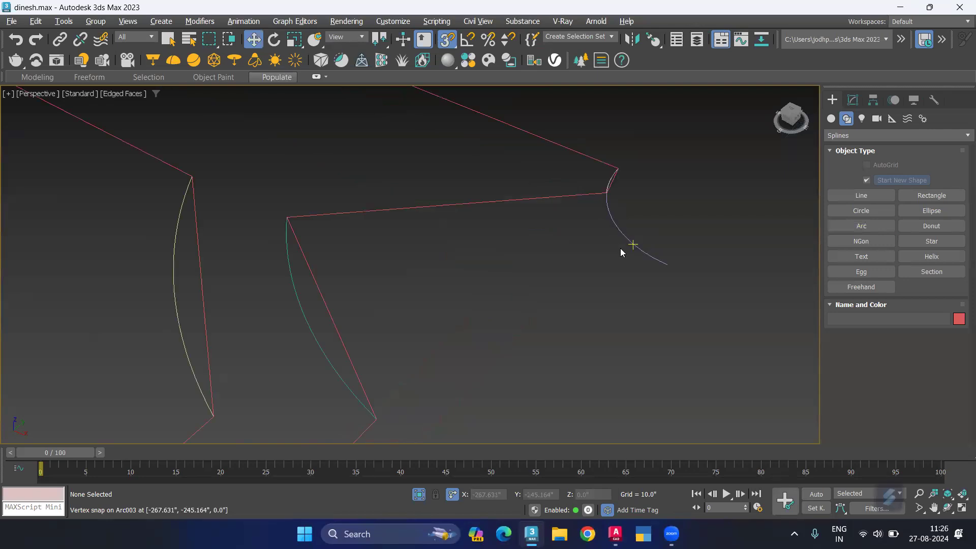
{"action": "left_click", "coordinate": [638, 247]}
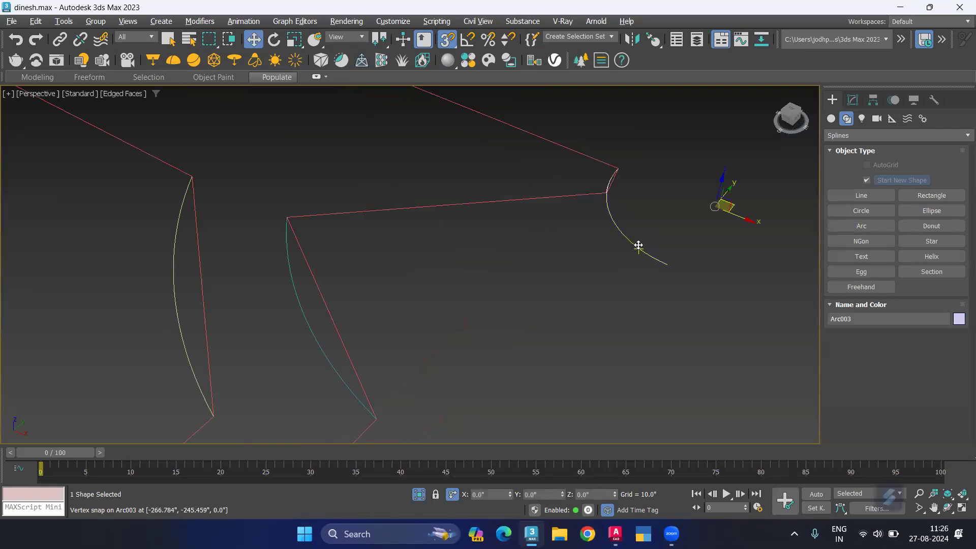
{"action": "left_click", "coordinate": [635, 223]}
{"action": "scroll", "coordinate": [608, 179], "scroll_direction": "up", "scroll_amount": 4}
{"action": "left_click", "coordinate": [613, 183]}
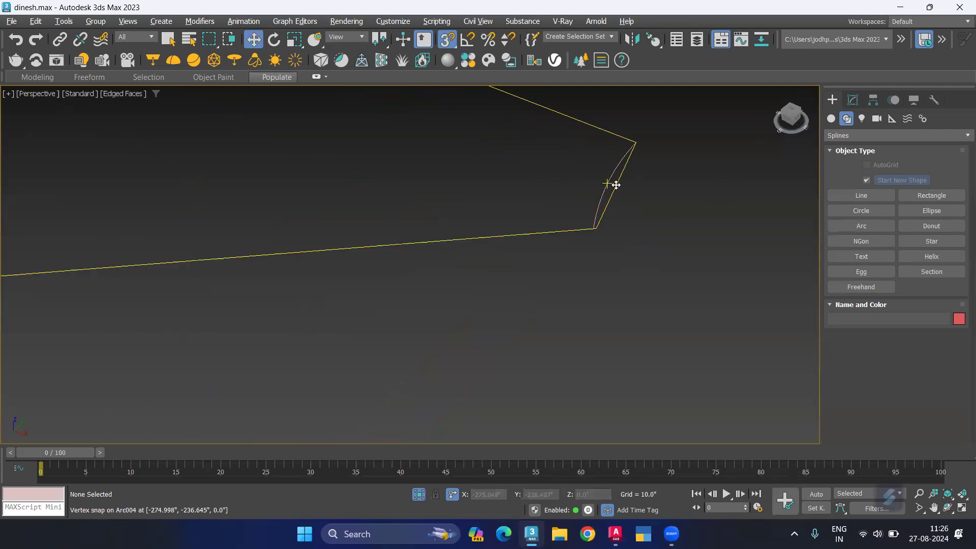
Step: Attach the curved line to Line007 and select its straight diagonal segment
{"action": "left_click", "coordinate": [852, 101]}
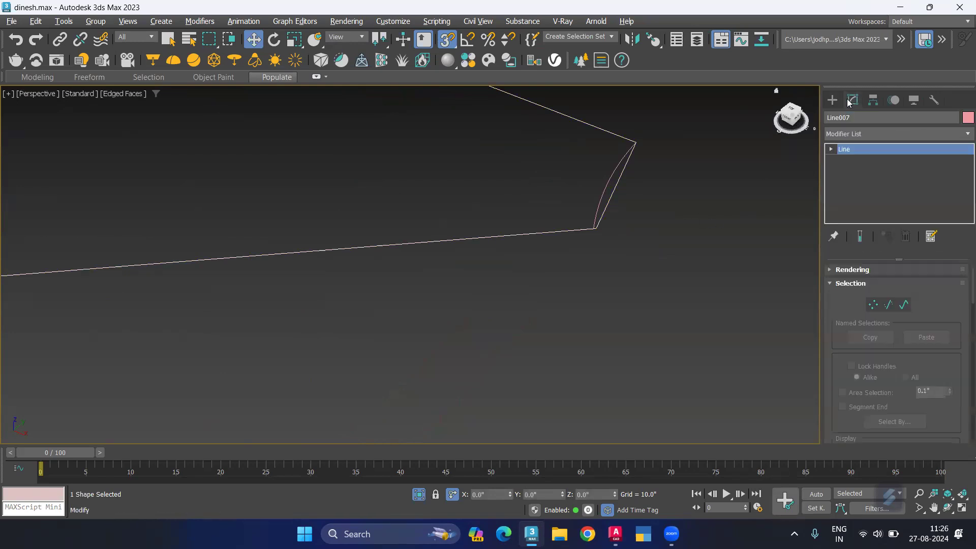
{"action": "scroll", "coordinate": [962, 330], "scroll_direction": "down", "scroll_amount": 3}
{"action": "scroll", "coordinate": [962, 331], "scroll_direction": "down", "scroll_amount": 3}
{"action": "scroll", "coordinate": [915, 346], "scroll_direction": "down", "scroll_amount": 2}
{"action": "left_click", "coordinate": [853, 362]}
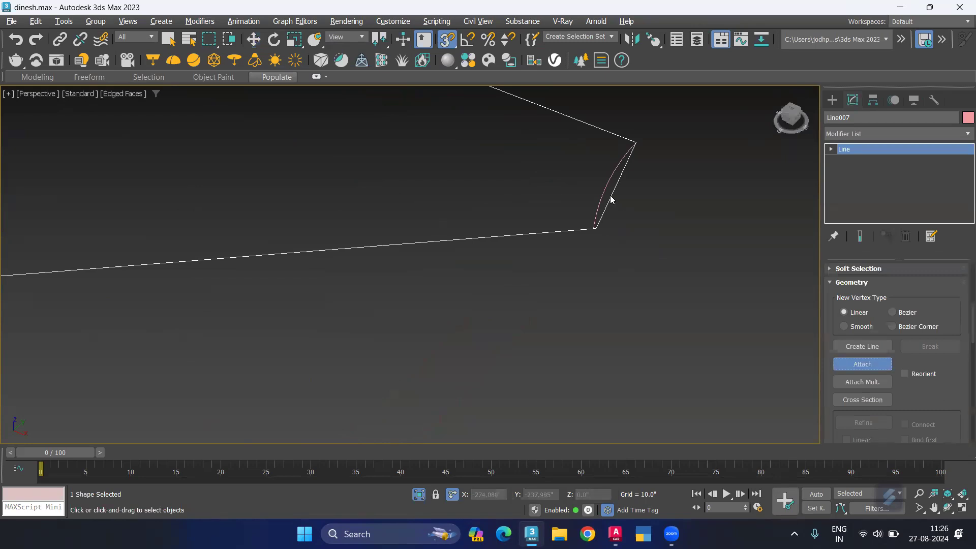
{"action": "scroll", "coordinate": [417, 220], "scroll_direction": "down", "scroll_amount": 3}
{"action": "scroll", "coordinate": [519, 244], "scroll_direction": "up", "scroll_amount": 5}
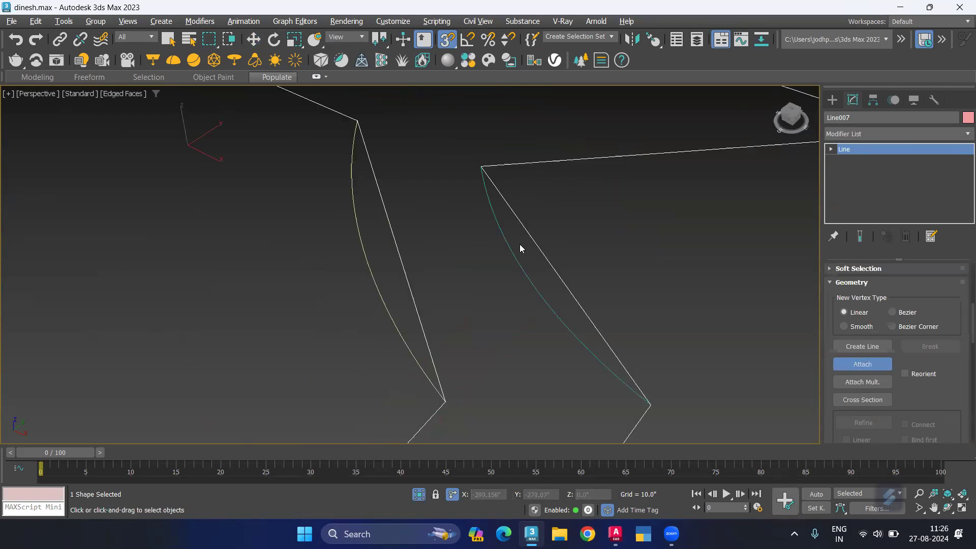
{"action": "left_click", "coordinate": [516, 256]}
{"action": "left_click", "coordinate": [883, 369]}
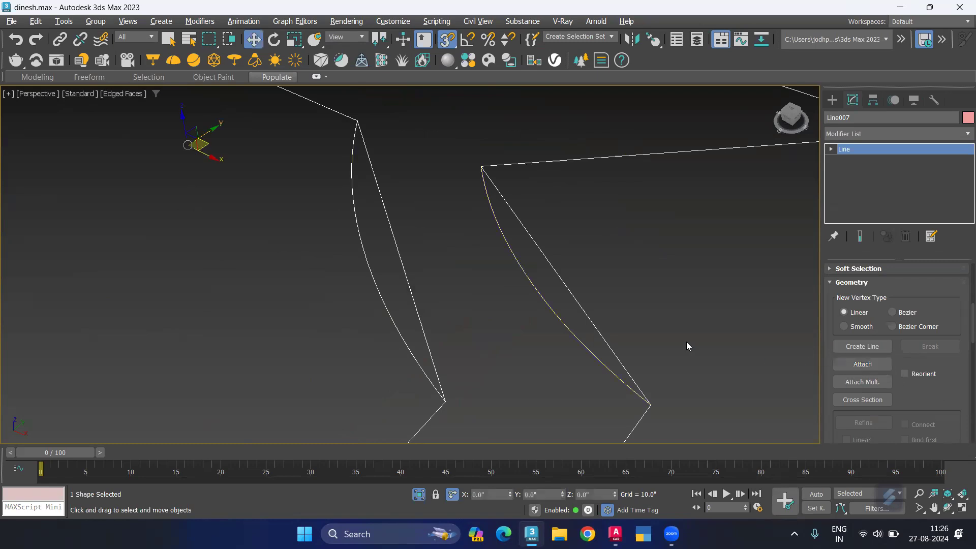
{"action": "key", "text": "2"}
{"action": "left_click", "coordinate": [565, 285]}
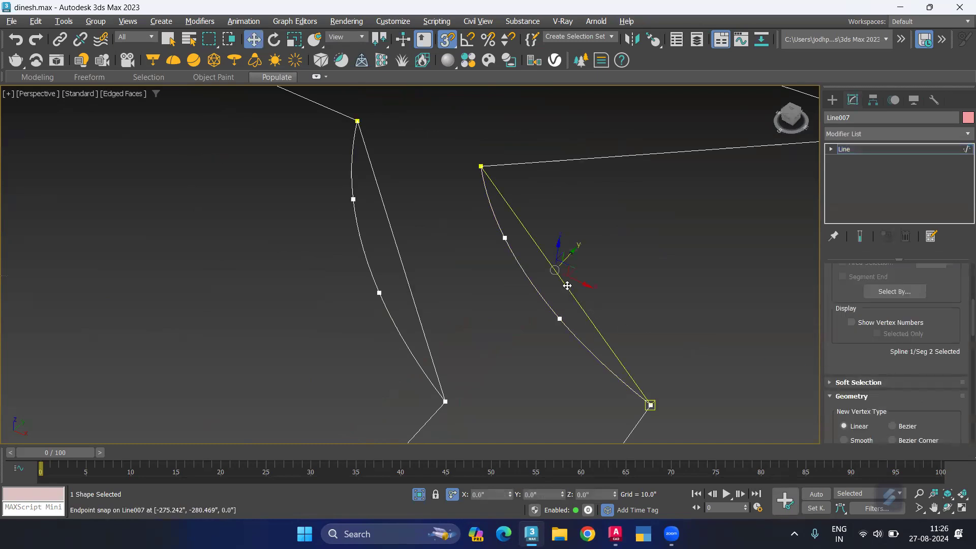
Step: Delete the diagonal corner vertex and its straight segments from Line007
{"action": "left_click", "coordinate": [418, 233]}
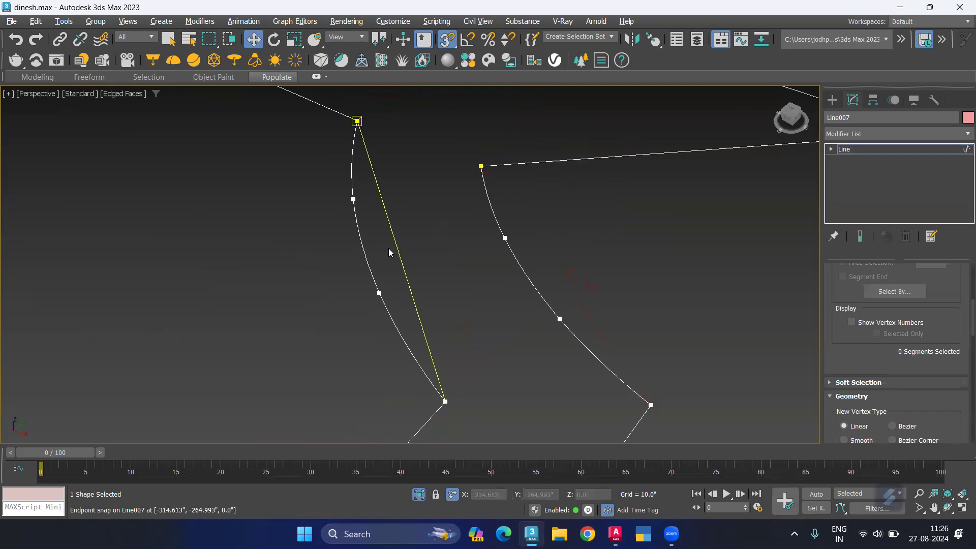
{"action": "scroll", "coordinate": [526, 237], "scroll_direction": "down", "scroll_amount": 5}
{"action": "scroll", "coordinate": [630, 213], "scroll_direction": "up", "scroll_amount": 5}
{"action": "scroll", "coordinate": [655, 264], "scroll_direction": "up", "scroll_amount": 5}
{"action": "scroll", "coordinate": [658, 264], "scroll_direction": "down", "scroll_amount": 5}
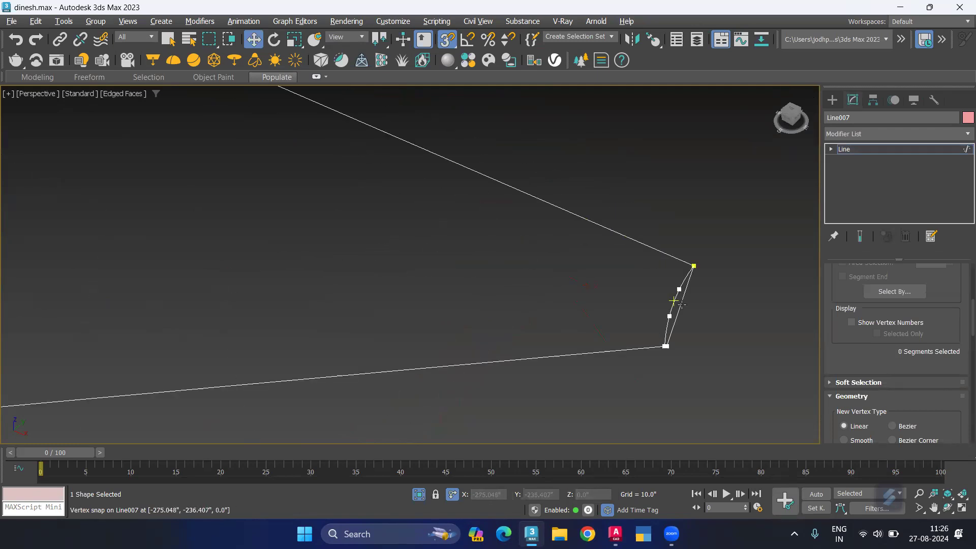
{"action": "scroll", "coordinate": [606, 263], "scroll_direction": "down", "scroll_amount": 3}
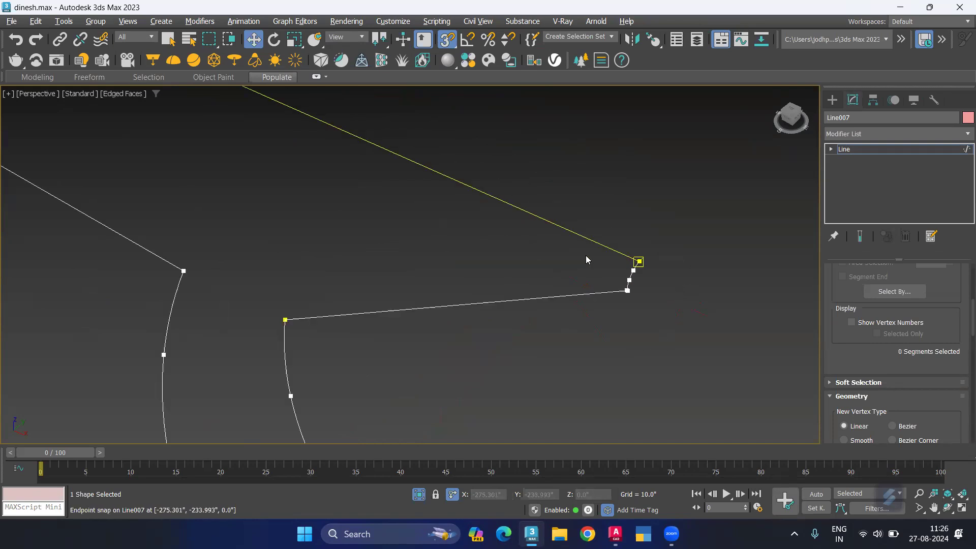
{"action": "key", "text": "1"}
{"action": "left_click_drag", "start_coordinate": [631, 269], "coordinate": [631, 268]}
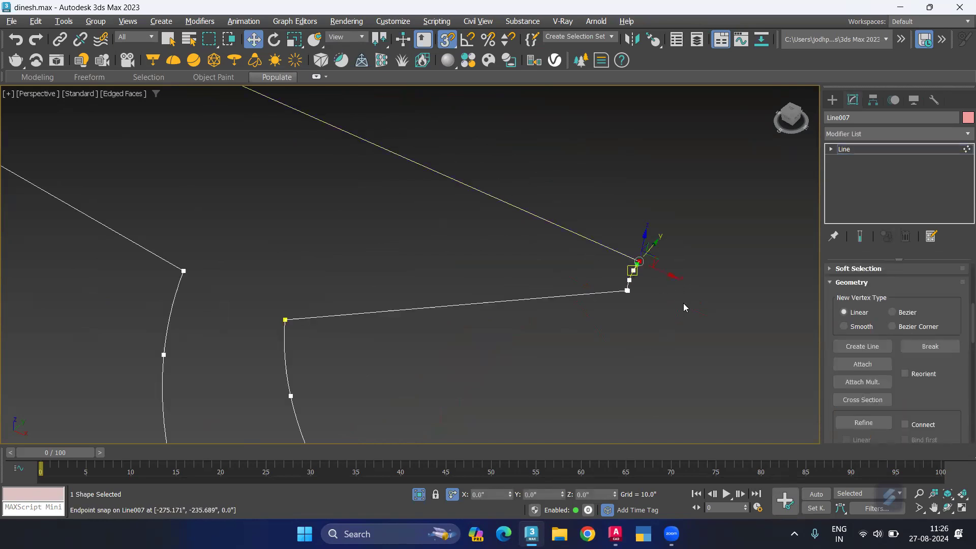
{"action": "scroll", "coordinate": [632, 254], "scroll_direction": "up", "scroll_amount": 5}
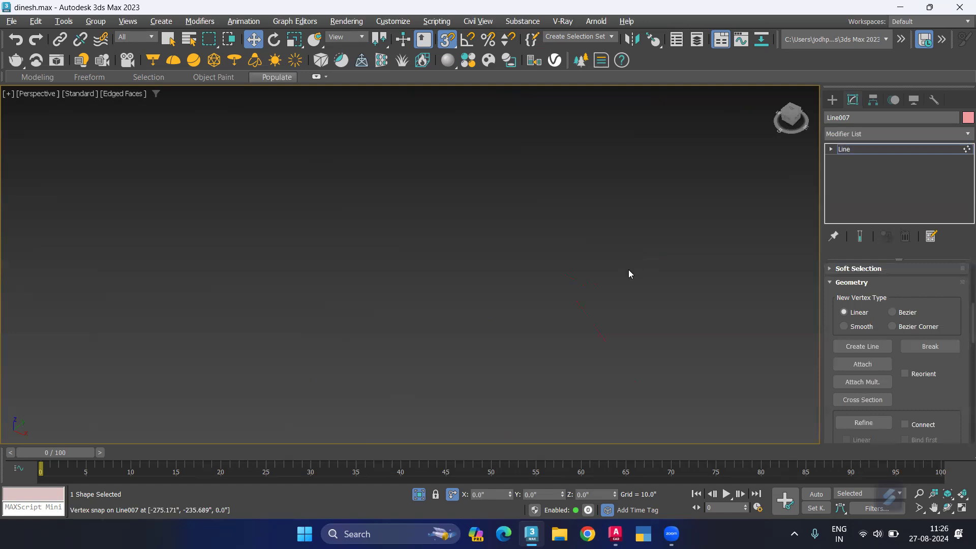
{"action": "scroll", "coordinate": [622, 270], "scroll_direction": "down", "scroll_amount": 5}
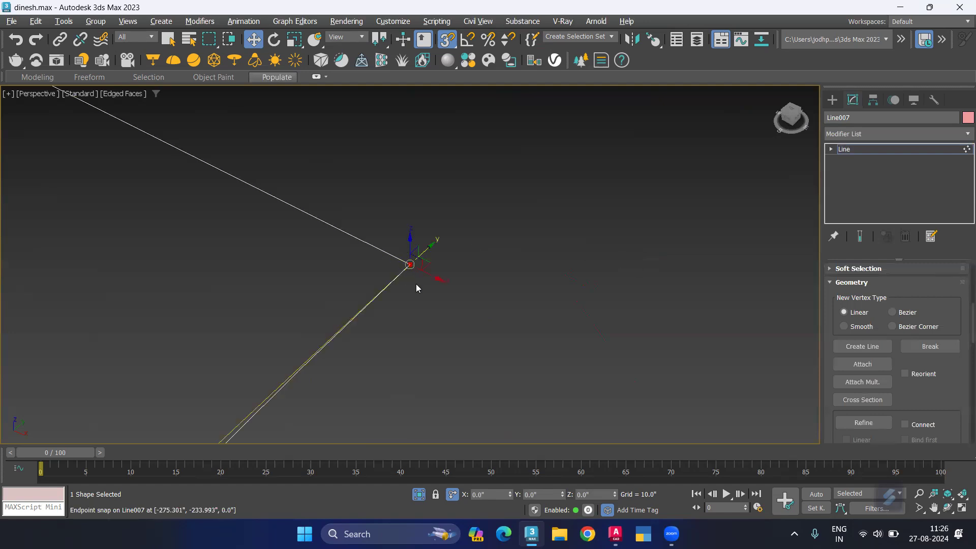
{"action": "key", "text": "Delete"}
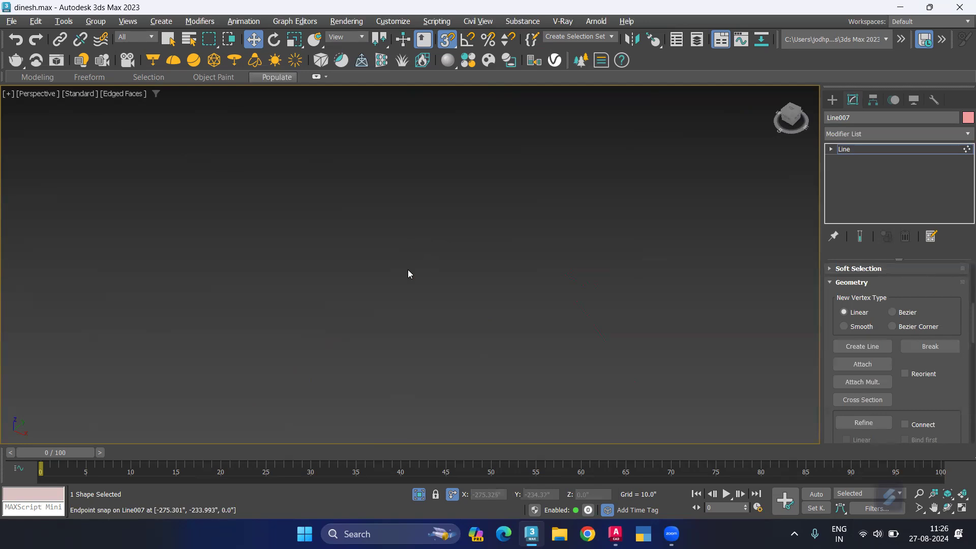
Step: Weld the first pair of overlapping corner vertices
{"action": "key", "text": "1"}
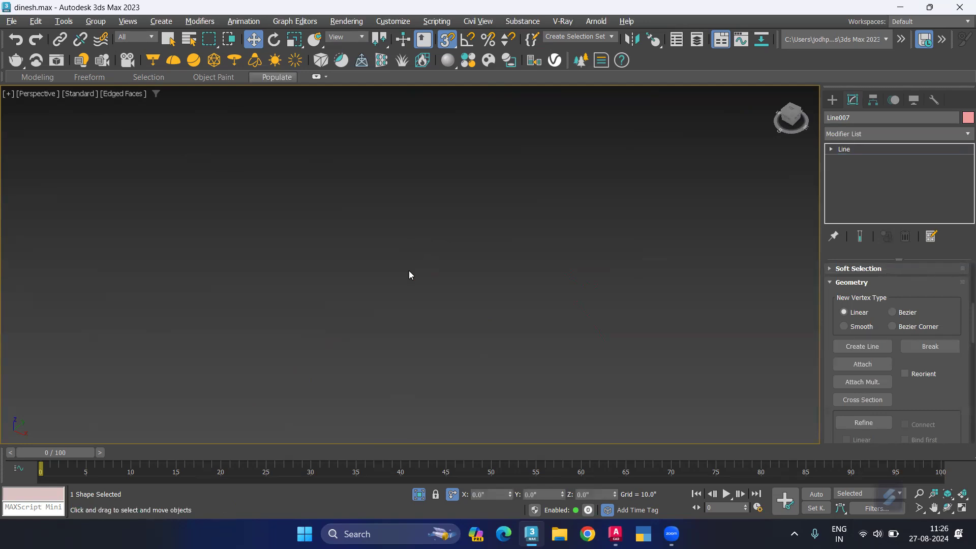
{"action": "key", "text": "shift+s"}
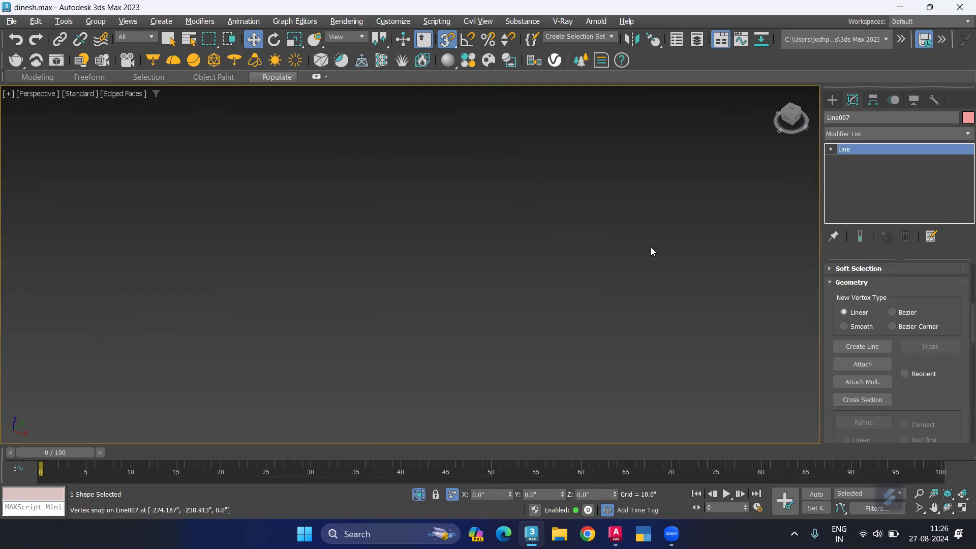
{"action": "key", "text": "shift+s"}
{"action": "scroll", "coordinate": [662, 234], "scroll_direction": "up", "scroll_amount": 2}
{"action": "scroll", "coordinate": [650, 245], "scroll_direction": "up", "scroll_amount": 2}
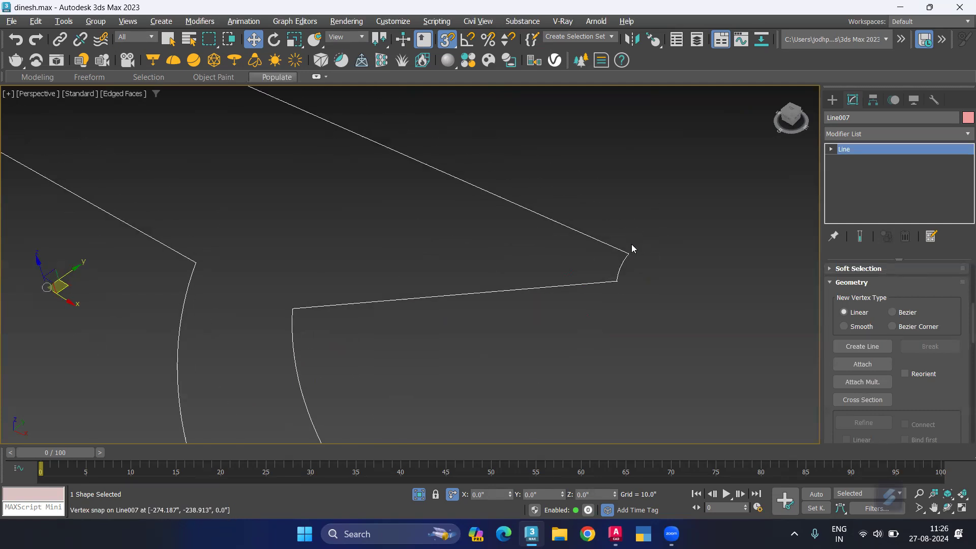
{"action": "key", "text": "1"}
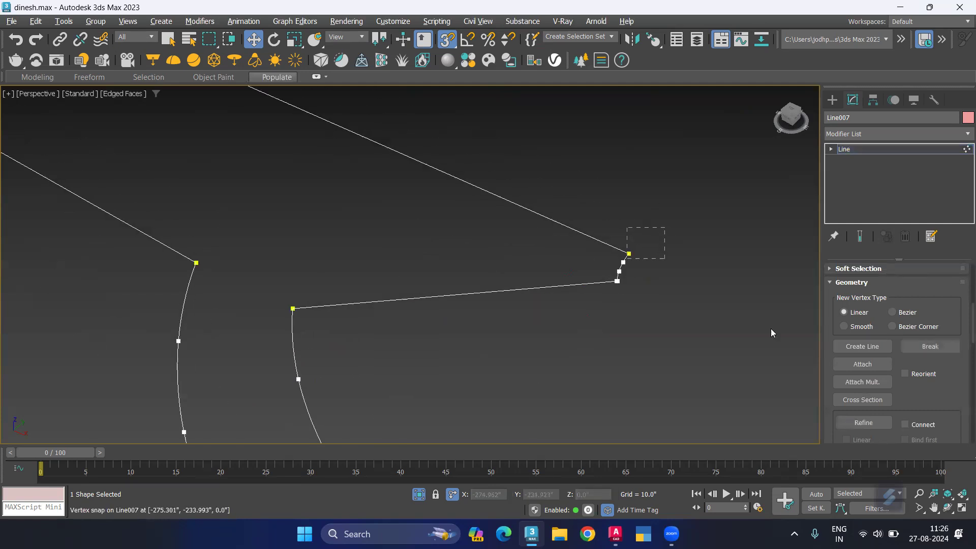
{"action": "scroll", "coordinate": [955, 376], "scroll_direction": "down", "scroll_amount": 2}
{"action": "scroll", "coordinate": [956, 376], "scroll_direction": "down", "scroll_amount": 3}
{"action": "scroll", "coordinate": [950, 371], "scroll_direction": "down", "scroll_amount": 3}
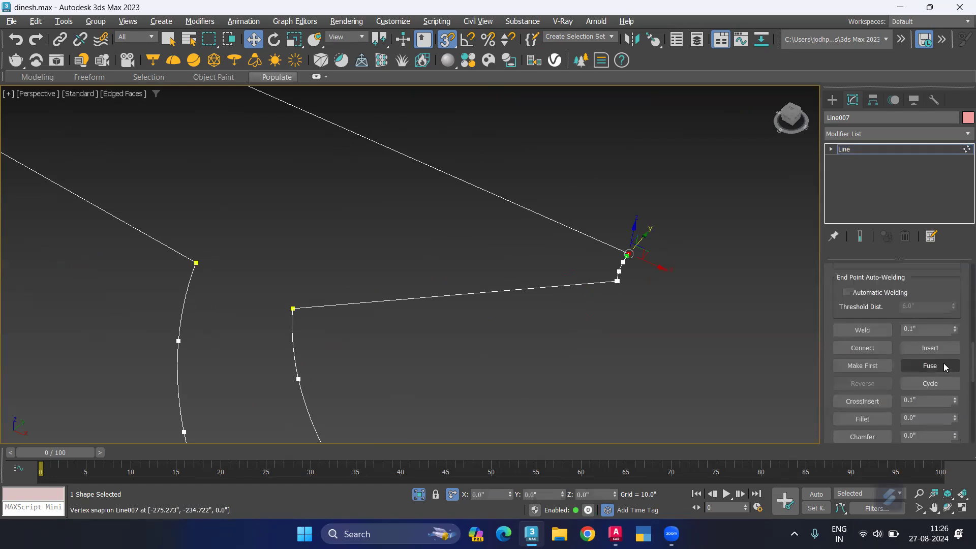
{"action": "left_click", "coordinate": [879, 335]}
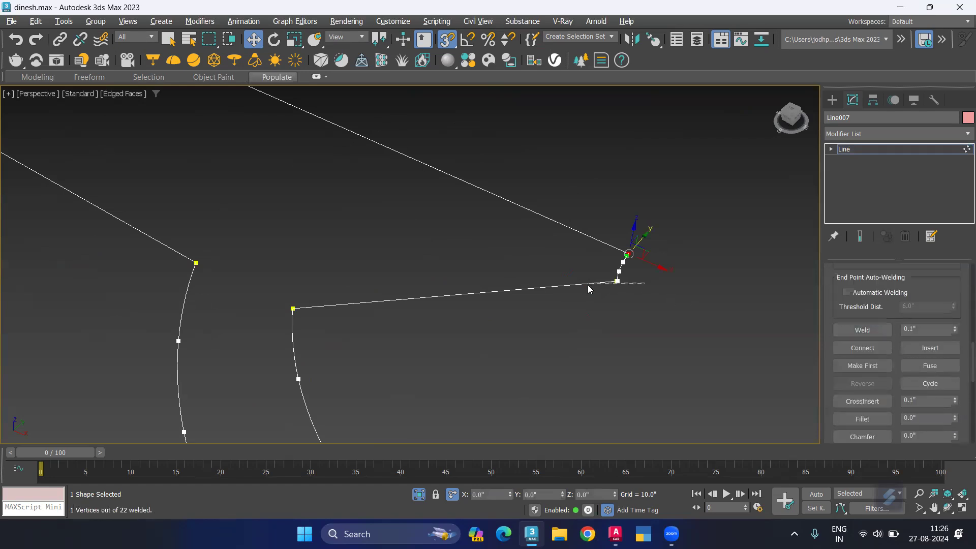
Step: Weld the coincident endpoints at the left corner and the lower curve end
{"action": "left_click", "coordinate": [616, 281]}
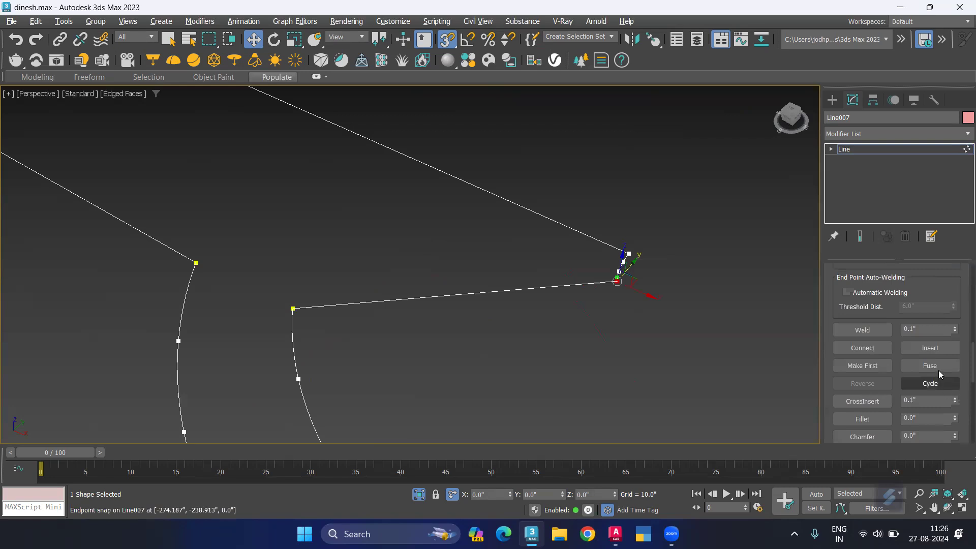
{"action": "left_click_drag", "start_coordinate": [393, 228], "coordinate": [253, 325]}
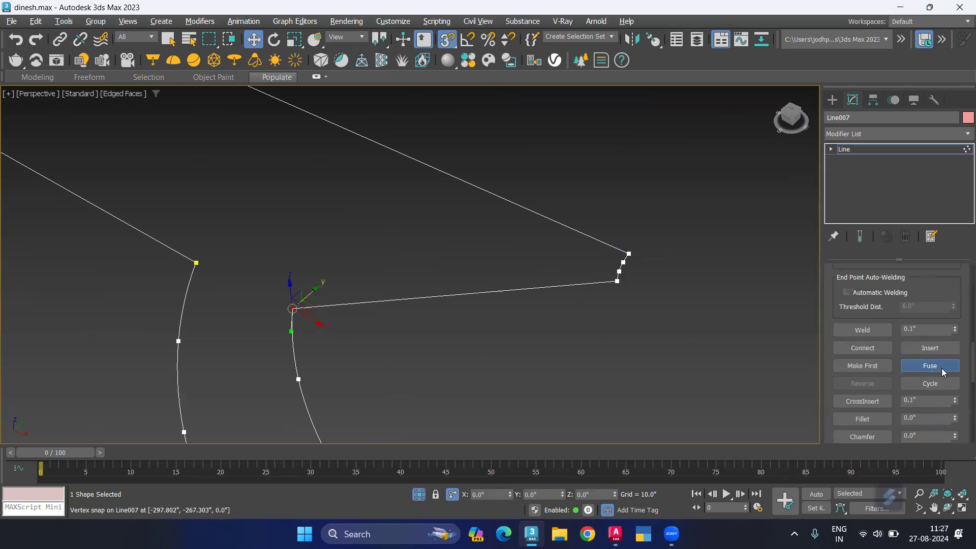
{"action": "left_click_drag", "start_coordinate": [270, 153], "coordinate": [133, 277]}
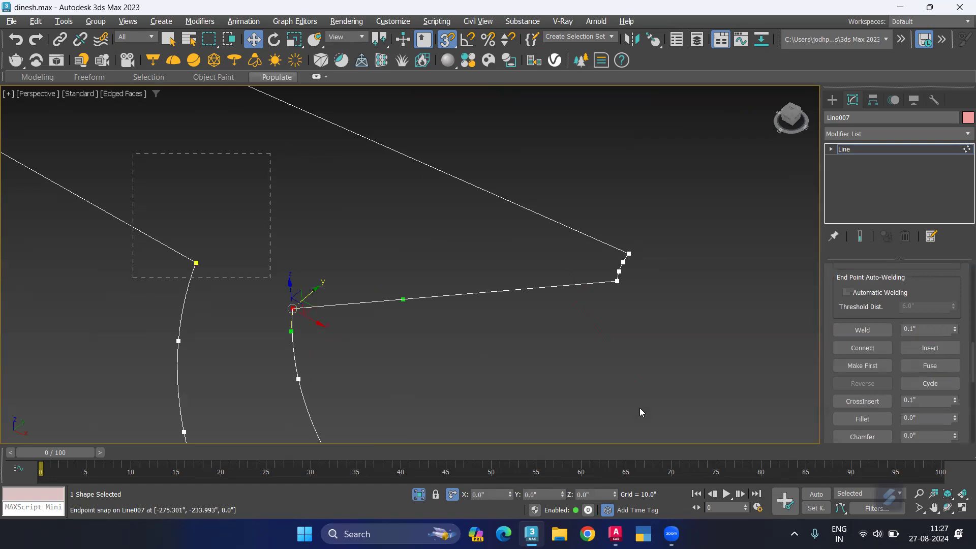
{"action": "left_click", "coordinate": [848, 327]}
{"action": "scroll", "coordinate": [584, 341], "scroll_direction": "down", "scroll_amount": 3}
{"action": "left_click_drag", "start_coordinate": [510, 362], "coordinate": [495, 381]}
{"action": "left_click", "coordinate": [853, 331]}
{"action": "left_click_drag", "start_coordinate": [624, 334], "coordinate": [540, 384]}
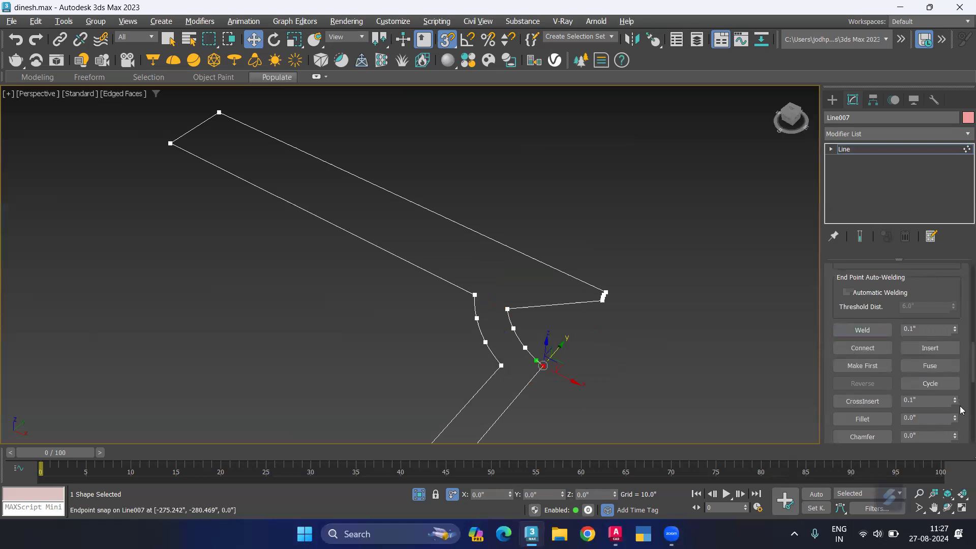
{"action": "left_click", "coordinate": [865, 330]}
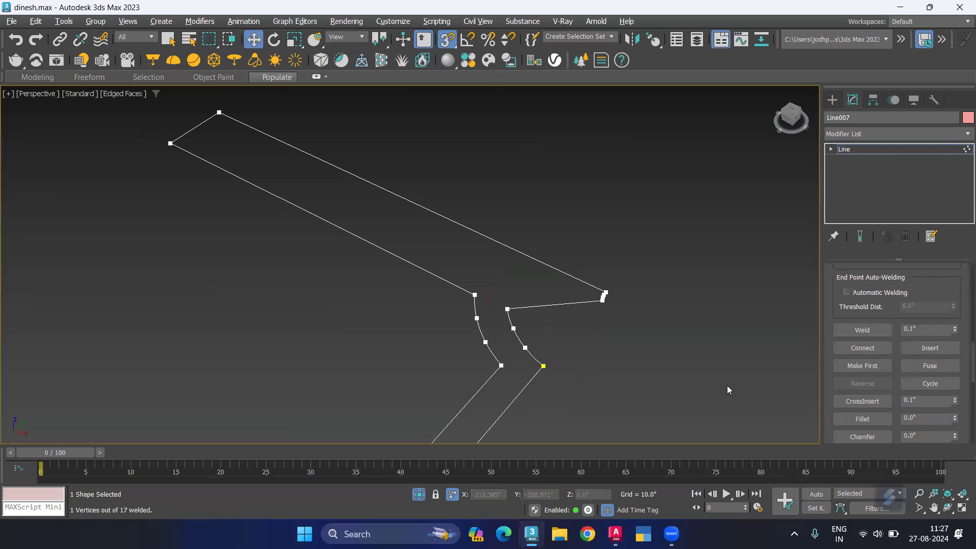
{"action": "left_click", "coordinate": [858, 135]}
Step: Apply an Extrude modifier to Line007 to make a solid curved-corner block
{"action": "key", "text": "e"}
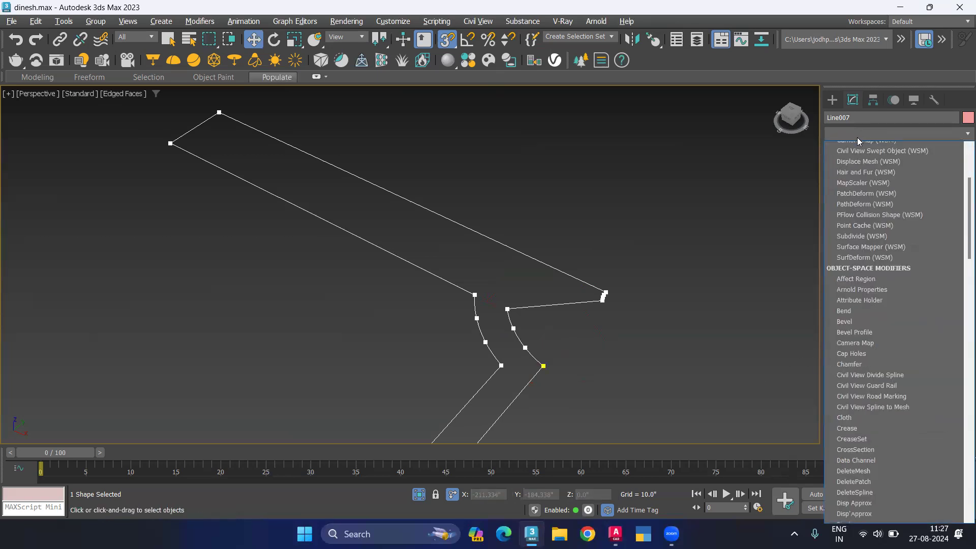
{"action": "key", "text": "x"}
{"action": "key", "text": "Return"}
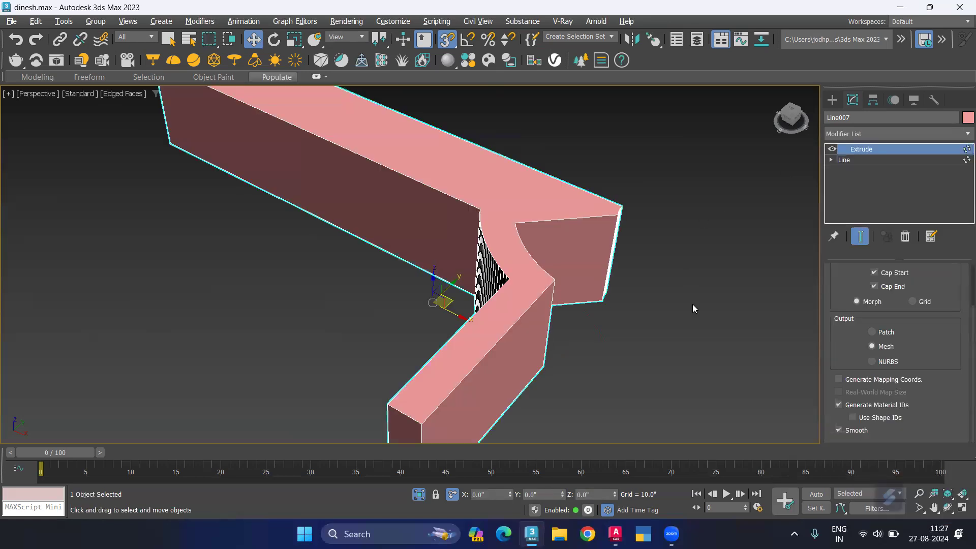
Step: Unhide all hidden objects and orbit and zoom into the entrance corner
{"action": "left_click", "coordinate": [690, 308]}
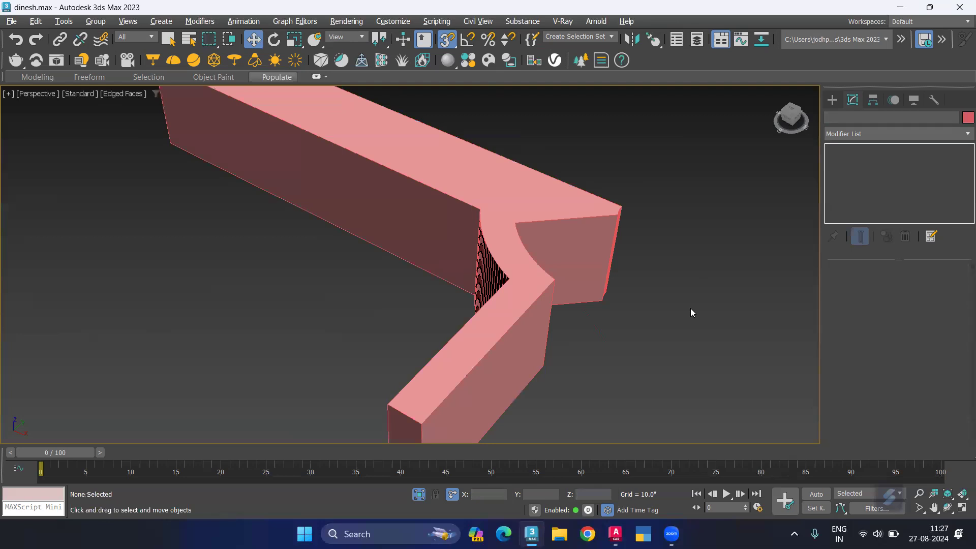
{"action": "right_click", "coordinate": [690, 308]}
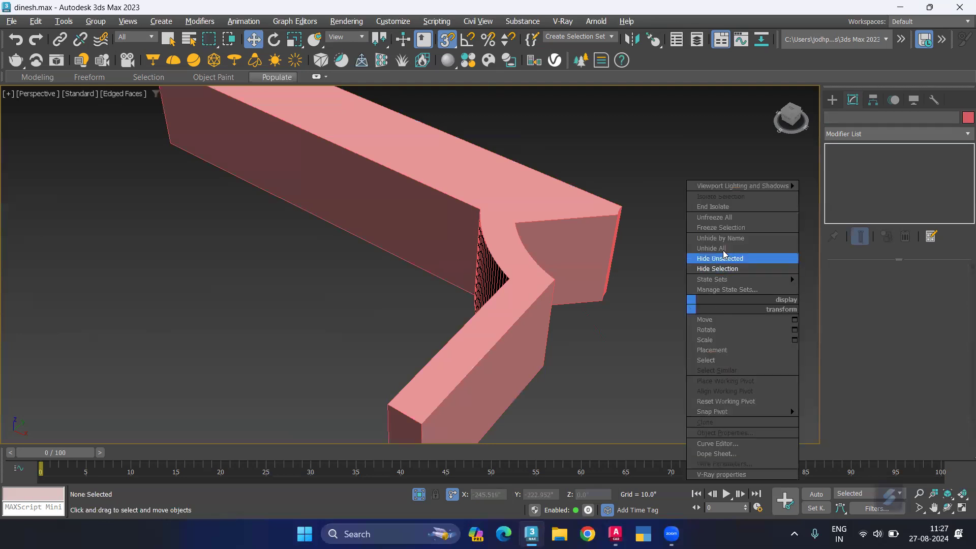
{"action": "left_click", "coordinate": [724, 256]}
{"action": "mouse_move", "coordinate": [479, 305]}
{"action": "middle_mouse_down", "text": "alt"}
{"action": "mouse_move", "coordinate": [432, 273]}
{"action": "mouse_move", "coordinate": [474, 276]}
{"action": "mouse_move", "coordinate": [441, 284]}
{"action": "mouse_move", "coordinate": [446, 338]}
{"action": "mouse_move", "coordinate": [497, 364]}
{"action": "mouse_move", "coordinate": [474, 337]}
{"action": "mouse_move", "coordinate": [582, 257]}
{"action": "middle_mouse_up", "text": "alt"}
{"action": "scroll", "coordinate": [446, 338], "scroll_direction": "up", "scroll_amount": 1}
{"action": "scroll", "coordinate": [436, 342], "scroll_direction": "up", "scroll_amount": 1}
{"action": "scroll", "coordinate": [458, 355], "scroll_direction": "up", "scroll_amount": 2}
{"action": "scroll", "coordinate": [479, 333], "scroll_direction": "up", "scroll_amount": 1}
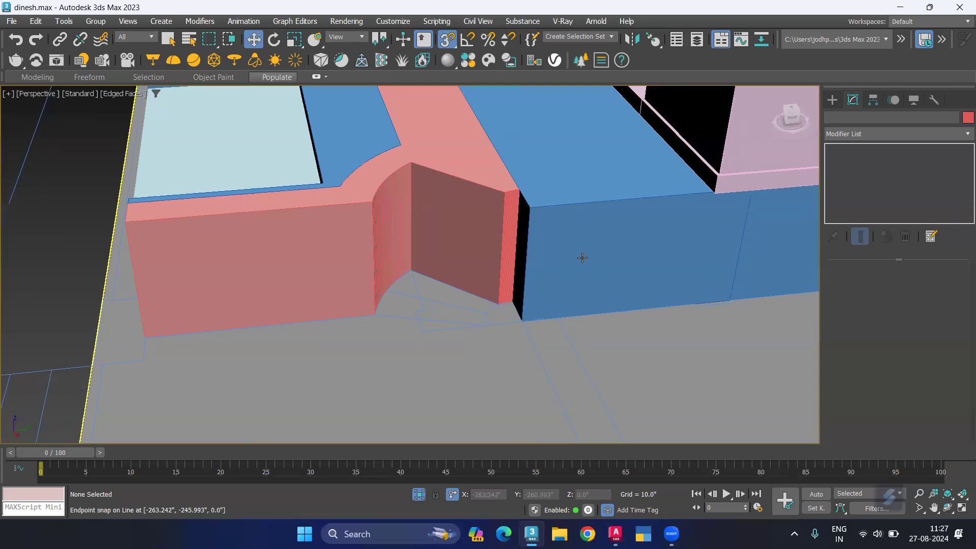
Step: Commit new extrusion heights on the blue block Line005 and the pink entrance block Line007
{"action": "left_click", "coordinate": [558, 188]}
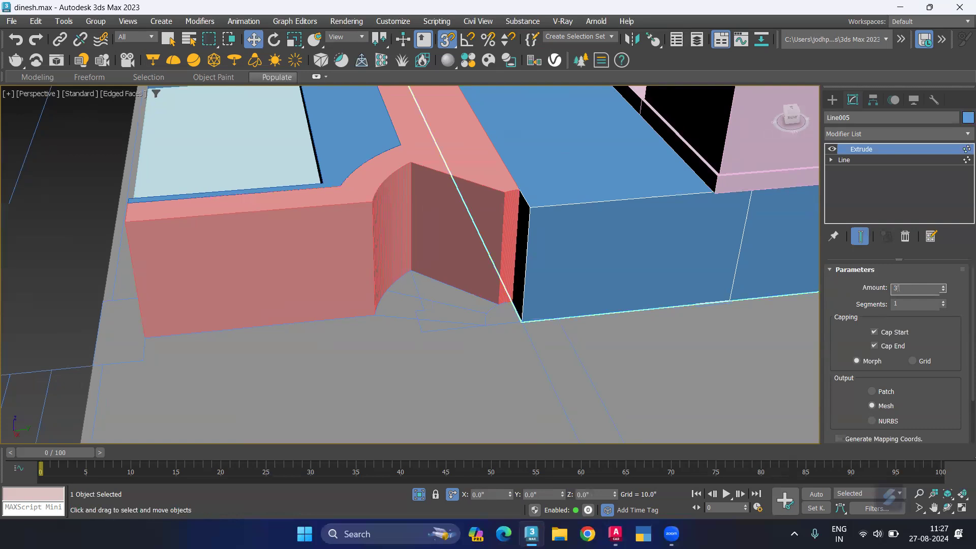
{"action": "key", "text": "Return"}
{"action": "left_click", "coordinate": [473, 167]}
{"action": "double_click", "coordinate": [921, 287]}
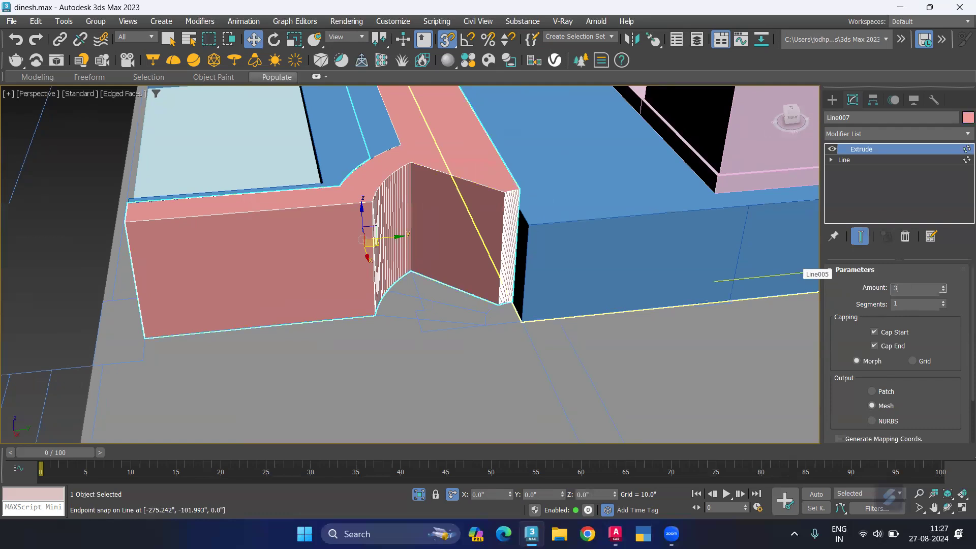
{"action": "key", "text": "Return"}
Step: Lower the light-blue slab Line006's extrusion amount from 42 to 30 inches
{"action": "left_click", "coordinate": [329, 139]}
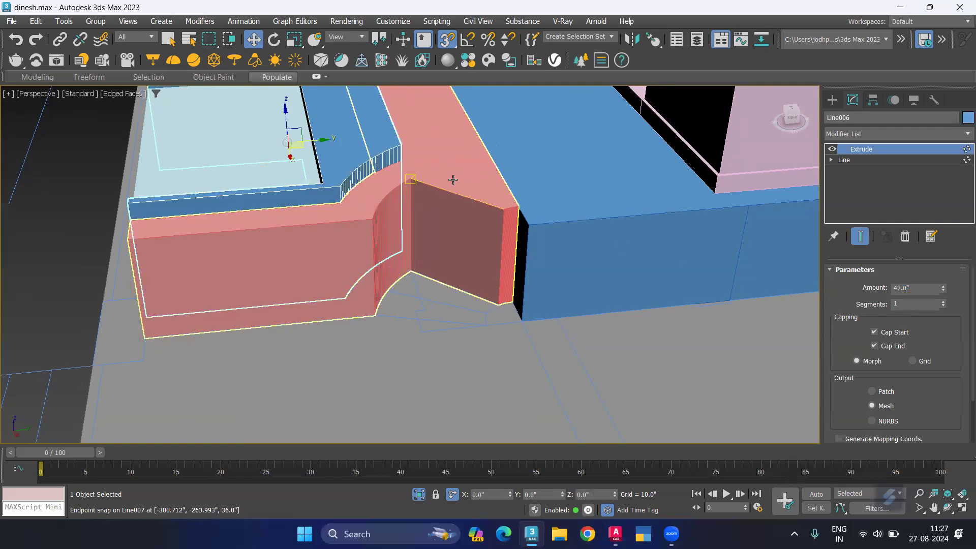
{"action": "scroll", "coordinate": [912, 285], "scroll_direction": "down", "scroll_amount": 1}
{"action": "double_click", "coordinate": [912, 285]}
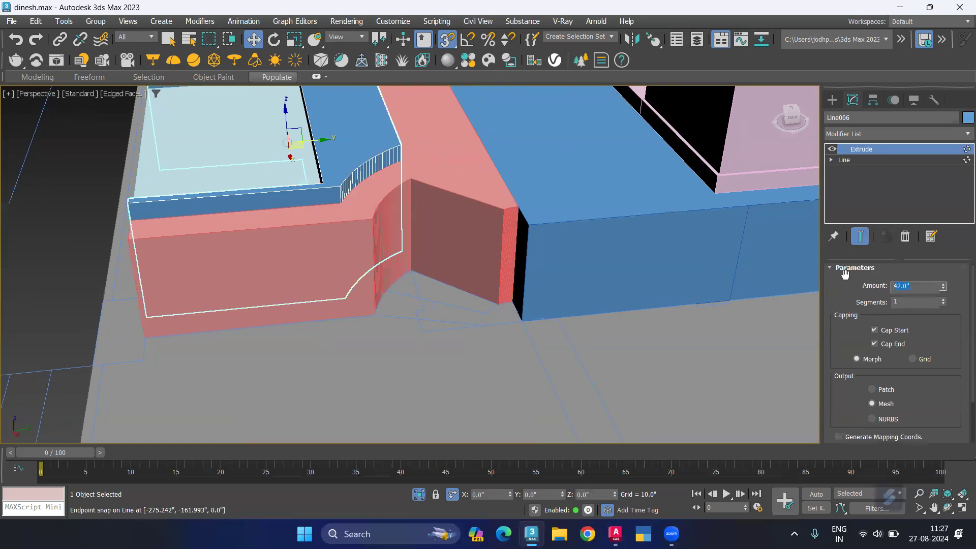
{"action": "type", "text": "2"}
{"action": "key", "text": "Return"}
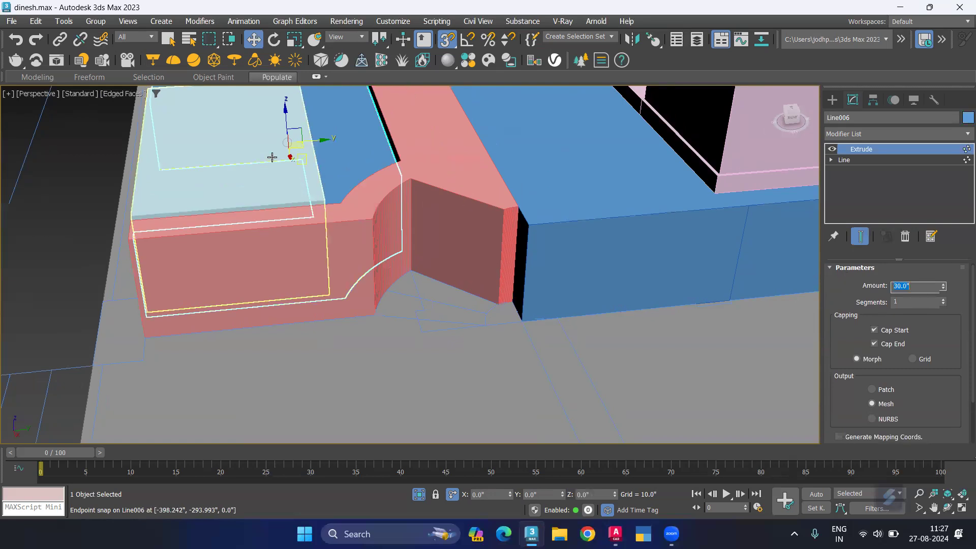
{"action": "left_click", "coordinate": [271, 158]}
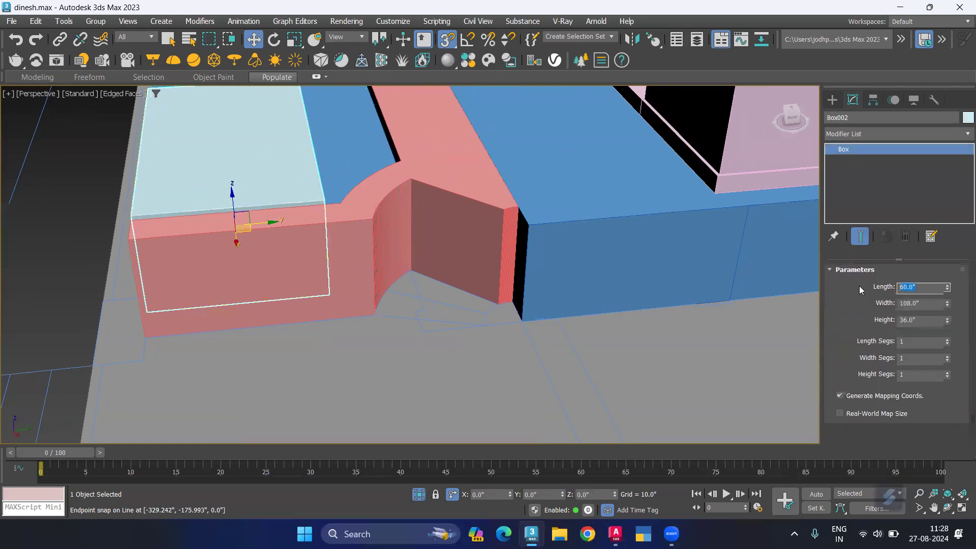
Step: Undo recent edits to restore the pink wall's 42-inch extrusion
{"action": "double_click", "coordinate": [923, 320]}
{"action": "mouse_move", "coordinate": [564, 259]}
{"action": "middle_mouse_down"}
{"action": "mouse_move", "coordinate": [637, 288]}
{"action": "mouse_move", "coordinate": [773, 370]}
{"action": "mouse_move", "coordinate": [955, 327]}
{"action": "middle_mouse_up"}
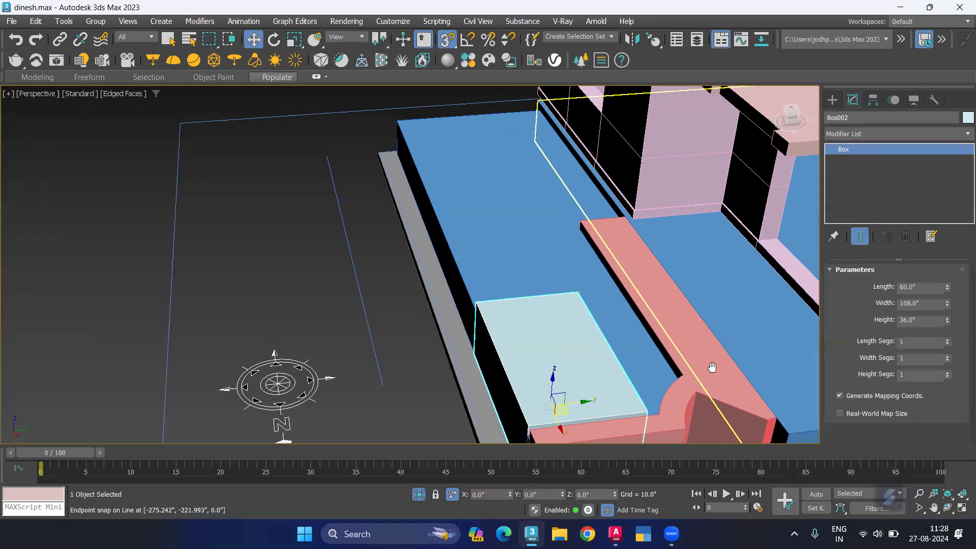
{"action": "key", "text": "ctrl+z"}
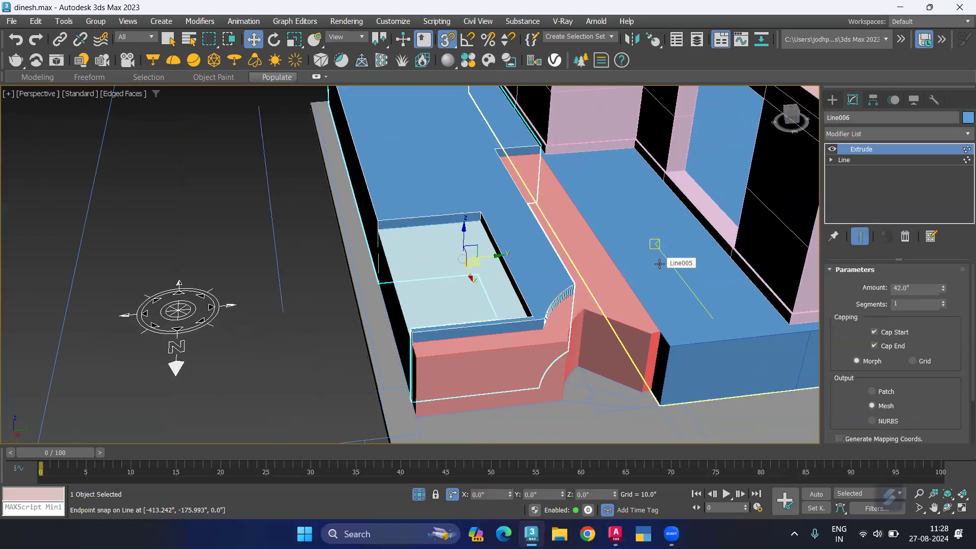
{"action": "key", "text": "ctrl+z"}
{"action": "key", "text": "ctrl+z"}
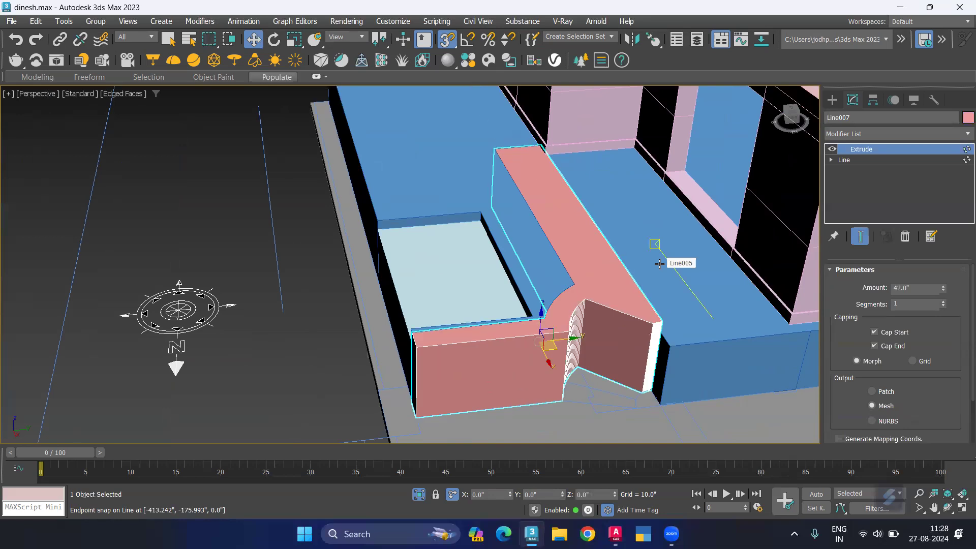
{"action": "key", "text": "ctrl+z"}
{"action": "key", "text": "ctrl+z"}
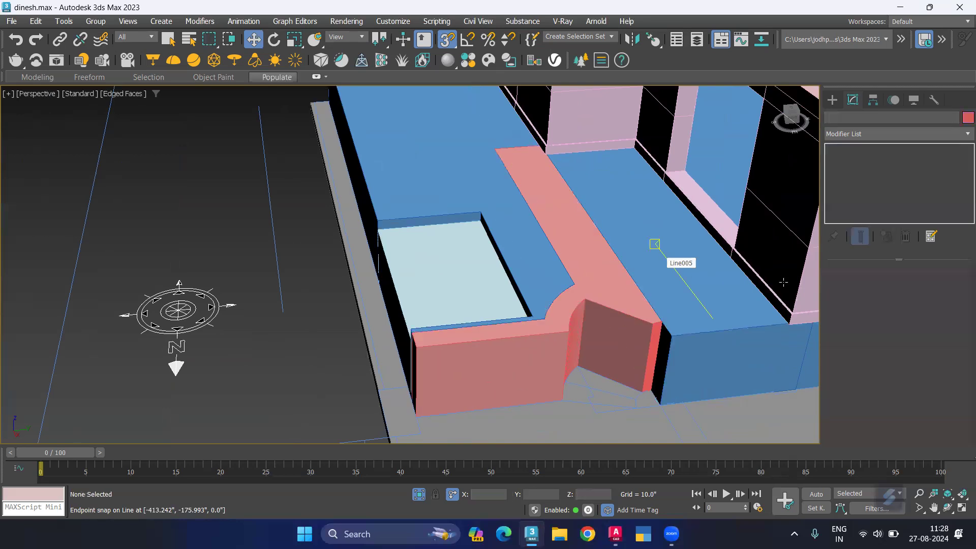
{"action": "key", "text": "ctrl+y"}
Step: Re-enter the pink wall's extrusion and set the shape around the entrance box to 30 inches
{"action": "middle_click_drag", "start_coordinate": [690, 319], "coordinate": [662, 314]}
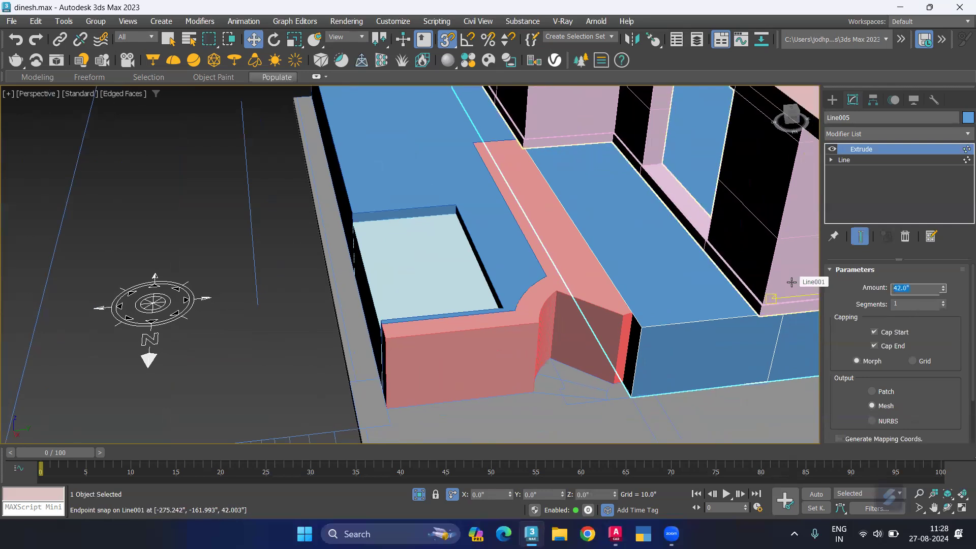
{"action": "left_click", "coordinate": [573, 251]}
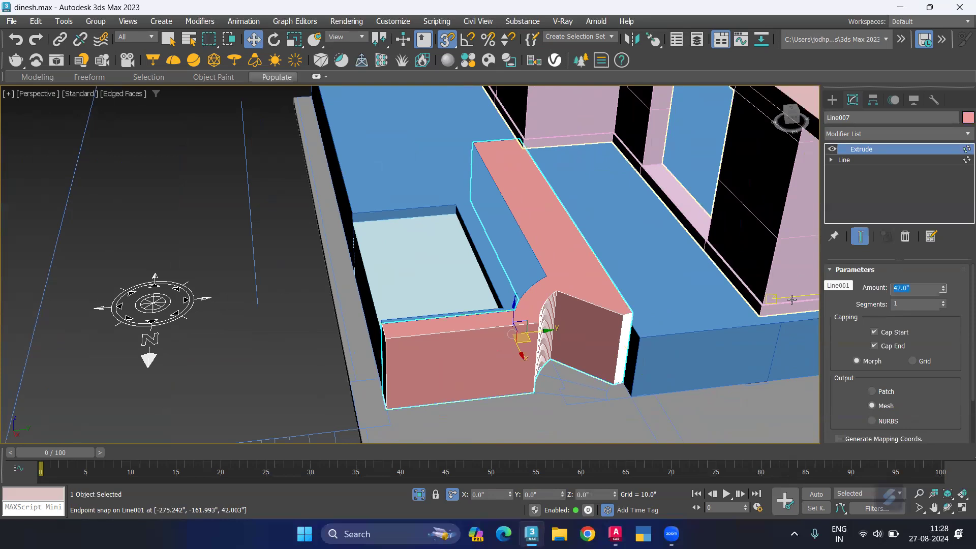
{"action": "type", "text": "3"}
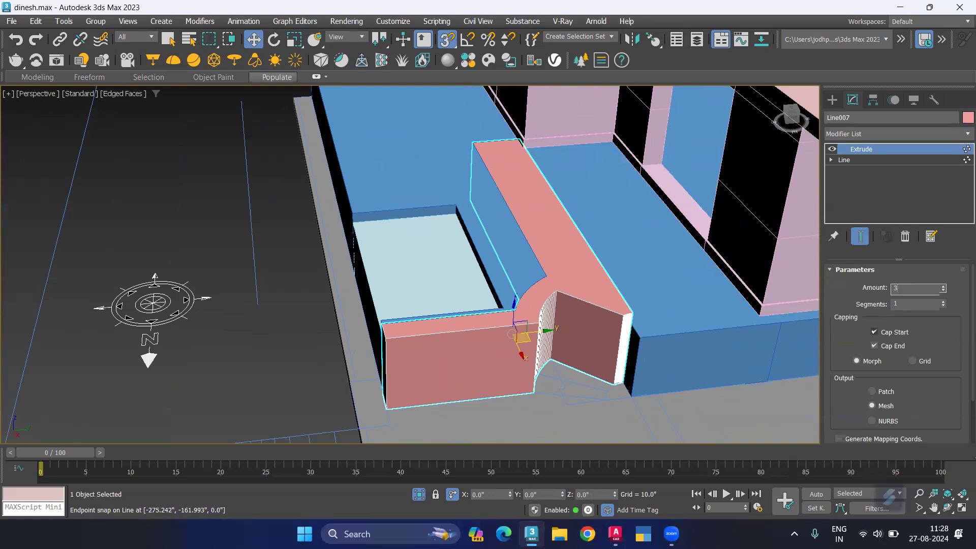
{"action": "key", "text": "Return"}
{"action": "left_click", "coordinate": [519, 271]}
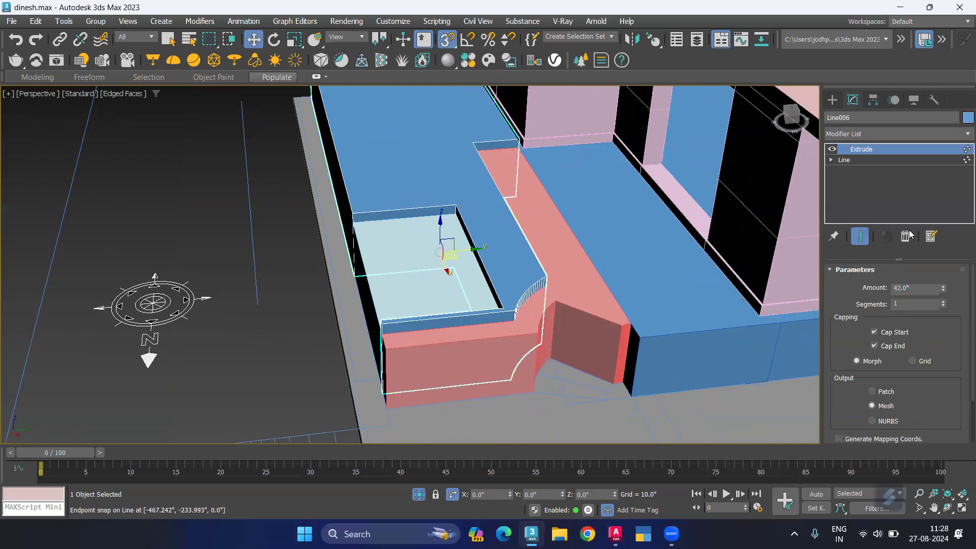
{"action": "double_click", "coordinate": [924, 288]}
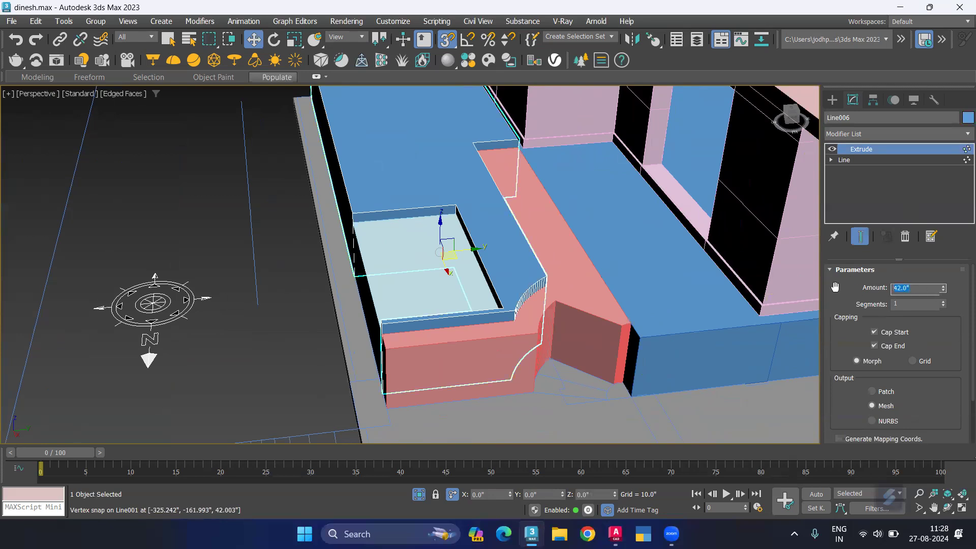
{"action": "type", "text": "2"}
{"action": "type", "text": "0"}
{"action": "key", "text": "Return"}
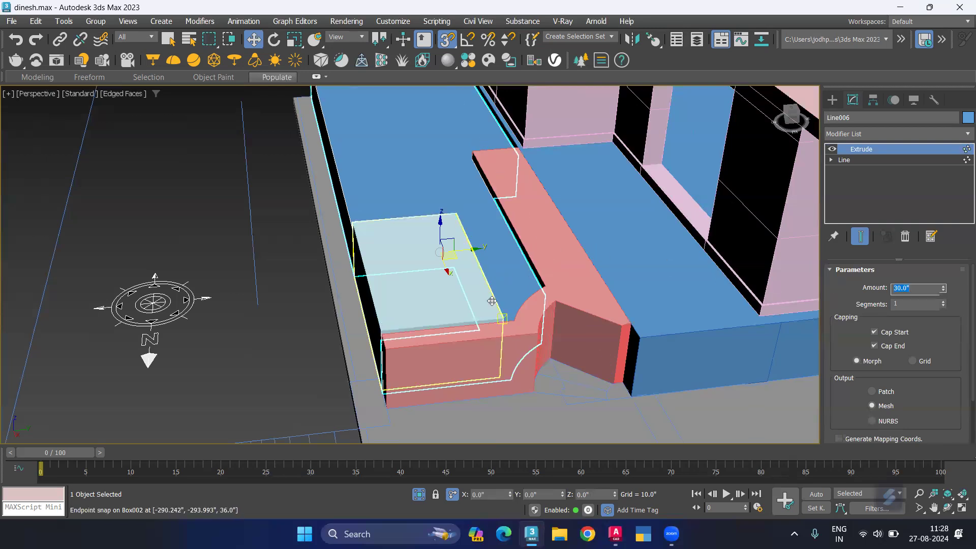
Step: Cut the light-blue entrance box Box002 from 36 to 24 inches high
{"action": "left_click", "coordinate": [492, 301]}
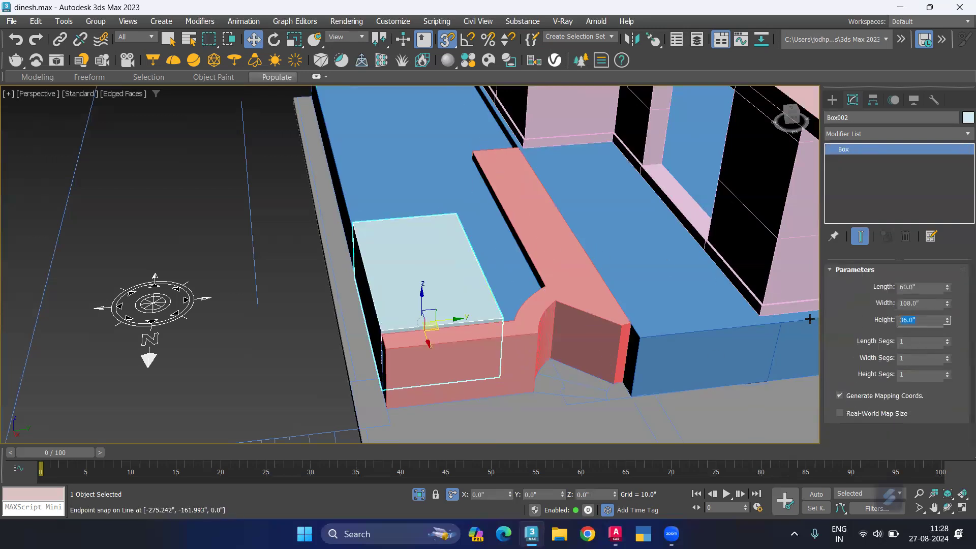
{"action": "type", "text": "4"}
{"action": "key", "text": "Return"}
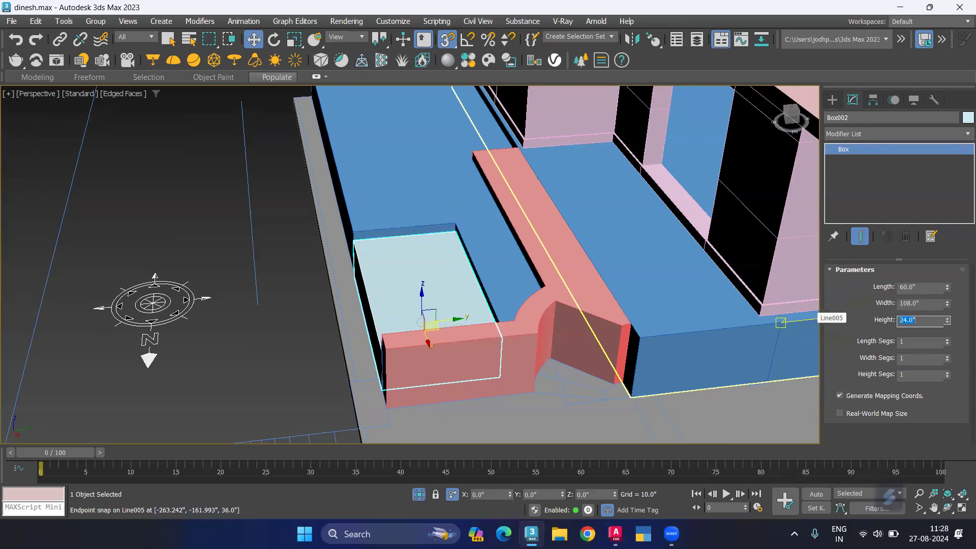
{"action": "mouse_move", "coordinate": [584, 405]}
{"action": "middle_mouse_down"}
{"action": "mouse_move", "coordinate": [686, 372]}
{"action": "mouse_move", "coordinate": [634, 381]}
{"action": "middle_mouse_up"}
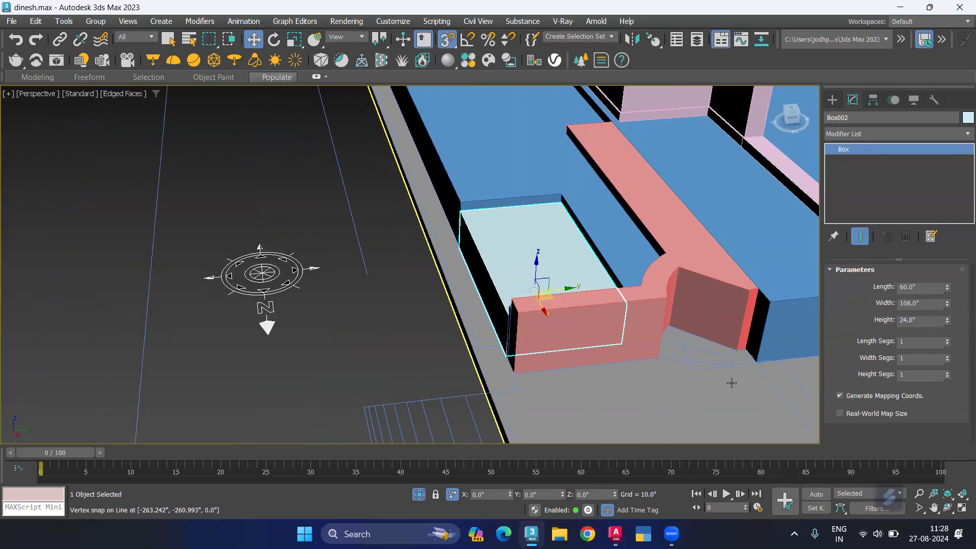
{"action": "left_click", "coordinate": [634, 381]}
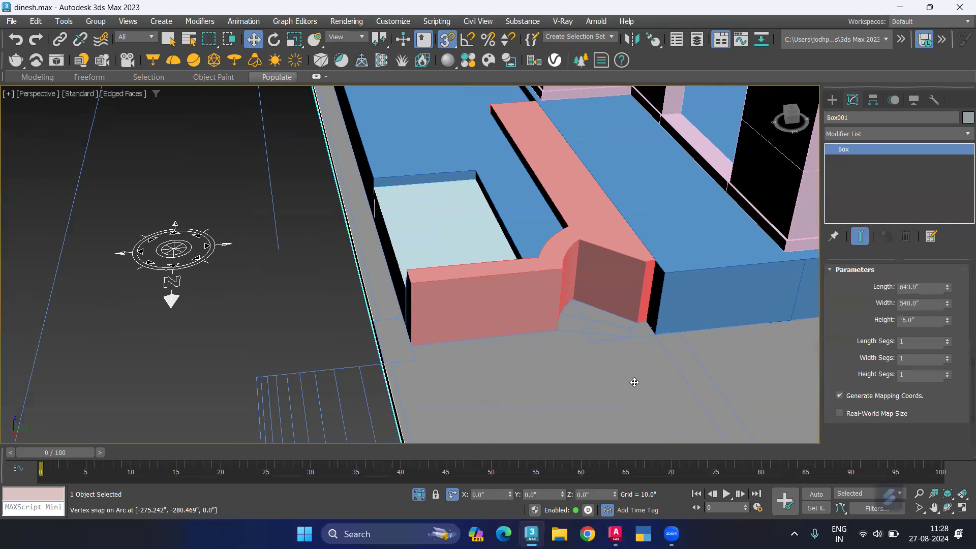
{"action": "left_click", "coordinate": [694, 287]}
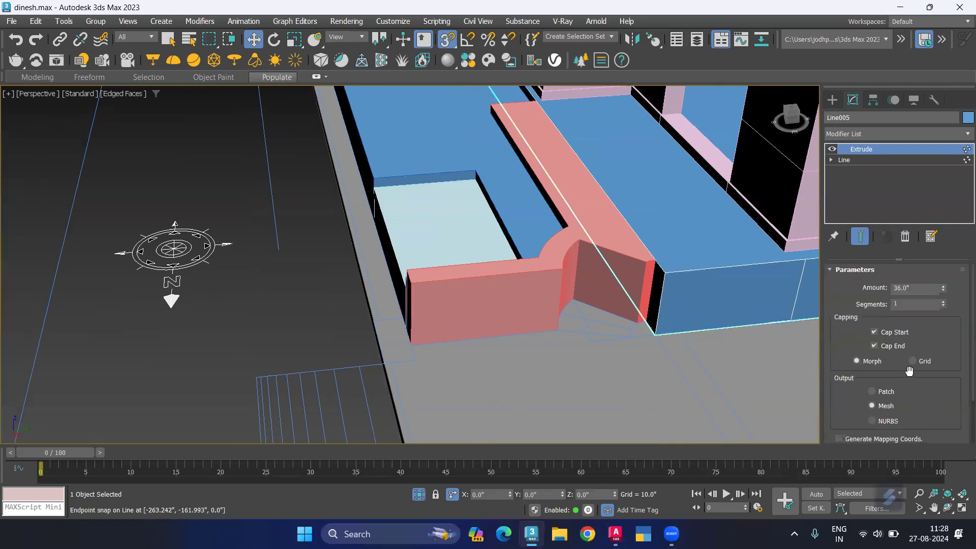
Step: Collapse the blue wall Line005's Extrude stack and convert it to an Editable Poly
{"action": "right_click", "coordinate": [885, 151]}
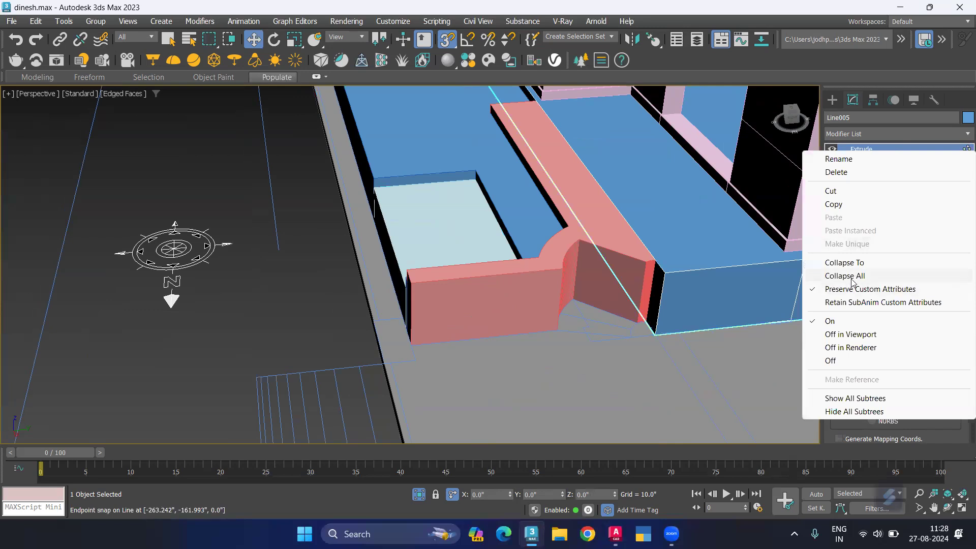
{"action": "left_click", "coordinate": [852, 277]}
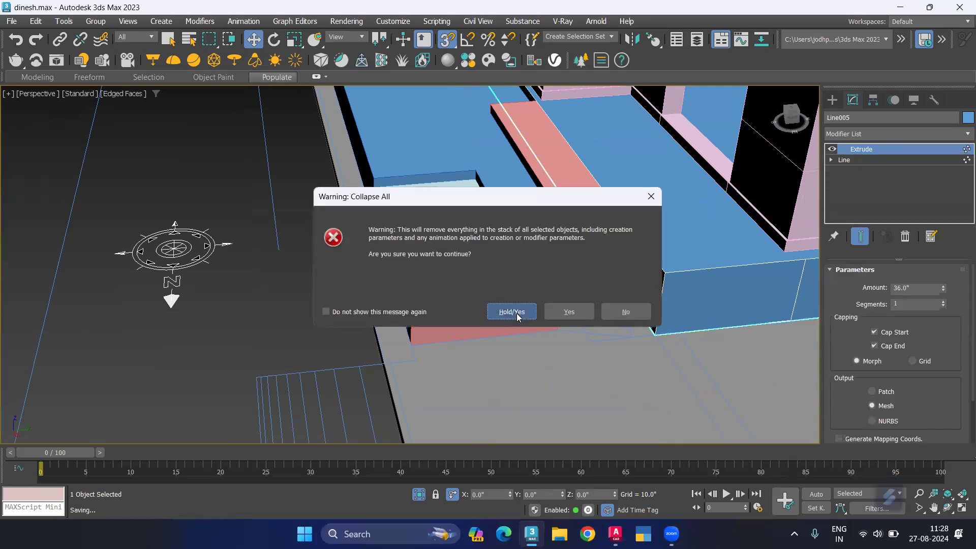
{"action": "left_click", "coordinate": [517, 313]}
{"action": "right_click", "coordinate": [872, 150]}
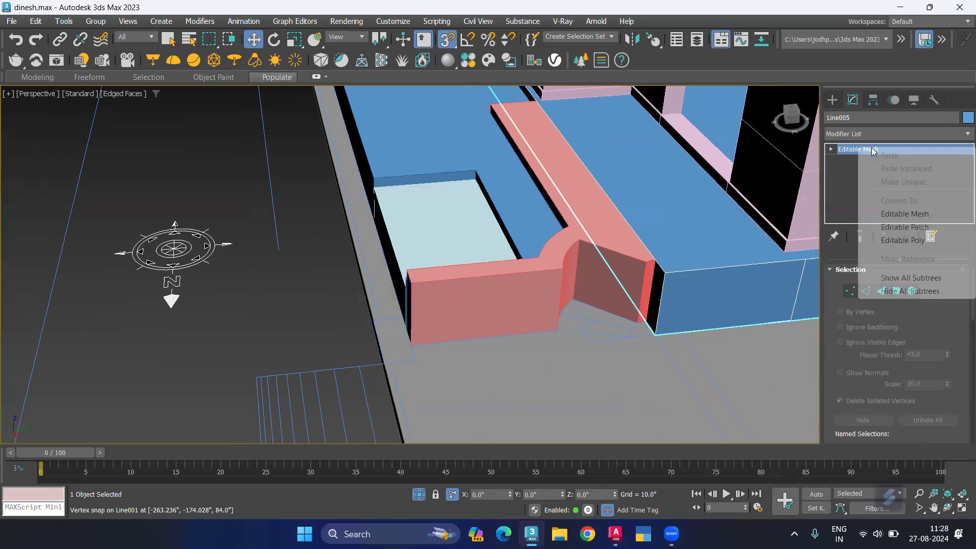
{"action": "left_click", "coordinate": [917, 243]}
{"action": "scroll", "coordinate": [940, 328], "scroll_direction": "down", "scroll_amount": 3}
{"action": "scroll", "coordinate": [955, 325], "scroll_direction": "down", "scroll_amount": 2}
{"action": "scroll", "coordinate": [960, 323], "scroll_direction": "down", "scroll_amount": 2}
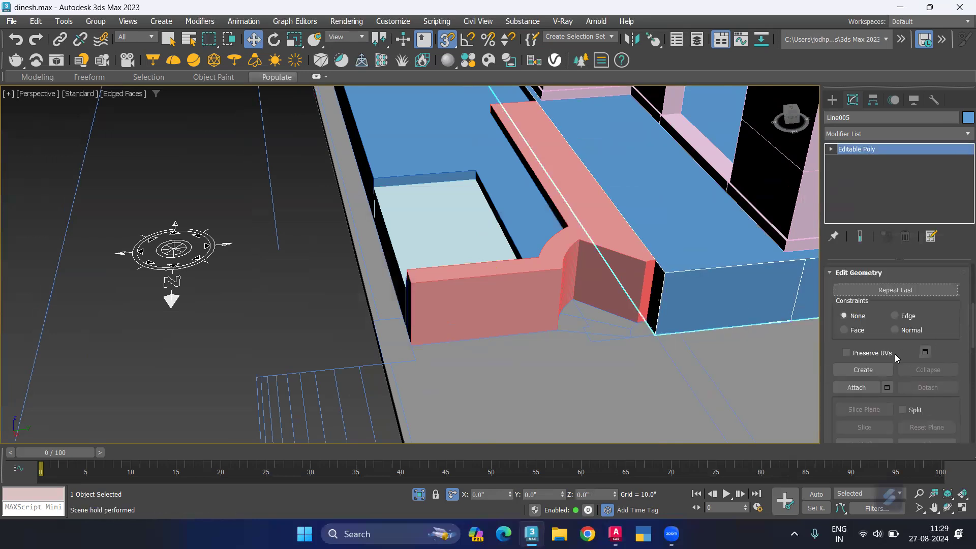
{"action": "left_click", "coordinate": [862, 387]}
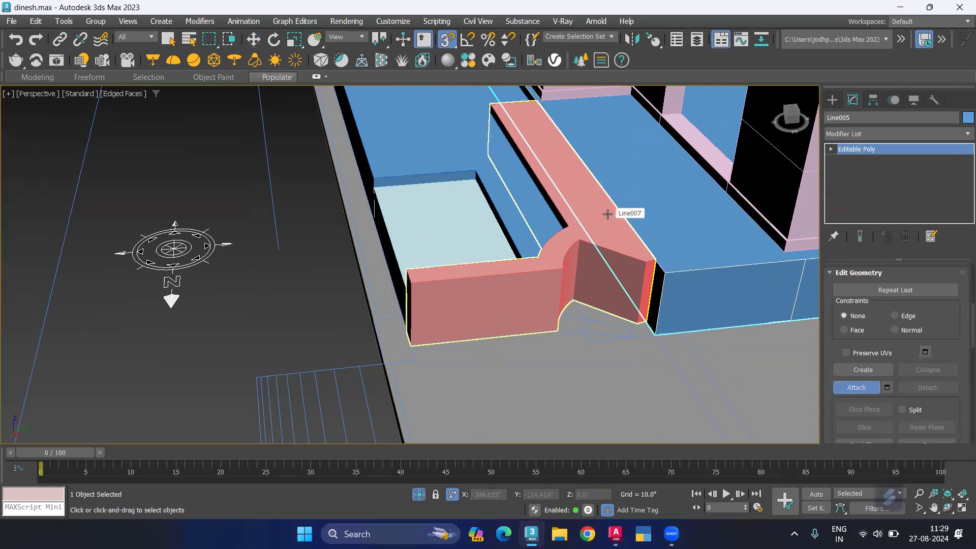
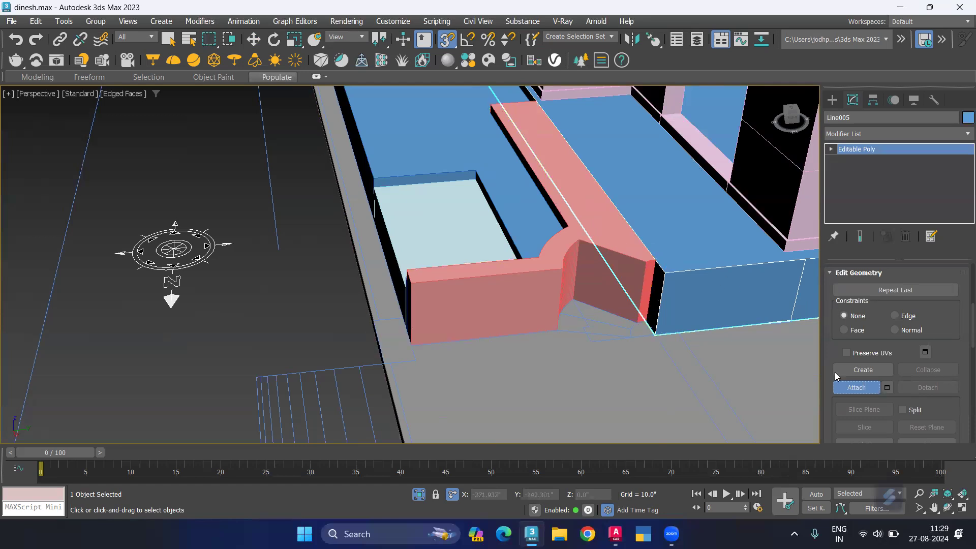
Step: Lower the pink step piece's Extrude amount from 36 to 30
{"action": "key", "text": "w"}
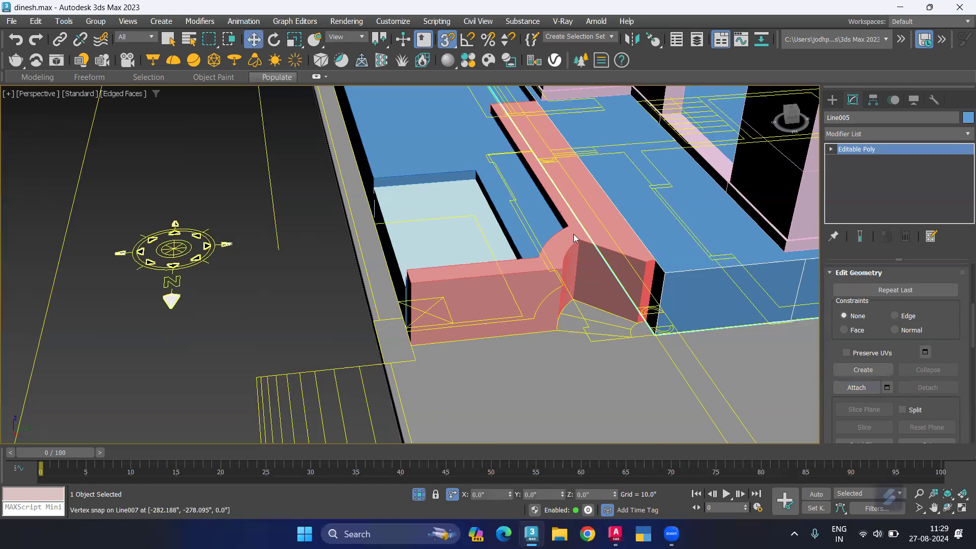
{"action": "left_click", "coordinate": [589, 221]}
{"action": "scroll", "coordinate": [895, 285], "scroll_direction": "down", "scroll_amount": 5}
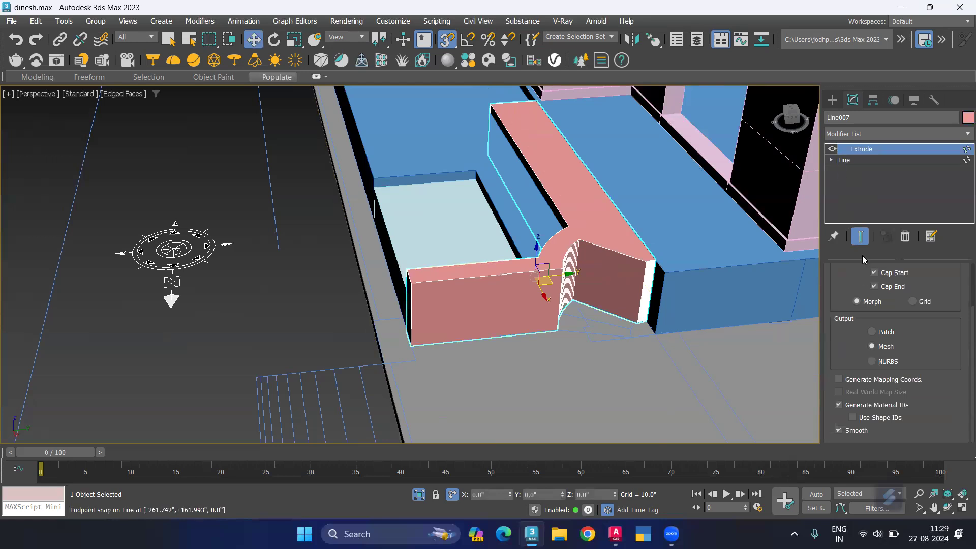
{"action": "scroll", "coordinate": [908, 302], "scroll_direction": "up", "scroll_amount": 3}
{"action": "scroll", "coordinate": [916, 291], "scroll_direction": "up", "scroll_amount": 1}
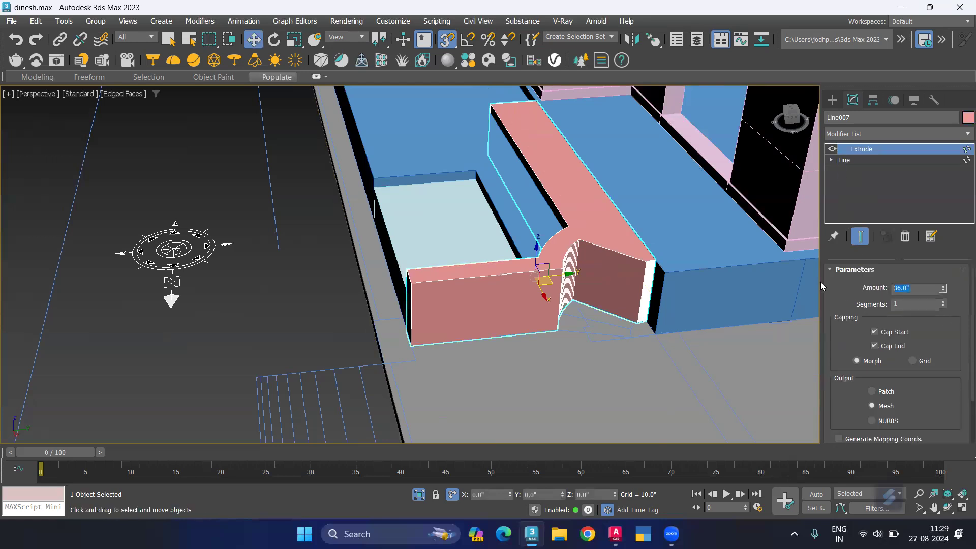
{"action": "key", "text": "Return"}
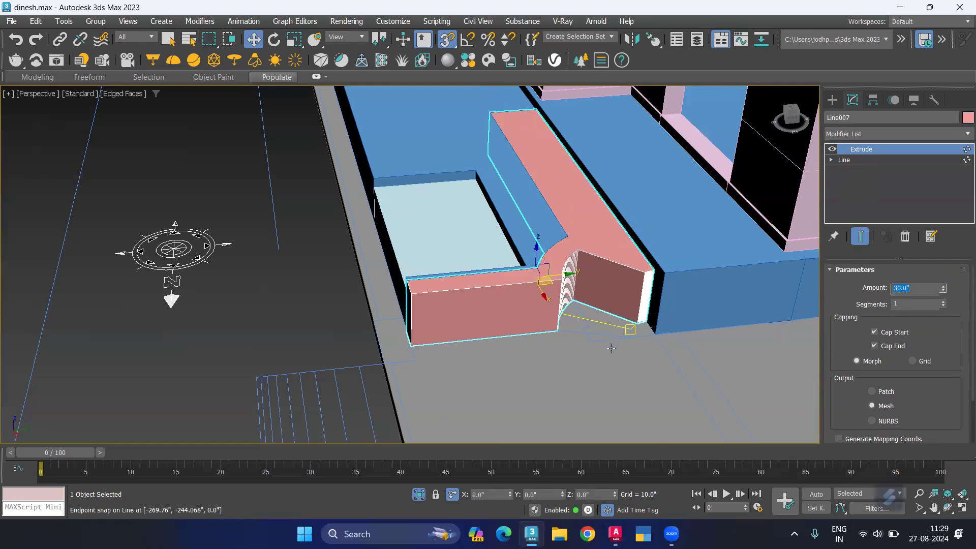
Step: Select the floor plan linework so it can be shown on its own
{"action": "left_click", "coordinate": [607, 333]}
{"action": "scroll", "coordinate": [640, 335], "scroll_direction": "up", "scroll_amount": 5}
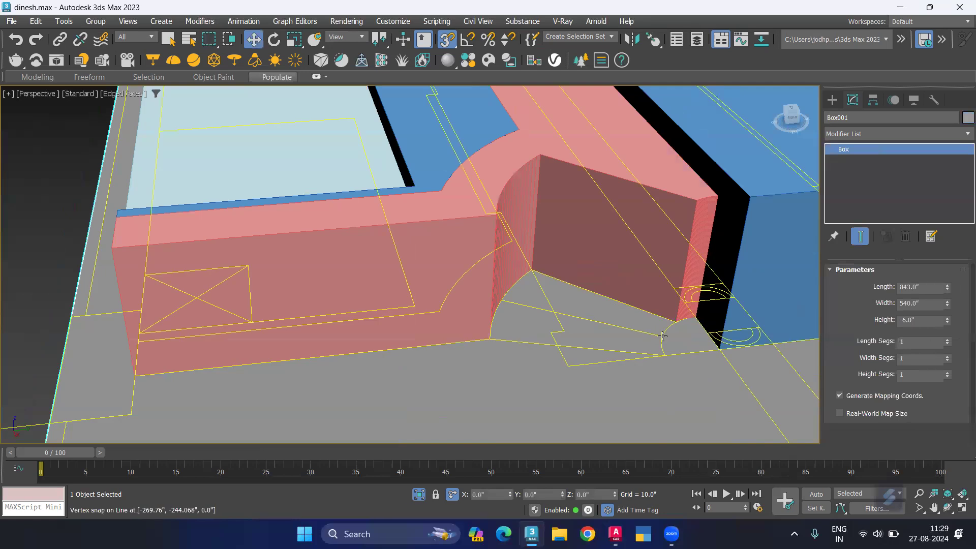
{"action": "left_click", "coordinate": [644, 331]}
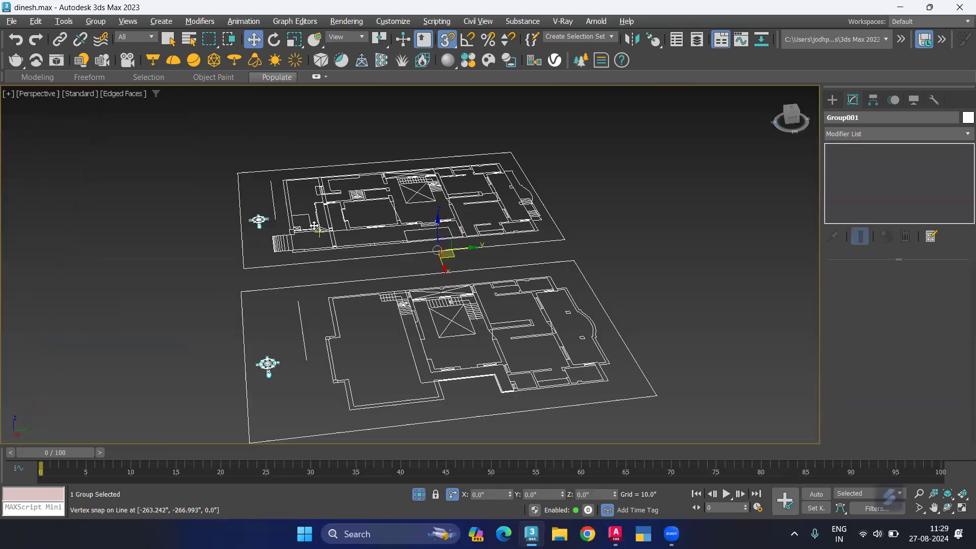
Step: Trace Line008 as a closed four-vertex outline snapped around the door-arc wedge
{"action": "scroll", "coordinate": [321, 226], "scroll_direction": "up", "scroll_amount": 5}
{"action": "scroll", "coordinate": [321, 226], "scroll_direction": "up", "scroll_amount": 5}
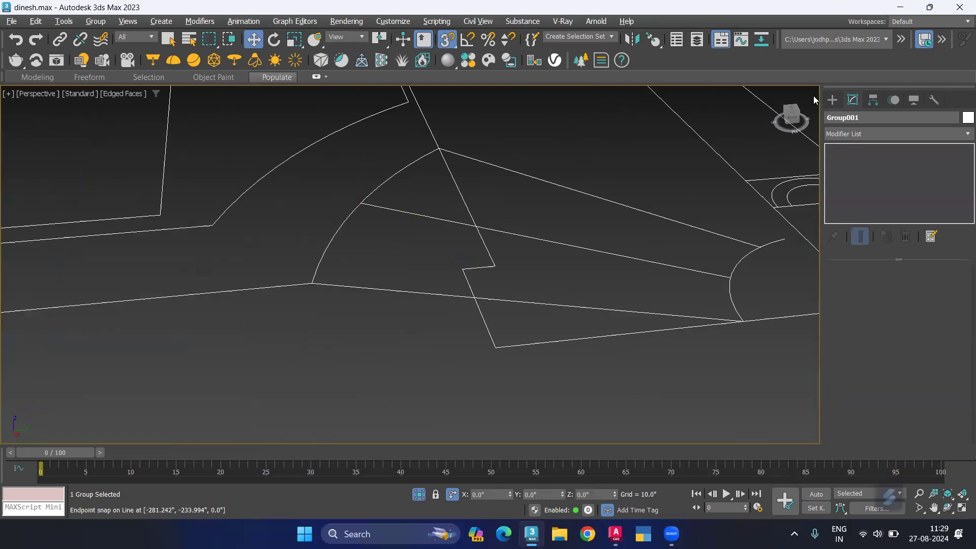
{"action": "left_click", "coordinate": [832, 100]}
{"action": "left_click", "coordinate": [864, 196]}
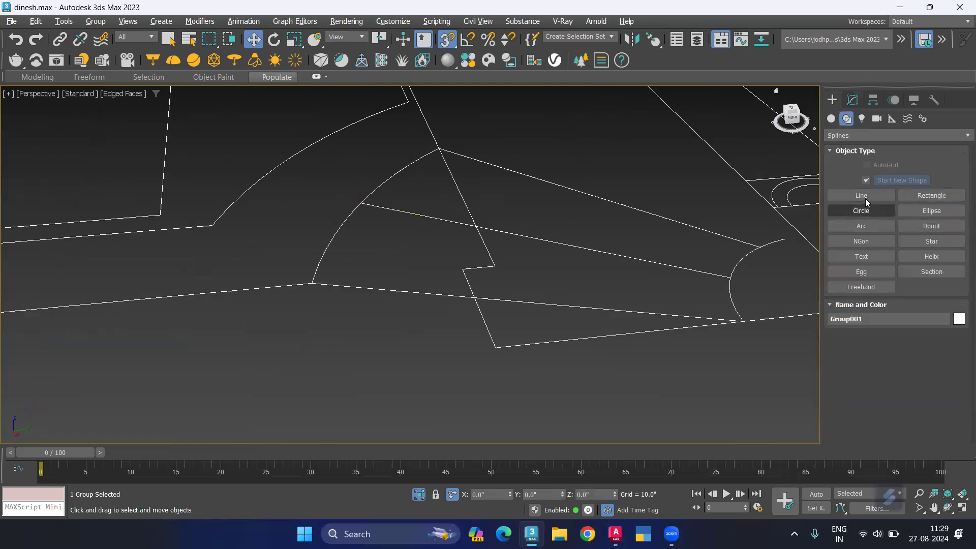
{"action": "left_click", "coordinate": [759, 247]}
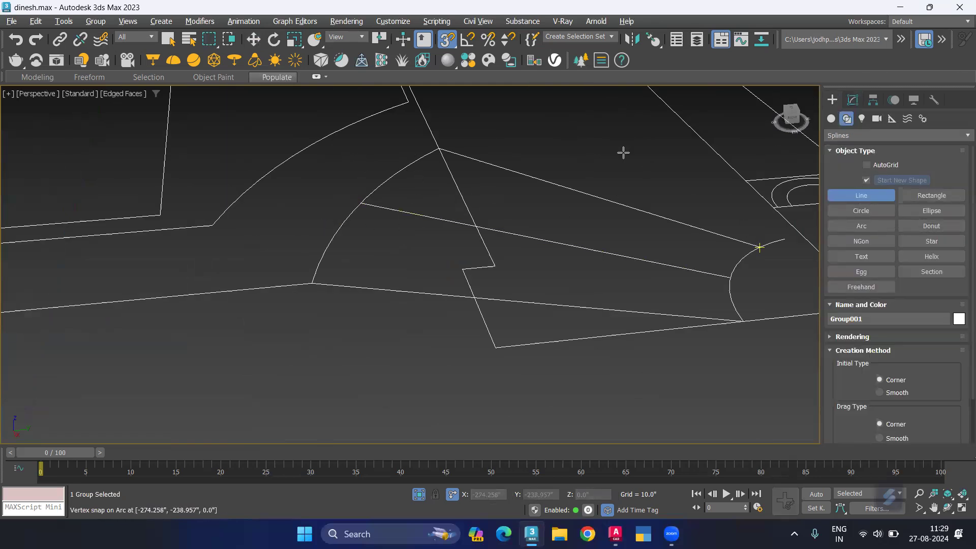
{"action": "left_click", "coordinate": [439, 148]}
{"action": "left_click", "coordinate": [361, 204]}
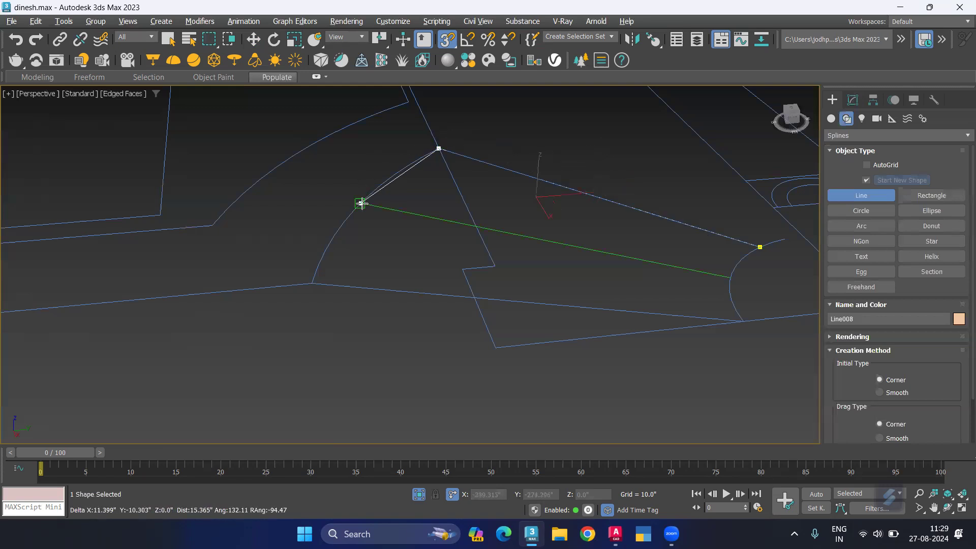
{"action": "left_click", "coordinate": [730, 277]}
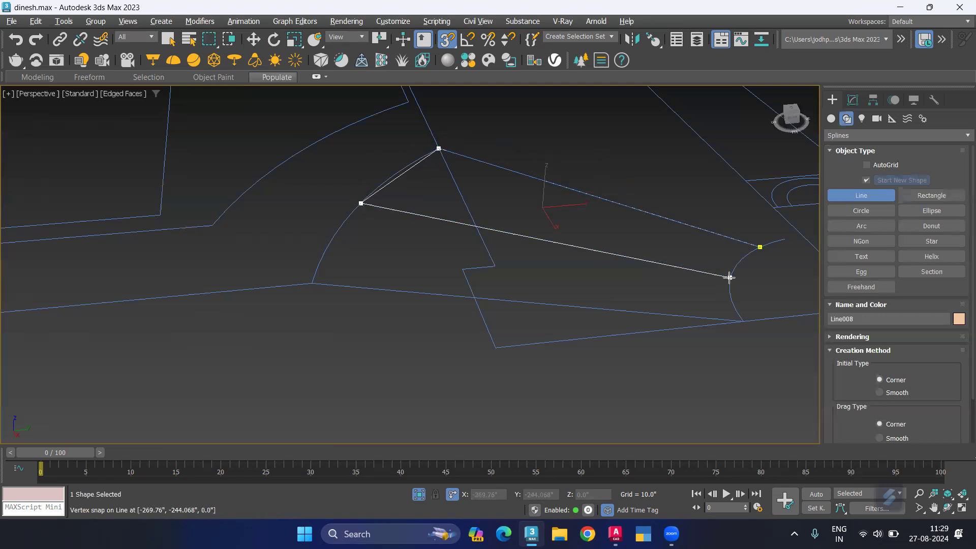
{"action": "left_click", "coordinate": [760, 247]}
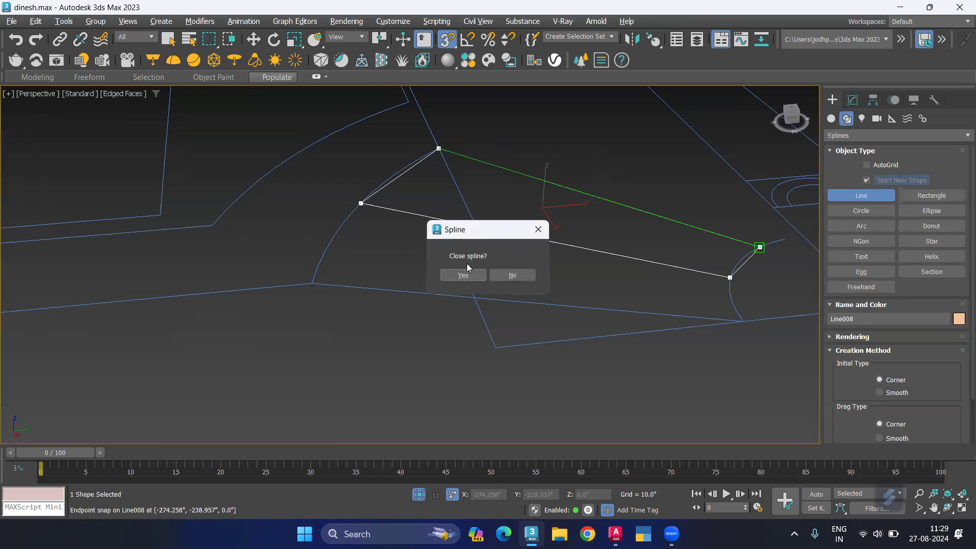
{"action": "left_click", "coordinate": [469, 276]}
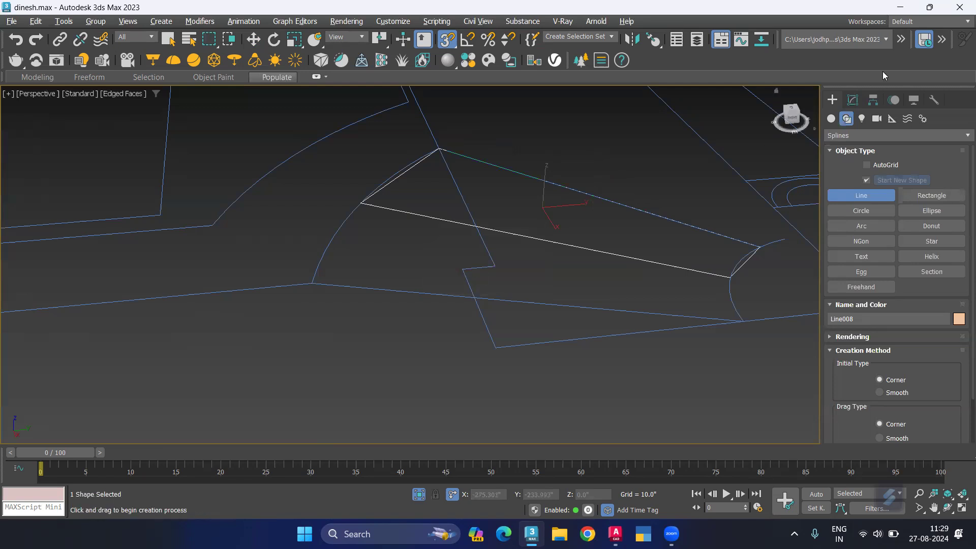
Step: Make a first attempt at an arc along the wedge's right curved edge
{"action": "left_click", "coordinate": [861, 226]}
{"action": "scroll", "coordinate": [747, 257], "scroll_direction": "up", "scroll_amount": 5}
{"action": "left_click_drag", "start_coordinate": [791, 196], "coordinate": [667, 313]}
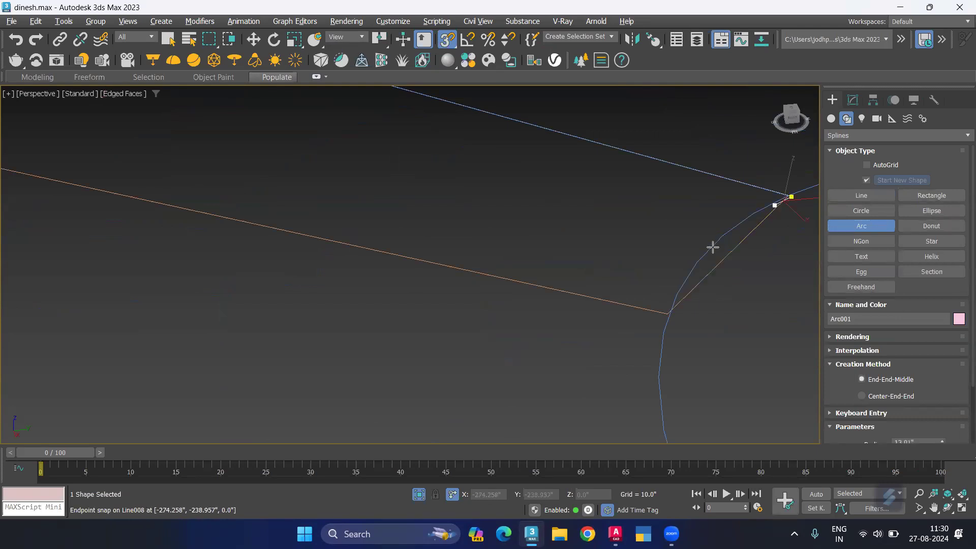
{"action": "right_click", "coordinate": [667, 308]}
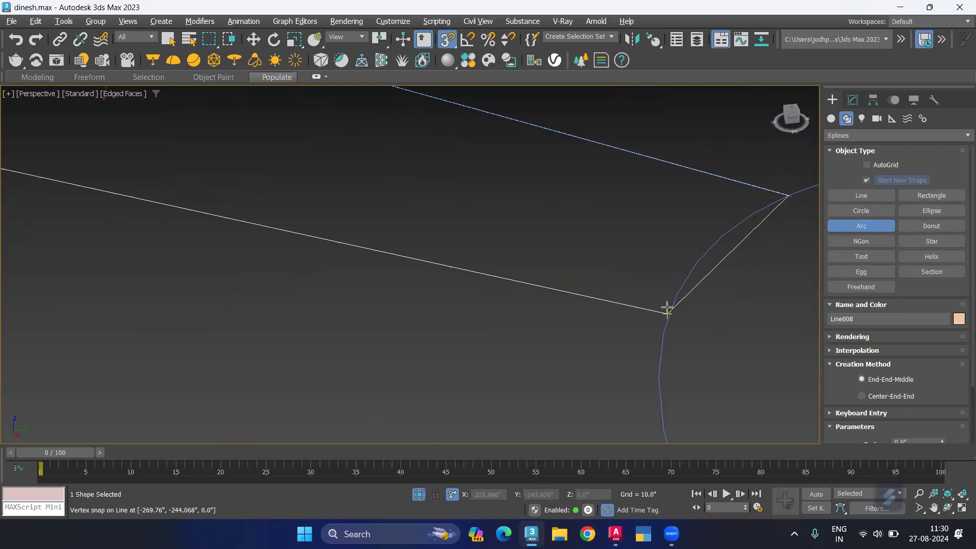
{"action": "scroll", "coordinate": [780, 191], "scroll_direction": "up", "scroll_amount": 3}
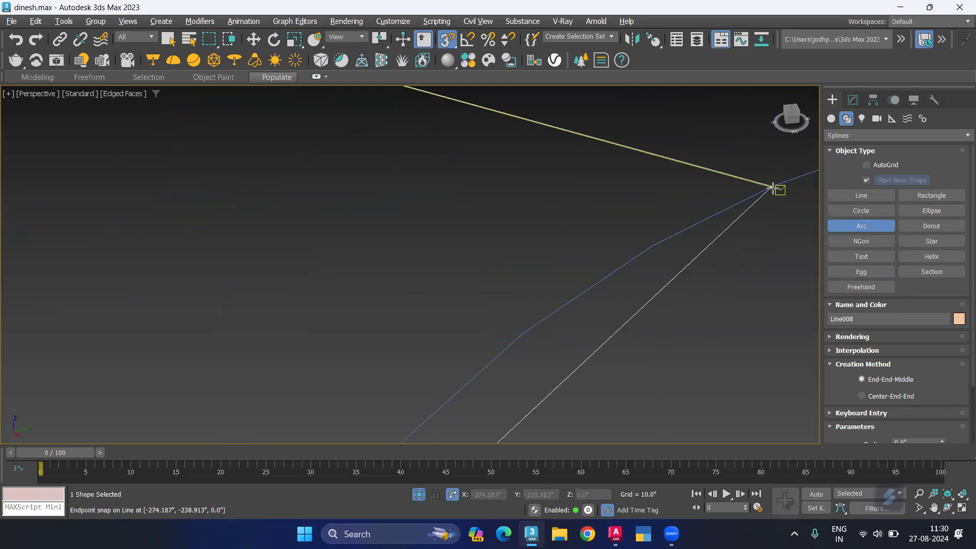
{"action": "left_click_drag", "start_coordinate": [678, 207], "coordinate": [676, 203]}
{"action": "scroll", "coordinate": [661, 211], "scroll_direction": "down", "scroll_amount": 3}
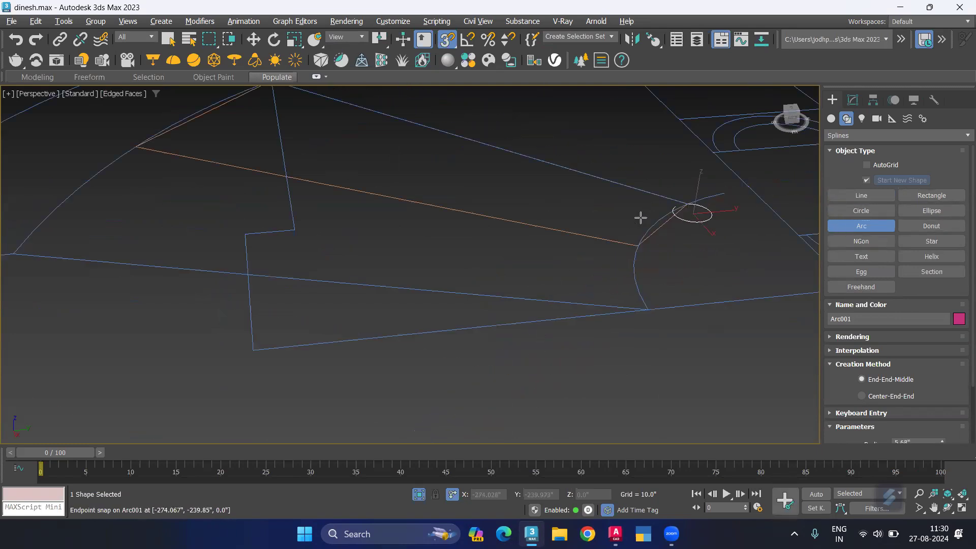
{"action": "key", "text": "w"}
{"action": "left_click", "coordinate": [659, 237]}
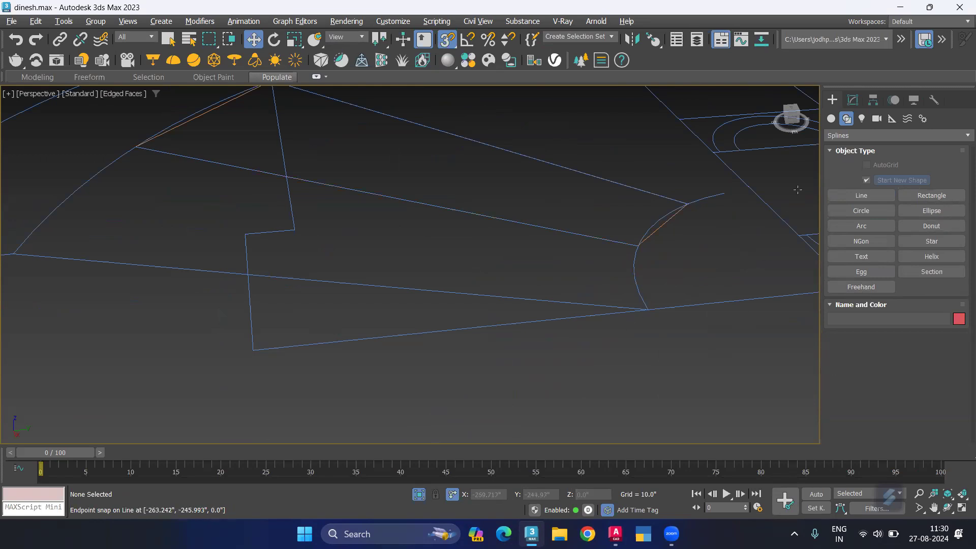
Step: Draw Arc001 on the right curved edge and Arc002 on the left one
{"action": "left_click", "coordinate": [860, 226]}
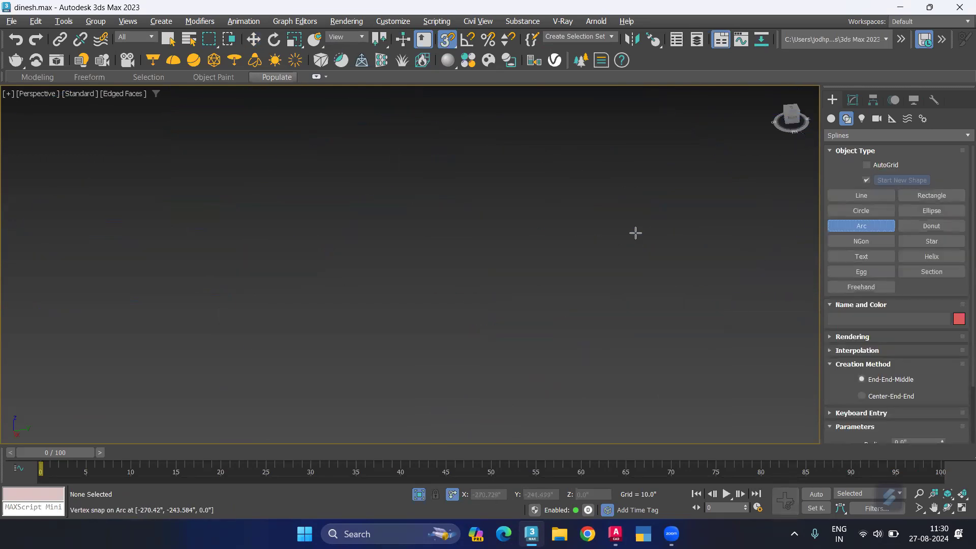
{"action": "left_click_drag", "start_coordinate": [650, 242], "coordinate": [698, 185]}
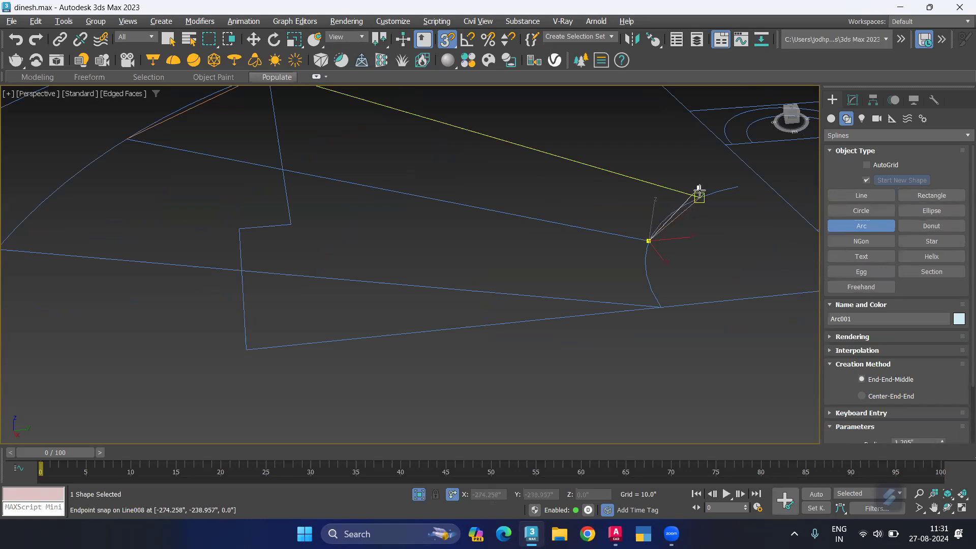
{"action": "left_click", "coordinate": [666, 212]}
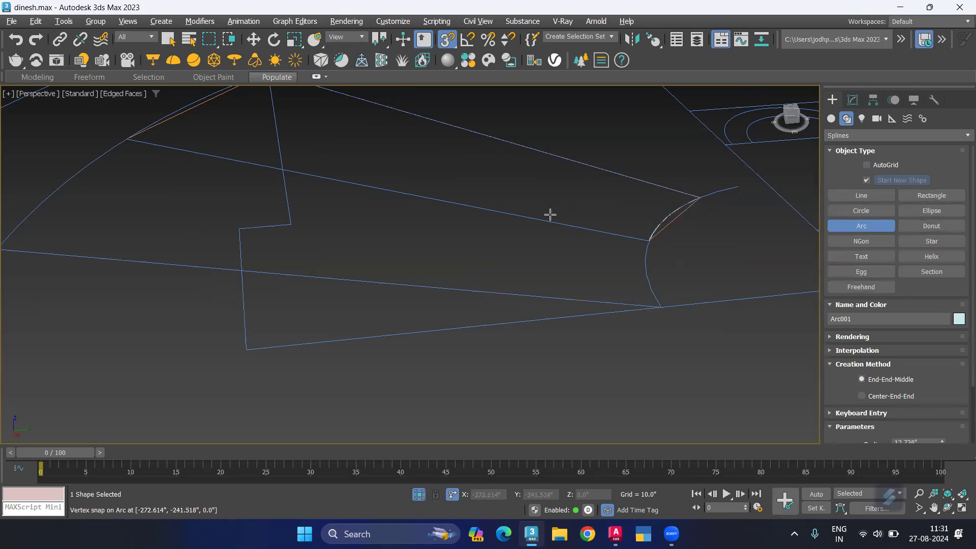
{"action": "mouse_move", "coordinate": [448, 223]}
{"action": "middle_mouse_down", "text": "alt"}
{"action": "mouse_move", "coordinate": [582, 333]}
{"action": "mouse_move", "coordinate": [557, 350]}
{"action": "middle_mouse_up", "text": "alt"}
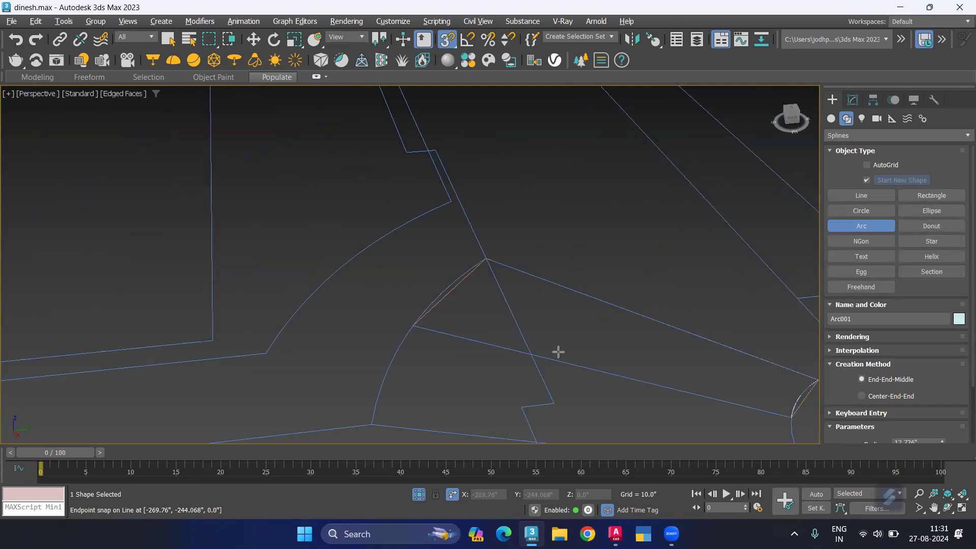
{"action": "left_click_drag", "start_coordinate": [486, 259], "coordinate": [413, 327]}
{"action": "left_click", "coordinate": [440, 296]}
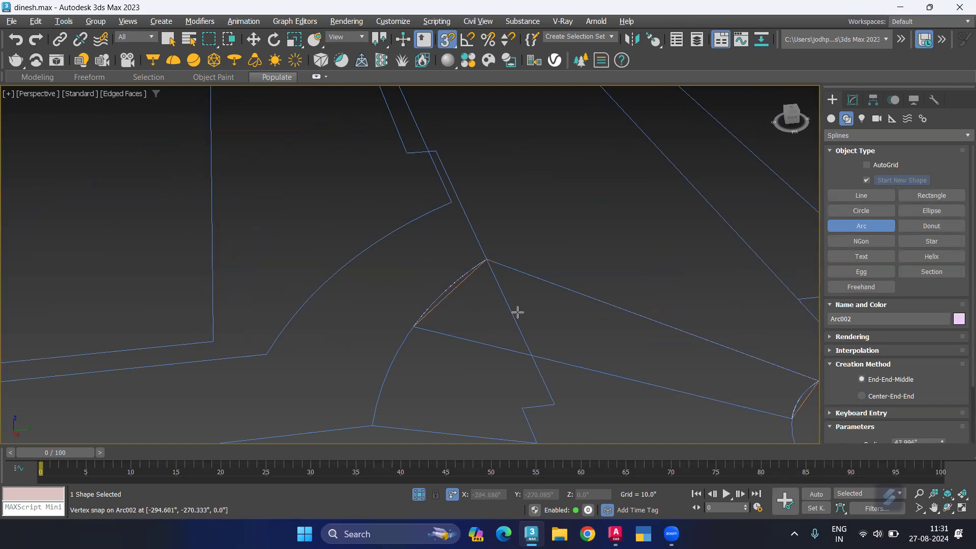
{"action": "key", "text": "w"}
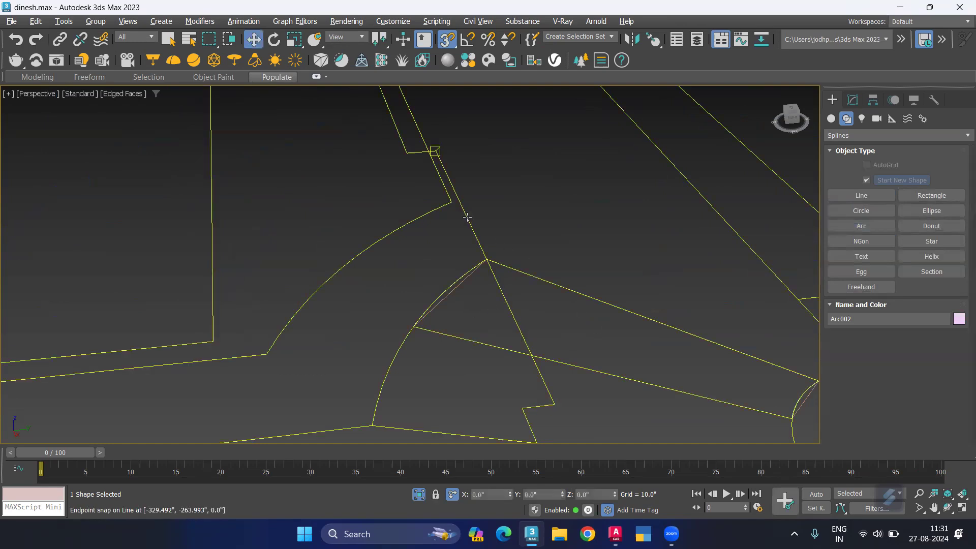
Step: Hide the selected floor plan group, leaving only the step outline visible
{"action": "right_click", "coordinate": [465, 218]}
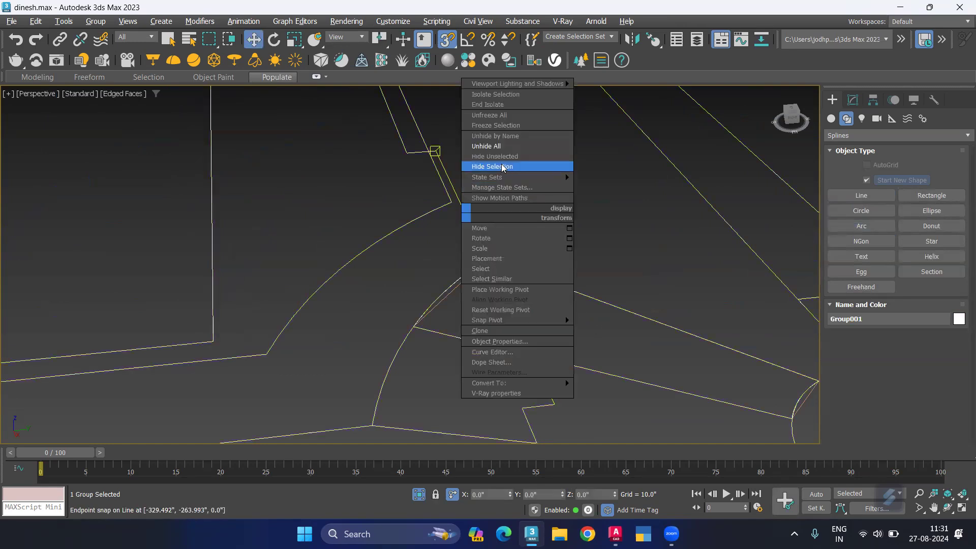
{"action": "left_click", "coordinate": [499, 164]}
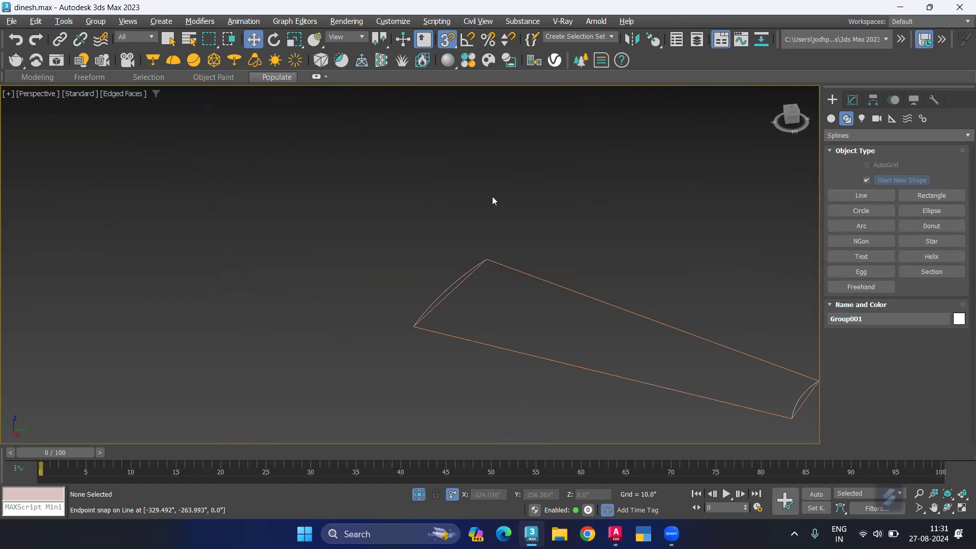
{"action": "left_click", "coordinate": [878, 208]}
{"action": "right_click", "coordinate": [707, 228]}
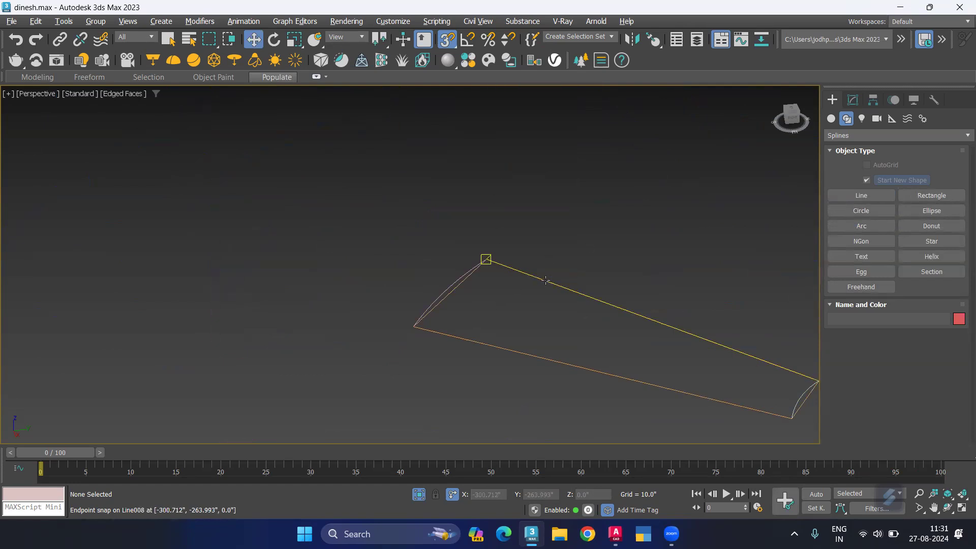
Step: Attach the rounded end arc to Line008 in the Modify panel
{"action": "left_click", "coordinate": [548, 282]}
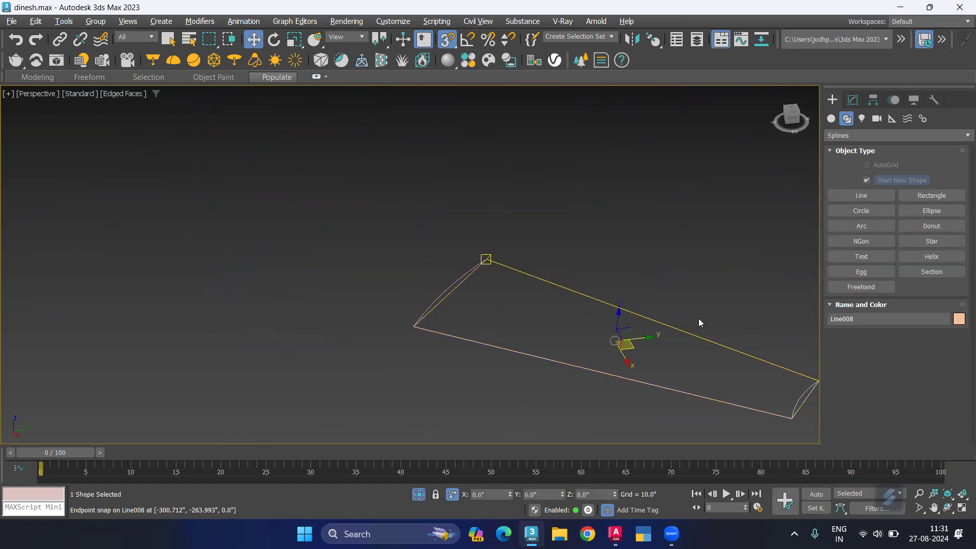
{"action": "left_click", "coordinate": [853, 100]}
{"action": "scroll", "coordinate": [952, 360], "scroll_direction": "down", "scroll_amount": 2}
{"action": "scroll", "coordinate": [940, 362], "scroll_direction": "down", "scroll_amount": 2}
{"action": "scroll", "coordinate": [904, 369], "scroll_direction": "down", "scroll_amount": 2}
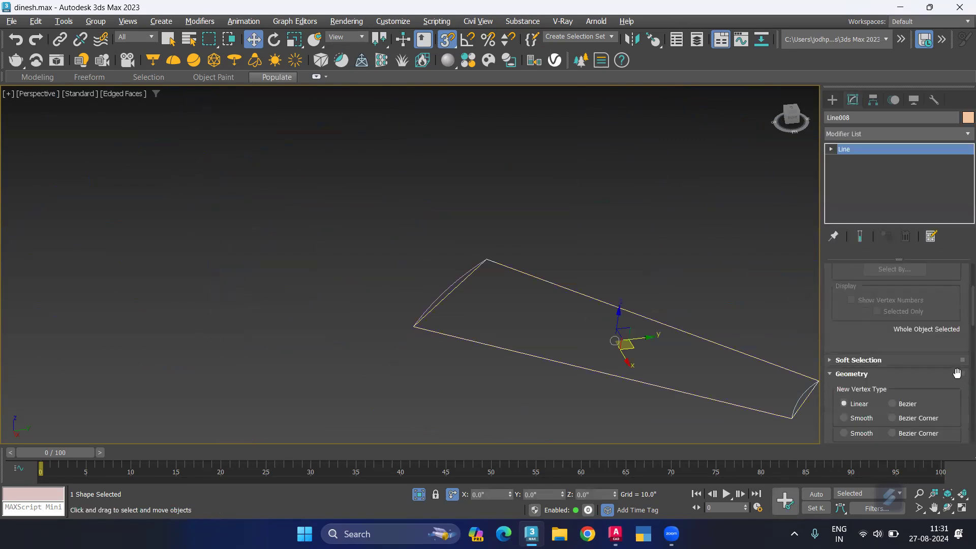
{"action": "scroll", "coordinate": [864, 376], "scroll_direction": "down", "scroll_amount": 2}
{"action": "left_click", "coordinate": [852, 379]}
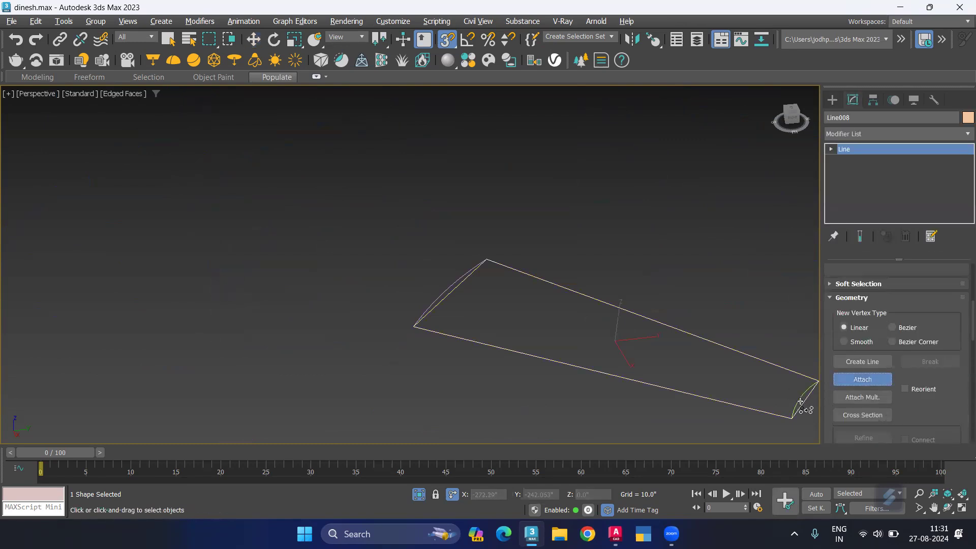
{"action": "left_click", "coordinate": [439, 298]}
{"action": "right_click", "coordinate": [638, 363]}
{"action": "left_click", "coordinate": [671, 365]}
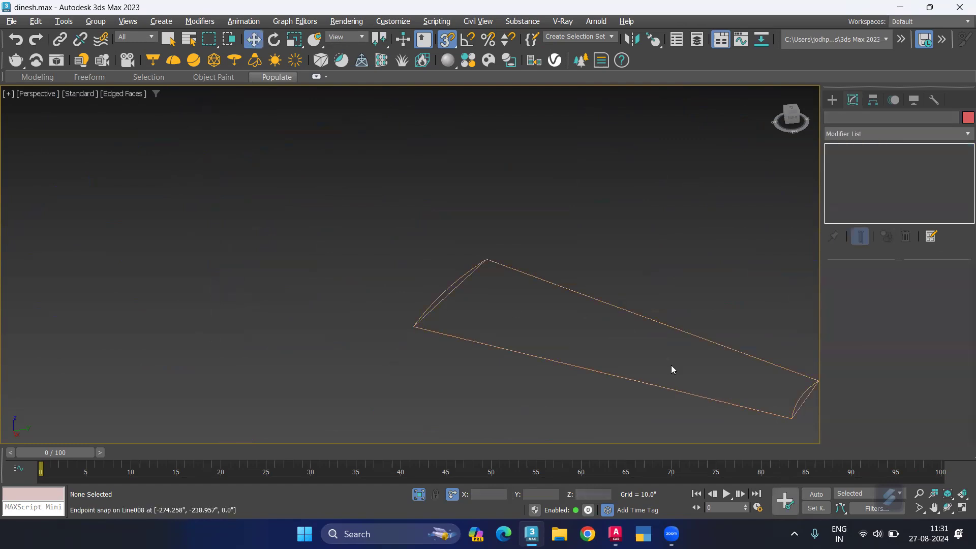
{"action": "middle_click_drag", "start_coordinate": [721, 366], "coordinate": [688, 353]}
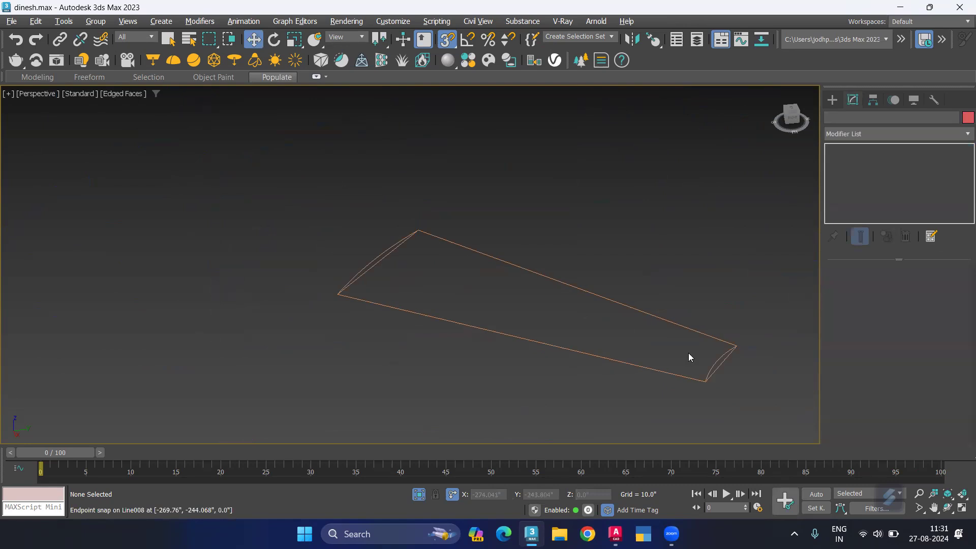
Step: Select Line008 and check its curved end segment in Segment mode
{"action": "left_click", "coordinate": [728, 368]}
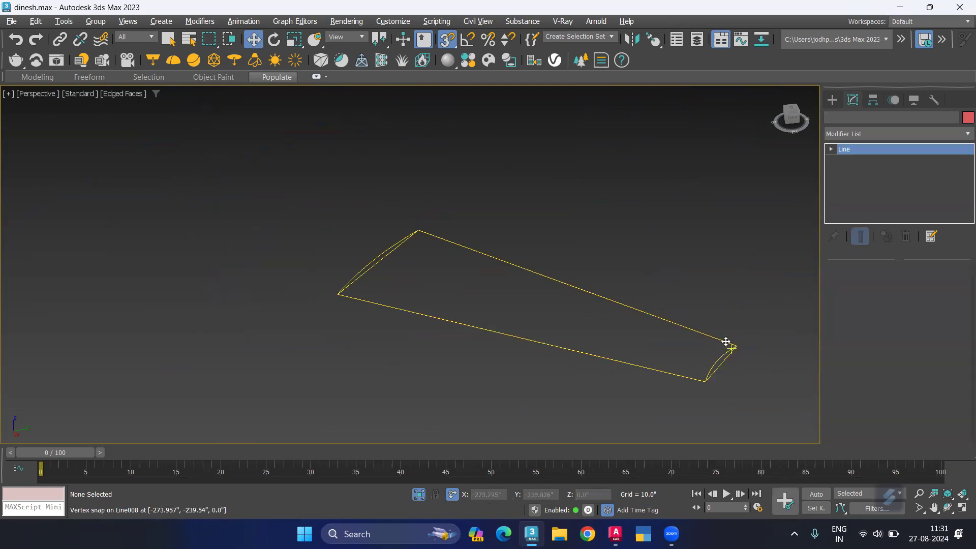
{"action": "key", "text": "2"}
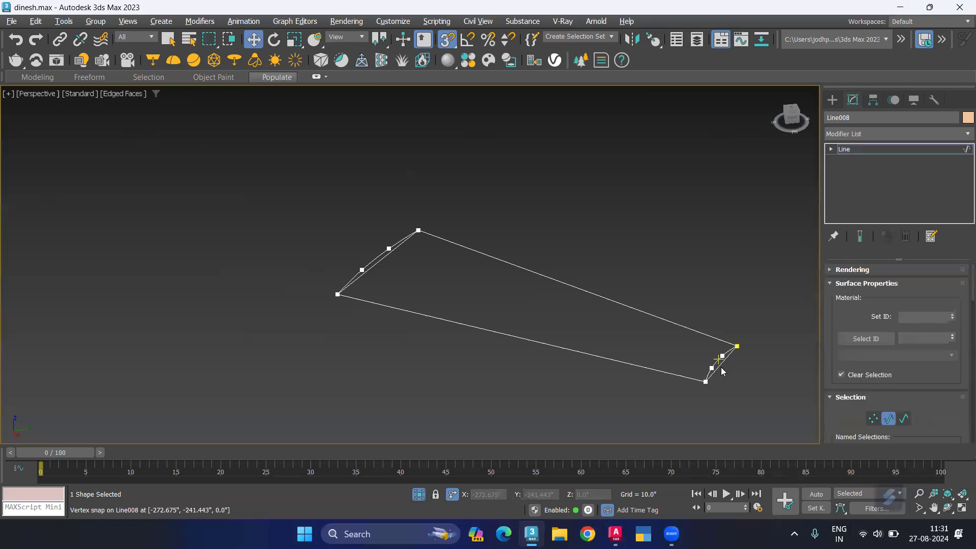
{"action": "left_click", "coordinate": [720, 365]}
{"action": "left_click", "coordinate": [748, 380]}
Step: Weld the top-right corner vertices of Line008 in Vertex mode
{"action": "left_click", "coordinate": [872, 416]}
{"action": "left_click", "coordinate": [737, 346]}
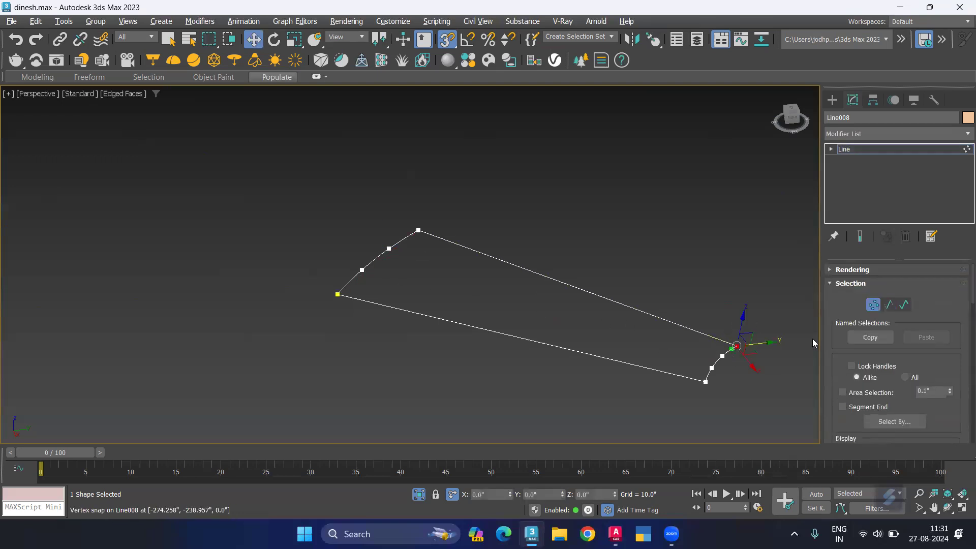
{"action": "scroll", "coordinate": [948, 394], "scroll_direction": "down", "scroll_amount": 5}
{"action": "scroll", "coordinate": [949, 394], "scroll_direction": "down", "scroll_amount": 5}
{"action": "scroll", "coordinate": [948, 393], "scroll_direction": "down", "scroll_amount": 5}
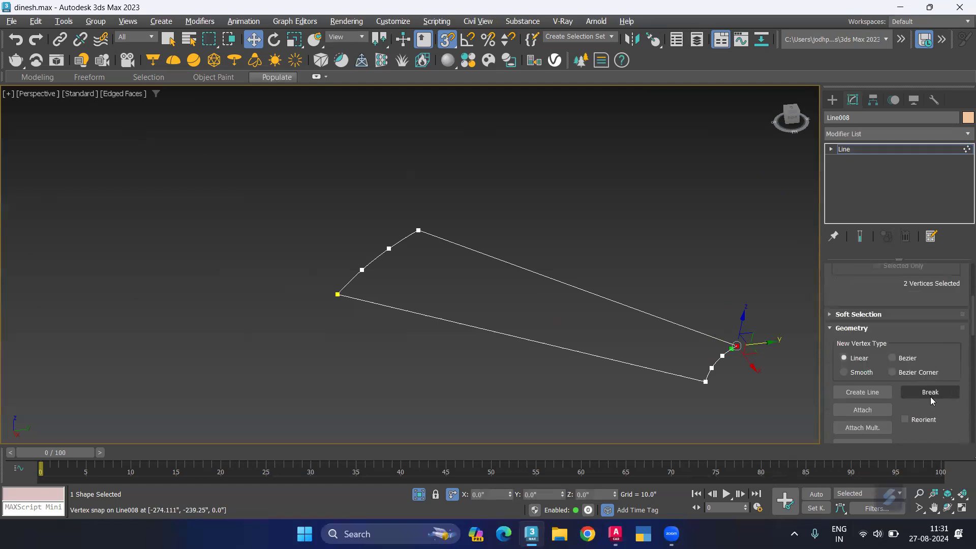
{"action": "scroll", "coordinate": [948, 396], "scroll_direction": "down", "scroll_amount": 5}
{"action": "scroll", "coordinate": [948, 397], "scroll_direction": "down", "scroll_amount": 5}
{"action": "scroll", "coordinate": [965, 411], "scroll_direction": "down", "scroll_amount": 5}
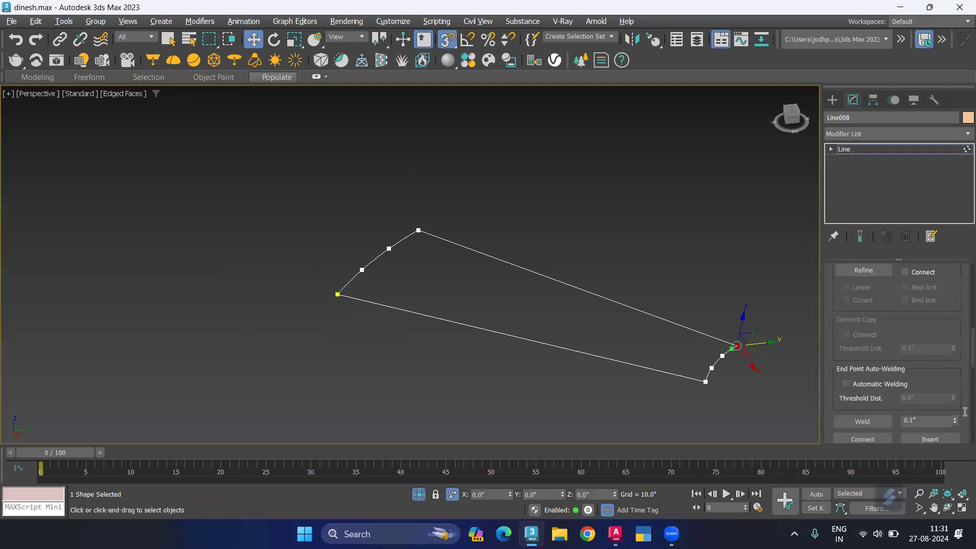
{"action": "scroll", "coordinate": [964, 411], "scroll_direction": "down", "scroll_amount": 3}
{"action": "left_click", "coordinate": [859, 346]}
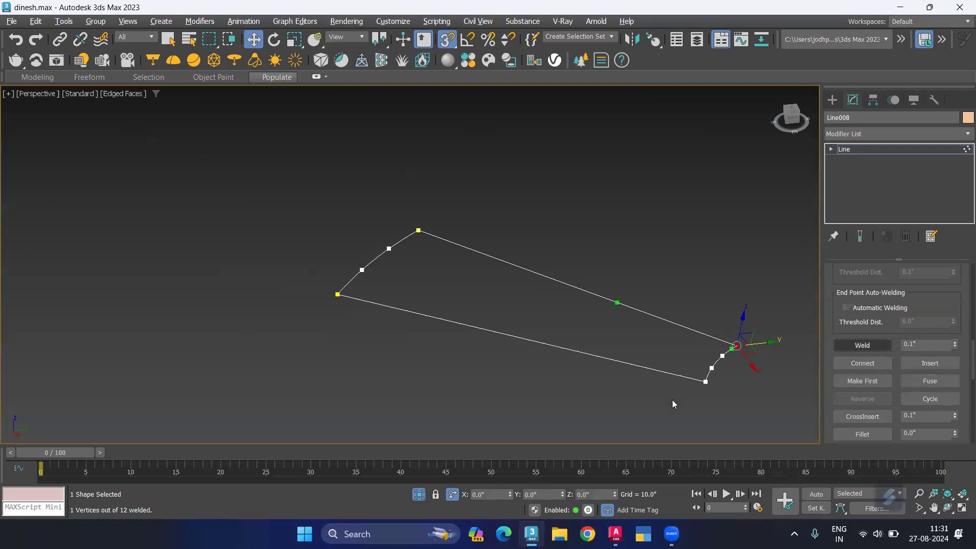
Step: Weld the overlapping bottom-right and top corner vertices
{"action": "left_click_drag", "start_coordinate": [667, 399], "coordinate": [667, 399]}
{"action": "left_click", "coordinate": [930, 381]}
{"action": "left_click", "coordinate": [419, 231]}
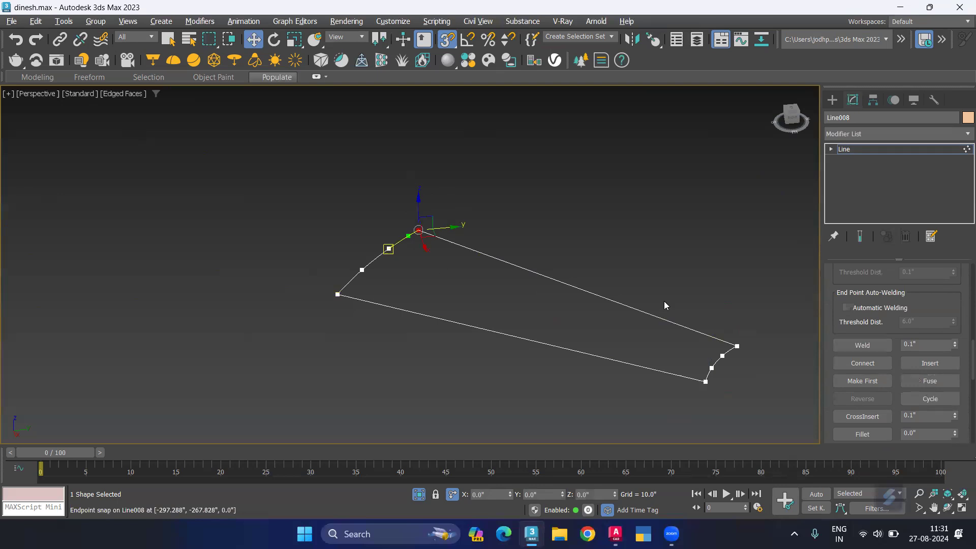
{"action": "left_click", "coordinate": [862, 345]}
{"action": "left_click_drag", "start_coordinate": [362, 330], "coordinate": [363, 329]}
{"action": "left_click", "coordinate": [862, 346]}
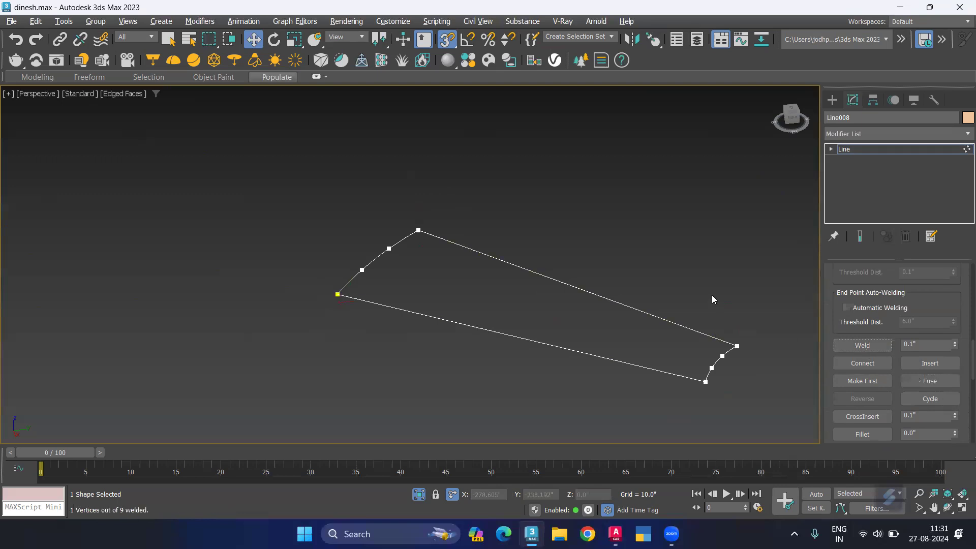
{"action": "left_click", "coordinate": [856, 132]}
Step: Apply an Extrude modifier to Line008 with an Amount of 2
{"action": "scroll", "coordinate": [856, 131], "scroll_direction": "down", "scroll_amount": 3}
{"action": "scroll", "coordinate": [857, 131], "scroll_direction": "down", "scroll_amount": 3}
{"action": "type", "text": "ex"}
{"action": "left_click", "coordinate": [864, 147]}
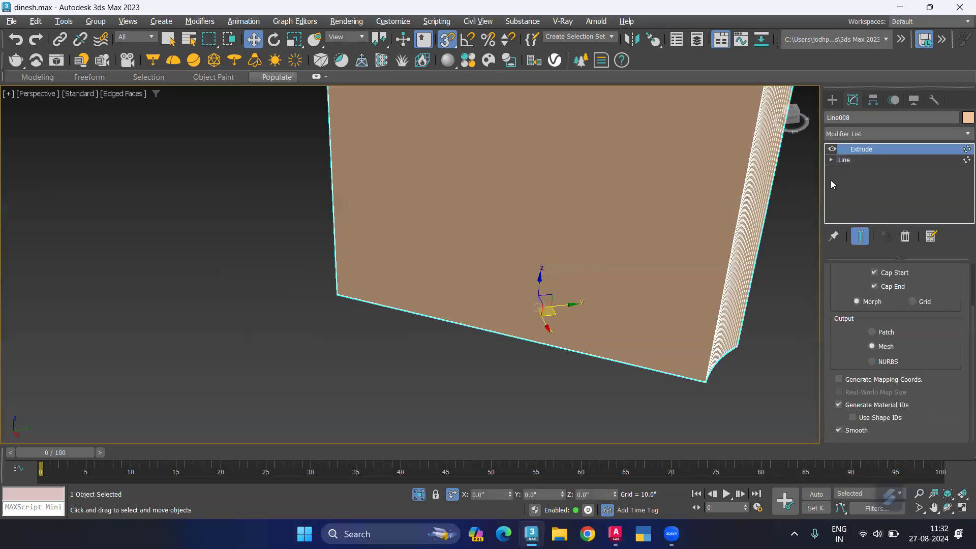
{"action": "scroll", "coordinate": [934, 335], "scroll_direction": "up", "scroll_amount": 2}
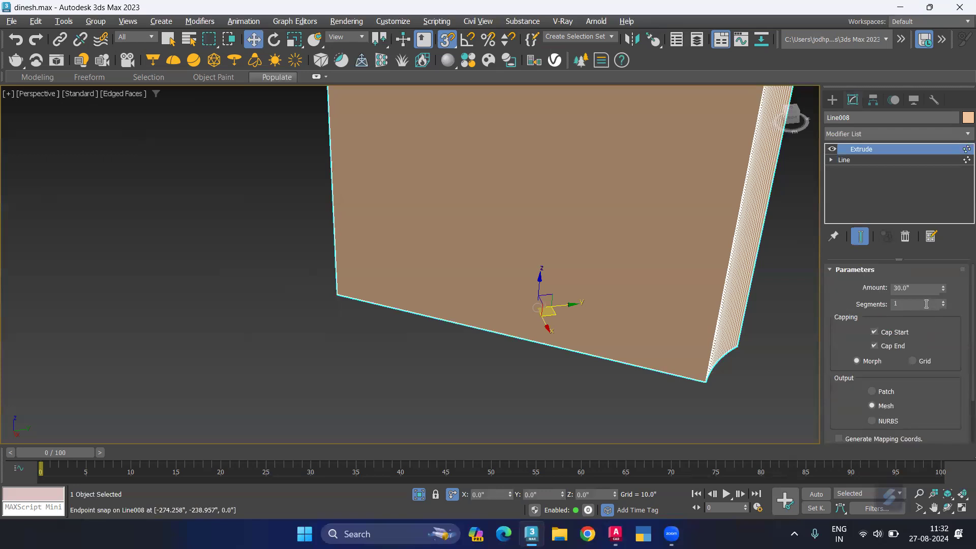
{"action": "left_click_drag", "start_coordinate": [923, 287], "coordinate": [826, 287]}
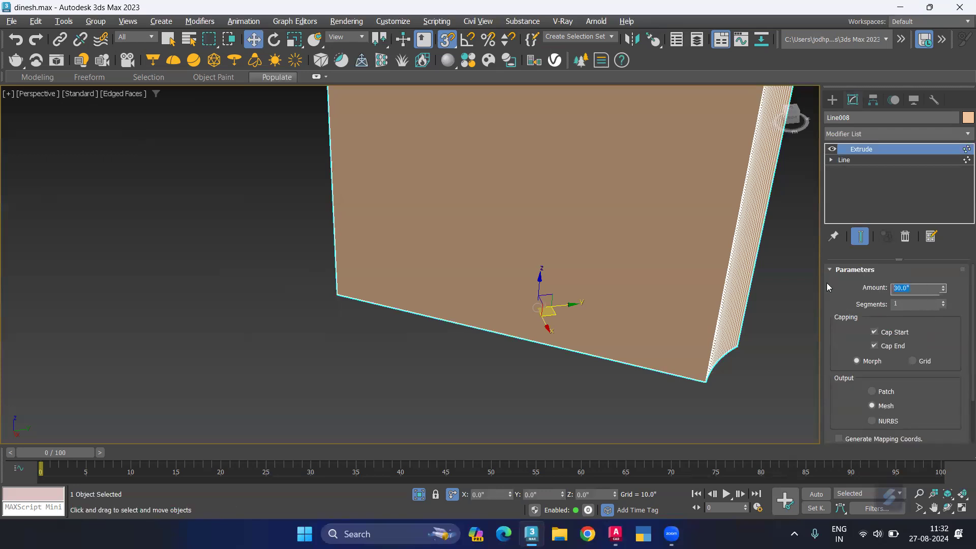
{"action": "type", "text": "2"}
{"action": "key", "text": "Return"}
{"action": "left_click", "coordinate": [766, 370]}
{"action": "scroll", "coordinate": [762, 370], "scroll_direction": "down", "scroll_amount": 5}
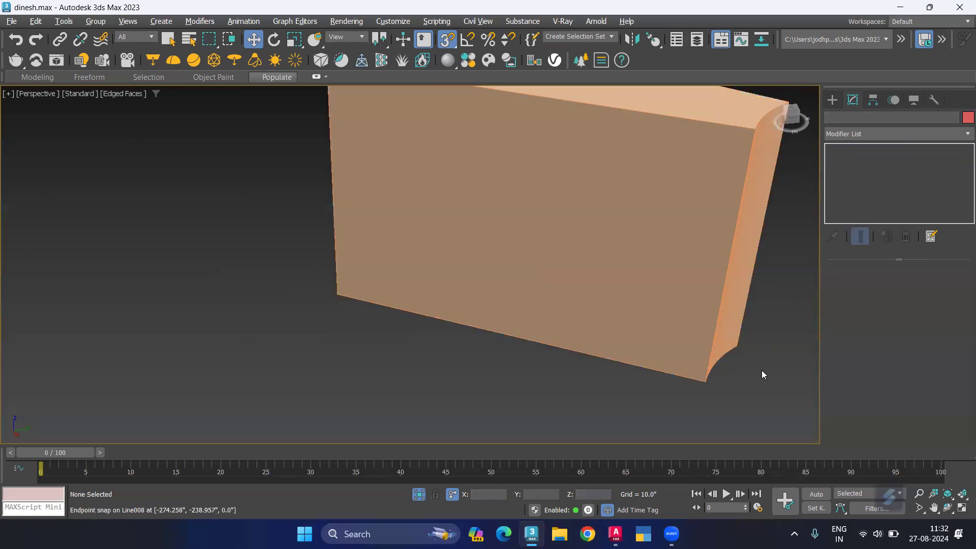
Step: Unhide all objects and zoom in on the step's rounded wall corner
{"action": "right_click", "coordinate": [679, 305]}
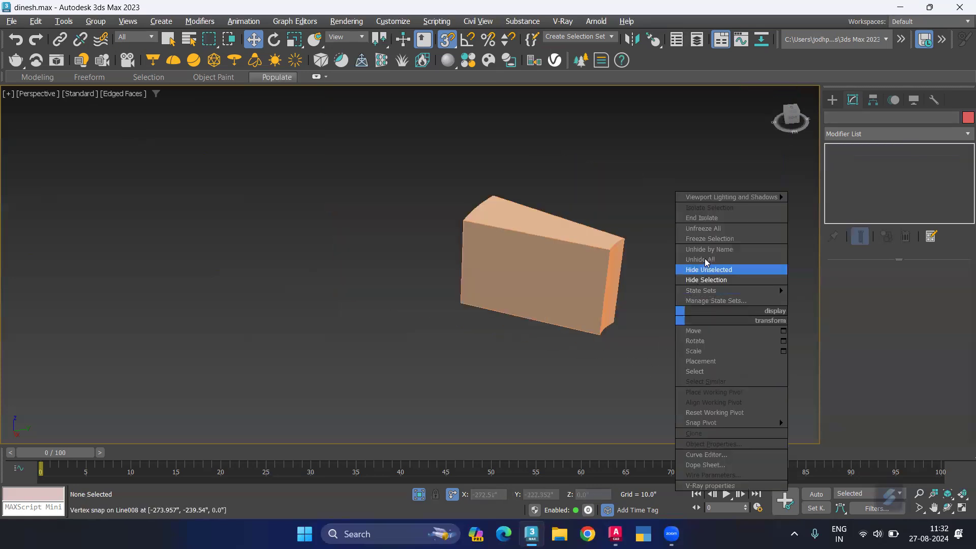
{"action": "left_click", "coordinate": [701, 270]}
{"action": "scroll", "coordinate": [514, 330], "scroll_direction": "up", "scroll_amount": 2}
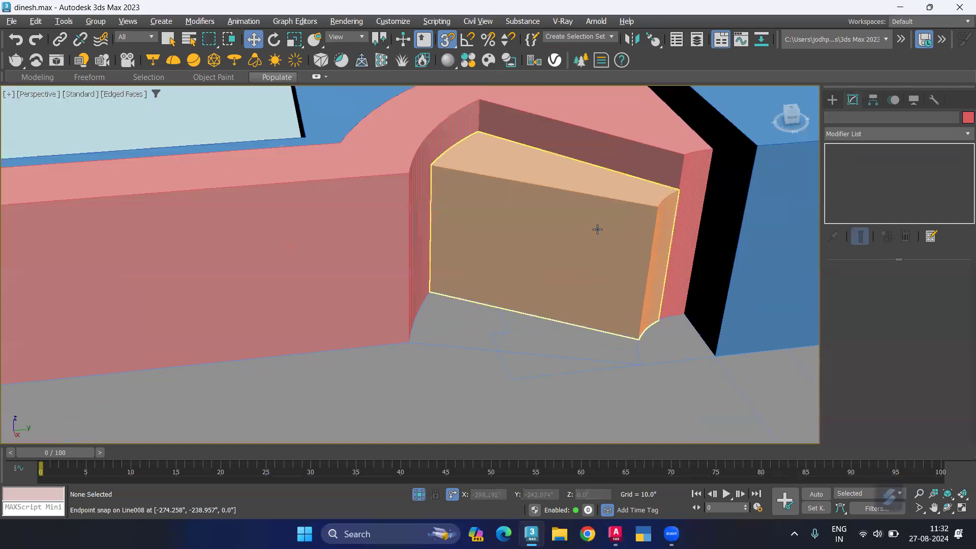
{"action": "scroll", "coordinate": [544, 351], "scroll_direction": "down", "scroll_amount": 2}
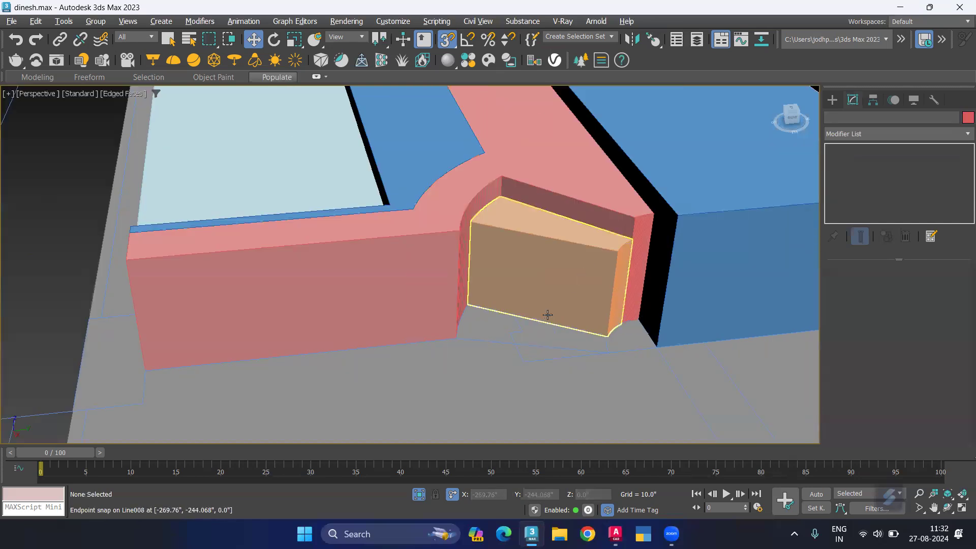
{"action": "middle_click_drag", "start_coordinate": [542, 350], "coordinate": [581, 321]}
{"action": "scroll", "coordinate": [621, 298], "scroll_direction": "up", "scroll_amount": 3}
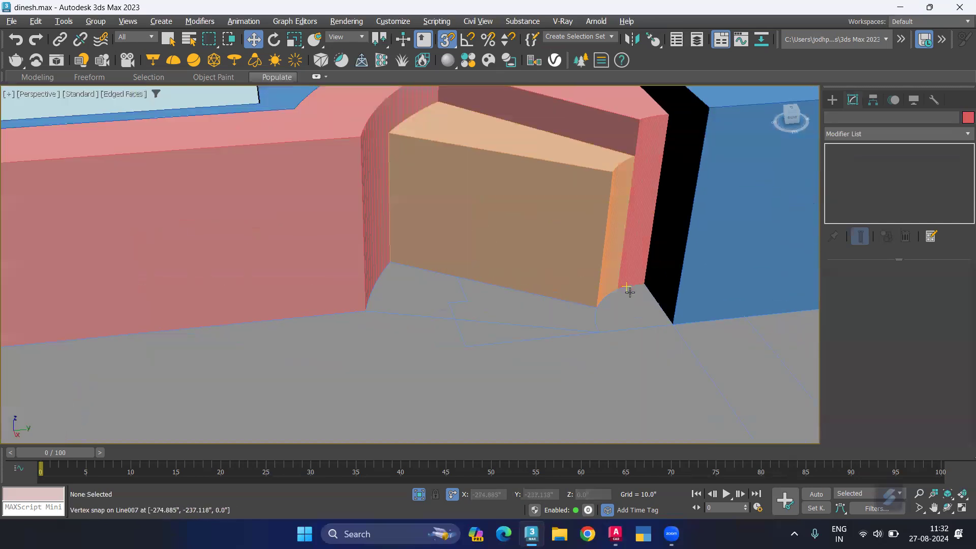
{"action": "scroll", "coordinate": [653, 328], "scroll_direction": "up", "scroll_amount": 2}
{"action": "scroll", "coordinate": [652, 338], "scroll_direction": "up", "scroll_amount": 1}
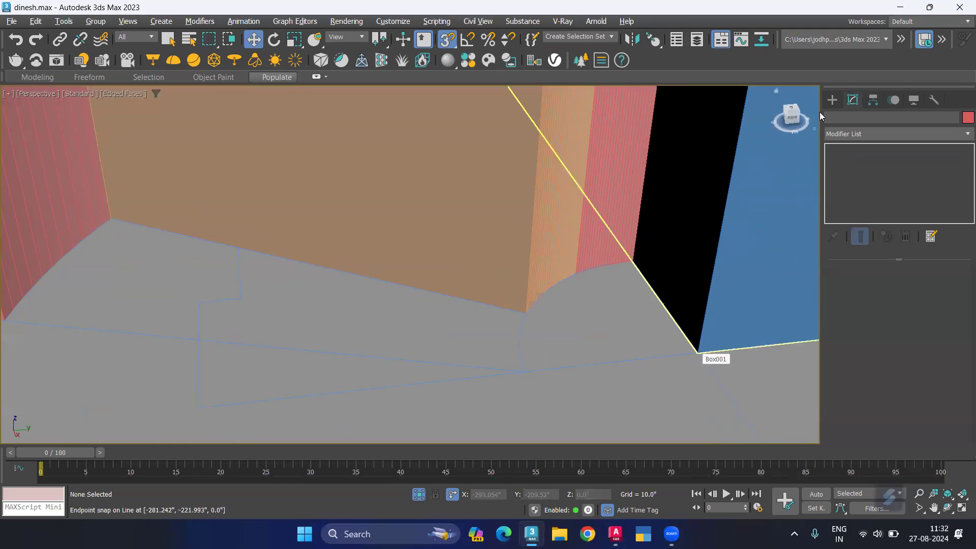
{"action": "left_click", "coordinate": [832, 101]}
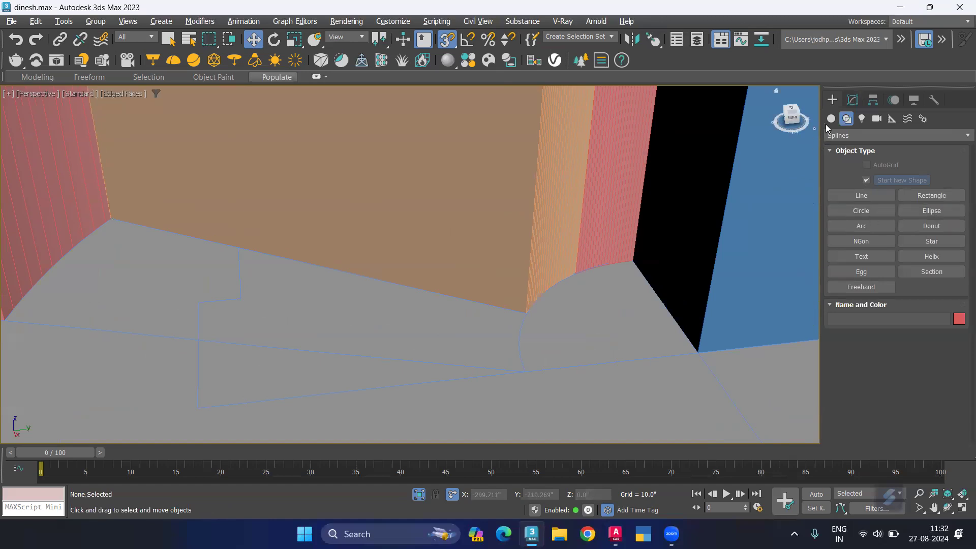
Step: Draw a cylinder on the wall corner, radius about 12" and 36" tall
{"action": "left_click", "coordinate": [830, 120]}
{"action": "left_click", "coordinate": [860, 210]}
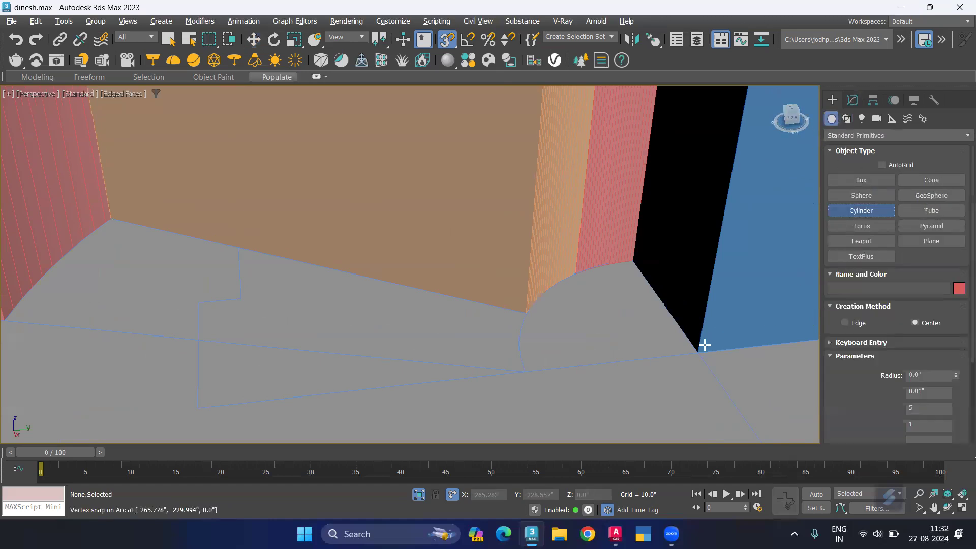
{"action": "left_click_drag", "start_coordinate": [698, 352], "coordinate": [775, 366]}
{"action": "left_click_drag", "start_coordinate": [565, 288], "coordinate": [530, 314]}
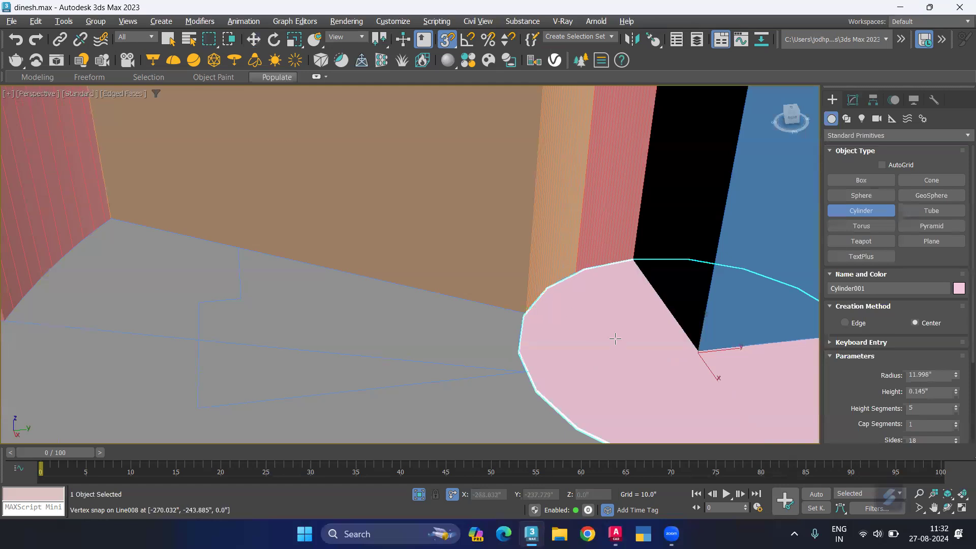
{"action": "scroll", "coordinate": [660, 145], "scroll_direction": "down", "scroll_amount": 5}
{"action": "middle_click_drag", "start_coordinate": [664, 141], "coordinate": [642, 239], "text": "alt"}
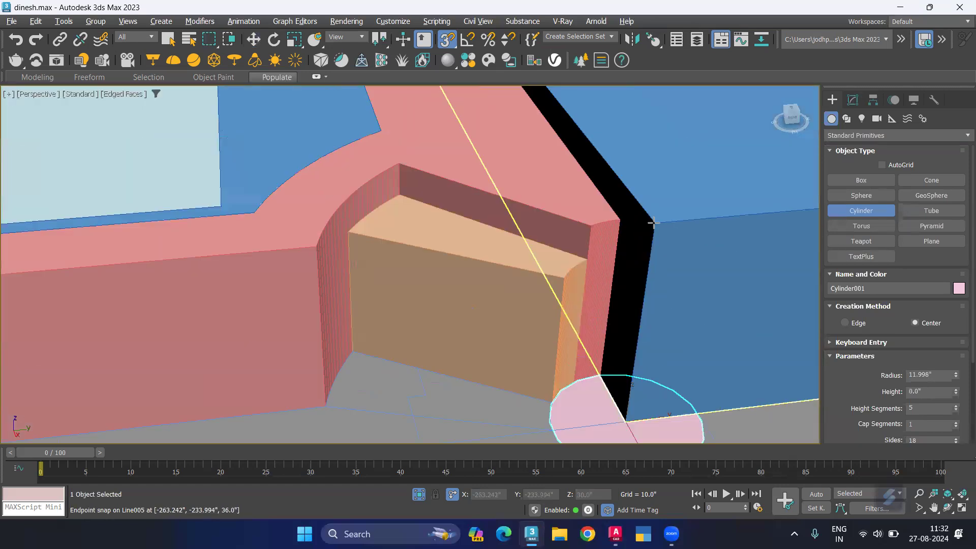
{"action": "left_click", "coordinate": [654, 222]}
Step: Set Cylinder001's Sides to 63
{"action": "left_click", "coordinate": [852, 99]}
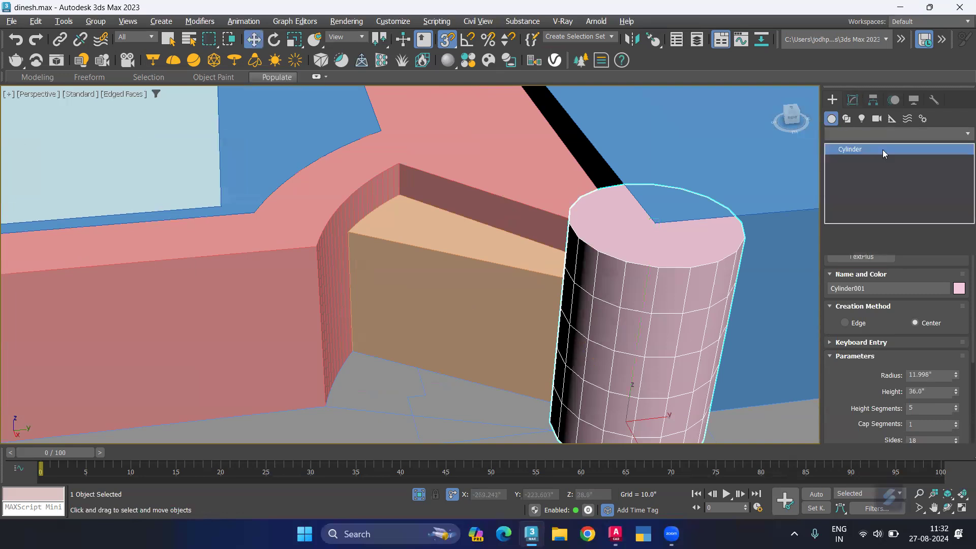
{"action": "left_click_drag", "start_coordinate": [956, 353], "coordinate": [957, 282]}
{"action": "left_click_drag", "start_coordinate": [956, 356], "coordinate": [954, 399]}
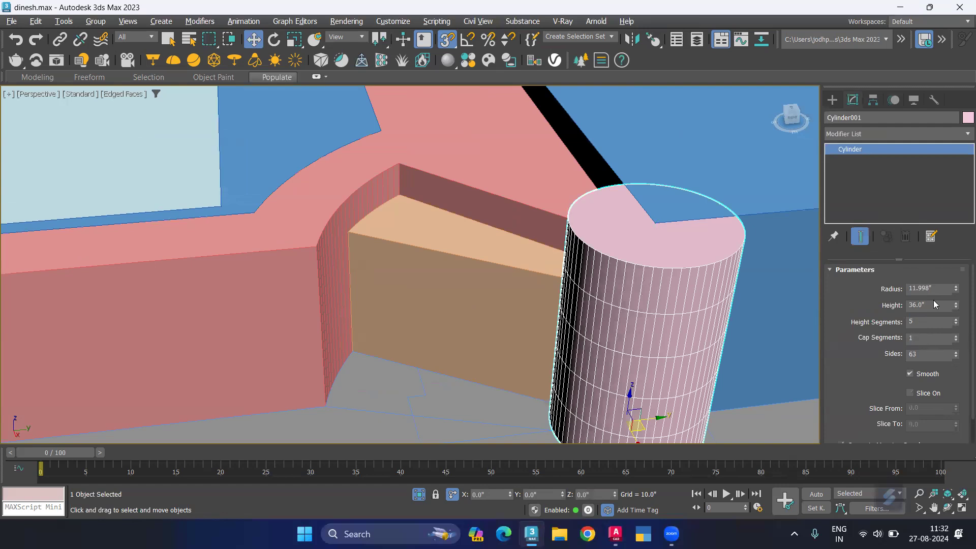
Step: Turn on Slice for Cylinder001 with Slice From -90 and Slice To -180
{"action": "left_click", "coordinate": [909, 393]}
{"action": "mouse_move", "coordinate": [956, 407]}
{"action": "left_mouse_down"}
{"action": "mouse_move", "coordinate": [930, 424]}
{"action": "mouse_move", "coordinate": [900, 488]}
{"action": "mouse_move", "coordinate": [908, 412]}
{"action": "left_mouse_up"}
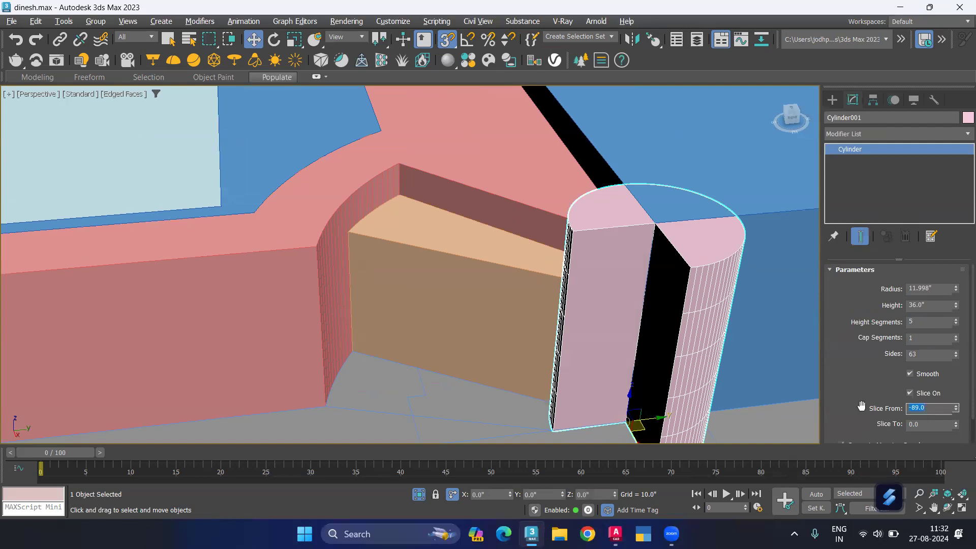
{"action": "type", "text": "0"}
{"action": "key", "text": "Return"}
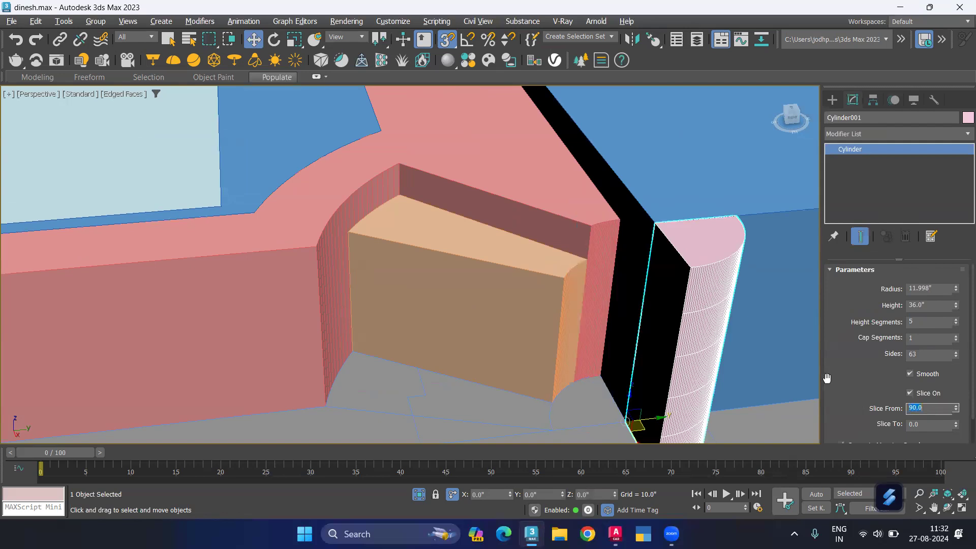
{"action": "scroll", "coordinate": [962, 398], "scroll_direction": "down", "scroll_amount": 1}
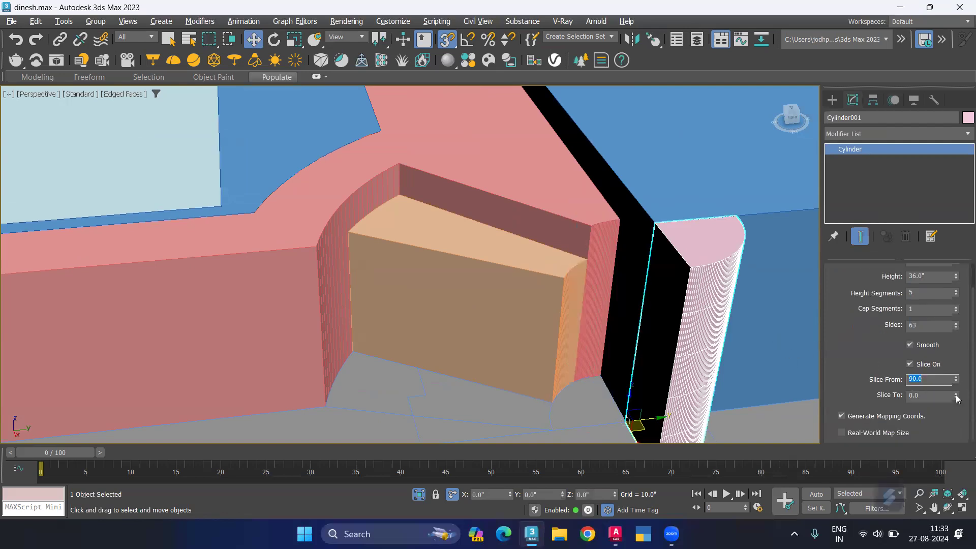
{"action": "mouse_move", "coordinate": [957, 399]}
{"action": "left_mouse_down"}
{"action": "mouse_move", "coordinate": [902, 515]}
{"action": "mouse_move", "coordinate": [886, 72]}
{"action": "left_mouse_up"}
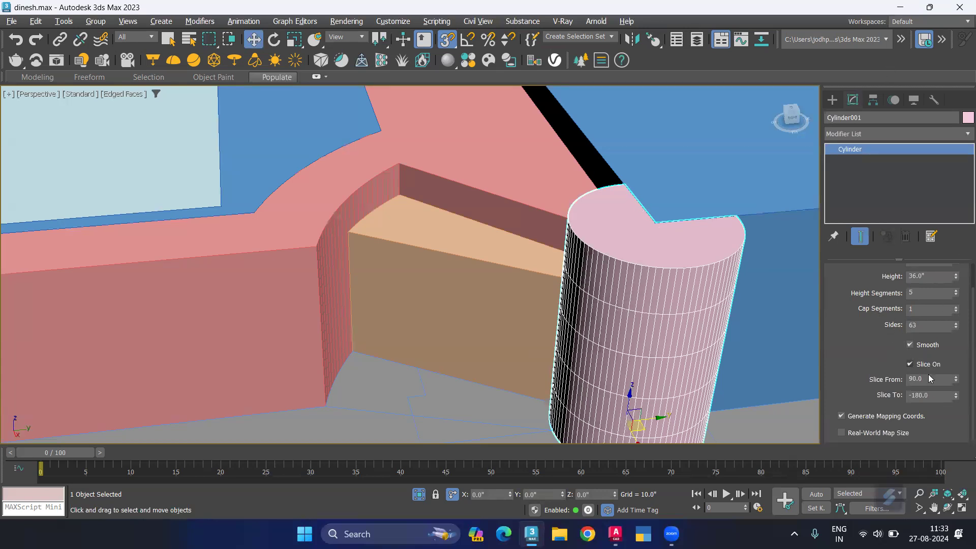
{"action": "left_click_drag", "start_coordinate": [931, 381], "coordinate": [867, 380]}
{"action": "type", "text": "-90"}
{"action": "key", "text": "Return"}
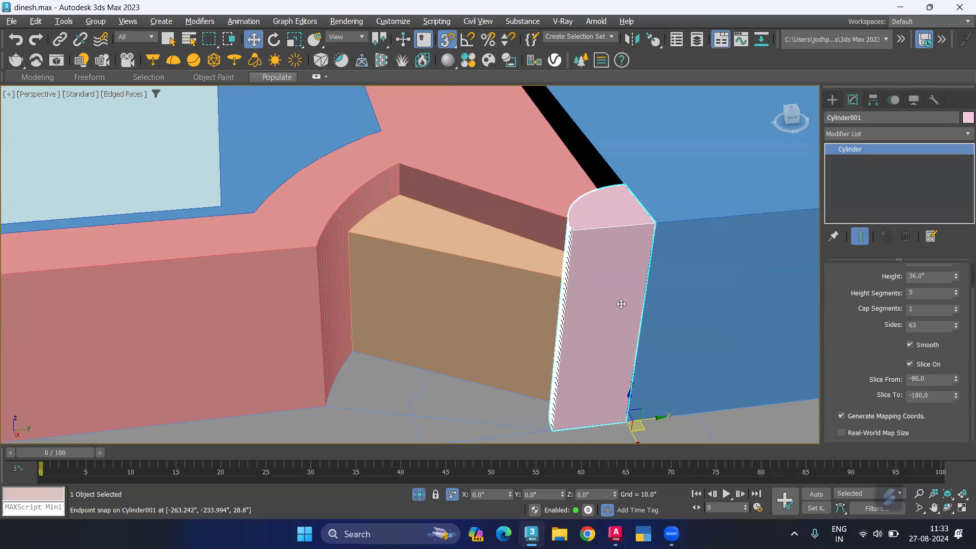
{"action": "scroll", "coordinate": [621, 303], "scroll_direction": "down", "scroll_amount": 2}
{"action": "middle_click_drag", "start_coordinate": [588, 331], "coordinate": [518, 298]}
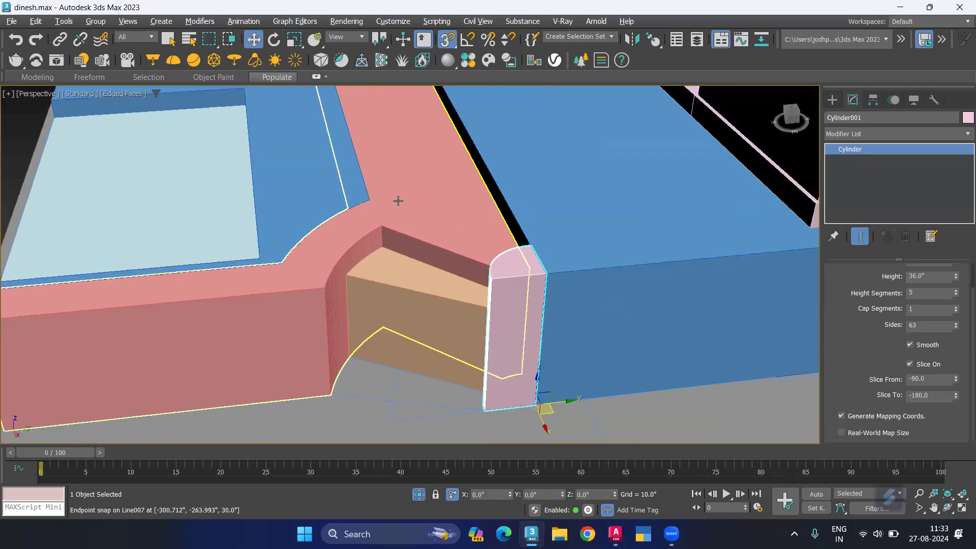
{"action": "scroll", "coordinate": [401, 199], "scroll_direction": "up", "scroll_amount": 1}
{"action": "scroll", "coordinate": [413, 242], "scroll_direction": "up", "scroll_amount": 1}
{"action": "scroll", "coordinate": [416, 247], "scroll_direction": "down", "scroll_amount": 2}
{"action": "middle_click_drag", "start_coordinate": [429, 240], "coordinate": [533, 240]}
{"action": "scroll", "coordinate": [497, 261], "scroll_direction": "up", "scroll_amount": 1}
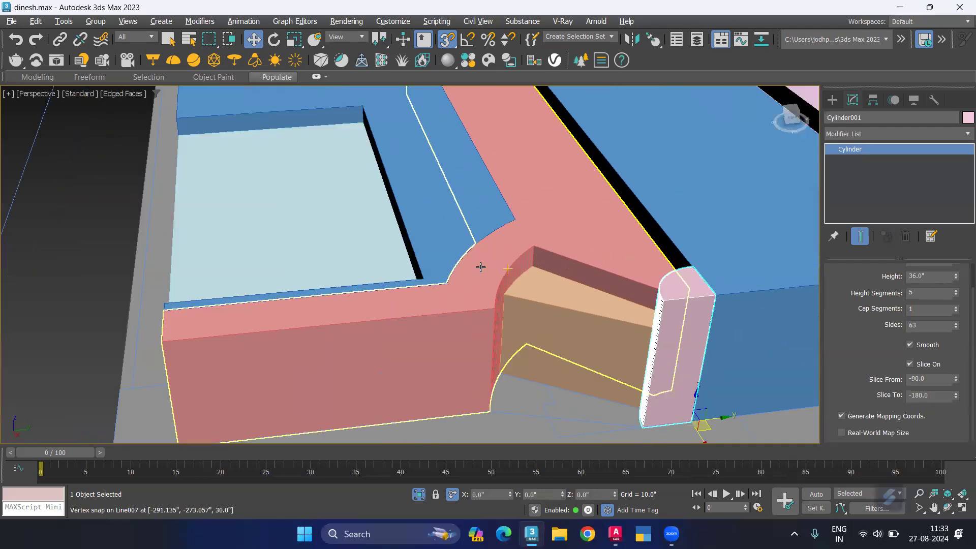
{"action": "scroll", "coordinate": [470, 245], "scroll_direction": "down", "scroll_amount": 1}
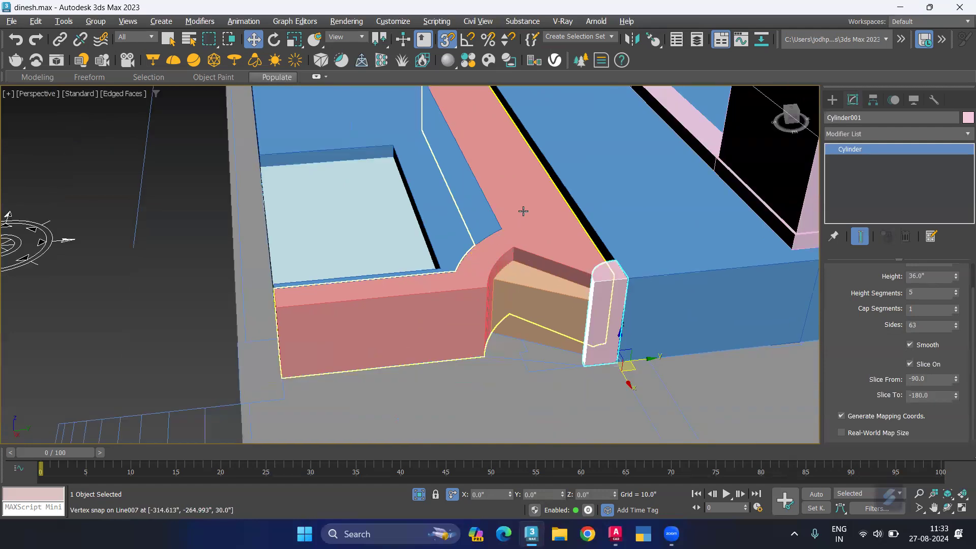
{"action": "left_click", "coordinate": [523, 211]}
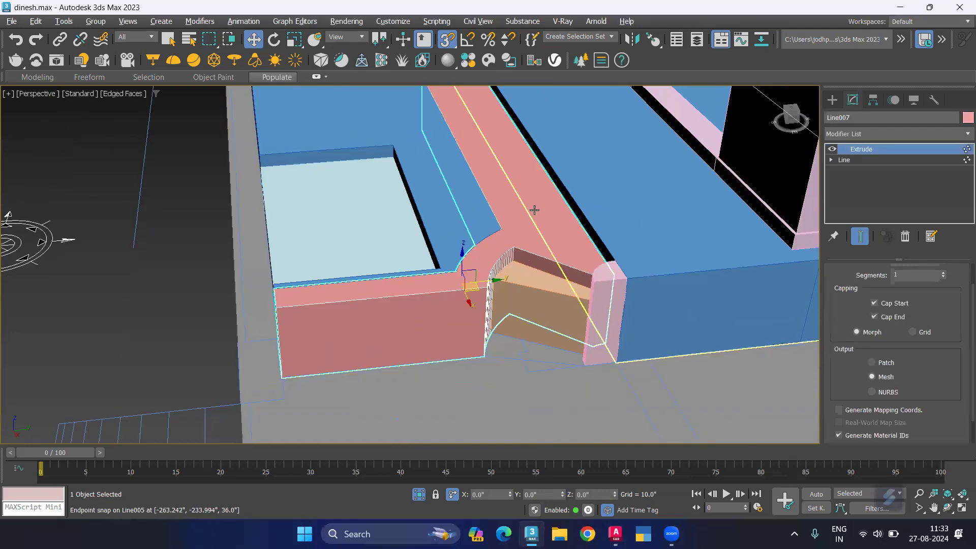
{"action": "left_click", "coordinate": [450, 215]}
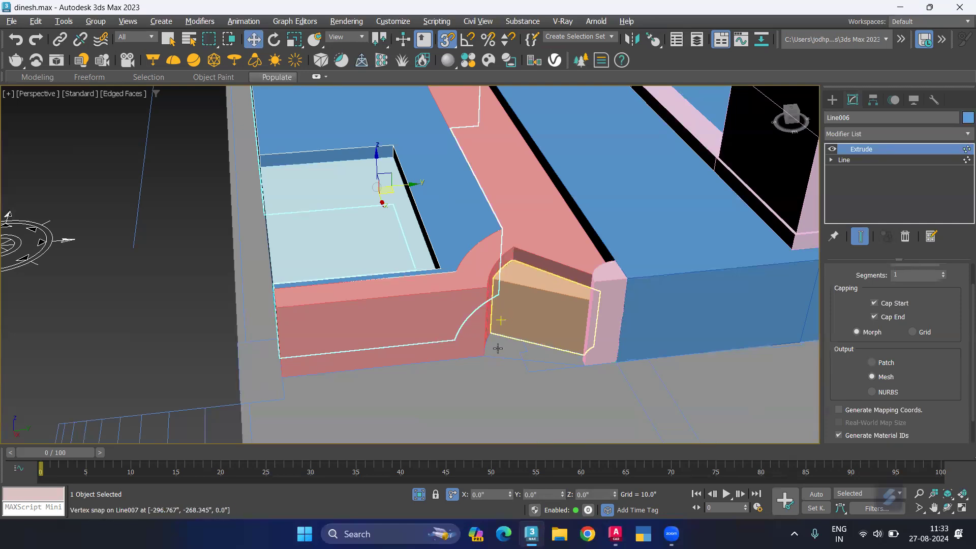
{"action": "scroll", "coordinate": [501, 355], "scroll_direction": "up", "scroll_amount": 4}
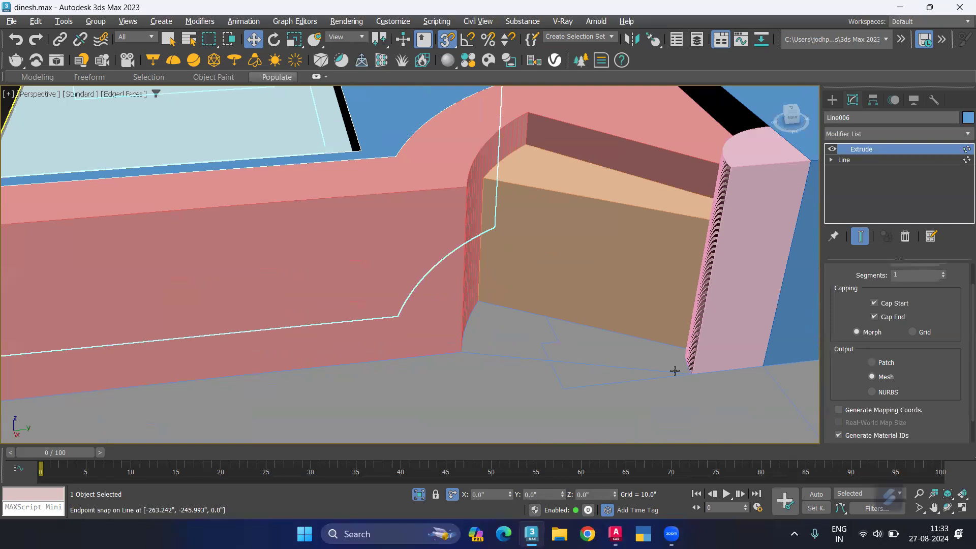
{"action": "left_click", "coordinate": [470, 352]}
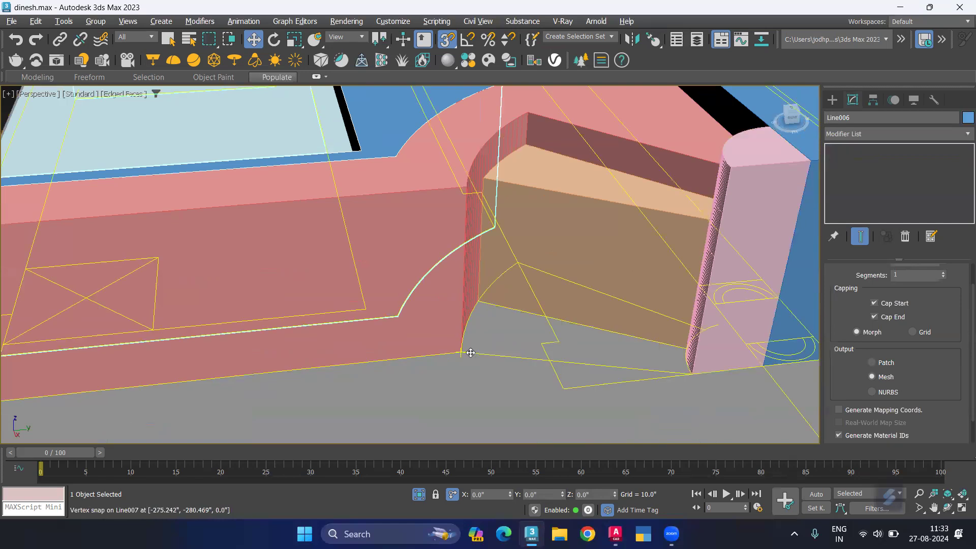
Step: Isolate the floor plan group with Alt+Q and zoom in
{"action": "key", "text": "alt+q"}
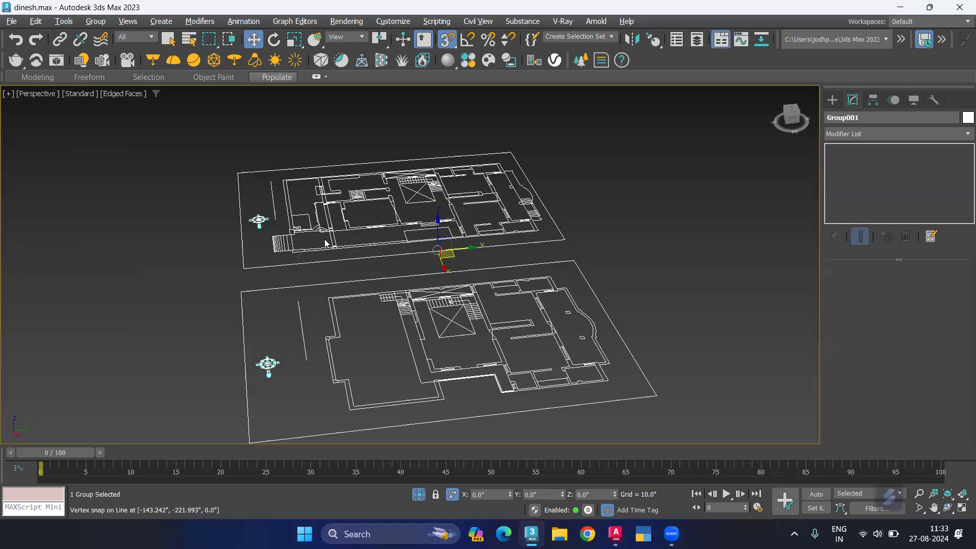
{"action": "scroll", "coordinate": [315, 213], "scroll_direction": "up", "scroll_amount": 6}
{"action": "scroll", "coordinate": [288, 187], "scroll_direction": "up", "scroll_amount": 5}
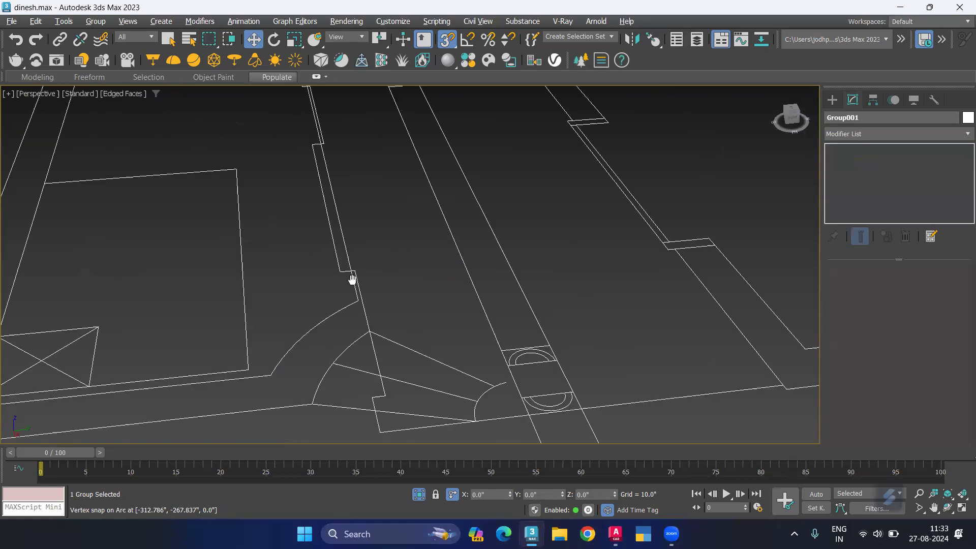
Step: Start Line009 with three vertices snapped along the door-arc outline
{"action": "left_click", "coordinate": [833, 99]}
{"action": "left_click", "coordinate": [847, 118]}
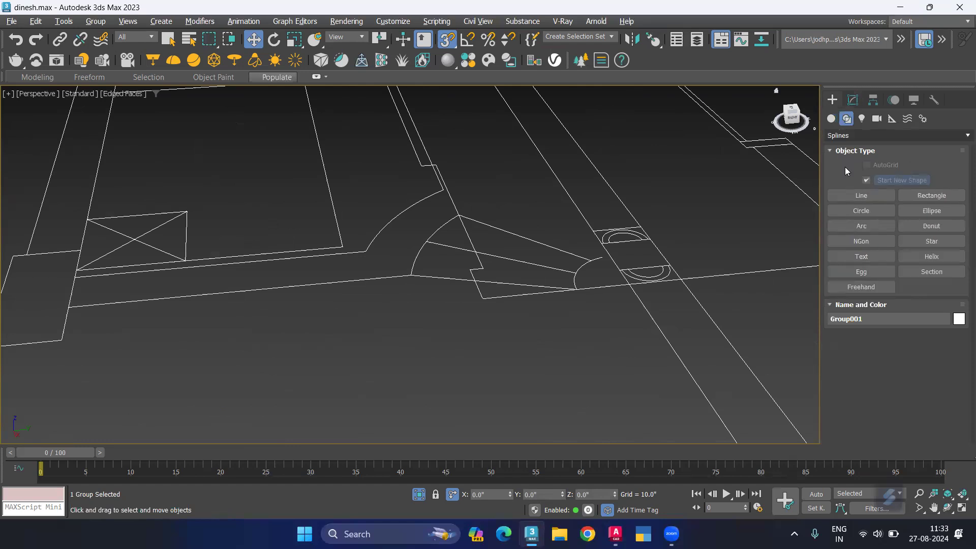
{"action": "left_click", "coordinate": [886, 196]}
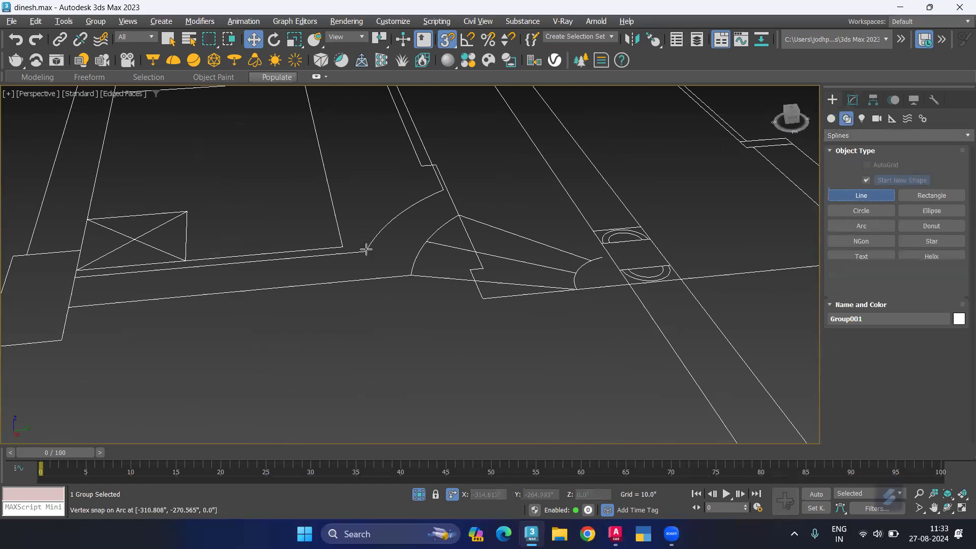
{"action": "left_click", "coordinate": [425, 242]}
{"action": "left_click", "coordinate": [575, 270]}
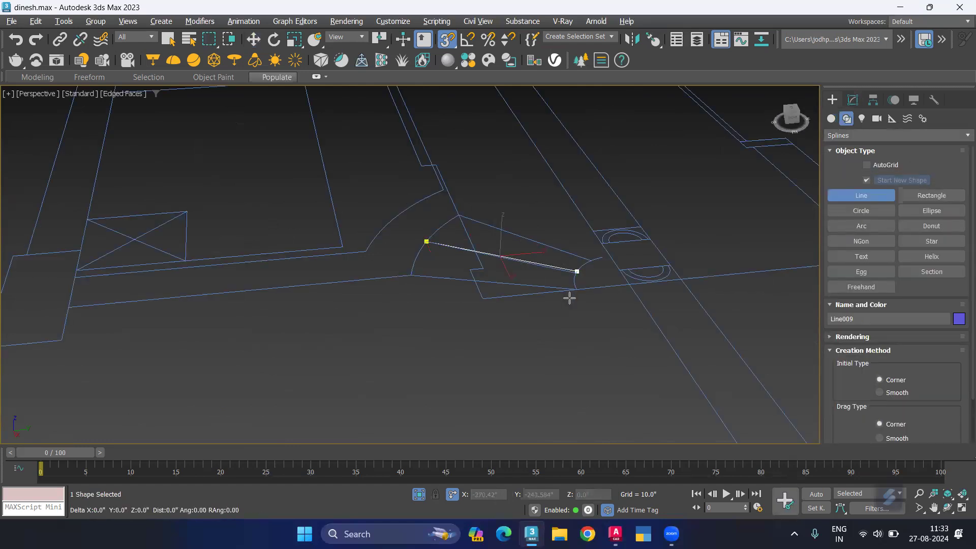
{"action": "scroll", "coordinate": [570, 294], "scroll_direction": "up", "scroll_amount": 3}
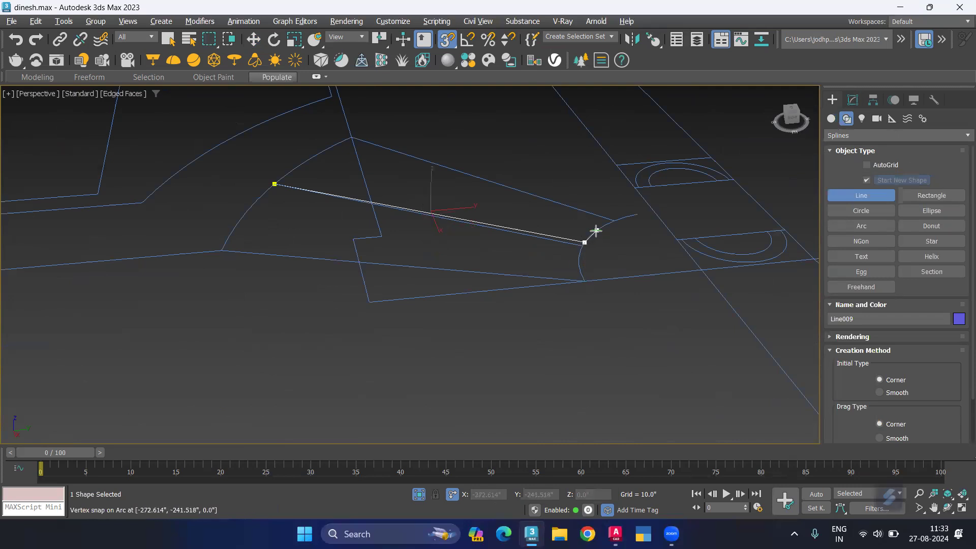
{"action": "scroll", "coordinate": [564, 237], "scroll_direction": "up", "scroll_amount": 3}
{"action": "left_click", "coordinate": [607, 245]}
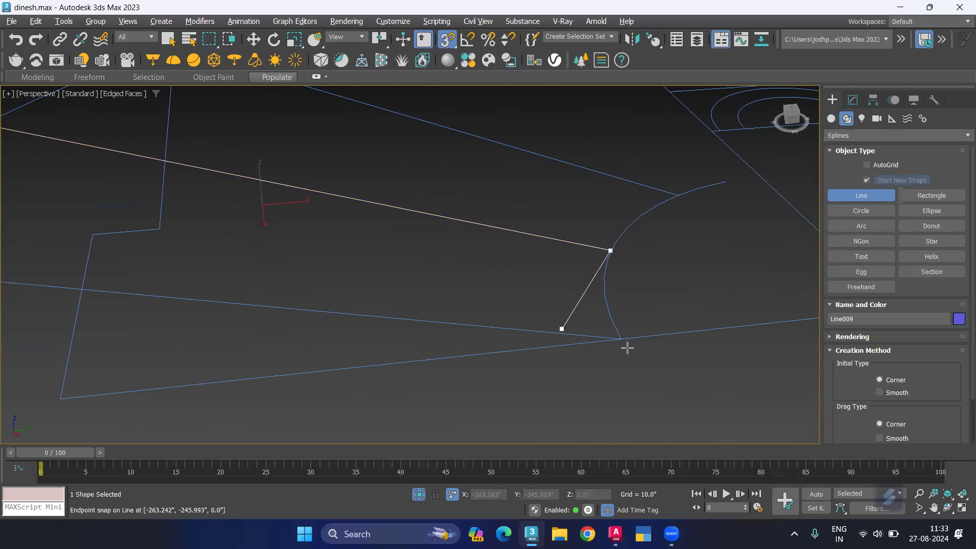
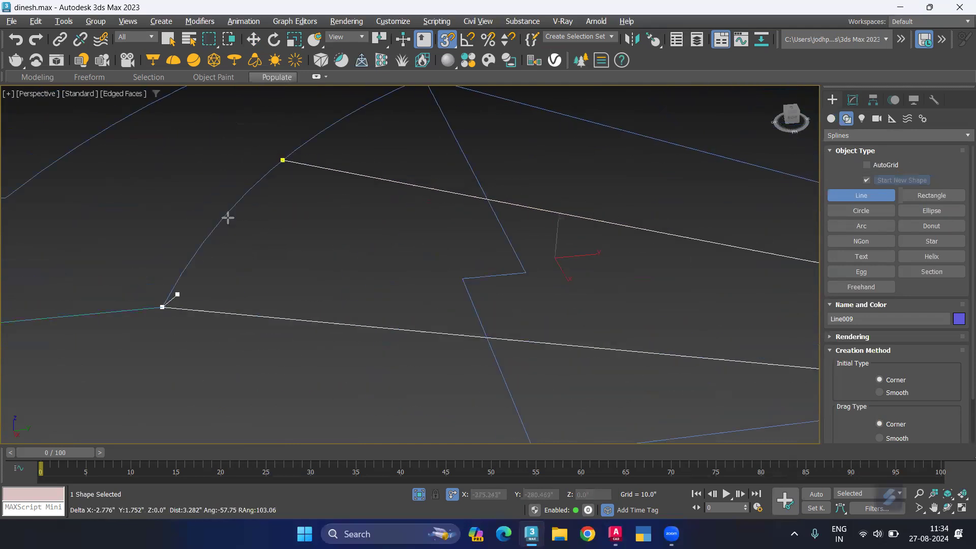
Step: Close the Line009 outline at its first vertex, confirming the Close spline prompt
{"action": "left_click", "coordinate": [283, 161]}
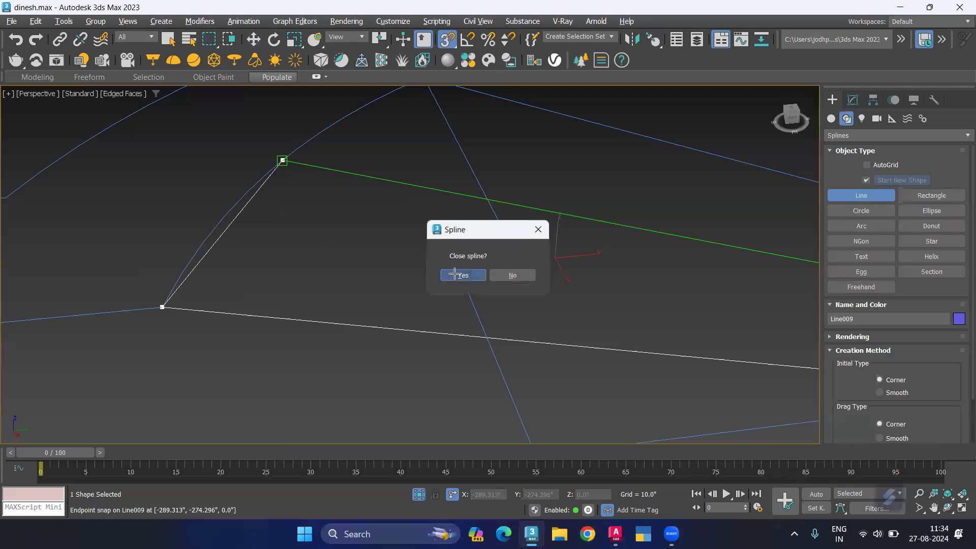
{"action": "left_click", "coordinate": [448, 274]}
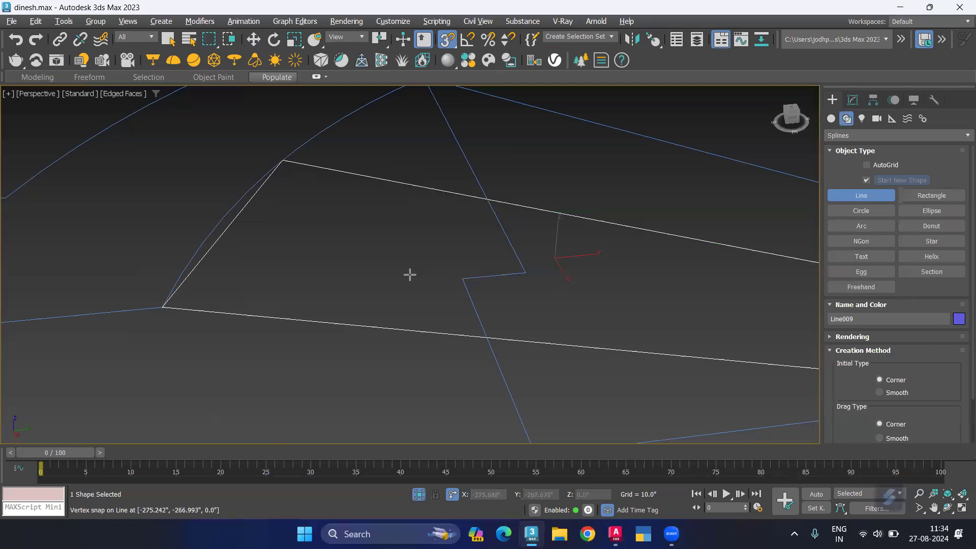
{"action": "left_click", "coordinate": [862, 225]}
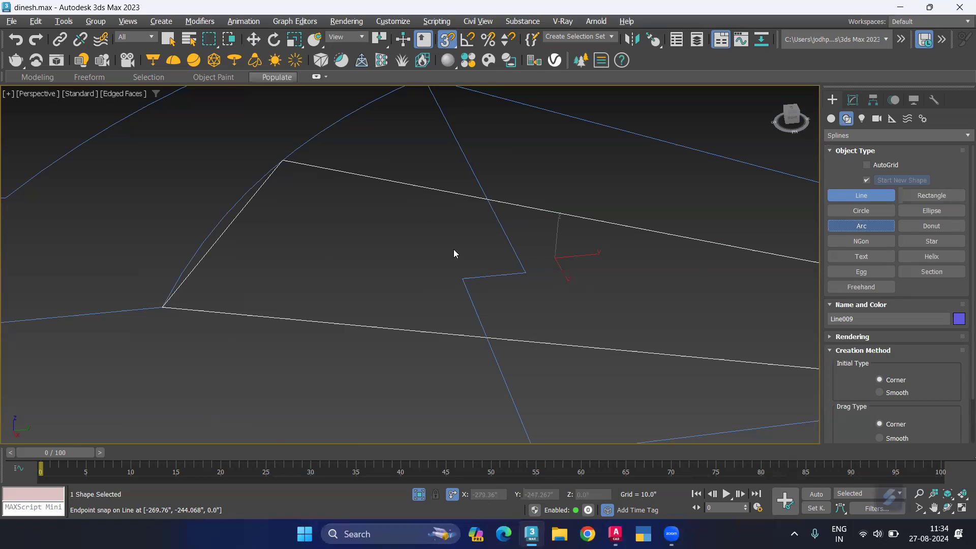
Step: Draw snapped arcs Arc001 and Arc002 along the outline's curved left and right ends, then reselect Line009
{"action": "left_click_drag", "start_coordinate": [282, 161], "coordinate": [162, 307]}
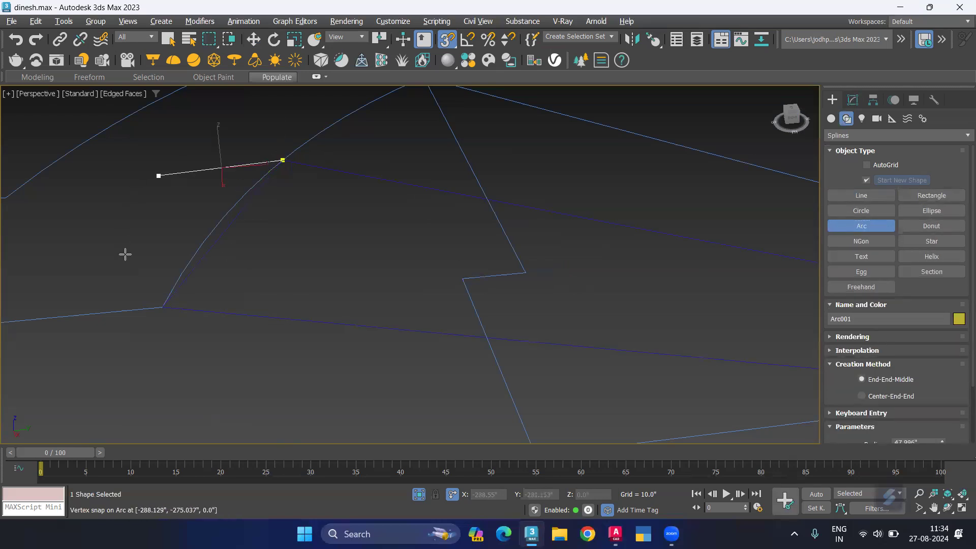
{"action": "left_click", "coordinate": [233, 208]}
{"action": "middle_click_drag", "start_coordinate": [232, 207], "coordinate": [462, 225]}
{"action": "scroll", "coordinate": [530, 237], "scroll_direction": "up", "scroll_amount": 3}
{"action": "mouse_move", "coordinate": [530, 237]}
{"action": "left_mouse_down"}
{"action": "mouse_move", "coordinate": [471, 252]}
{"action": "mouse_move", "coordinate": [470, 336]}
{"action": "mouse_move", "coordinate": [527, 373]}
{"action": "left_mouse_up"}
{"action": "left_click", "coordinate": [514, 322]}
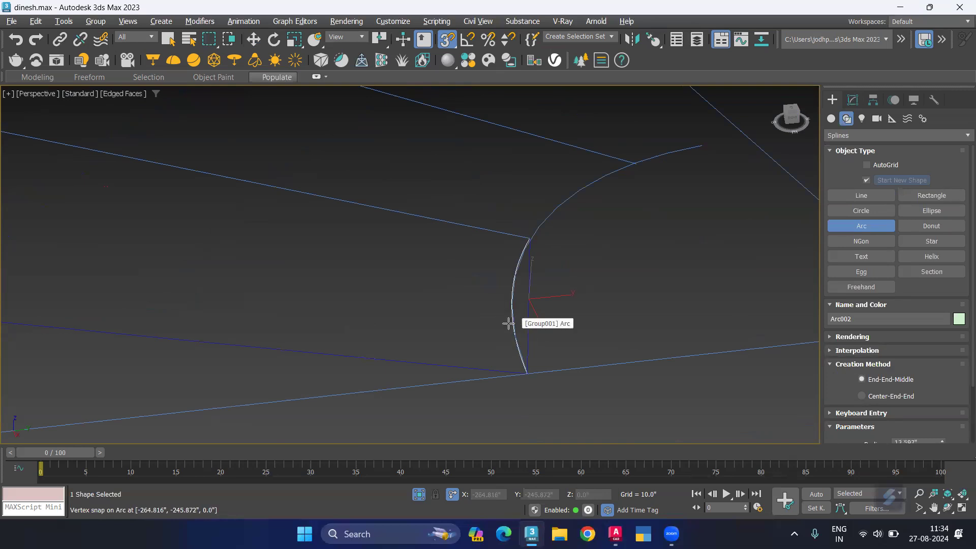
{"action": "right_click", "coordinate": [460, 314]}
{"action": "left_click", "coordinate": [529, 288]}
Step: Attach Arc001 and Arc002 to Line009 and isolate the combined shape with Alt+Q
{"action": "left_click", "coordinate": [853, 99]}
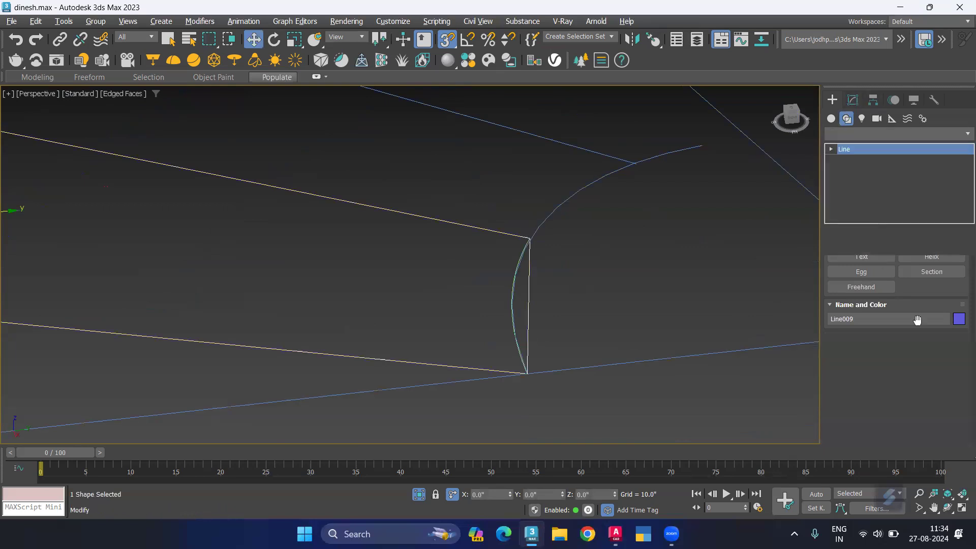
{"action": "scroll", "coordinate": [948, 349], "scroll_direction": "down", "scroll_amount": 3}
{"action": "scroll", "coordinate": [947, 320], "scroll_direction": "down", "scroll_amount": 3}
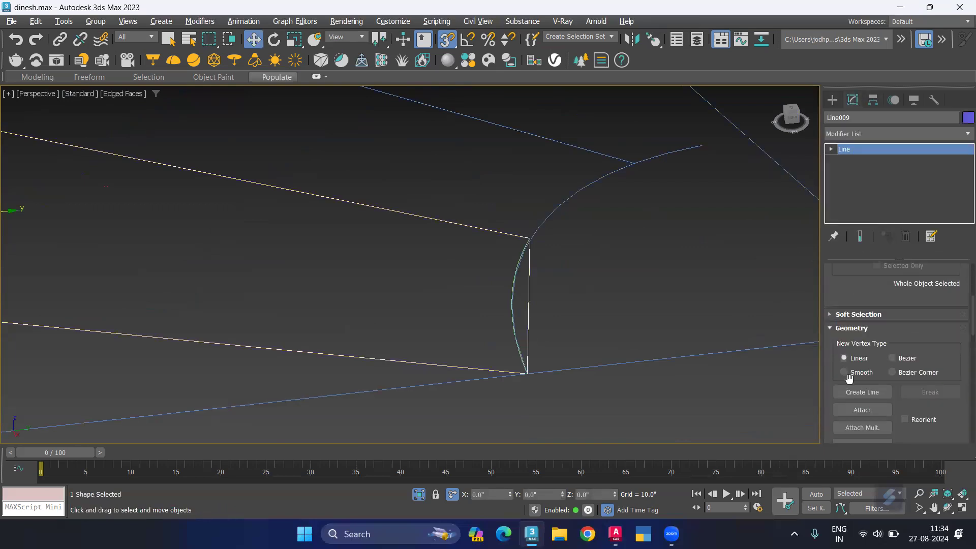
{"action": "left_click", "coordinate": [866, 411]}
{"action": "scroll", "coordinate": [273, 255], "scroll_direction": "down", "scroll_amount": 1}
{"action": "scroll", "coordinate": [283, 257], "scroll_direction": "down", "scroll_amount": 3}
{"action": "scroll", "coordinate": [332, 273], "scroll_direction": "down", "scroll_amount": 3}
{"action": "scroll", "coordinate": [523, 297], "scroll_direction": "up", "scroll_amount": 5}
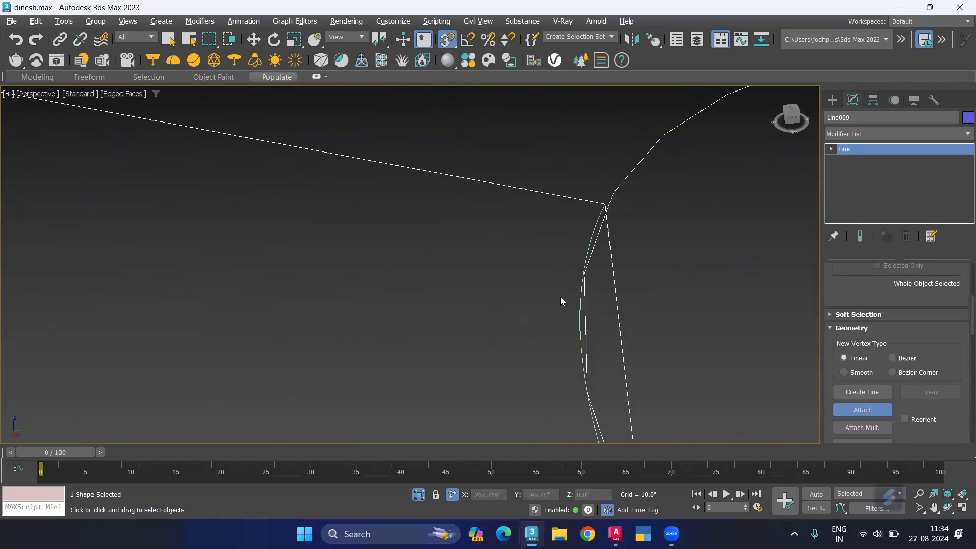
{"action": "scroll", "coordinate": [260, 282], "scroll_direction": "down", "scroll_amount": 3}
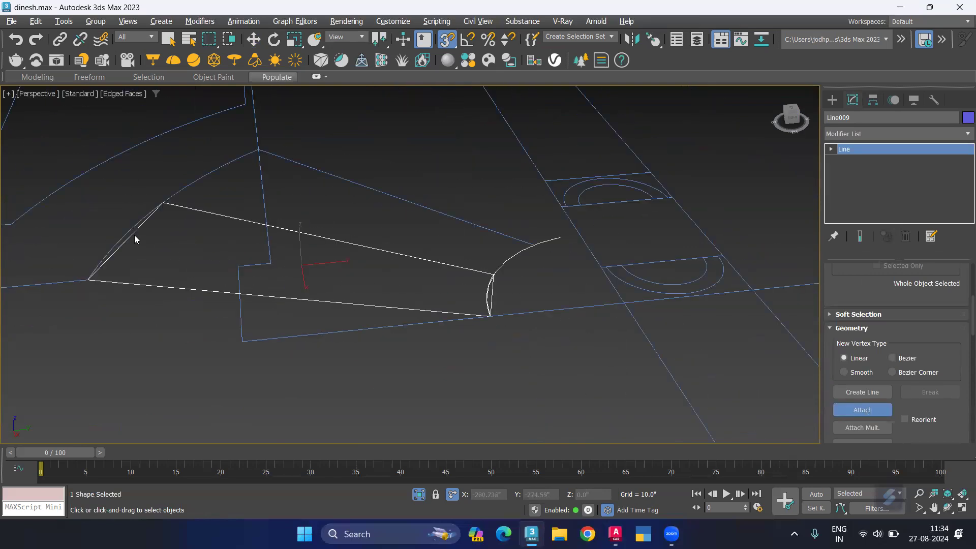
{"action": "scroll", "coordinate": [133, 236], "scroll_direction": "up", "scroll_amount": 3}
{"action": "scroll", "coordinate": [104, 237], "scroll_direction": "up", "scroll_amount": 3}
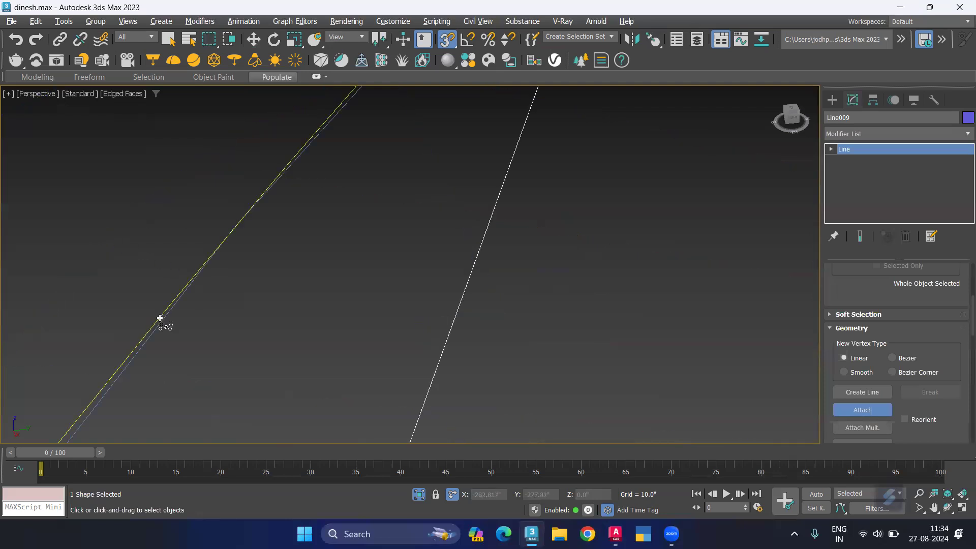
{"action": "scroll", "coordinate": [322, 288], "scroll_direction": "down", "scroll_amount": 3}
{"action": "scroll", "coordinate": [321, 287], "scroll_direction": "down", "scroll_amount": 2}
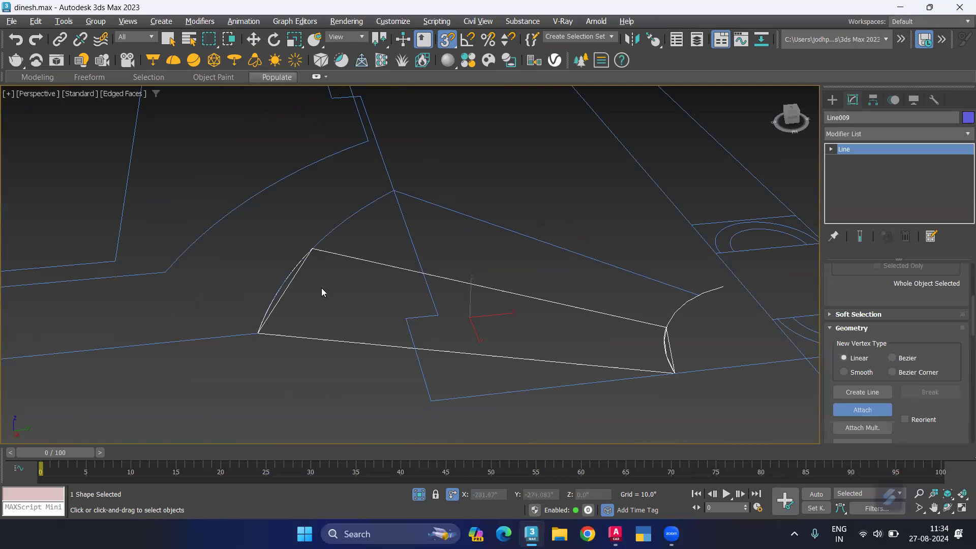
{"action": "key", "text": "alt+q"}
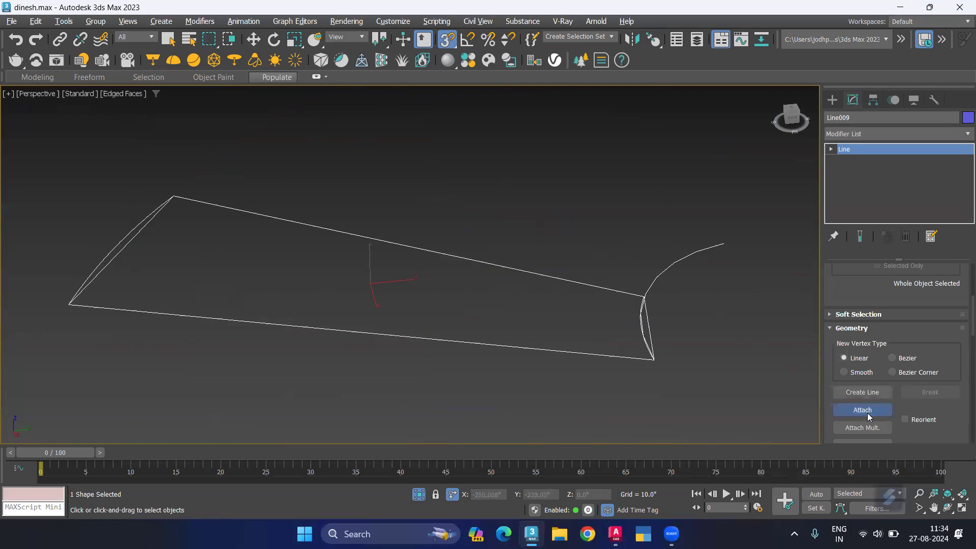
{"action": "left_click", "coordinate": [862, 410]}
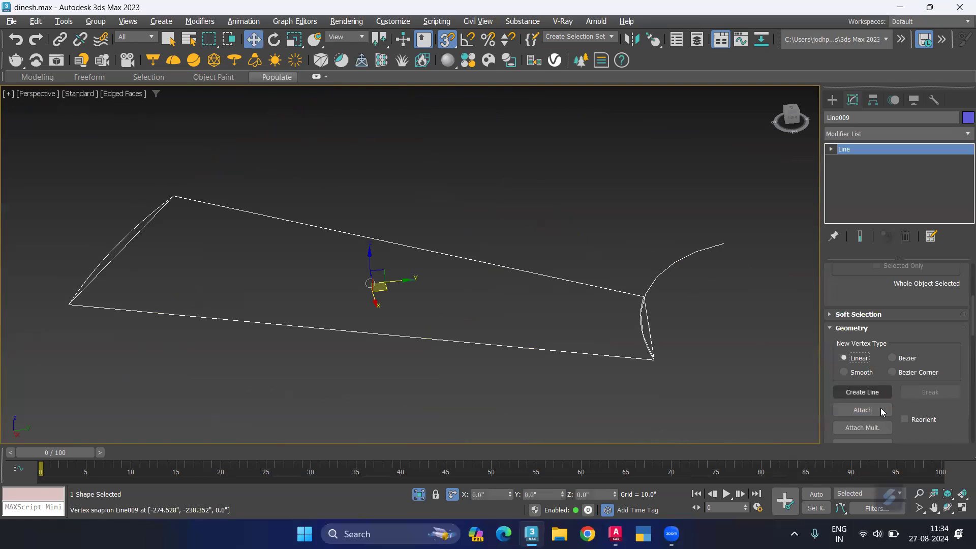
Step: At segment level, delete Line009's original right-hand curved segment
{"action": "key", "text": "1"}
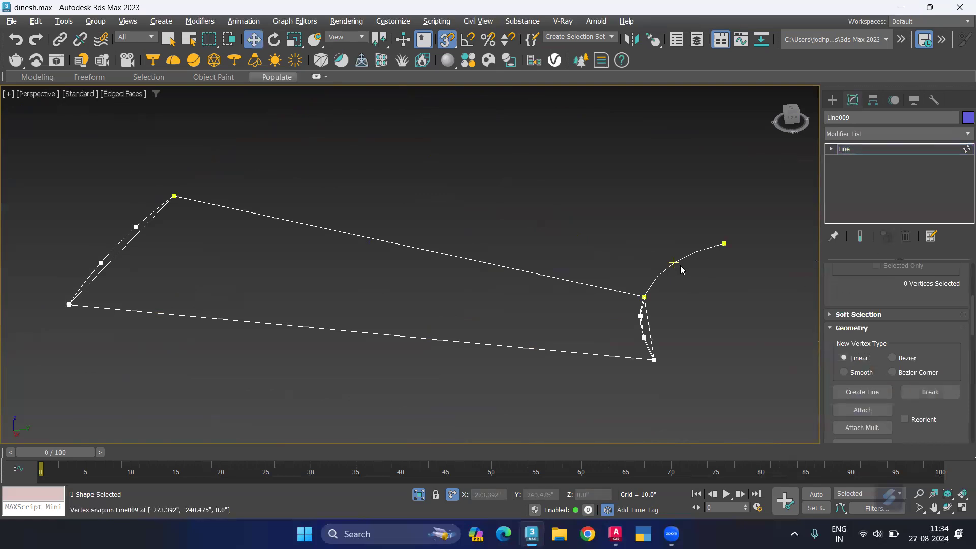
{"action": "key", "text": "2"}
{"action": "left_click", "coordinate": [675, 261]}
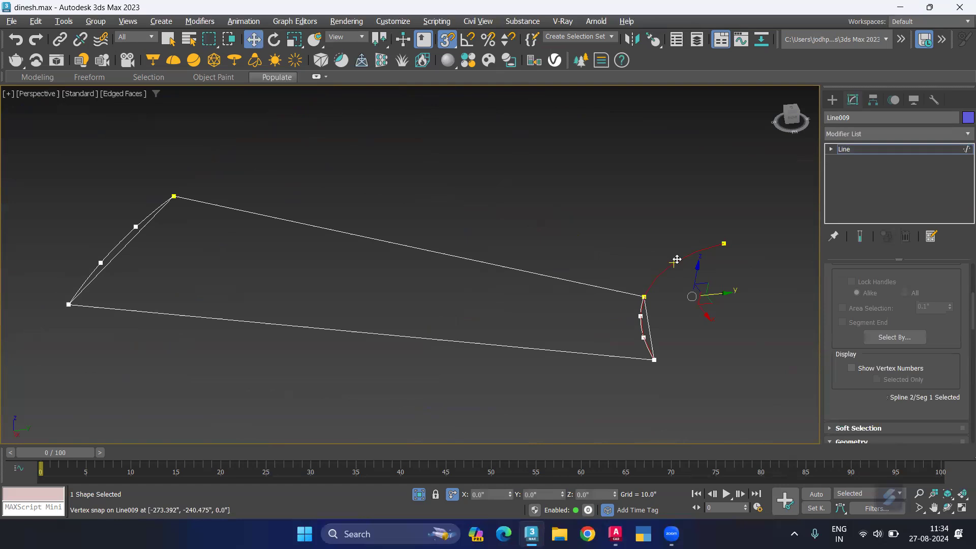
{"action": "scroll", "coordinate": [649, 316], "scroll_direction": "up", "scroll_amount": 2}
{"action": "key", "text": "Delete"}
{"action": "scroll", "coordinate": [639, 333], "scroll_direction": "up", "scroll_amount": 4}
{"action": "scroll", "coordinate": [614, 209], "scroll_direction": "down", "scroll_amount": 2}
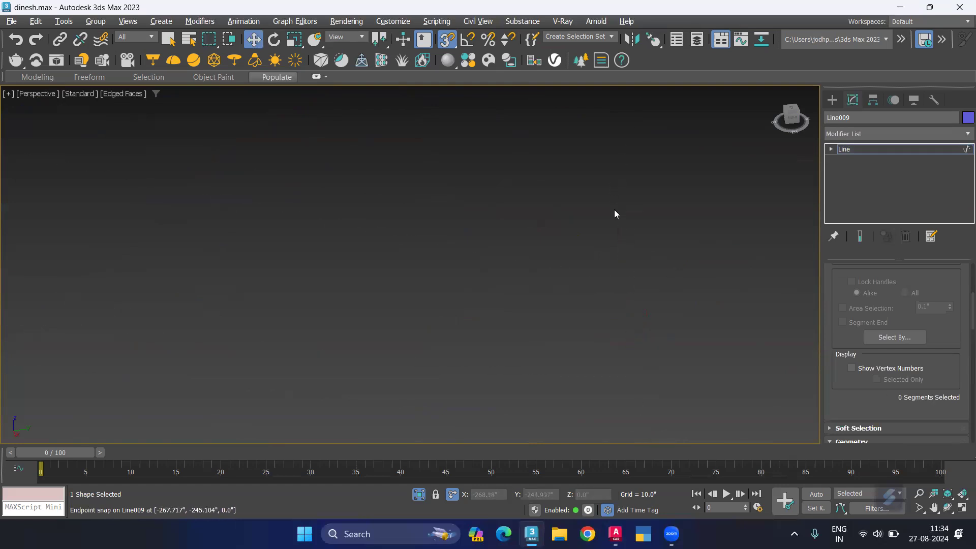
{"action": "scroll", "coordinate": [614, 209], "scroll_direction": "down", "scroll_amount": 3}
{"action": "middle_click_drag", "start_coordinate": [487, 247], "coordinate": [747, 307]}
{"action": "middle_click_drag", "start_coordinate": [193, 201], "coordinate": [286, 226]}
{"action": "left_click", "coordinate": [286, 226]}
{"action": "left_click", "coordinate": [331, 229]}
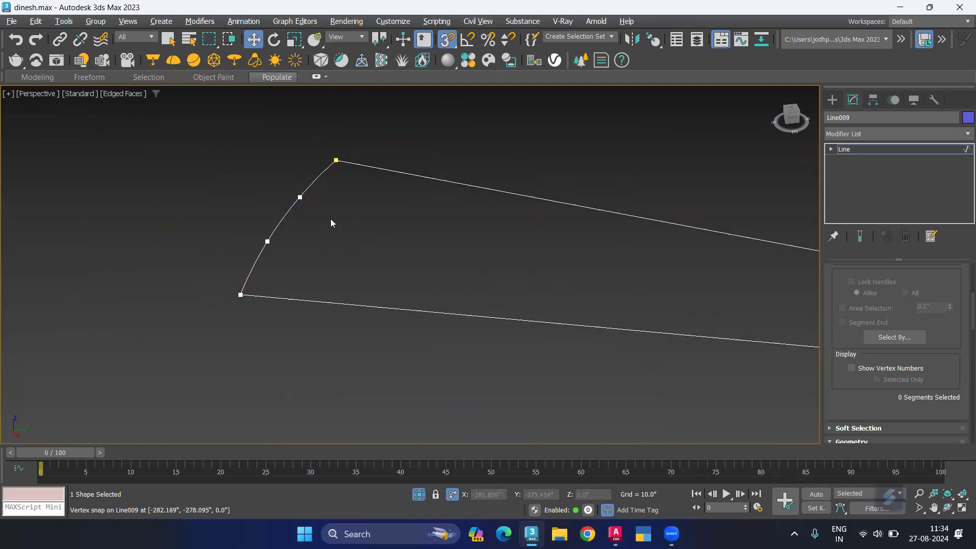
Step: Weld the overlapping endpoint vertices at the top corner using the 0.1" threshold
{"action": "key", "text": "1"}
{"action": "left_click_drag", "start_coordinate": [321, 190], "coordinate": [353, 145]}
{"action": "scroll", "coordinate": [962, 415], "scroll_direction": "down", "scroll_amount": 1}
{"action": "scroll", "coordinate": [961, 417], "scroll_direction": "down", "scroll_amount": 1}
{"action": "scroll", "coordinate": [951, 418], "scroll_direction": "down", "scroll_amount": 1}
{"action": "scroll", "coordinate": [941, 420], "scroll_direction": "down", "scroll_amount": 1}
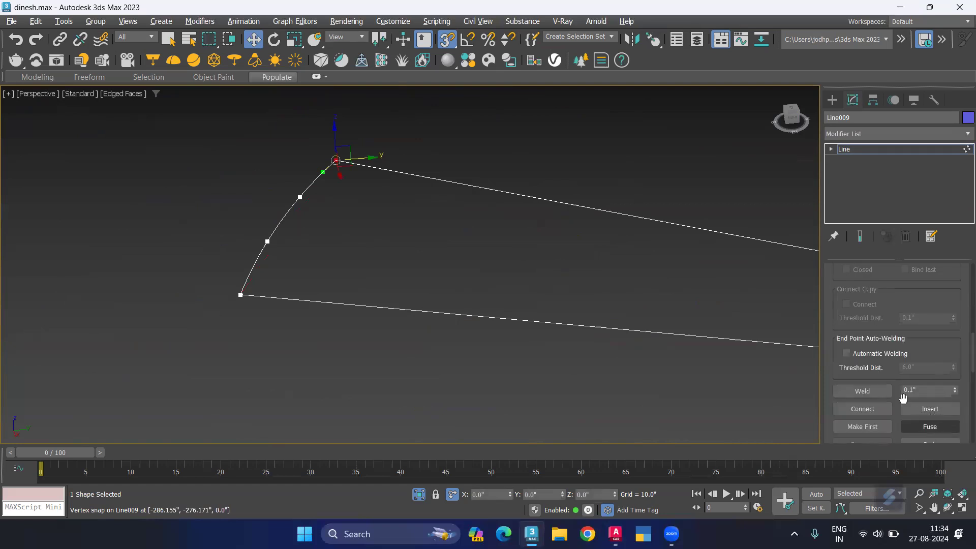
{"action": "left_click", "coordinate": [862, 390]}
Step: Weld the lower-right and upper-right vertex pairs so the arc-edged outline is closed
{"action": "left_click_drag", "start_coordinate": [295, 271], "coordinate": [205, 318]}
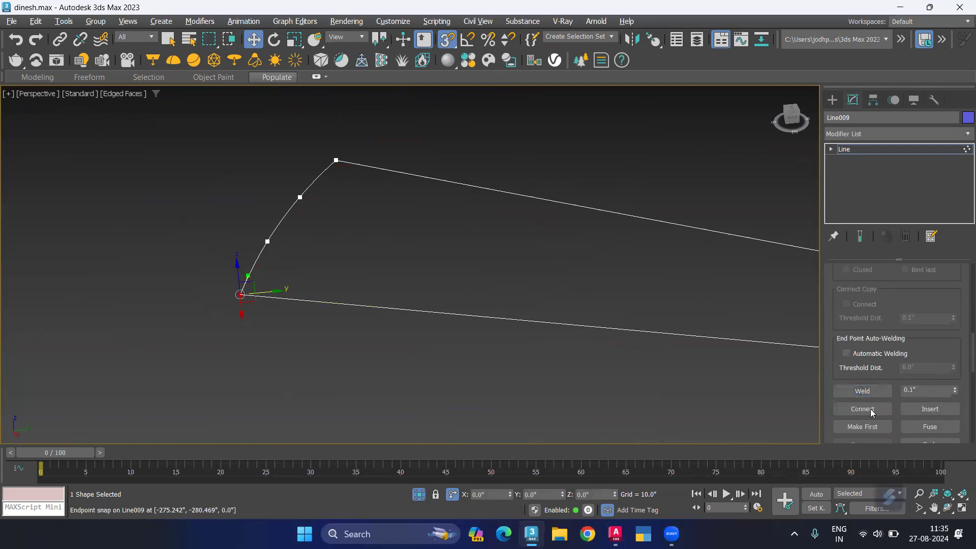
{"action": "middle_click_drag", "start_coordinate": [588, 359], "coordinate": [318, 322]}
{"action": "middle_click_drag", "start_coordinate": [808, 310], "coordinate": [657, 293]}
{"action": "left_click_drag", "start_coordinate": [662, 291], "coordinate": [619, 317]}
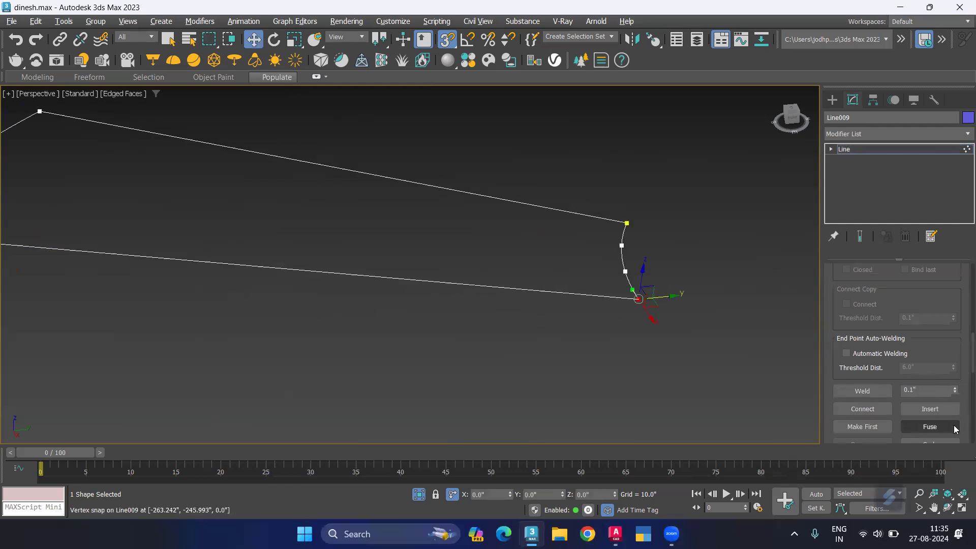
{"action": "left_click", "coordinate": [870, 390]}
{"action": "left_click_drag", "start_coordinate": [648, 197], "coordinate": [563, 230]}
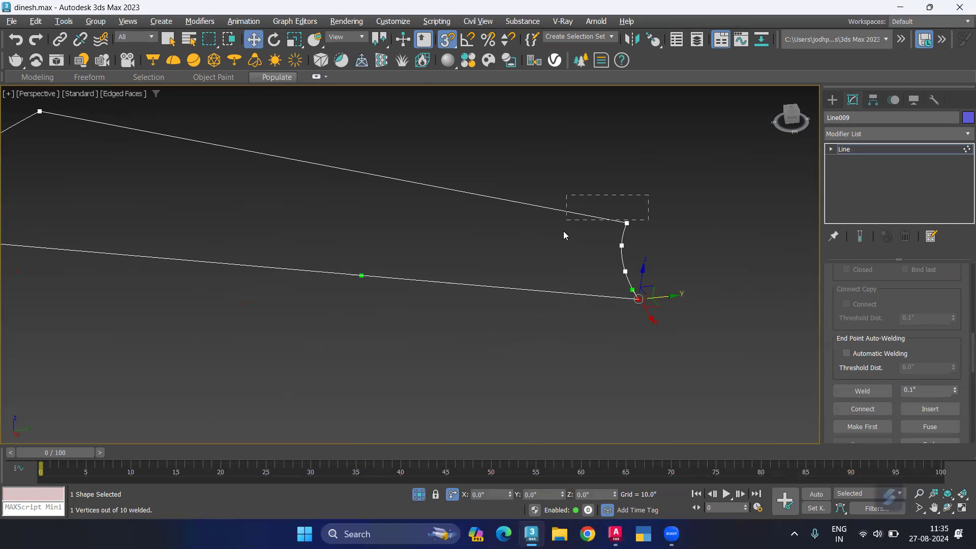
{"action": "left_click", "coordinate": [863, 390]}
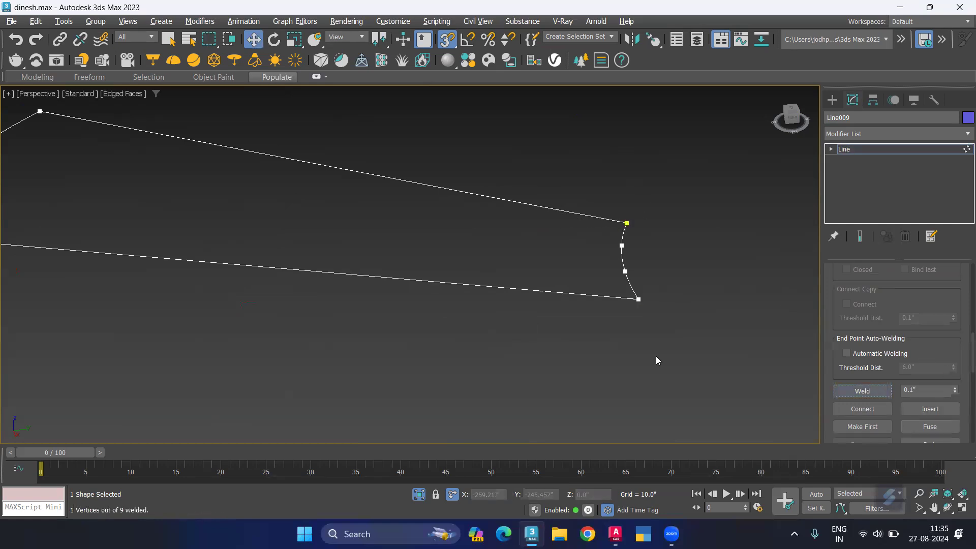
{"action": "left_click", "coordinate": [853, 133]}
Step: Add an Extrude modifier to Line009 with Amount 18, then deselect it
{"action": "type", "text": "ex"}
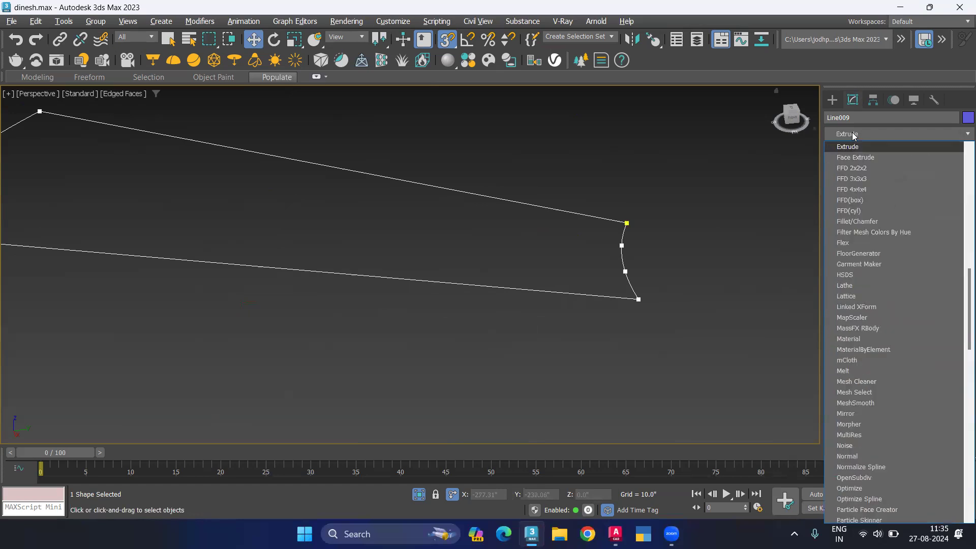
{"action": "scroll", "coordinate": [657, 219], "scroll_direction": "down", "scroll_amount": 3}
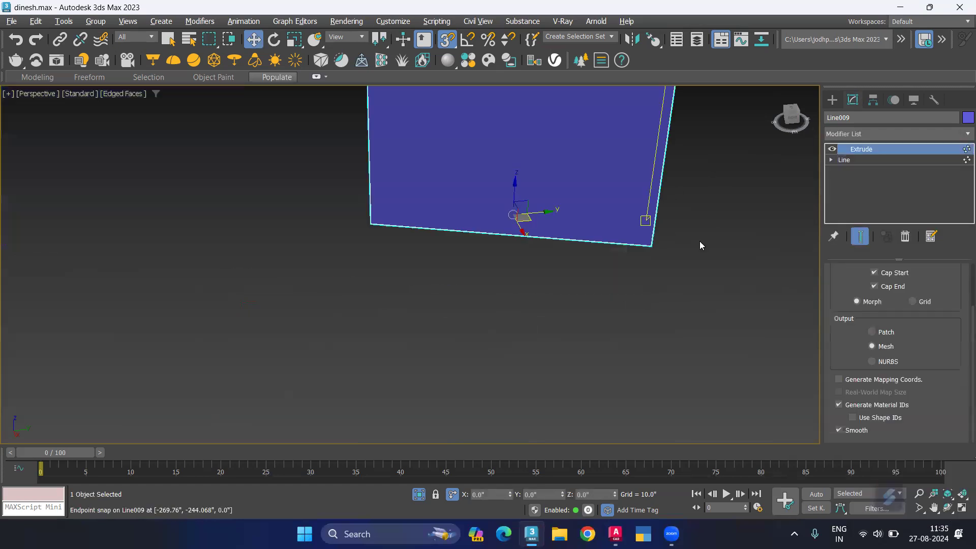
{"action": "scroll", "coordinate": [700, 241], "scroll_direction": "down", "scroll_amount": 2}
{"action": "scroll", "coordinate": [935, 315], "scroll_direction": "up", "scroll_amount": 2}
{"action": "scroll", "coordinate": [930, 299], "scroll_direction": "up", "scroll_amount": 2}
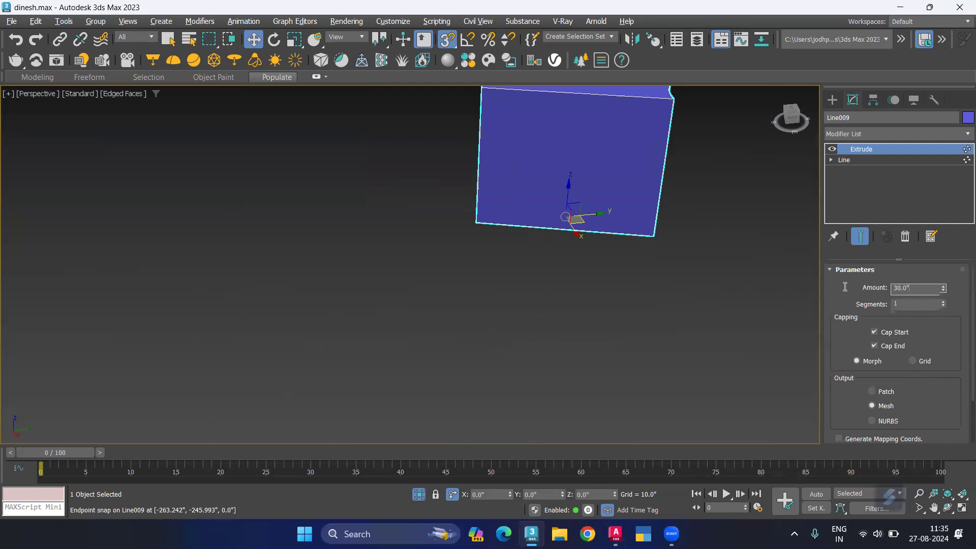
{"action": "type", "text": "18"}
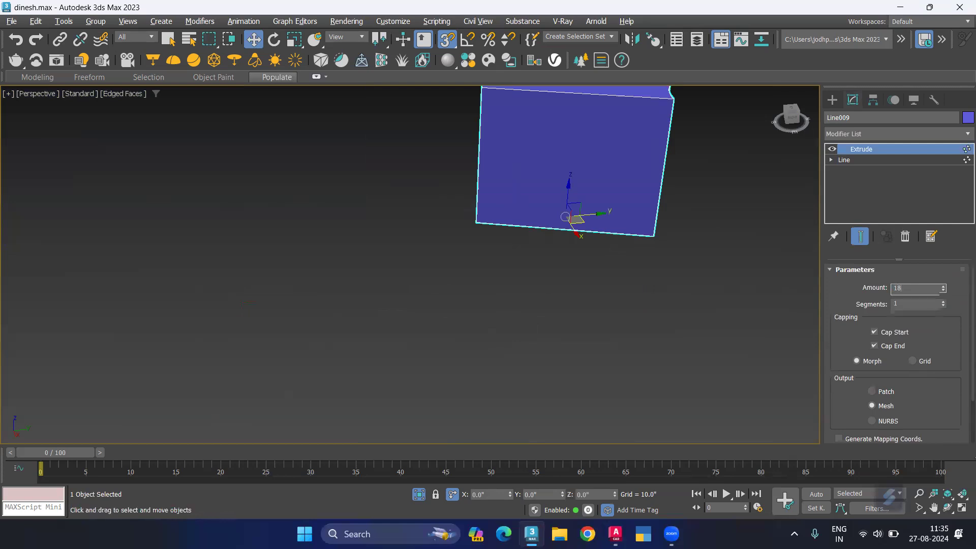
{"action": "key", "text": "Return"}
{"action": "left_click", "coordinate": [597, 292]}
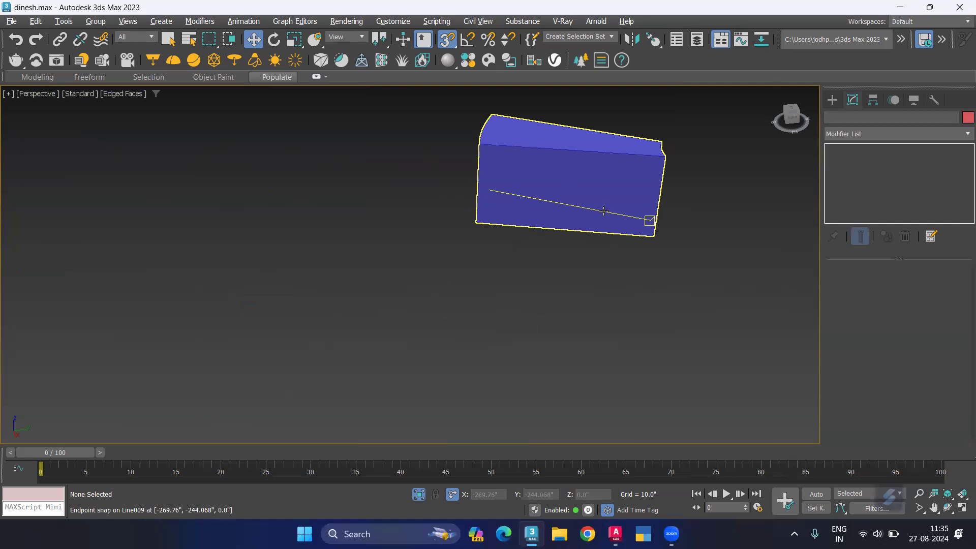
Step: Unhide all hidden house objects and orbit down toward the new block
{"action": "right_click", "coordinate": [733, 276]}
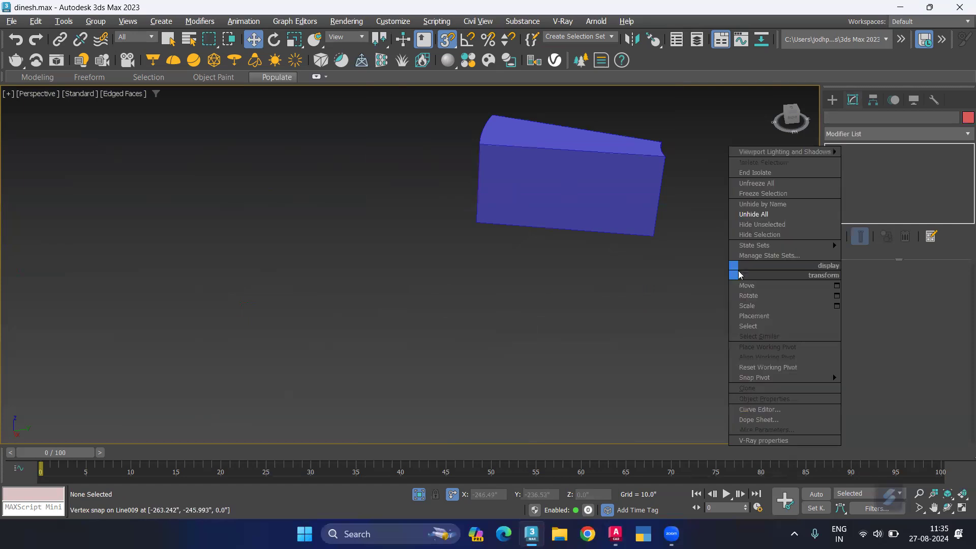
{"action": "left_click", "coordinate": [740, 225]}
{"action": "middle_click_drag", "start_coordinate": [583, 264], "coordinate": [536, 189], "text": "alt"}
{"action": "mouse_move", "coordinate": [508, 232]}
{"action": "middle_mouse_down", "text": "alt"}
{"action": "mouse_move", "coordinate": [440, 283]}
{"action": "mouse_move", "coordinate": [410, 283]}
{"action": "mouse_move", "coordinate": [463, 271]}
{"action": "mouse_move", "coordinate": [446, 268]}
{"action": "mouse_move", "coordinate": [448, 276]}
{"action": "middle_mouse_up", "text": "alt"}
{"action": "scroll", "coordinate": [449, 276], "scroll_direction": "down", "scroll_amount": 2}
{"action": "scroll", "coordinate": [370, 277], "scroll_direction": "down", "scroll_amount": 3}
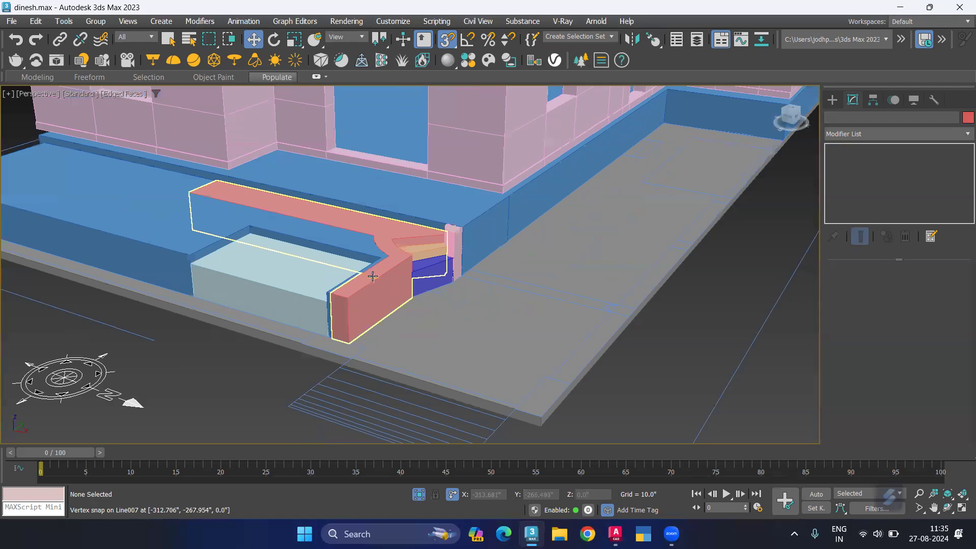
{"action": "scroll", "coordinate": [546, 359], "scroll_direction": "down", "scroll_amount": 3}
Step: Orbit, pan and zoom around the building to inspect the slab among the entrance steps
{"action": "middle_click_drag", "start_coordinate": [546, 351], "coordinate": [523, 364], "text": "alt"}
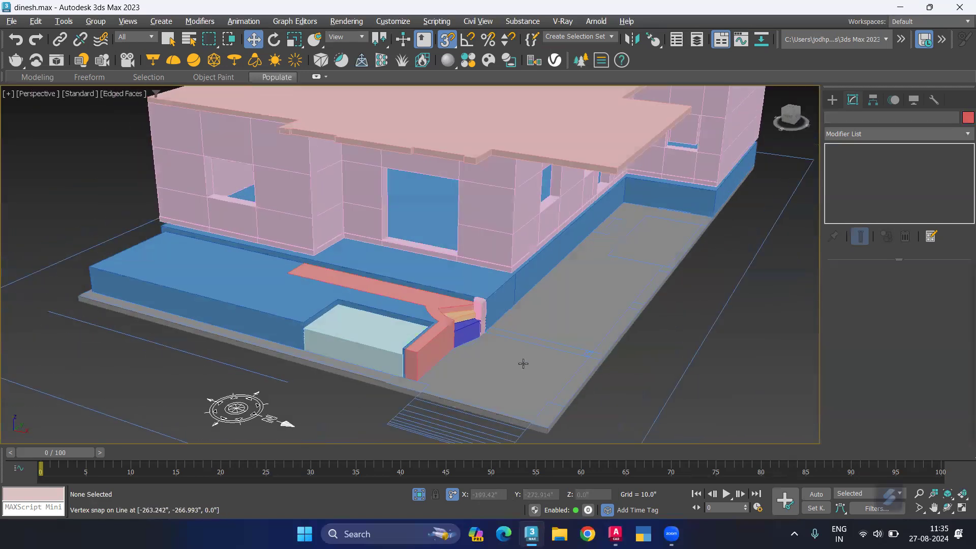
{"action": "scroll", "coordinate": [523, 363], "scroll_direction": "up", "scroll_amount": 2}
{"action": "middle_click_drag", "start_coordinate": [791, 283], "coordinate": [737, 267]}
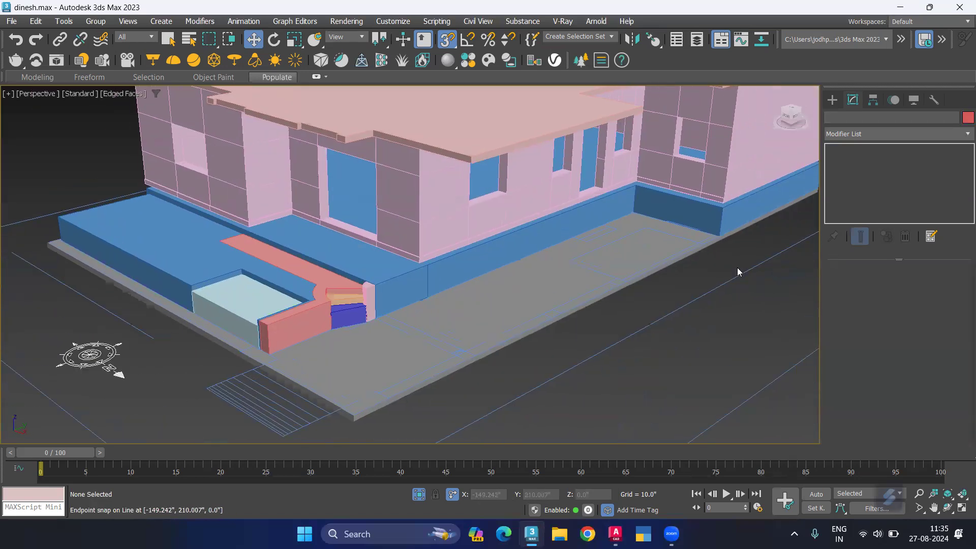
{"action": "scroll", "coordinate": [592, 244], "scroll_direction": "up", "scroll_amount": 4}
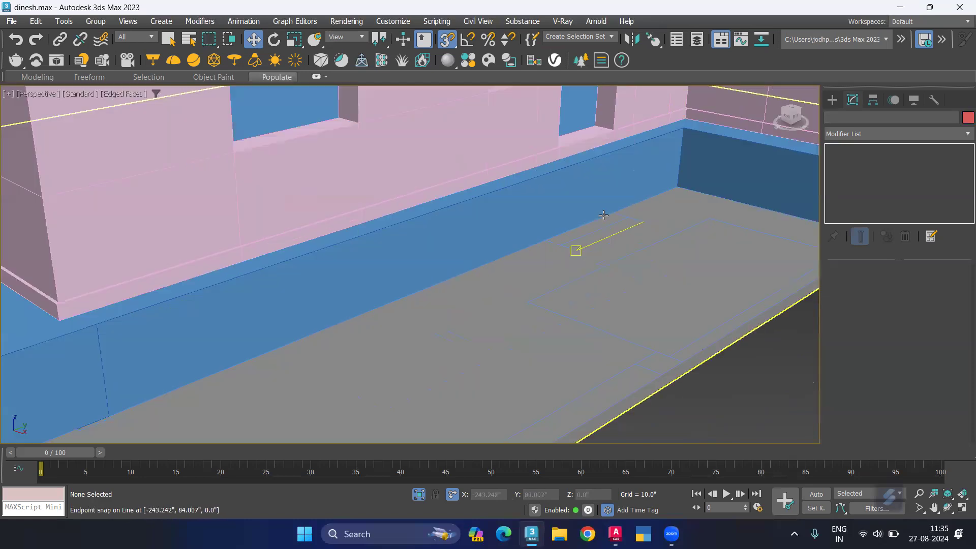
{"action": "scroll", "coordinate": [601, 218], "scroll_direction": "up", "scroll_amount": 3}
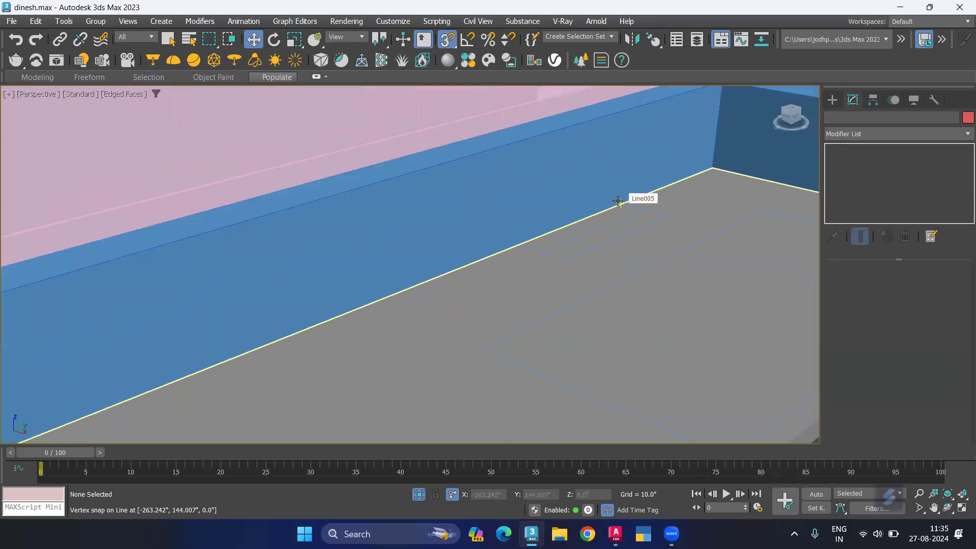
{"action": "scroll", "coordinate": [643, 266], "scroll_direction": "down", "scroll_amount": 4}
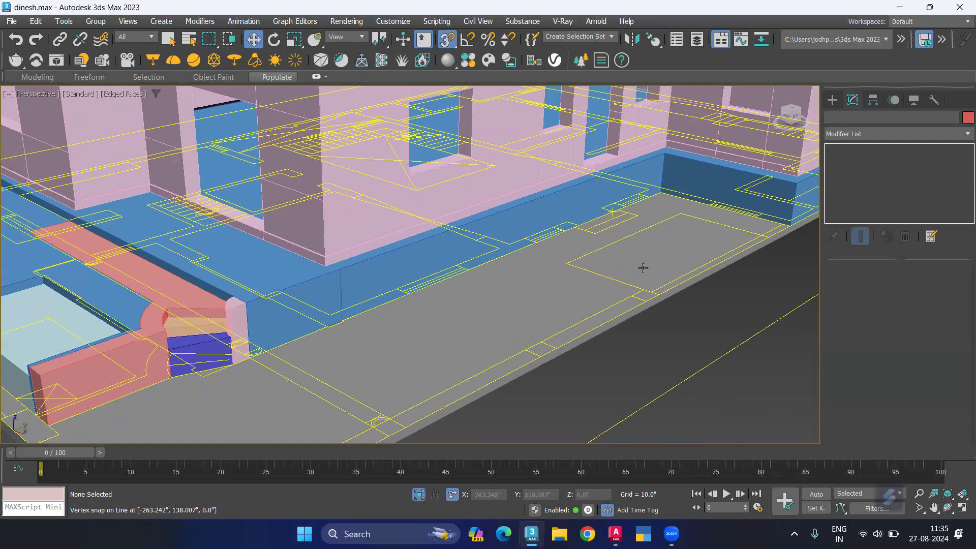
{"action": "scroll", "coordinate": [643, 266], "scroll_direction": "down", "scroll_amount": 3}
{"action": "mouse_move", "coordinate": [643, 266]}
{"action": "middle_mouse_down"}
{"action": "mouse_move", "coordinate": [646, 306]}
{"action": "mouse_move", "coordinate": [682, 348]}
{"action": "middle_mouse_up"}
{"action": "scroll", "coordinate": [466, 303], "scroll_direction": "up", "scroll_amount": 3}
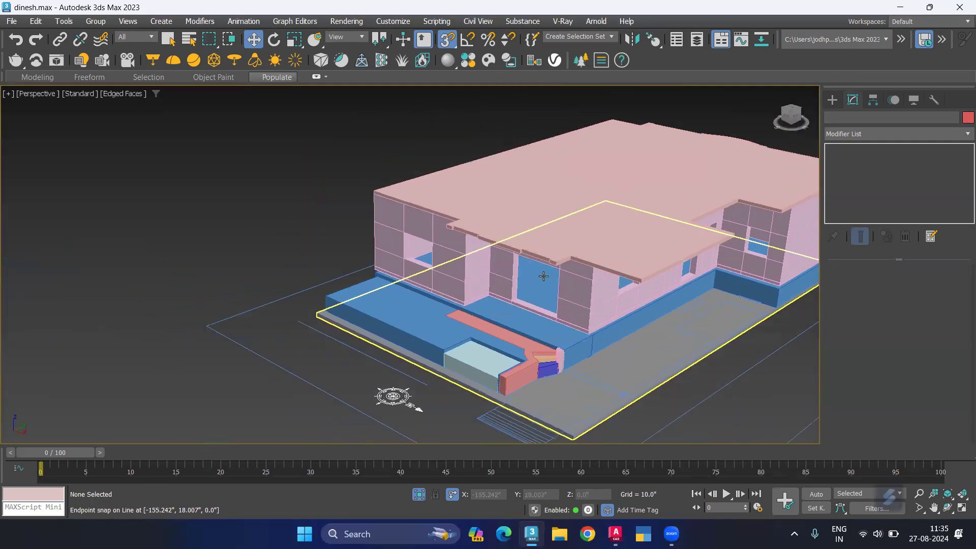
{"action": "scroll", "coordinate": [466, 303], "scroll_direction": "up", "scroll_amount": 4}
{"action": "scroll", "coordinate": [447, 272], "scroll_direction": "up", "scroll_amount": 2}
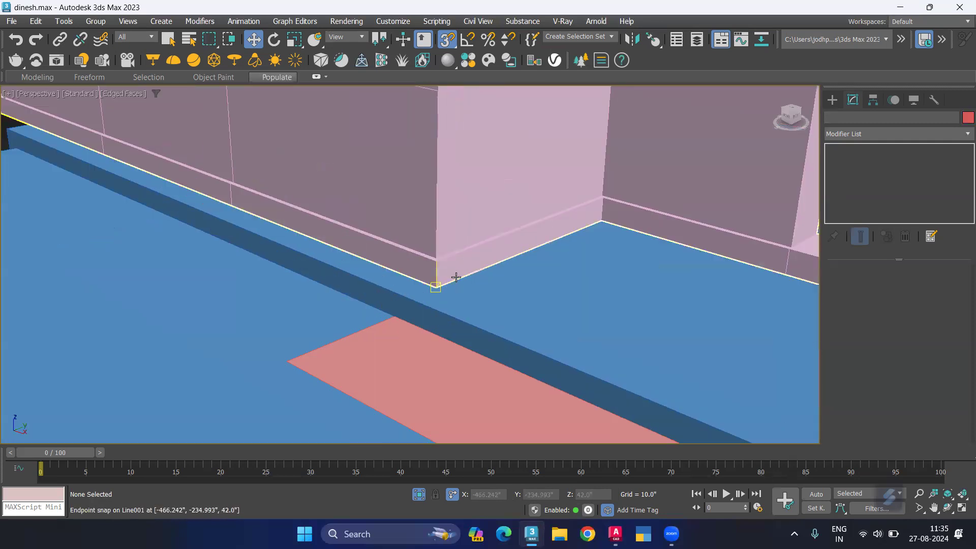